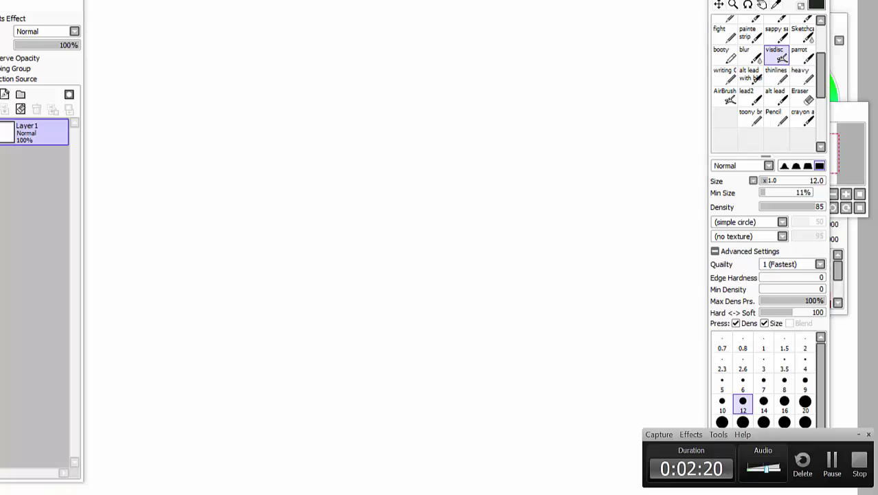
Circle the handwritten plumebeasts family tree beside the cladogram with a thick light-blue line
{"action": "left_click", "coordinate": [832, 466]}
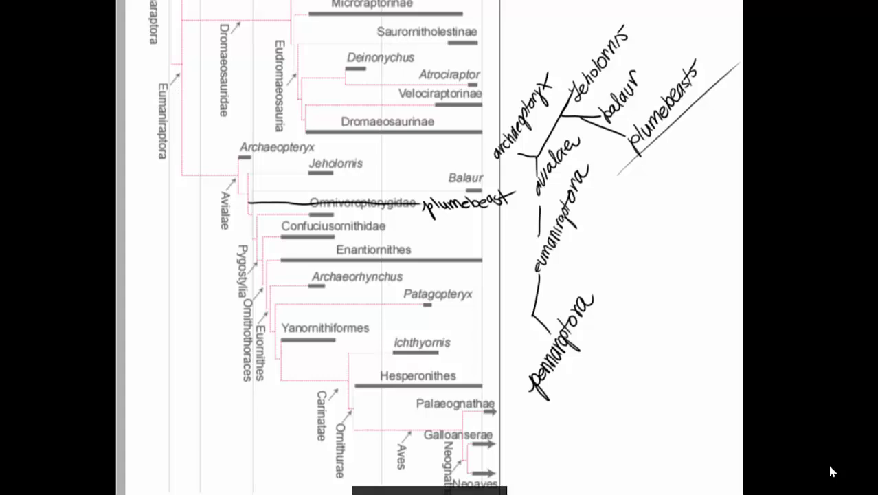
{"action": "mouse_move", "coordinate": [535, 49]}
{"action": "left_mouse_down"}
{"action": "mouse_move", "coordinate": [496, 167]}
{"action": "mouse_move", "coordinate": [524, 206]}
{"action": "mouse_move", "coordinate": [594, 470]}
{"action": "mouse_move", "coordinate": [741, 177]}
{"action": "mouse_move", "coordinate": [583, 26]}
{"action": "mouse_move", "coordinate": [494, 90]}
{"action": "left_mouse_up"}
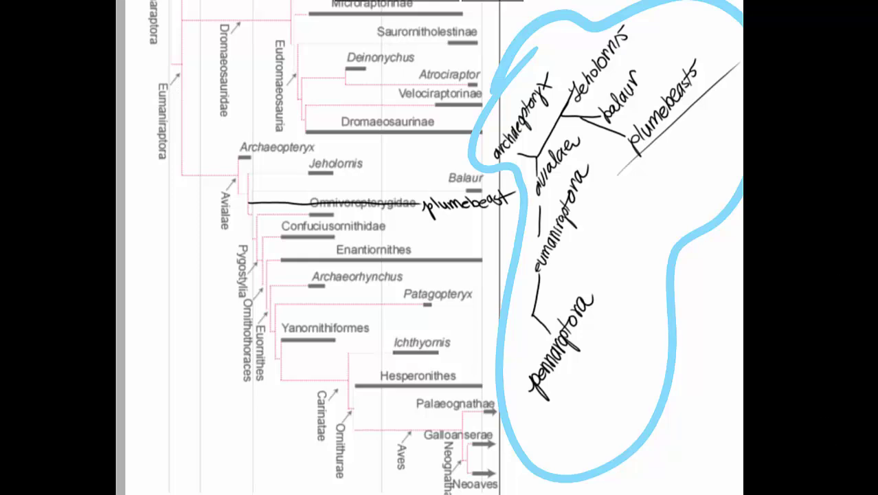
{"action": "left_click", "coordinate": [511, 1]}
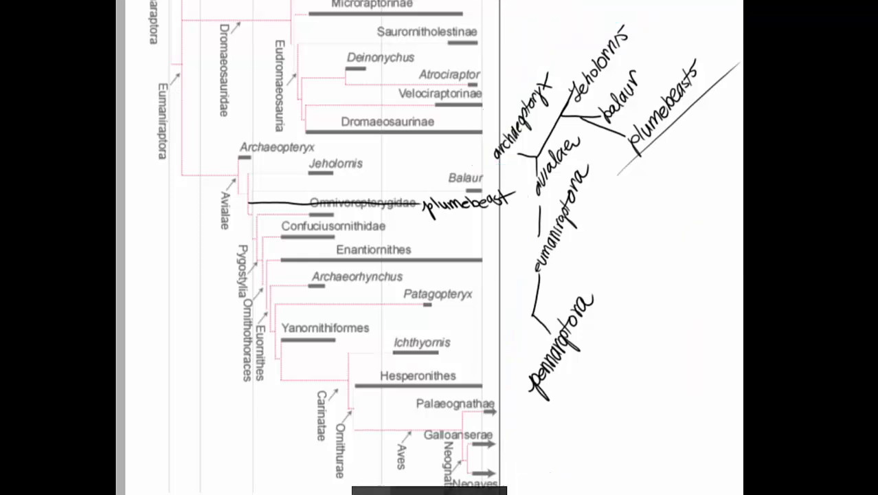
{"action": "left_click", "coordinate": [279, 490]}
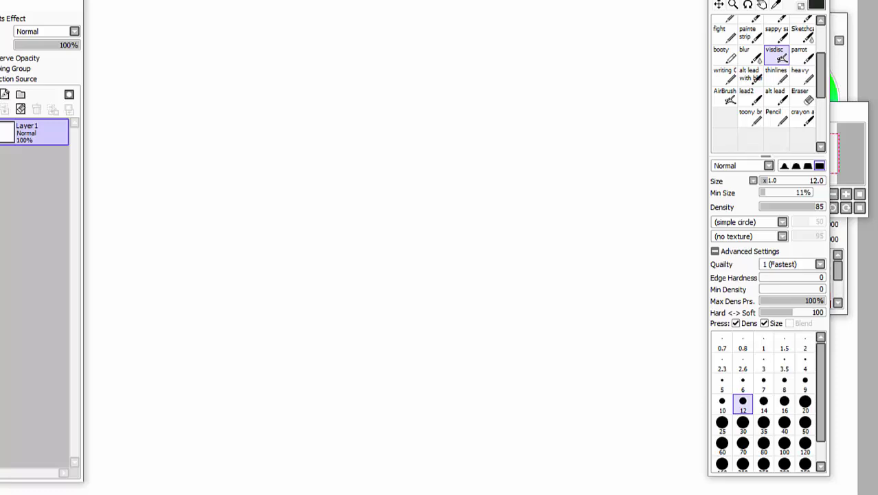
Sketch a long, narrow creature head in side view with a curved neck line descending behind it
{"action": "scroll", "coordinate": [172, 7], "scroll_direction": "up", "scroll_amount": 1}
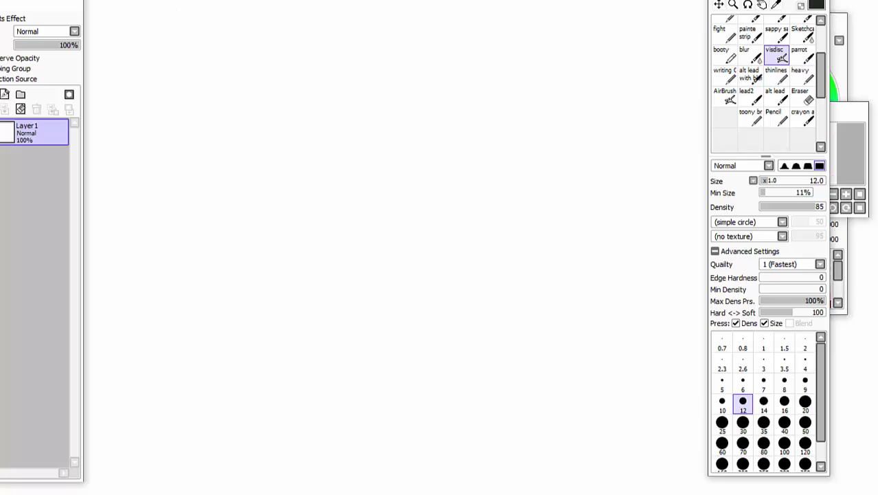
{"action": "mouse_move", "coordinate": [252, 184]}
{"action": "left_mouse_down"}
{"action": "mouse_move", "coordinate": [256, 172]}
{"action": "mouse_move", "coordinate": [314, 146]}
{"action": "left_mouse_up"}
{"action": "mouse_move", "coordinate": [255, 169]}
{"action": "left_mouse_down"}
{"action": "mouse_move", "coordinate": [272, 185]}
{"action": "mouse_move", "coordinate": [353, 181]}
{"action": "left_mouse_up"}
{"action": "mouse_move", "coordinate": [332, 185]}
{"action": "left_mouse_down"}
{"action": "mouse_move", "coordinate": [376, 161]}
{"action": "mouse_move", "coordinate": [370, 145]}
{"action": "left_mouse_up"}
{"action": "mouse_move", "coordinate": [280, 157]}
{"action": "left_mouse_down"}
{"action": "mouse_move", "coordinate": [355, 135]}
{"action": "mouse_move", "coordinate": [455, 240]}
{"action": "left_mouse_up"}
Sketch an oval ribcage at the base of the neck and reinforce the back line along its upper edge
{"action": "mouse_move", "coordinate": [430, 229]}
{"action": "left_mouse_down"}
{"action": "mouse_move", "coordinate": [487, 243]}
{"action": "mouse_move", "coordinate": [484, 229]}
{"action": "left_mouse_up"}
{"action": "mouse_move", "coordinate": [465, 258]}
{"action": "left_mouse_down"}
{"action": "mouse_move", "coordinate": [484, 223]}
{"action": "mouse_move", "coordinate": [463, 270]}
{"action": "left_mouse_up"}
{"action": "mouse_move", "coordinate": [463, 250]}
{"action": "left_mouse_down"}
{"action": "mouse_move", "coordinate": [477, 276]}
{"action": "mouse_move", "coordinate": [505, 300]}
{"action": "left_mouse_up"}
{"action": "mouse_move", "coordinate": [473, 295]}
{"action": "left_mouse_down"}
{"action": "mouse_move", "coordinate": [503, 296]}
{"action": "mouse_move", "coordinate": [541, 300]}
{"action": "mouse_move", "coordinate": [593, 291]}
{"action": "mouse_move", "coordinate": [660, 270]}
{"action": "left_mouse_up"}
{"action": "left_click_drag", "start_coordinate": [623, 296], "coordinate": [660, 244]}
{"action": "mouse_move", "coordinate": [481, 235]}
{"action": "left_mouse_down"}
{"action": "mouse_move", "coordinate": [601, 226]}
{"action": "mouse_move", "coordinate": [679, 248]}
{"action": "left_mouse_up"}
{"action": "left_click_drag", "start_coordinate": [522, 217], "coordinate": [680, 248]}
{"action": "left_click_drag", "start_coordinate": [602, 228], "coordinate": [718, 252]}
Extend the spine in a long downward slope behind the ribcage and draw the pelvis at its end
{"action": "left_click_drag", "start_coordinate": [451, 492], "coordinate": [487, 493]}
{"action": "mouse_move", "coordinate": [342, 232]}
{"action": "left_mouse_down"}
{"action": "mouse_move", "coordinate": [494, 235]}
{"action": "mouse_move", "coordinate": [636, 273]}
{"action": "left_mouse_up"}
{"action": "mouse_move", "coordinate": [578, 259]}
{"action": "left_mouse_down"}
{"action": "mouse_move", "coordinate": [645, 273]}
{"action": "mouse_move", "coordinate": [582, 281]}
{"action": "mouse_move", "coordinate": [653, 296]}
{"action": "mouse_move", "coordinate": [594, 283]}
{"action": "mouse_move", "coordinate": [613, 320]}
{"action": "mouse_move", "coordinate": [654, 291]}
{"action": "left_mouse_up"}
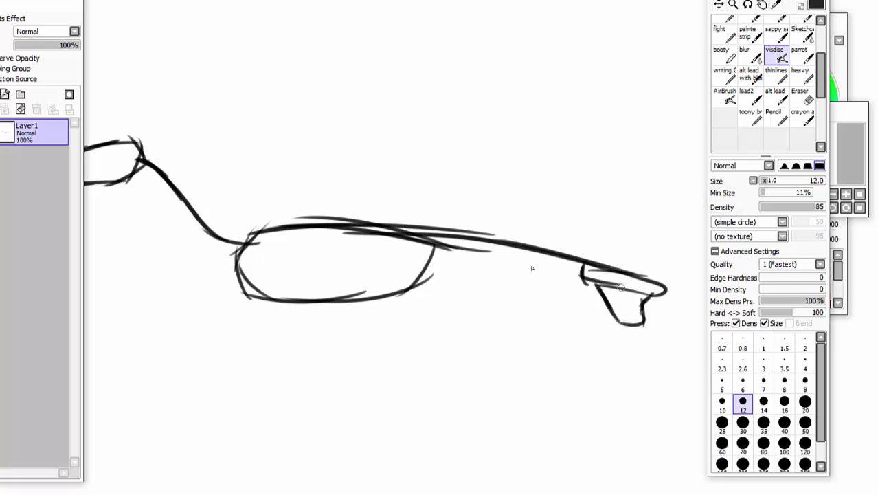
Sketch the bent foreleg below the ribcage, ending in a hand with several long clawed fingers
{"action": "mouse_move", "coordinate": [271, 234]}
{"action": "left_mouse_down"}
{"action": "mouse_move", "coordinate": [262, 295]}
{"action": "mouse_move", "coordinate": [251, 231]}
{"action": "mouse_move", "coordinate": [271, 229]}
{"action": "mouse_move", "coordinate": [285, 290]}
{"action": "mouse_move", "coordinate": [270, 306]}
{"action": "mouse_move", "coordinate": [300, 318]}
{"action": "left_mouse_up"}
{"action": "left_click_drag", "start_coordinate": [323, 338], "coordinate": [298, 359]}
{"action": "mouse_move", "coordinate": [335, 313]}
{"action": "left_mouse_down"}
{"action": "mouse_move", "coordinate": [277, 382]}
{"action": "mouse_move", "coordinate": [340, 332]}
{"action": "mouse_move", "coordinate": [309, 379]}
{"action": "mouse_move", "coordinate": [270, 379]}
{"action": "mouse_move", "coordinate": [309, 389]}
{"action": "left_mouse_up"}
{"action": "mouse_move", "coordinate": [275, 383]}
{"action": "left_mouse_down"}
{"action": "mouse_move", "coordinate": [243, 380]}
{"action": "mouse_move", "coordinate": [211, 395]}
{"action": "mouse_move", "coordinate": [205, 425]}
{"action": "left_mouse_up"}
{"action": "left_click_drag", "start_coordinate": [299, 373], "coordinate": [233, 437]}
{"action": "mouse_move", "coordinate": [315, 359]}
{"action": "left_mouse_down"}
{"action": "mouse_move", "coordinate": [280, 402]}
{"action": "mouse_move", "coordinate": [276, 427]}
{"action": "mouse_move", "coordinate": [238, 425]}
{"action": "mouse_move", "coordinate": [322, 360]}
{"action": "mouse_move", "coordinate": [301, 400]}
{"action": "left_mouse_up"}
{"action": "mouse_move", "coordinate": [326, 358]}
{"action": "left_mouse_down"}
{"action": "mouse_move", "coordinate": [292, 408]}
{"action": "mouse_move", "coordinate": [307, 420]}
{"action": "left_mouse_up"}
{"action": "left_click_drag", "start_coordinate": [427, 494], "coordinate": [491, 494]}
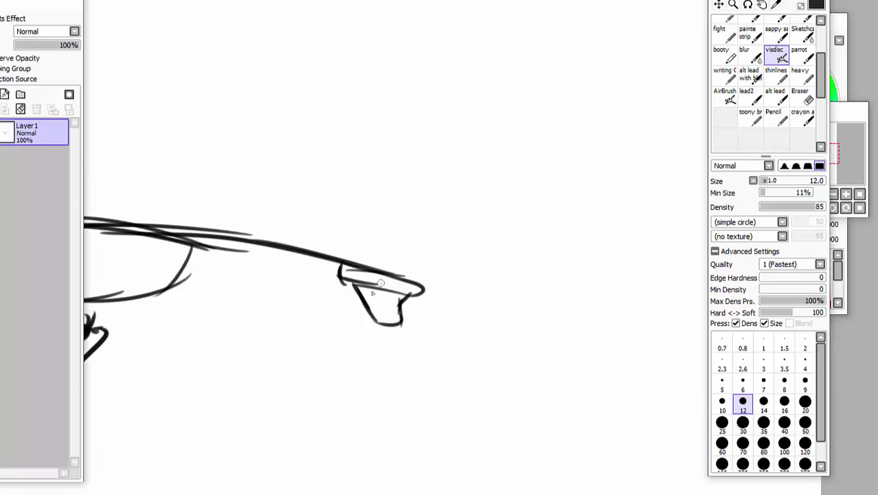
{"action": "left_click_drag", "start_coordinate": [379, 286], "coordinate": [344, 288]}
{"action": "left_click_drag", "start_coordinate": [298, 267], "coordinate": [364, 296]}
{"action": "mouse_move", "coordinate": [300, 267]}
{"action": "left_mouse_down"}
{"action": "mouse_move", "coordinate": [325, 277]}
{"action": "mouse_move", "coordinate": [294, 267]}
{"action": "left_mouse_up"}
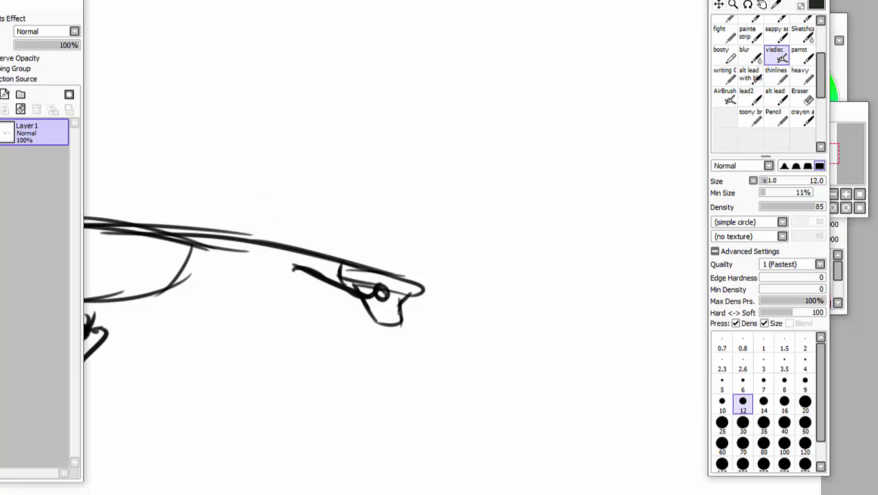
{"action": "key", "text": "ctrl+z"}
{"action": "key", "text": "ctrl+z"}
{"action": "key", "text": "ctrl+z"}
{"action": "key", "text": "ctrl+z"}
{"action": "key", "text": "ctrl+z"}
{"action": "mouse_move", "coordinate": [373, 284]}
{"action": "left_mouse_down"}
{"action": "mouse_move", "coordinate": [386, 302]}
{"action": "mouse_move", "coordinate": [353, 261]}
{"action": "mouse_move", "coordinate": [368, 273]}
{"action": "mouse_move", "coordinate": [340, 256]}
{"action": "mouse_move", "coordinate": [416, 375]}
{"action": "left_mouse_up"}
{"action": "key", "text": "ctrl+z"}
{"action": "key", "text": "ctrl+z"}
{"action": "key", "text": "ctrl+z"}
{"action": "key", "text": "ctrl+z"}
{"action": "key", "text": "ctrl+z"}
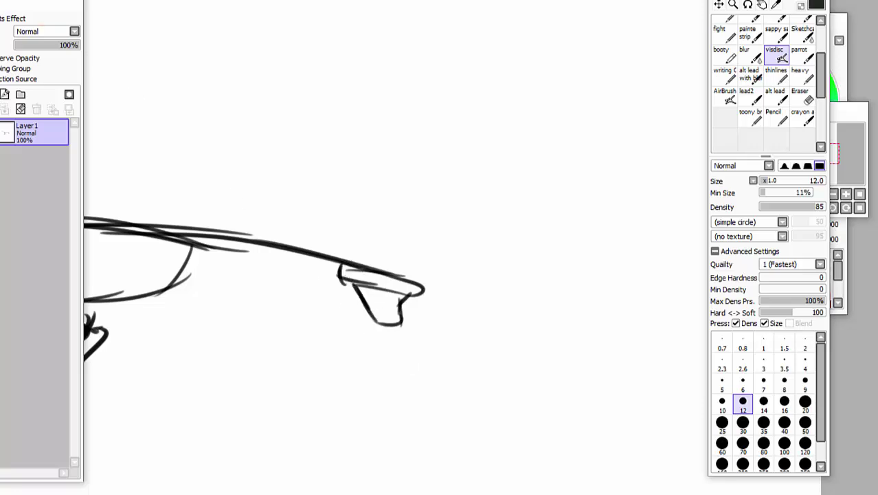
Sketch the hind leg at the pelvis with its thigh, knee, slanted shin and a foot with spread long toes
{"action": "mouse_move", "coordinate": [374, 290]}
{"action": "left_mouse_down"}
{"action": "mouse_move", "coordinate": [388, 299]}
{"action": "mouse_move", "coordinate": [322, 259]}
{"action": "mouse_move", "coordinate": [333, 296]}
{"action": "left_mouse_up"}
{"action": "mouse_move", "coordinate": [316, 261]}
{"action": "left_mouse_down"}
{"action": "mouse_move", "coordinate": [403, 364]}
{"action": "mouse_move", "coordinate": [376, 377]}
{"action": "mouse_move", "coordinate": [415, 377]}
{"action": "mouse_move", "coordinate": [404, 368]}
{"action": "mouse_move", "coordinate": [395, 379]}
{"action": "mouse_move", "coordinate": [420, 380]}
{"action": "left_mouse_up"}
{"action": "mouse_move", "coordinate": [420, 376]}
{"action": "left_mouse_down"}
{"action": "mouse_move", "coordinate": [411, 393]}
{"action": "mouse_move", "coordinate": [363, 325]}
{"action": "mouse_move", "coordinate": [402, 405]}
{"action": "mouse_move", "coordinate": [393, 431]}
{"action": "mouse_move", "coordinate": [382, 406]}
{"action": "mouse_move", "coordinate": [375, 410]}
{"action": "left_mouse_up"}
{"action": "left_click_drag", "start_coordinate": [373, 412], "coordinate": [369, 424]}
{"action": "left_click_drag", "start_coordinate": [365, 422], "coordinate": [350, 434]}
{"action": "left_click_drag", "start_coordinate": [404, 372], "coordinate": [362, 396]}
{"action": "left_click_drag", "start_coordinate": [360, 398], "coordinate": [352, 411]}
{"action": "left_click_drag", "start_coordinate": [352, 411], "coordinate": [327, 433]}
{"action": "mouse_move", "coordinate": [405, 370]}
{"action": "left_mouse_down"}
{"action": "mouse_move", "coordinate": [355, 384]}
{"action": "mouse_move", "coordinate": [320, 413]}
{"action": "left_mouse_up"}
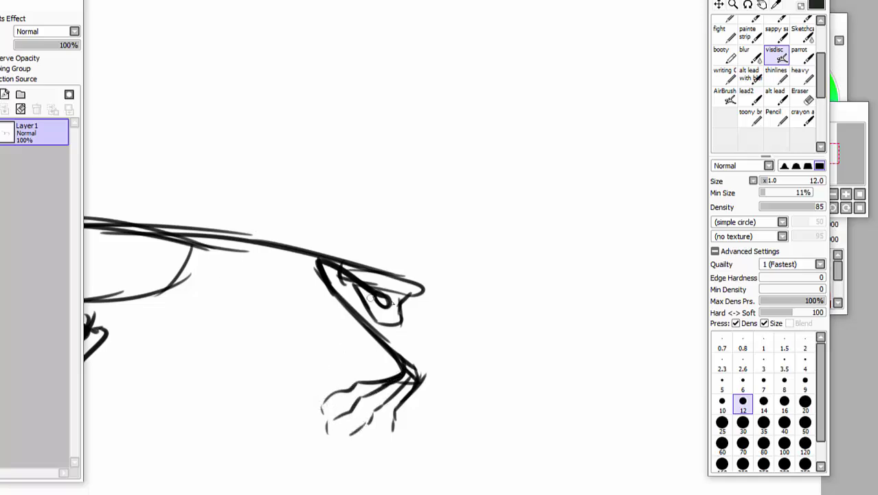
{"action": "mouse_move", "coordinate": [330, 267]}
{"action": "left_mouse_down"}
{"action": "mouse_move", "coordinate": [373, 295]}
{"action": "mouse_move", "coordinate": [317, 287]}
{"action": "left_mouse_up"}
{"action": "mouse_move", "coordinate": [323, 264]}
{"action": "left_mouse_down"}
{"action": "mouse_move", "coordinate": [322, 297]}
{"action": "mouse_move", "coordinate": [379, 334]}
{"action": "left_mouse_up"}
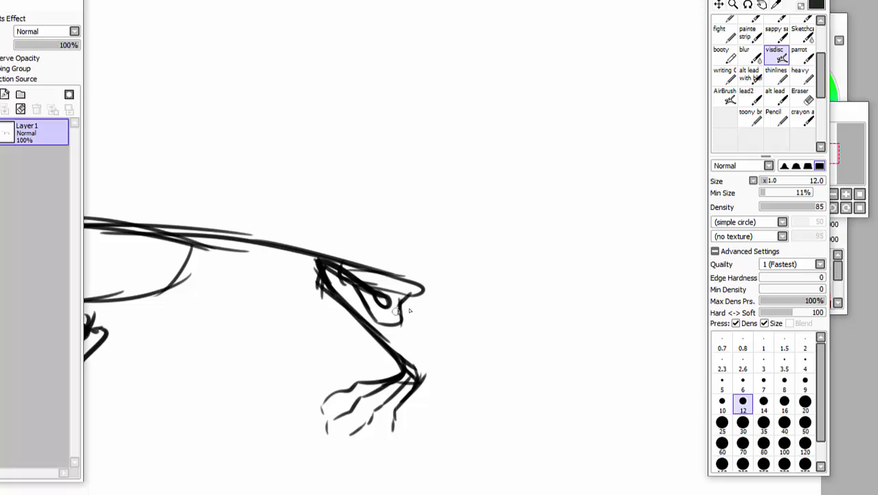
Draw a long, gently curving tail continuing from the spine past the pelvis
{"action": "left_click_drag", "start_coordinate": [408, 297], "coordinate": [472, 321]}
{"action": "left_click_drag", "start_coordinate": [323, 248], "coordinate": [411, 283]}
{"action": "left_click_drag", "start_coordinate": [344, 263], "coordinate": [796, 339]}
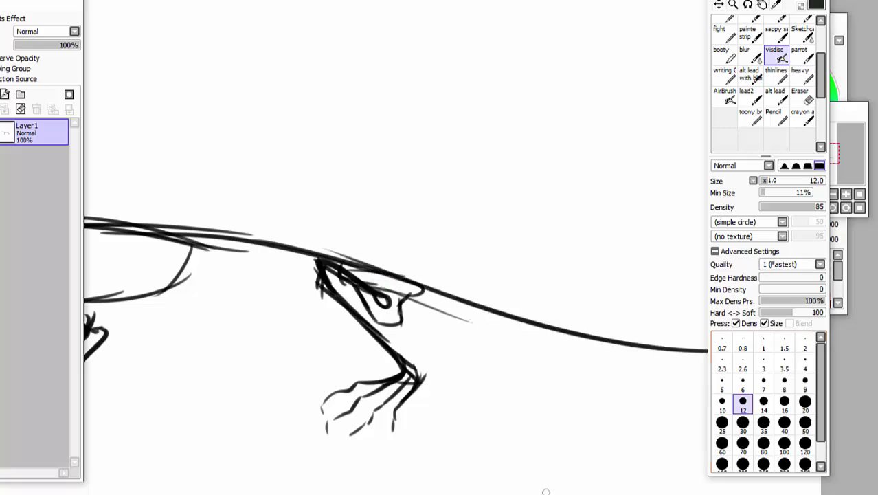
Reinforce the shoulder and front edge of the ribcage with short curved strokes
{"action": "left_click_drag", "start_coordinate": [545, 493], "coordinate": [480, 493]}
{"action": "mouse_move", "coordinate": [303, 263]}
{"action": "left_mouse_down"}
{"action": "mouse_move", "coordinate": [301, 286]}
{"action": "mouse_move", "coordinate": [335, 301]}
{"action": "left_mouse_up"}
{"action": "left_click_drag", "start_coordinate": [307, 248], "coordinate": [332, 295]}
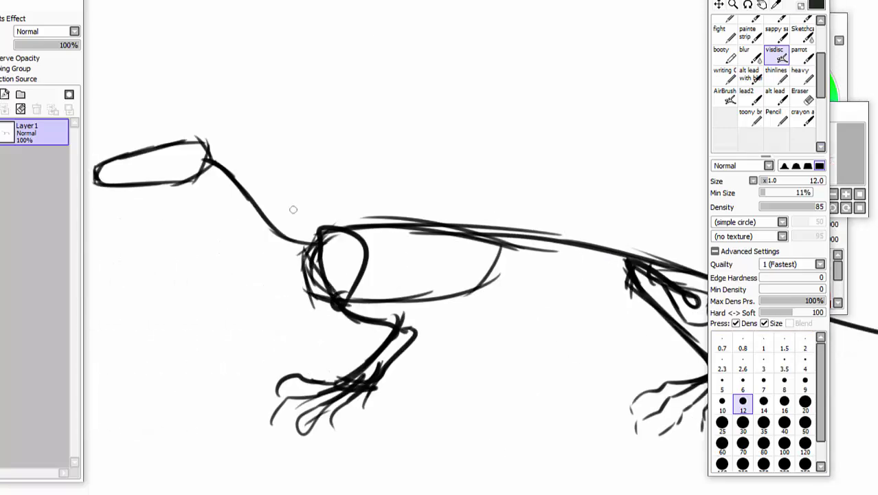
{"action": "left_click_drag", "start_coordinate": [387, 46], "coordinate": [216, 71]}
{"action": "key", "text": "Page_Down"}
{"action": "key", "text": "Page_Down"}
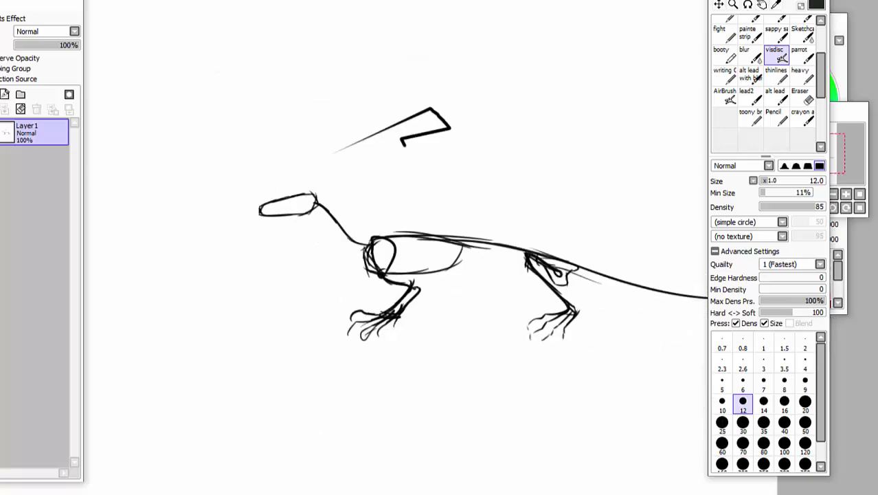
{"action": "key", "text": "ctrl+z"}
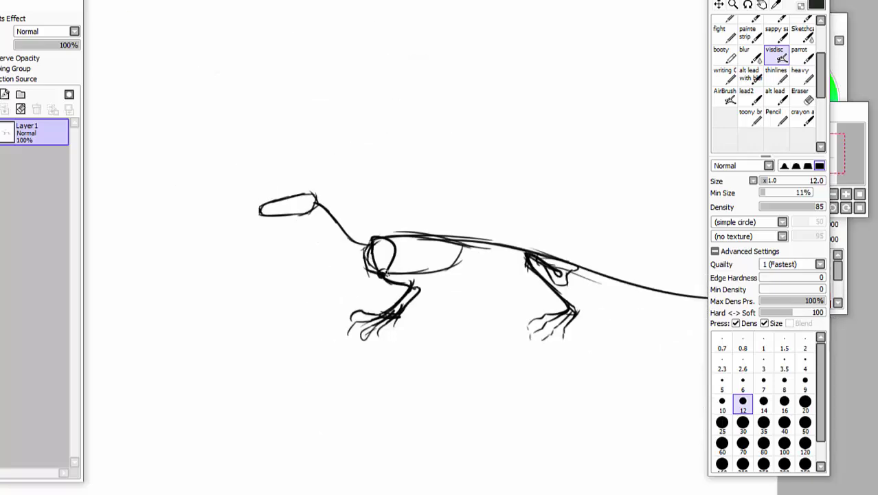
Add the body contour to the skeleton along the belly and underside of the tail, and around the neck
{"action": "mouse_move", "coordinate": [385, 276]}
{"action": "left_mouse_down"}
{"action": "mouse_move", "coordinate": [560, 290]}
{"action": "mouse_move", "coordinate": [653, 311]}
{"action": "left_mouse_up"}
{"action": "left_click_drag", "start_coordinate": [595, 301], "coordinate": [726, 306]}
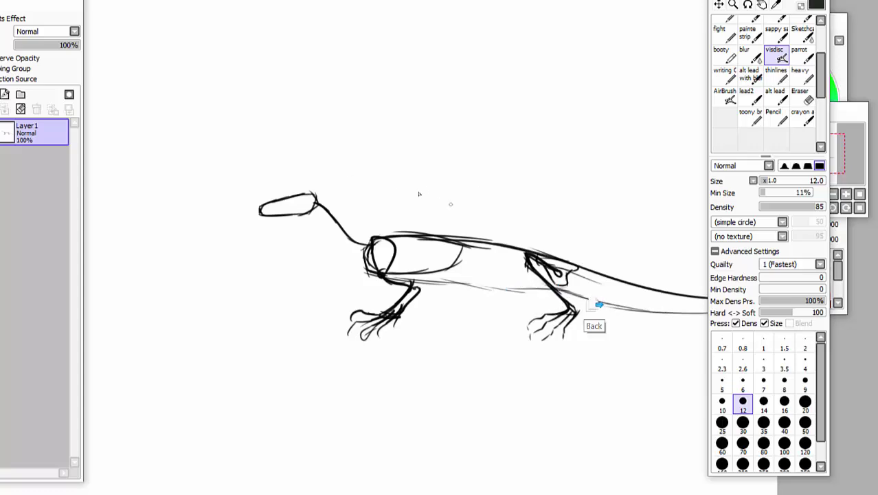
{"action": "mouse_move", "coordinate": [346, 255]}
{"action": "left_mouse_down"}
{"action": "mouse_move", "coordinate": [313, 219]}
{"action": "mouse_move", "coordinate": [298, 217]}
{"action": "mouse_move", "coordinate": [327, 191]}
{"action": "mouse_move", "coordinate": [372, 241]}
{"action": "left_mouse_up"}
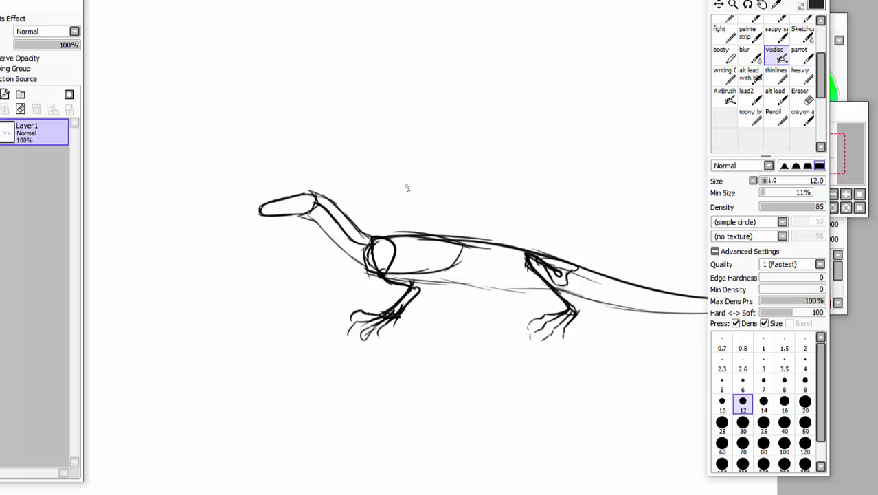
Write the letter A above the walking creature and sketch a second, outstretched head and neck above it
{"action": "mouse_move", "coordinate": [417, 197]}
{"action": "left_mouse_down"}
{"action": "mouse_move", "coordinate": [428, 225]}
{"action": "mouse_move", "coordinate": [426, 216]}
{"action": "left_mouse_up"}
{"action": "mouse_move", "coordinate": [287, 157]}
{"action": "left_mouse_down"}
{"action": "mouse_move", "coordinate": [227, 149]}
{"action": "mouse_move", "coordinate": [252, 134]}
{"action": "mouse_move", "coordinate": [275, 132]}
{"action": "mouse_move", "coordinate": [239, 140]}
{"action": "mouse_move", "coordinate": [297, 133]}
{"action": "mouse_move", "coordinate": [289, 142]}
{"action": "mouse_move", "coordinate": [325, 165]}
{"action": "left_mouse_up"}
{"action": "left_click_drag", "start_coordinate": [278, 134], "coordinate": [382, 144]}
{"action": "mouse_move", "coordinate": [285, 155]}
{"action": "left_mouse_down"}
{"action": "mouse_move", "coordinate": [337, 170]}
{"action": "mouse_move", "coordinate": [328, 169]}
{"action": "left_mouse_up"}
{"action": "mouse_move", "coordinate": [299, 137]}
{"action": "left_mouse_down"}
{"action": "mouse_move", "coordinate": [232, 141]}
{"action": "mouse_move", "coordinate": [239, 153]}
{"action": "left_mouse_up"}
{"action": "left_click_drag", "start_coordinate": [239, 152], "coordinate": [378, 171]}
{"action": "mouse_move", "coordinate": [296, 136]}
{"action": "left_mouse_down"}
{"action": "mouse_move", "coordinate": [389, 145]}
{"action": "mouse_move", "coordinate": [368, 169]}
{"action": "mouse_move", "coordinate": [381, 184]}
{"action": "left_mouse_up"}
Draw the second creature's long streamlined torso, mark its hip line, and extend the body into a thick tail
{"action": "mouse_move", "coordinate": [388, 146]}
{"action": "left_mouse_down"}
{"action": "mouse_move", "coordinate": [385, 182]}
{"action": "mouse_move", "coordinate": [397, 186]}
{"action": "mouse_move", "coordinate": [439, 193]}
{"action": "mouse_move", "coordinate": [493, 168]}
{"action": "left_mouse_up"}
{"action": "mouse_move", "coordinate": [359, 142]}
{"action": "left_mouse_down"}
{"action": "mouse_move", "coordinate": [422, 145]}
{"action": "mouse_move", "coordinate": [460, 133]}
{"action": "left_mouse_up"}
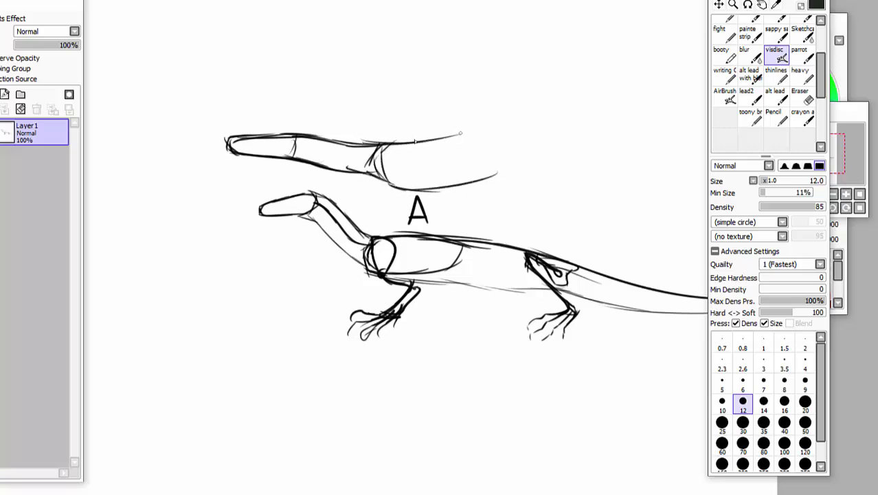
{"action": "left_click_drag", "start_coordinate": [385, 144], "coordinate": [568, 122]}
{"action": "left_click_drag", "start_coordinate": [431, 185], "coordinate": [562, 166]}
{"action": "mouse_move", "coordinate": [572, 137]}
{"action": "left_mouse_down"}
{"action": "mouse_move", "coordinate": [559, 169]}
{"action": "mouse_move", "coordinate": [706, 178]}
{"action": "left_mouse_up"}
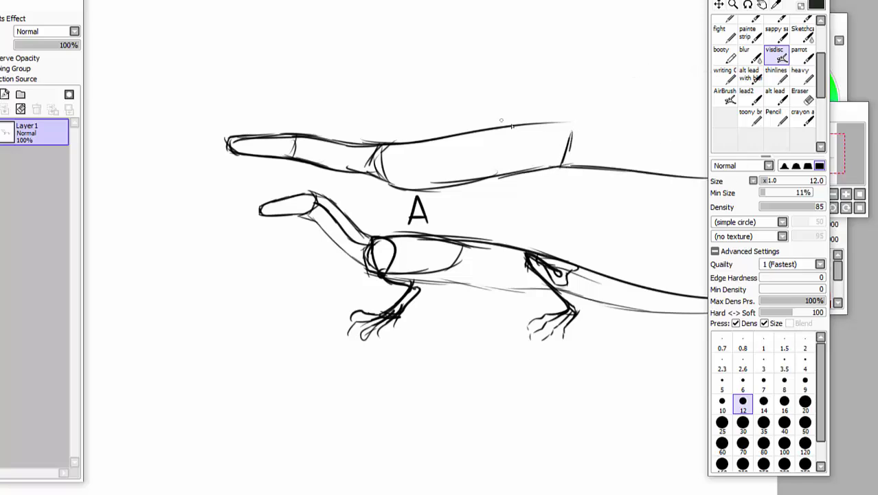
{"action": "mouse_move", "coordinate": [498, 125]}
{"action": "left_mouse_down"}
{"action": "mouse_move", "coordinate": [629, 122]}
{"action": "mouse_move", "coordinate": [706, 141]}
{"action": "mouse_move", "coordinate": [562, 163]}
{"action": "mouse_move", "coordinate": [616, 187]}
{"action": "left_mouse_up"}
{"action": "left_click_drag", "start_coordinate": [544, 176], "coordinate": [650, 175]}
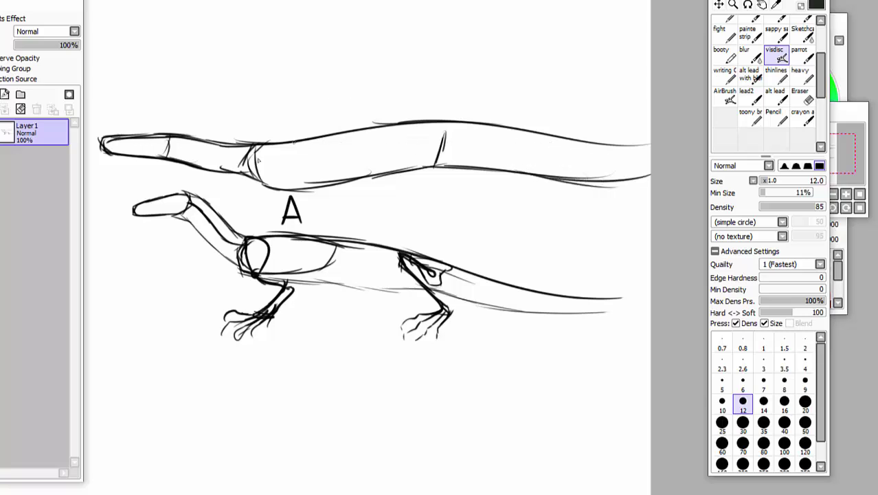
Add a swept-back front flipper at the shoulder and a hind flipper at the hip of the streamlined creature
{"action": "mouse_move", "coordinate": [254, 146]}
{"action": "left_mouse_down"}
{"action": "mouse_move", "coordinate": [265, 177]}
{"action": "mouse_move", "coordinate": [282, 186]}
{"action": "mouse_move", "coordinate": [305, 180]}
{"action": "mouse_move", "coordinate": [395, 207]}
{"action": "left_mouse_up"}
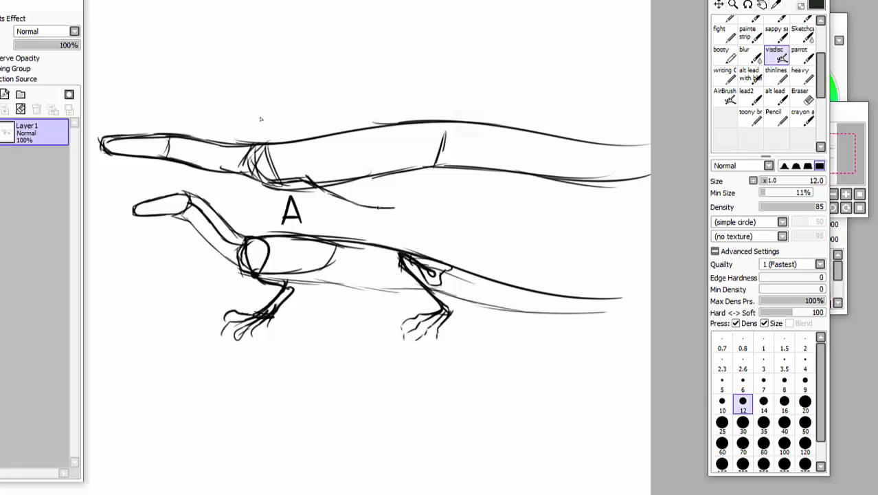
{"action": "mouse_move", "coordinate": [408, 124]}
{"action": "left_mouse_down"}
{"action": "mouse_move", "coordinate": [439, 131]}
{"action": "mouse_move", "coordinate": [455, 157]}
{"action": "mouse_move", "coordinate": [464, 154]}
{"action": "mouse_move", "coordinate": [461, 128]}
{"action": "mouse_move", "coordinate": [434, 151]}
{"action": "mouse_move", "coordinate": [471, 150]}
{"action": "mouse_move", "coordinate": [476, 172]}
{"action": "mouse_move", "coordinate": [513, 168]}
{"action": "mouse_move", "coordinate": [523, 178]}
{"action": "left_mouse_up"}
{"action": "mouse_move", "coordinate": [451, 156]}
{"action": "left_mouse_down"}
{"action": "mouse_move", "coordinate": [511, 156]}
{"action": "mouse_move", "coordinate": [563, 170]}
{"action": "left_mouse_up"}
{"action": "mouse_move", "coordinate": [506, 164]}
{"action": "left_mouse_down"}
{"action": "mouse_move", "coordinate": [543, 176]}
{"action": "mouse_move", "coordinate": [567, 150]}
{"action": "mouse_move", "coordinate": [503, 147]}
{"action": "left_mouse_up"}
{"action": "mouse_move", "coordinate": [319, 191]}
{"action": "left_mouse_down"}
{"action": "mouse_move", "coordinate": [345, 208]}
{"action": "mouse_move", "coordinate": [415, 210]}
{"action": "mouse_move", "coordinate": [338, 158]}
{"action": "mouse_move", "coordinate": [281, 180]}
{"action": "left_mouse_up"}
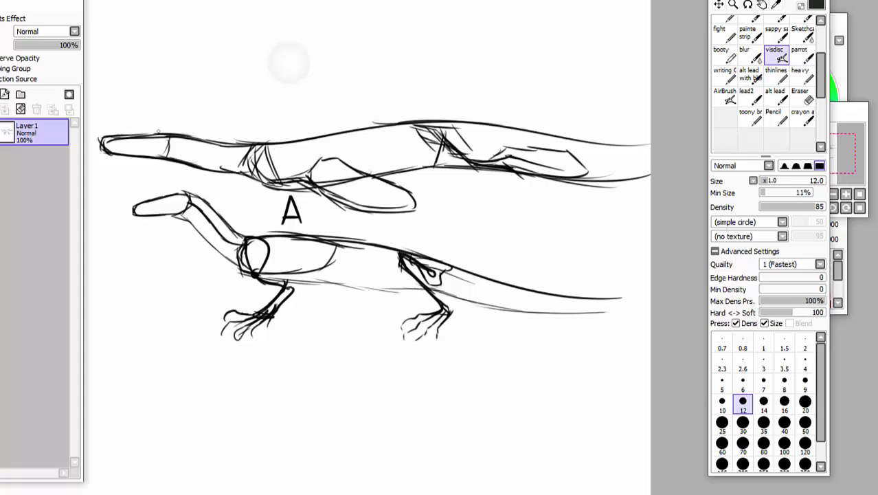
Draw an outer contour above the streamlined creature's back, running from behind the head to the tail
{"action": "mouse_move", "coordinate": [177, 129]}
{"action": "left_mouse_down"}
{"action": "mouse_move", "coordinate": [184, 121]}
{"action": "mouse_move", "coordinate": [261, 136]}
{"action": "mouse_move", "coordinate": [336, 122]}
{"action": "left_mouse_up"}
{"action": "left_click_drag", "start_coordinate": [219, 138], "coordinate": [318, 124]}
{"action": "mouse_move", "coordinate": [312, 129]}
{"action": "left_mouse_down"}
{"action": "mouse_move", "coordinate": [435, 101]}
{"action": "mouse_move", "coordinate": [621, 141]}
{"action": "mouse_move", "coordinate": [655, 128]}
{"action": "left_mouse_up"}
{"action": "left_click_drag", "start_coordinate": [553, 125], "coordinate": [653, 127]}
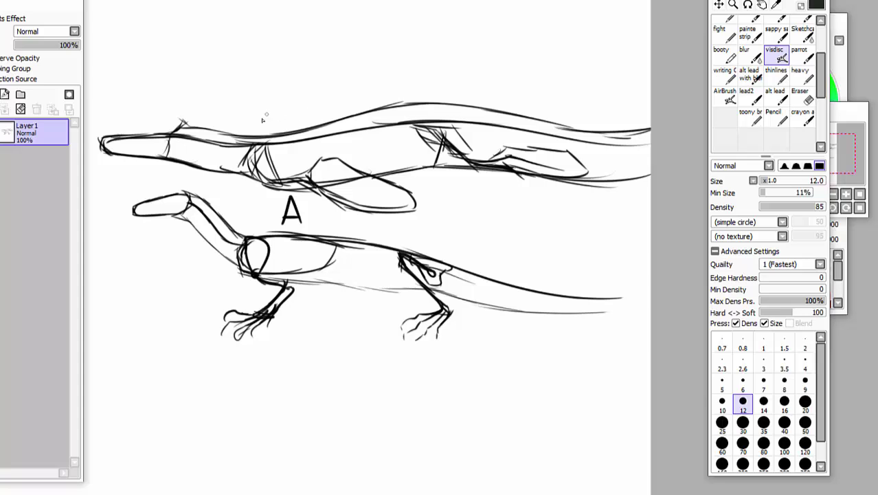
{"action": "mouse_move", "coordinate": [252, 125]}
{"action": "left_mouse_down"}
{"action": "mouse_move", "coordinate": [275, 101]}
{"action": "mouse_move", "coordinate": [275, 115]}
{"action": "left_mouse_up"}
{"action": "scroll", "coordinate": [374, 261], "scroll_direction": "up", "scroll_amount": 3}
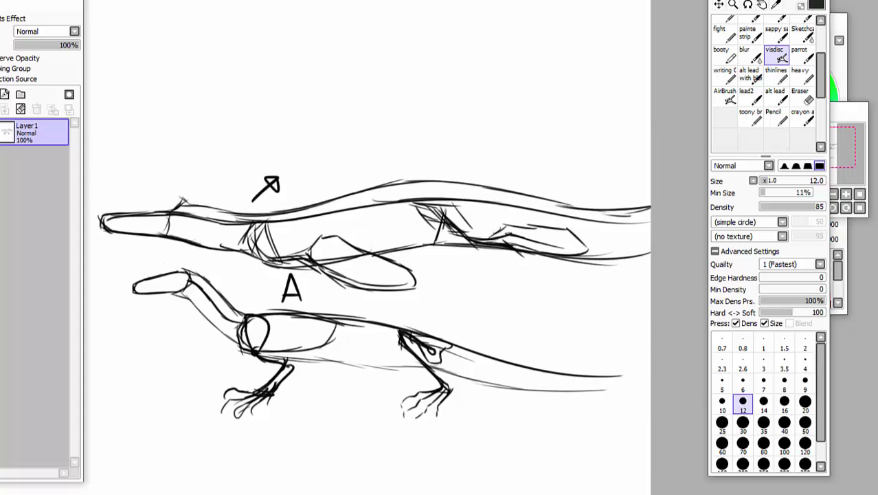
{"action": "left_click_drag", "start_coordinate": [265, 165], "coordinate": [384, 35]}
{"action": "mouse_move", "coordinate": [381, 40]}
{"action": "left_mouse_down"}
{"action": "mouse_move", "coordinate": [408, 11]}
{"action": "mouse_move", "coordinate": [399, 57]}
{"action": "left_mouse_up"}
{"action": "left_click_drag", "start_coordinate": [408, 15], "coordinate": [394, 58]}
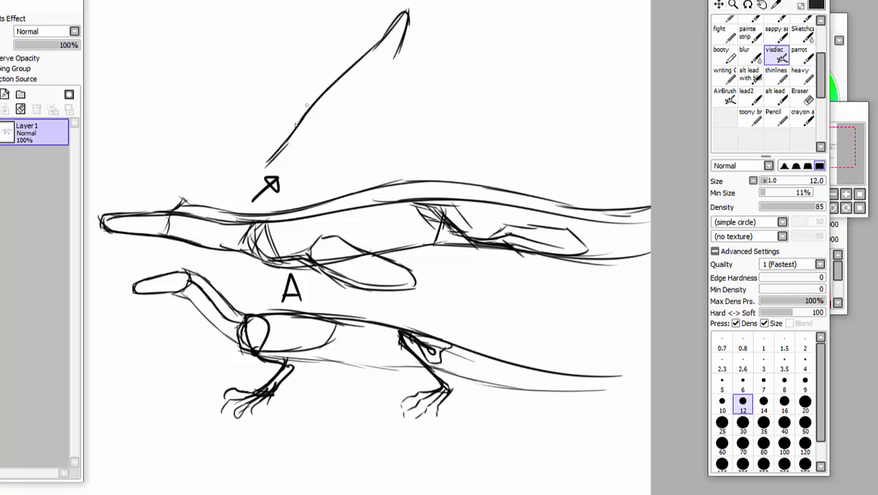
{"action": "left_click_drag", "start_coordinate": [267, 166], "coordinate": [303, 119]}
{"action": "key", "text": "ctrl+z"}
{"action": "key", "text": "ctrl+z"}
{"action": "key", "text": "ctrl+z"}
{"action": "key", "text": "ctrl+z"}
{"action": "key", "text": "ctrl+z"}
{"action": "key", "text": "ctrl+z"}
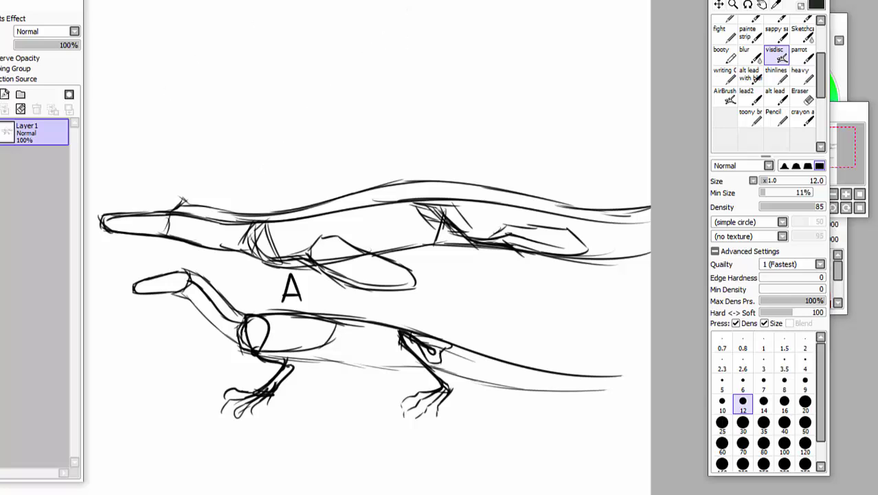
Sketch a large forked fin above the streamlined creature, with one upright lobe and one lobe sweeping backward
{"action": "mouse_move", "coordinate": [280, 178]}
{"action": "left_mouse_down"}
{"action": "mouse_move", "coordinate": [323, 144]}
{"action": "mouse_move", "coordinate": [469, 120]}
{"action": "mouse_move", "coordinate": [303, 125]}
{"action": "mouse_move", "coordinate": [314, 116]}
{"action": "mouse_move", "coordinate": [299, 128]}
{"action": "left_mouse_up"}
{"action": "mouse_move", "coordinate": [356, 126]}
{"action": "left_mouse_down"}
{"action": "mouse_move", "coordinate": [297, 129]}
{"action": "mouse_move", "coordinate": [254, 155]}
{"action": "mouse_move", "coordinate": [241, 179]}
{"action": "left_mouse_up"}
{"action": "left_click_drag", "start_coordinate": [305, 156], "coordinate": [252, 208]}
{"action": "mouse_move", "coordinate": [263, 147]}
{"action": "left_mouse_down"}
{"action": "mouse_move", "coordinate": [252, 158]}
{"action": "mouse_move", "coordinate": [276, 84]}
{"action": "mouse_move", "coordinate": [303, 48]}
{"action": "mouse_move", "coordinate": [314, 108]}
{"action": "mouse_move", "coordinate": [353, 116]}
{"action": "mouse_move", "coordinate": [487, 104]}
{"action": "mouse_move", "coordinate": [435, 132]}
{"action": "left_mouse_up"}
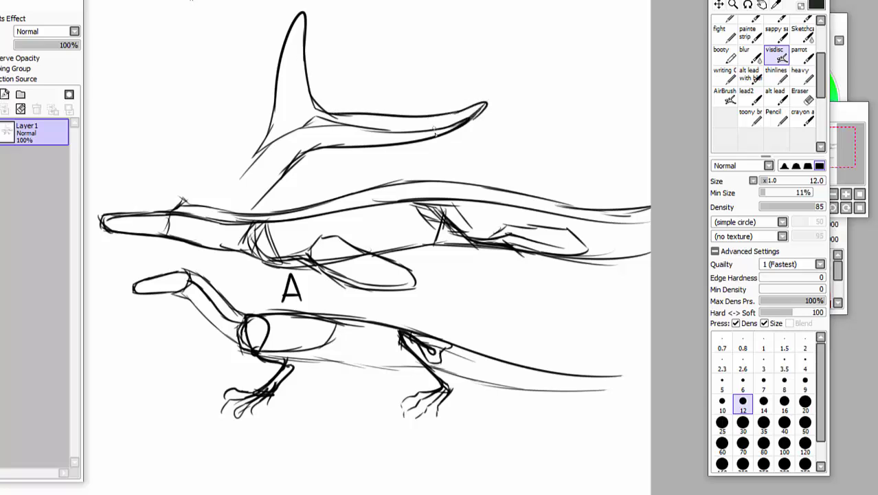
{"action": "left_click_drag", "start_coordinate": [263, 141], "coordinate": [219, 195]}
Sketch a small study of crossing, narrow pointed fins beside the forked fin, with a short arrow next to it
{"action": "mouse_move", "coordinate": [485, 136]}
{"action": "left_mouse_down"}
{"action": "mouse_move", "coordinate": [508, 127]}
{"action": "mouse_move", "coordinate": [507, 139]}
{"action": "mouse_move", "coordinate": [542, 88]}
{"action": "mouse_move", "coordinate": [548, 61]}
{"action": "mouse_move", "coordinate": [568, 159]}
{"action": "mouse_move", "coordinate": [543, 118]}
{"action": "mouse_move", "coordinate": [521, 118]}
{"action": "left_mouse_up"}
{"action": "left_click_drag", "start_coordinate": [562, 87], "coordinate": [585, 93]}
{"action": "mouse_move", "coordinate": [520, 109]}
{"action": "left_mouse_down"}
{"action": "mouse_move", "coordinate": [571, 88]}
{"action": "mouse_move", "coordinate": [576, 106]}
{"action": "mouse_move", "coordinate": [609, 32]}
{"action": "left_mouse_up"}
{"action": "left_click_drag", "start_coordinate": [609, 31], "coordinate": [595, 140]}
{"action": "mouse_move", "coordinate": [573, 103]}
{"action": "left_mouse_down"}
{"action": "mouse_move", "coordinate": [538, 114]}
{"action": "mouse_move", "coordinate": [498, 43]}
{"action": "mouse_move", "coordinate": [532, 155]}
{"action": "mouse_move", "coordinate": [543, 132]}
{"action": "mouse_move", "coordinate": [518, 87]}
{"action": "mouse_move", "coordinate": [525, 107]}
{"action": "left_mouse_up"}
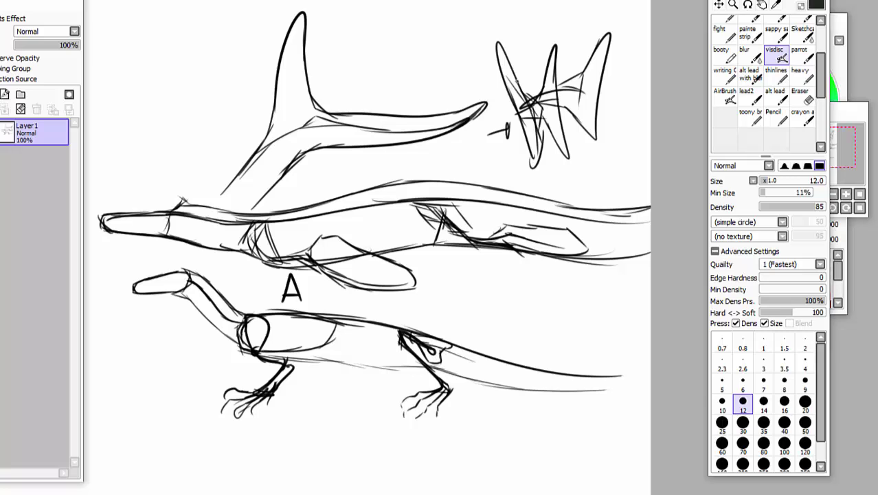
Clear the layer and sketch a new small head with a round braincase and a tapered, blunt snout
{"action": "left_click", "coordinate": [20, 108]}
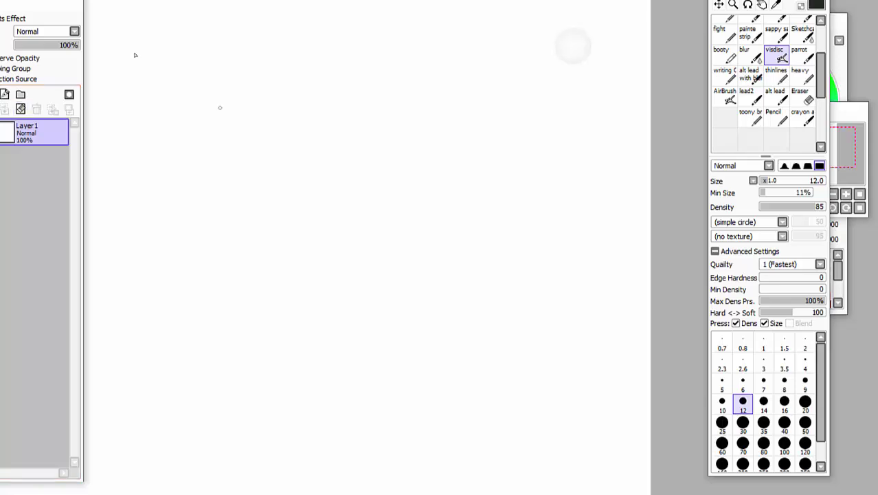
{"action": "mouse_move", "coordinate": [220, 107]}
{"action": "left_mouse_down"}
{"action": "mouse_move", "coordinate": [249, 100]}
{"action": "mouse_move", "coordinate": [250, 123]}
{"action": "left_mouse_up"}
{"action": "mouse_move", "coordinate": [184, 118]}
{"action": "left_mouse_down"}
{"action": "mouse_move", "coordinate": [236, 129]}
{"action": "mouse_move", "coordinate": [220, 126]}
{"action": "left_mouse_up"}
{"action": "mouse_move", "coordinate": [179, 98]}
{"action": "left_mouse_down"}
{"action": "mouse_move", "coordinate": [187, 119]}
{"action": "mouse_move", "coordinate": [228, 94]}
{"action": "mouse_move", "coordinate": [253, 99]}
{"action": "left_mouse_up"}
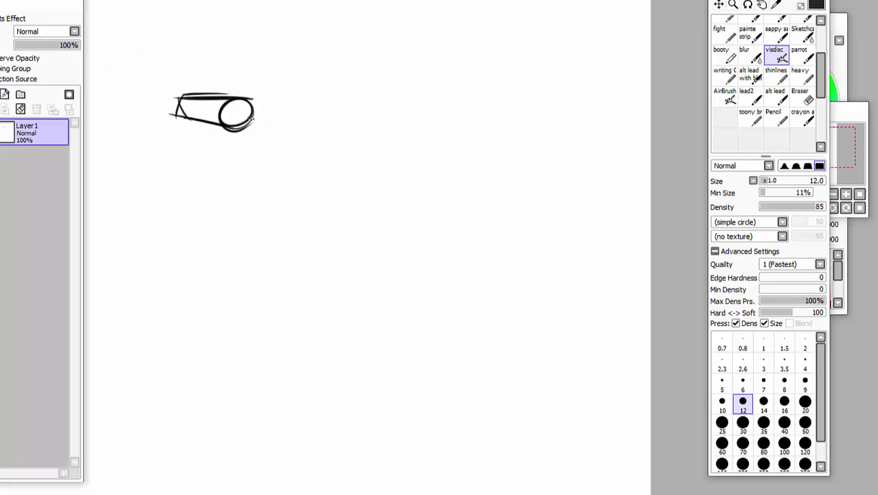
Draw the neck and spine as a double line dropping from the head and curving back into a long tail
{"action": "mouse_move", "coordinate": [237, 128]}
{"action": "left_mouse_down"}
{"action": "mouse_move", "coordinate": [265, 163]}
{"action": "mouse_move", "coordinate": [274, 256]}
{"action": "mouse_move", "coordinate": [288, 265]}
{"action": "mouse_move", "coordinate": [263, 136]}
{"action": "mouse_move", "coordinate": [281, 229]}
{"action": "mouse_move", "coordinate": [298, 254]}
{"action": "left_mouse_up"}
{"action": "left_click_drag", "start_coordinate": [273, 215], "coordinate": [312, 257]}
{"action": "mouse_move", "coordinate": [275, 230]}
{"action": "left_mouse_down"}
{"action": "mouse_move", "coordinate": [324, 261]}
{"action": "mouse_move", "coordinate": [312, 272]}
{"action": "mouse_move", "coordinate": [409, 264]}
{"action": "left_mouse_up"}
{"action": "mouse_move", "coordinate": [288, 251]}
{"action": "left_mouse_down"}
{"action": "mouse_move", "coordinate": [446, 250]}
{"action": "mouse_move", "coordinate": [470, 261]}
{"action": "left_mouse_up"}
{"action": "left_click_drag", "start_coordinate": [371, 265], "coordinate": [484, 277]}
{"action": "mouse_move", "coordinate": [407, 248]}
{"action": "left_mouse_down"}
{"action": "mouse_move", "coordinate": [524, 272]}
{"action": "mouse_move", "coordinate": [484, 275]}
{"action": "left_mouse_up"}
{"action": "left_click_drag", "start_coordinate": [435, 264], "coordinate": [504, 285]}
{"action": "mouse_move", "coordinate": [474, 278]}
{"action": "left_mouse_down"}
{"action": "mouse_move", "coordinate": [523, 290]}
{"action": "mouse_move", "coordinate": [495, 268]}
{"action": "mouse_move", "coordinate": [530, 275]}
{"action": "left_mouse_up"}
{"action": "left_click_drag", "start_coordinate": [515, 271], "coordinate": [545, 276]}
{"action": "left_click_drag", "start_coordinate": [492, 280], "coordinate": [555, 291]}
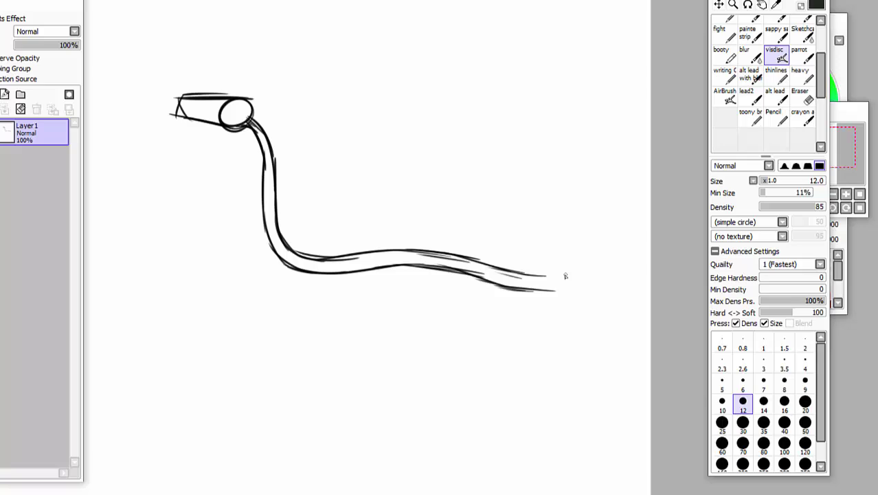
Switch the brush to the third edge shape and keep its blending mode at Normal
{"action": "left_click", "coordinate": [807, 166]}
{"action": "left_click", "coordinate": [768, 166]}
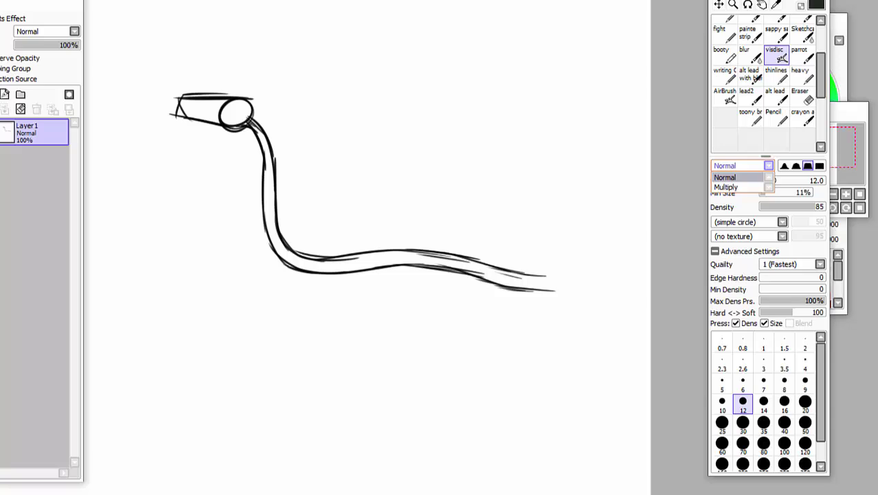
{"action": "left_click", "coordinate": [699, 184]}
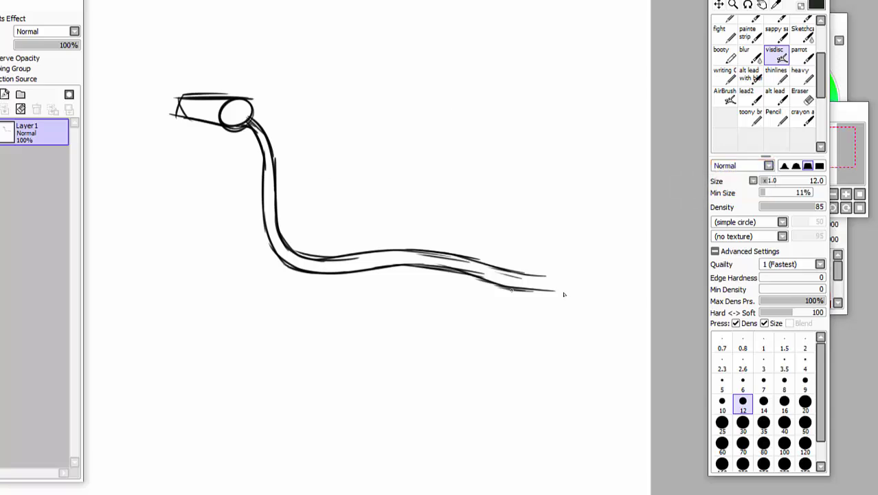
Extend both lines of the tail so that its end curves upward
{"action": "left_click_drag", "start_coordinate": [510, 289], "coordinate": [568, 291]}
{"action": "mouse_move", "coordinate": [508, 271]}
{"action": "left_mouse_down"}
{"action": "mouse_move", "coordinate": [570, 274]}
{"action": "mouse_move", "coordinate": [553, 300]}
{"action": "mouse_move", "coordinate": [561, 298]}
{"action": "left_mouse_up"}
{"action": "mouse_move", "coordinate": [565, 262]}
{"action": "left_mouse_down"}
{"action": "mouse_move", "coordinate": [556, 282]}
{"action": "mouse_move", "coordinate": [599, 272]}
{"action": "left_mouse_up"}
{"action": "left_click_drag", "start_coordinate": [528, 273], "coordinate": [587, 260]}
Divide the tail end into short vertebrae and cap it with an upright, pointed bone
{"action": "left_click_drag", "start_coordinate": [578, 290], "coordinate": [574, 259]}
{"action": "mouse_move", "coordinate": [586, 287]}
{"action": "left_mouse_down"}
{"action": "mouse_move", "coordinate": [579, 253]}
{"action": "mouse_move", "coordinate": [586, 257]}
{"action": "left_mouse_up"}
{"action": "mouse_move", "coordinate": [605, 276]}
{"action": "left_mouse_down"}
{"action": "mouse_move", "coordinate": [587, 250]}
{"action": "mouse_move", "coordinate": [606, 275]}
{"action": "left_mouse_up"}
{"action": "mouse_move", "coordinate": [608, 274]}
{"action": "left_mouse_down"}
{"action": "mouse_move", "coordinate": [595, 239]}
{"action": "mouse_move", "coordinate": [621, 258]}
{"action": "mouse_move", "coordinate": [611, 231]}
{"action": "mouse_move", "coordinate": [594, 224]}
{"action": "mouse_move", "coordinate": [592, 245]}
{"action": "left_mouse_up"}
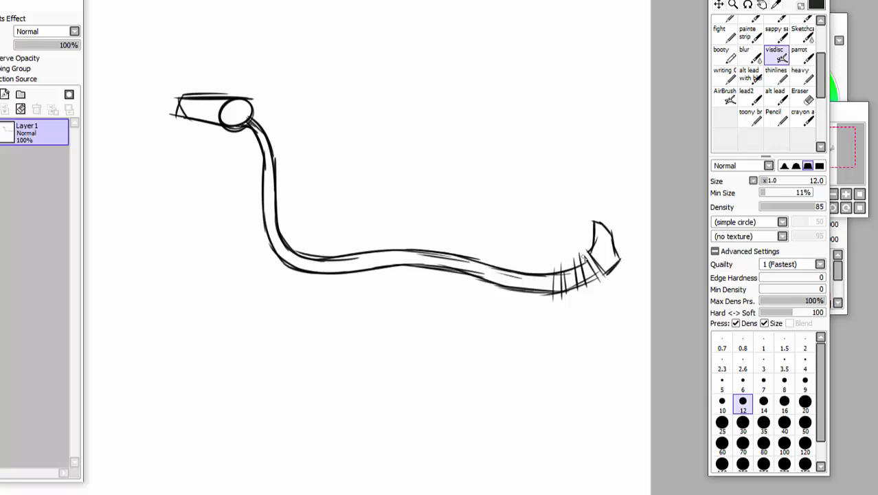
Label the tail's end bone "Pygostyle" and draw feather lines radiating from it
{"action": "left_click_drag", "start_coordinate": [248, 118], "coordinate": [266, 134]}
{"action": "mouse_move", "coordinate": [590, 227]}
{"action": "left_mouse_down"}
{"action": "mouse_move", "coordinate": [585, 172]}
{"action": "mouse_move", "coordinate": [596, 131]}
{"action": "mouse_move", "coordinate": [607, 126]}
{"action": "mouse_move", "coordinate": [604, 113]}
{"action": "mouse_move", "coordinate": [603, 163]}
{"action": "left_mouse_up"}
{"action": "mouse_move", "coordinate": [604, 244]}
{"action": "left_mouse_down"}
{"action": "mouse_move", "coordinate": [621, 177]}
{"action": "mouse_move", "coordinate": [636, 270]}
{"action": "mouse_move", "coordinate": [627, 283]}
{"action": "left_mouse_up"}
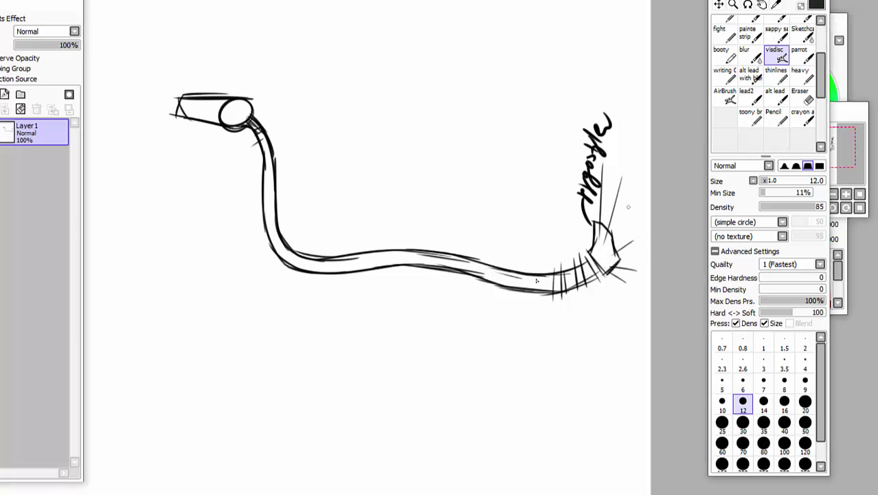
Divide the middle stretch of the spine, ahead of the short tail vertebrae, into wider vertebrae with cross lines
{"action": "left_click_drag", "start_coordinate": [542, 289], "coordinate": [540, 264]}
{"action": "mouse_move", "coordinate": [504, 296]}
{"action": "left_mouse_down"}
{"action": "mouse_move", "coordinate": [514, 274]}
{"action": "mouse_move", "coordinate": [488, 284]}
{"action": "left_mouse_up"}
{"action": "mouse_move", "coordinate": [469, 251]}
{"action": "left_mouse_down"}
{"action": "mouse_move", "coordinate": [468, 271]}
{"action": "mouse_move", "coordinate": [441, 271]}
{"action": "left_mouse_up"}
{"action": "mouse_move", "coordinate": [415, 251]}
{"action": "left_mouse_down"}
{"action": "mouse_move", "coordinate": [414, 267]}
{"action": "mouse_move", "coordinate": [395, 264]}
{"action": "left_mouse_up"}
{"action": "left_click_drag", "start_coordinate": [382, 253], "coordinate": [381, 266]}
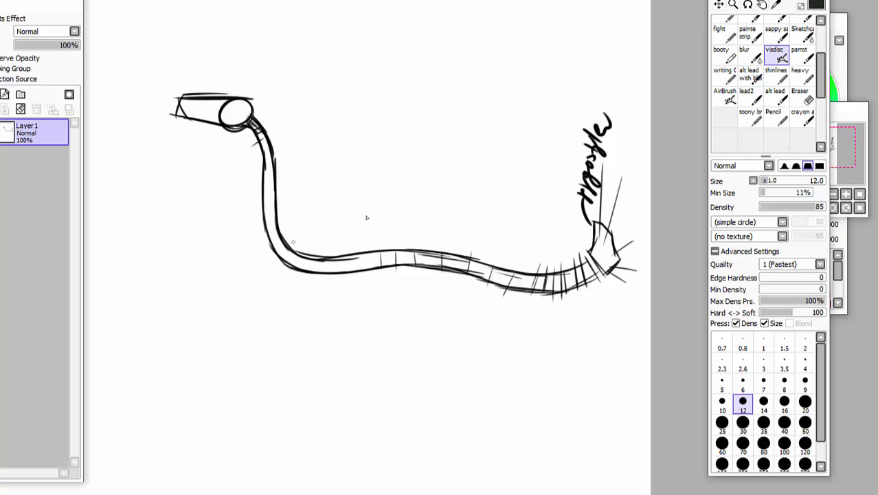
Outline the pelvis with an arch above the vertebrae and a long, backward-pointing bone beneath them
{"action": "mouse_move", "coordinate": [397, 250]}
{"action": "left_mouse_down"}
{"action": "mouse_move", "coordinate": [449, 240]}
{"action": "mouse_move", "coordinate": [517, 263]}
{"action": "mouse_move", "coordinate": [535, 264]}
{"action": "mouse_move", "coordinate": [487, 250]}
{"action": "mouse_move", "coordinate": [548, 261]}
{"action": "left_mouse_up"}
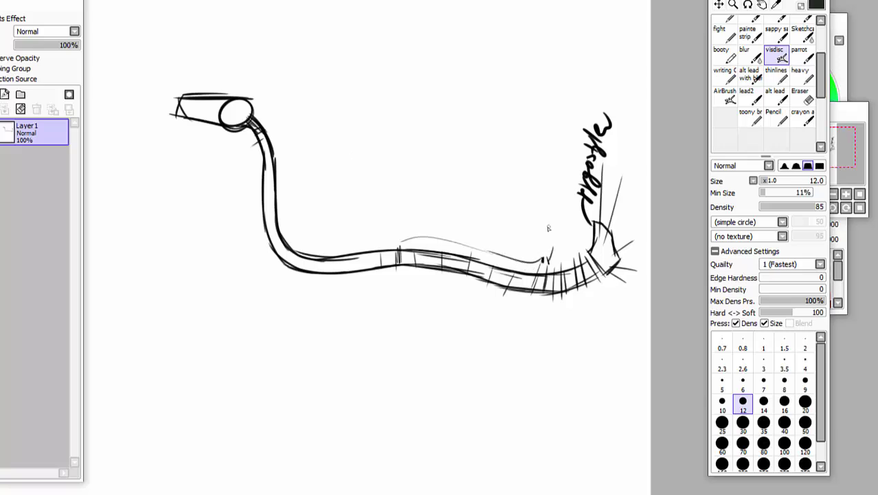
{"action": "mouse_move", "coordinate": [397, 264]}
{"action": "left_mouse_down"}
{"action": "mouse_move", "coordinate": [400, 275]}
{"action": "mouse_move", "coordinate": [396, 264]}
{"action": "mouse_move", "coordinate": [547, 355]}
{"action": "mouse_move", "coordinate": [588, 355]}
{"action": "mouse_move", "coordinate": [523, 308]}
{"action": "mouse_move", "coordinate": [515, 274]}
{"action": "left_mouse_up"}
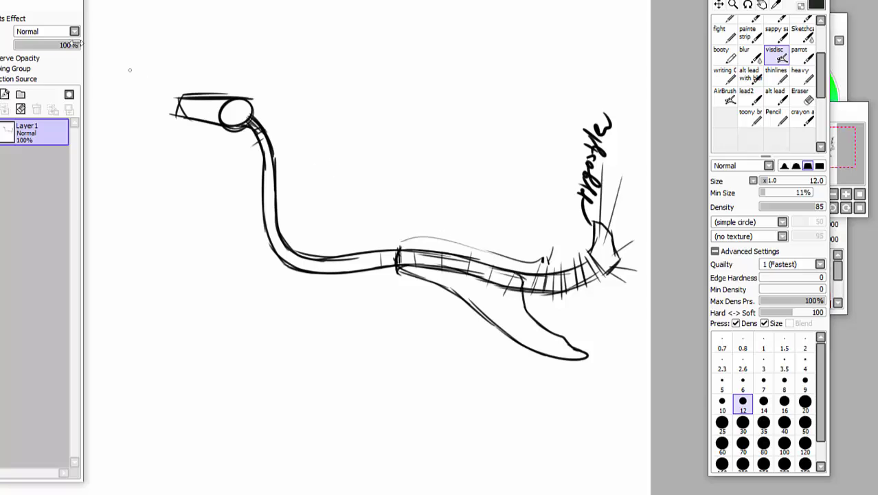
{"action": "key", "text": "ctrl+z"}
{"action": "key", "text": "ctrl+z"}
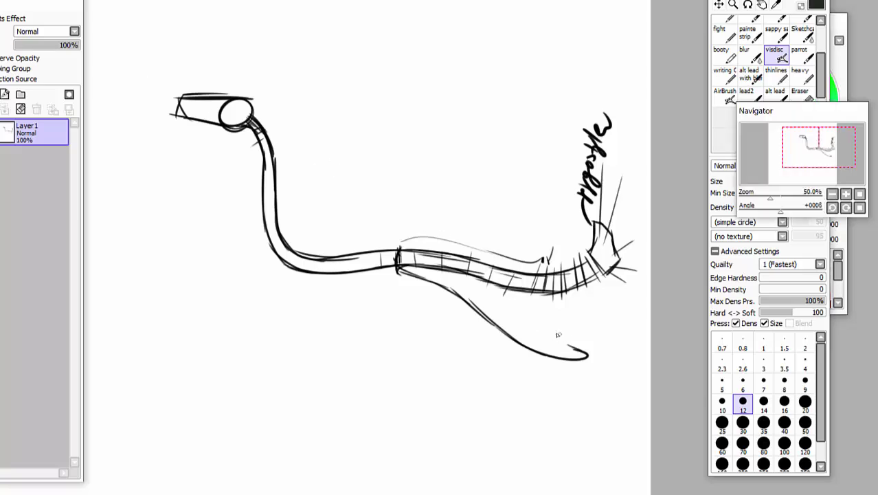
{"action": "mouse_move", "coordinate": [561, 340]}
{"action": "left_mouse_down"}
{"action": "mouse_move", "coordinate": [536, 313]}
{"action": "mouse_move", "coordinate": [538, 295]}
{"action": "left_mouse_up"}
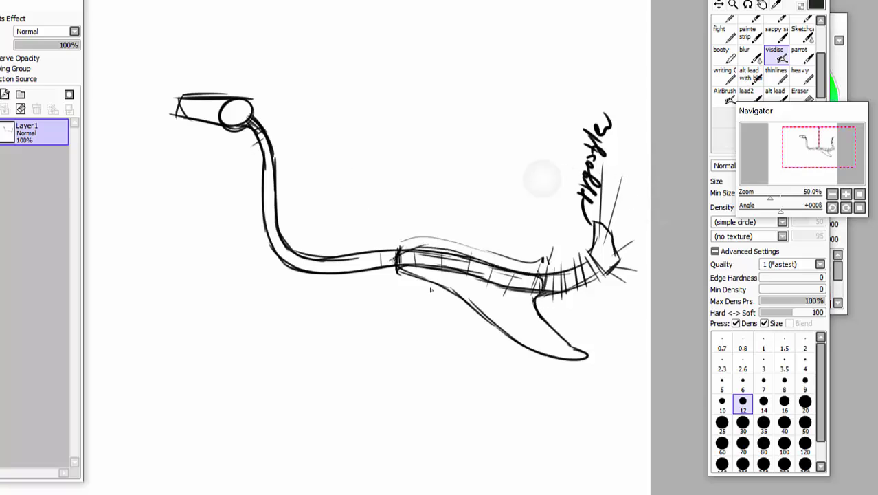
{"action": "left_click_drag", "start_coordinate": [400, 270], "coordinate": [455, 288]}
Label the tail vertebrae "Caudal" and add a round hip joint with one slanting thigh-bone line to the pelvis
{"action": "mouse_move", "coordinate": [552, 255]}
{"action": "left_mouse_down"}
{"action": "mouse_move", "coordinate": [535, 220]}
{"action": "mouse_move", "coordinate": [553, 186]}
{"action": "mouse_move", "coordinate": [552, 154]}
{"action": "left_mouse_up"}
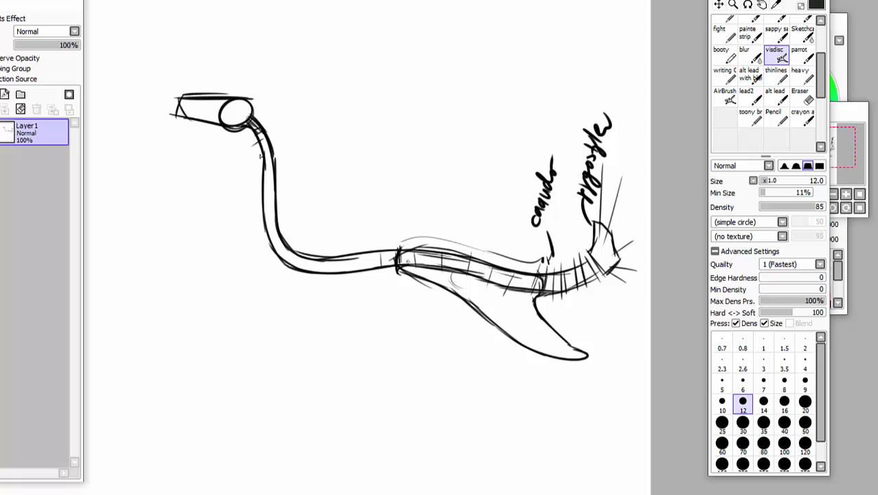
{"action": "mouse_move", "coordinate": [407, 260]}
{"action": "left_mouse_down"}
{"action": "mouse_move", "coordinate": [523, 302]}
{"action": "mouse_move", "coordinate": [539, 324]}
{"action": "left_mouse_up"}
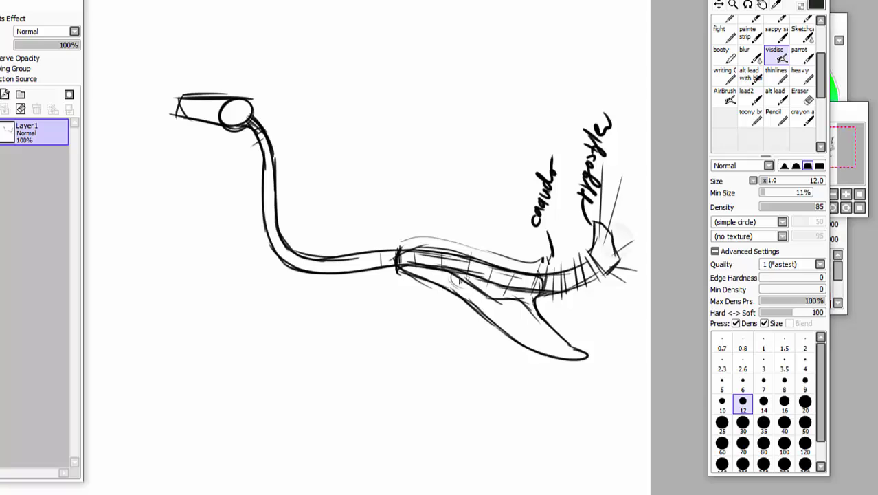
{"action": "mouse_move", "coordinate": [452, 273]}
{"action": "left_mouse_down"}
{"action": "mouse_move", "coordinate": [443, 287]}
{"action": "mouse_move", "coordinate": [455, 273]}
{"action": "mouse_move", "coordinate": [459, 304]}
{"action": "left_mouse_up"}
{"action": "mouse_move", "coordinate": [456, 295]}
{"action": "left_mouse_down"}
{"action": "mouse_move", "coordinate": [466, 301]}
{"action": "mouse_move", "coordinate": [413, 381]}
{"action": "left_mouse_up"}
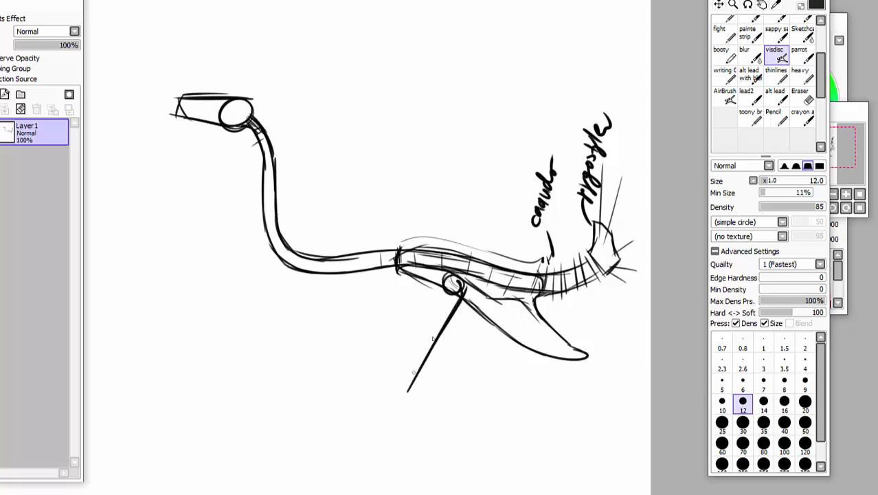
Try to outline a thick thigh bone with a rounded lower end below the hip joint
{"action": "mouse_move", "coordinate": [430, 353]}
{"action": "left_mouse_down"}
{"action": "mouse_move", "coordinate": [409, 407]}
{"action": "mouse_move", "coordinate": [397, 385]}
{"action": "mouse_move", "coordinate": [443, 306]}
{"action": "left_mouse_up"}
{"action": "left_click_drag", "start_coordinate": [413, 349], "coordinate": [446, 290]}
{"action": "mouse_move", "coordinate": [466, 283]}
{"action": "left_mouse_down"}
{"action": "mouse_move", "coordinate": [474, 294]}
{"action": "mouse_move", "coordinate": [409, 402]}
{"action": "mouse_move", "coordinate": [399, 402]}
{"action": "left_mouse_up"}
{"action": "left_click_drag", "start_coordinate": [397, 403], "coordinate": [402, 379]}
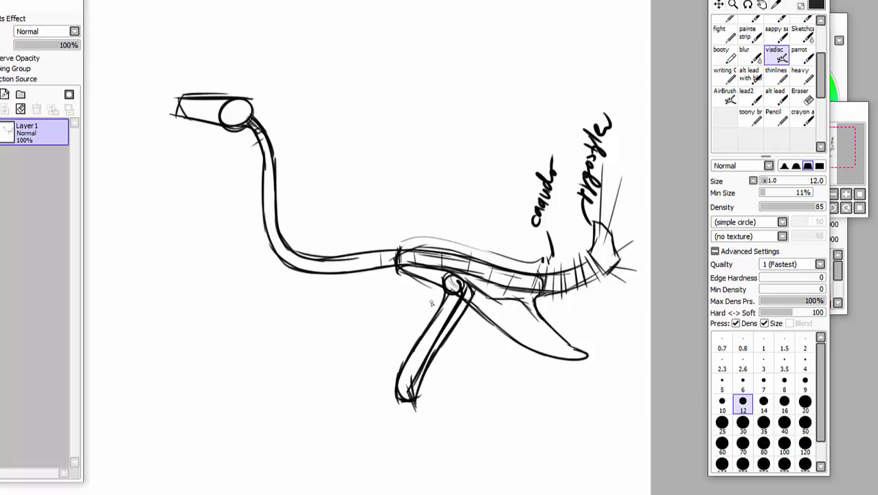
Try to sketch a tapering lower-leg bone running diagonally backward from the knee
{"action": "scroll", "coordinate": [432, 302], "scroll_direction": "down", "scroll_amount": 1}
{"action": "mouse_move", "coordinate": [469, 259]}
{"action": "left_mouse_down"}
{"action": "mouse_move", "coordinate": [463, 239]}
{"action": "mouse_move", "coordinate": [441, 259]}
{"action": "left_mouse_up"}
{"action": "scroll", "coordinate": [405, 206], "scroll_direction": "down", "scroll_amount": 3}
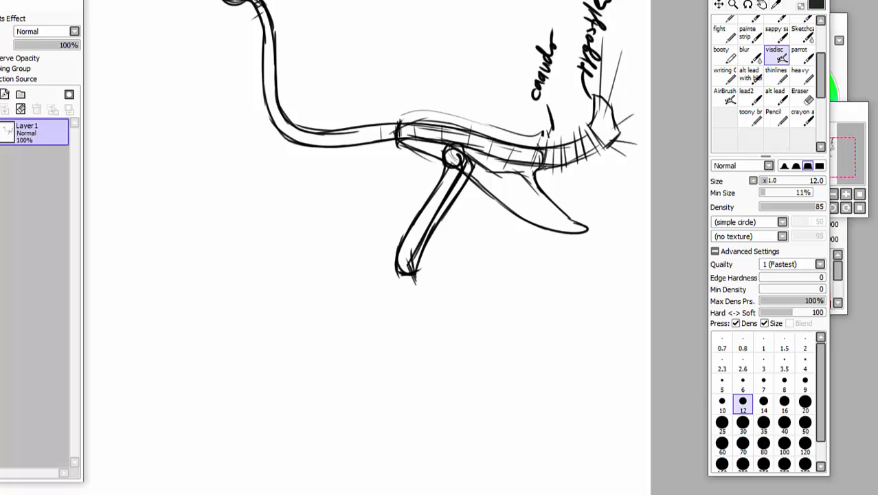
{"action": "left_click", "coordinate": [750, 222]}
{"action": "left_click", "coordinate": [252, 166]}
{"action": "mouse_move", "coordinate": [399, 269]}
{"action": "left_mouse_down"}
{"action": "mouse_move", "coordinate": [416, 314]}
{"action": "mouse_move", "coordinate": [430, 307]}
{"action": "mouse_move", "coordinate": [420, 278]}
{"action": "mouse_move", "coordinate": [426, 282]}
{"action": "mouse_move", "coordinate": [450, 350]}
{"action": "left_mouse_up"}
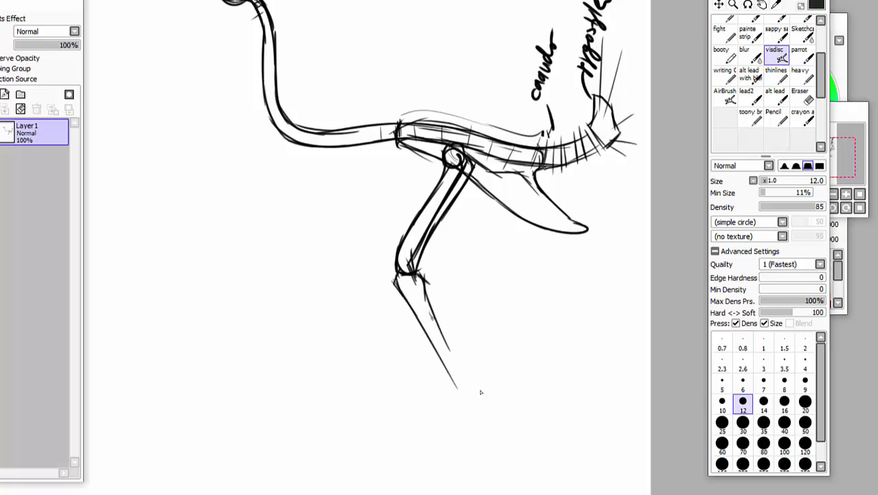
{"action": "left_click_drag", "start_coordinate": [431, 316], "coordinate": [479, 390]}
{"action": "left_click_drag", "start_coordinate": [438, 325], "coordinate": [489, 403]}
{"action": "left_click_drag", "start_coordinate": [404, 309], "coordinate": [474, 403]}
{"action": "mouse_move", "coordinate": [445, 366]}
{"action": "left_mouse_down"}
{"action": "mouse_move", "coordinate": [477, 413]}
{"action": "mouse_move", "coordinate": [490, 402]}
{"action": "left_mouse_up"}
{"action": "left_click_drag", "start_coordinate": [443, 340], "coordinate": [479, 384]}
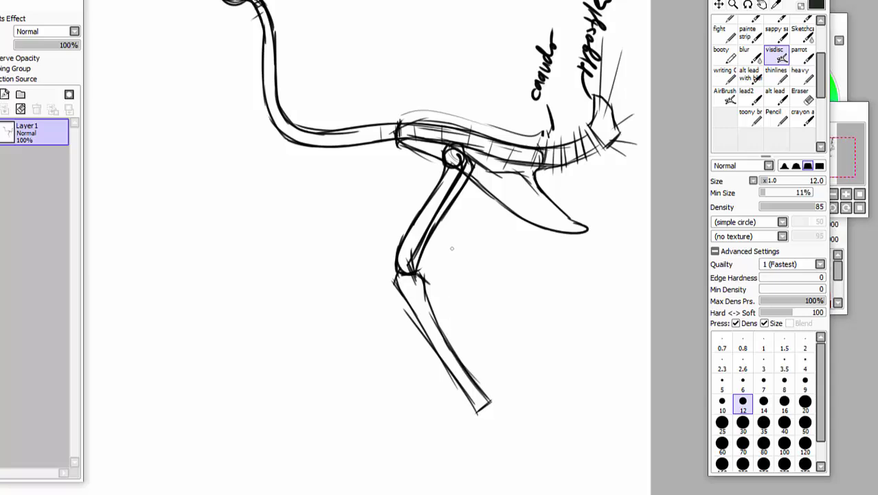
Undo the lower-leg bone and the thick thigh-bone outline back to the single slanting line
{"action": "key", "text": "ctrl+z"}
{"action": "key", "text": "ctrl+z"}
{"action": "key", "text": "ctrl+z"}
{"action": "key", "text": "ctrl+z"}
{"action": "key", "text": "ctrl+z"}
{"action": "key", "text": "ctrl+z"}
{"action": "key", "text": "ctrl+z"}
{"action": "key", "text": "ctrl+z"}
{"action": "key", "text": "ctrl+z"}
{"action": "key", "text": "ctrl+z"}
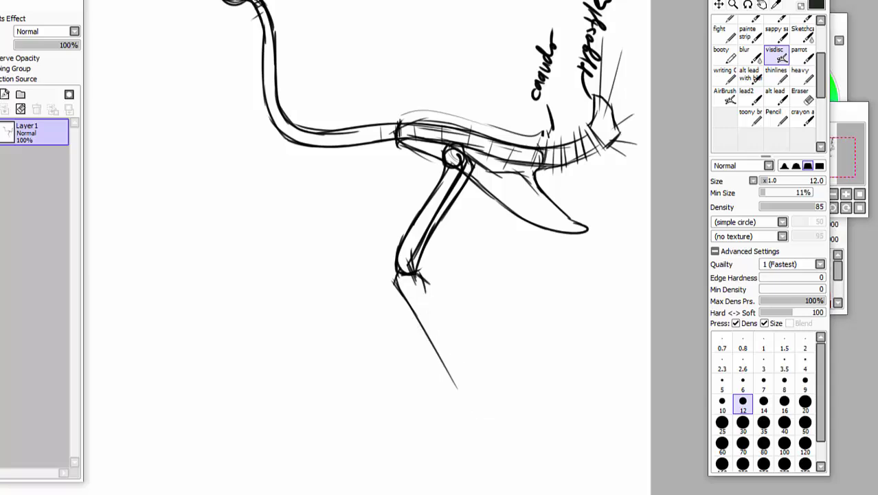
{"action": "key", "text": "ctrl+z"}
{"action": "key", "text": "ctrl+z"}
{"action": "key", "text": "ctrl+z"}
{"action": "key", "text": "ctrl+z"}
{"action": "key", "text": "ctrl+z"}
{"action": "key", "text": "ctrl+z"}
{"action": "key", "text": "ctrl+z"}
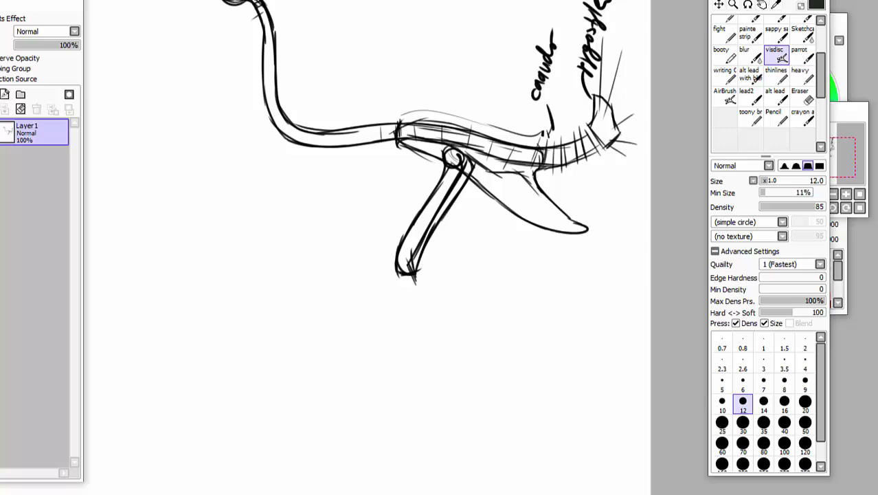
{"action": "key", "text": "ctrl+z"}
{"action": "key", "text": "ctrl+z"}
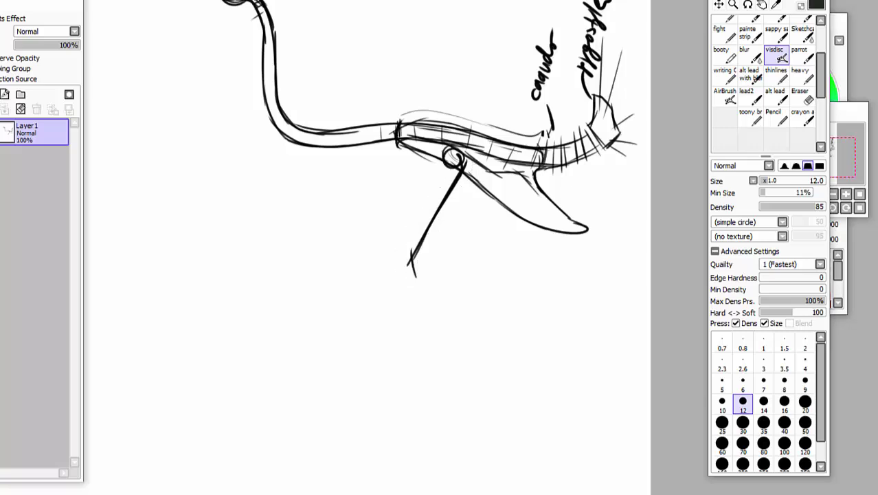
Outline a narrower, straight thigh bone from the hip joint down to a flat knee end
{"action": "left_click_drag", "start_coordinate": [445, 158], "coordinate": [400, 241]}
{"action": "left_click_drag", "start_coordinate": [433, 196], "coordinate": [394, 253]}
{"action": "mouse_move", "coordinate": [397, 244]}
{"action": "left_mouse_down"}
{"action": "mouse_move", "coordinate": [416, 263]}
{"action": "mouse_move", "coordinate": [389, 268]}
{"action": "left_mouse_up"}
Draw a long lower-leg bone slanting backward from the knee and close it off at the ankle
{"action": "left_click_drag", "start_coordinate": [382, 257], "coordinate": [408, 293]}
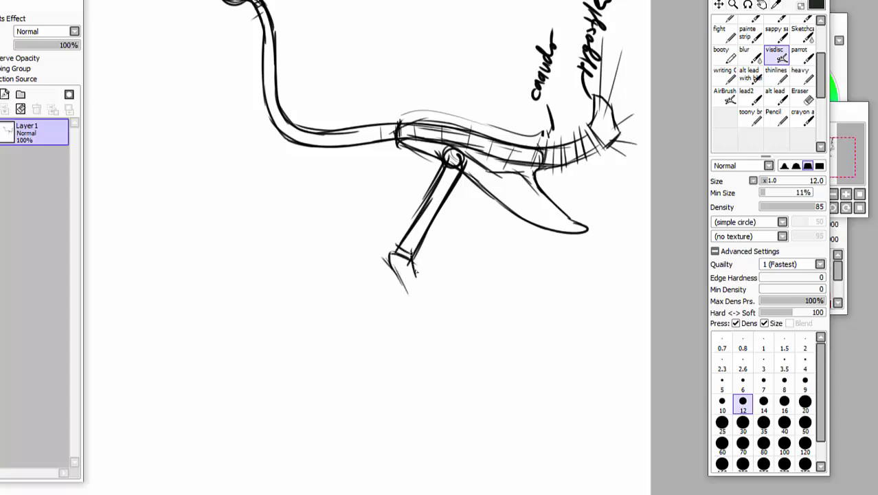
{"action": "left_click_drag", "start_coordinate": [411, 253], "coordinate": [416, 272]}
{"action": "mouse_move", "coordinate": [413, 259]}
{"action": "left_mouse_down"}
{"action": "mouse_move", "coordinate": [418, 296]}
{"action": "mouse_move", "coordinate": [445, 346]}
{"action": "left_mouse_up"}
{"action": "left_click_drag", "start_coordinate": [388, 259], "coordinate": [452, 389]}
{"action": "left_click_drag", "start_coordinate": [422, 295], "coordinate": [473, 389]}
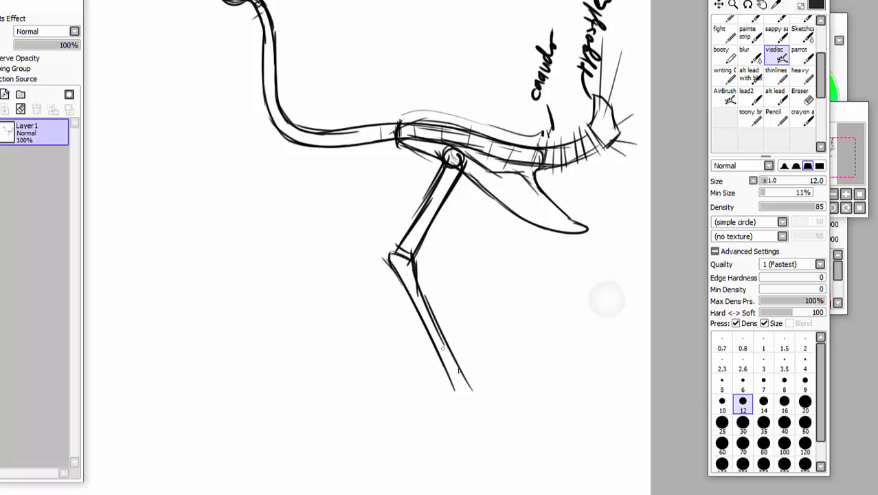
{"action": "left_click_drag", "start_coordinate": [441, 346], "coordinate": [475, 391]}
{"action": "mouse_move", "coordinate": [450, 393]}
{"action": "left_mouse_down"}
{"action": "mouse_move", "coordinate": [476, 389]}
{"action": "mouse_move", "coordinate": [452, 396]}
{"action": "mouse_move", "coordinate": [472, 398]}
{"action": "left_mouse_up"}
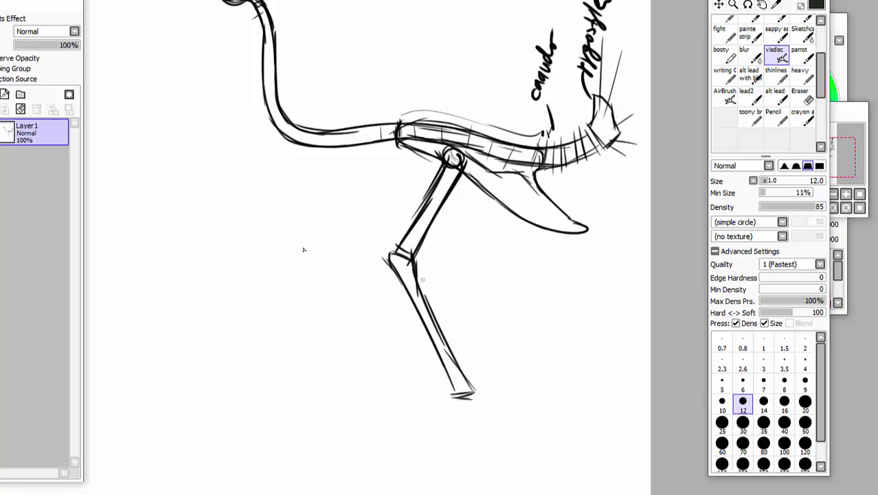
{"action": "left_click_drag", "start_coordinate": [414, 256], "coordinate": [416, 277]}
Switch to File Explorer, open the "procellariformes" folder inside "arks" and examine its bird skeleton photos up close
{"action": "key", "text": "super"}
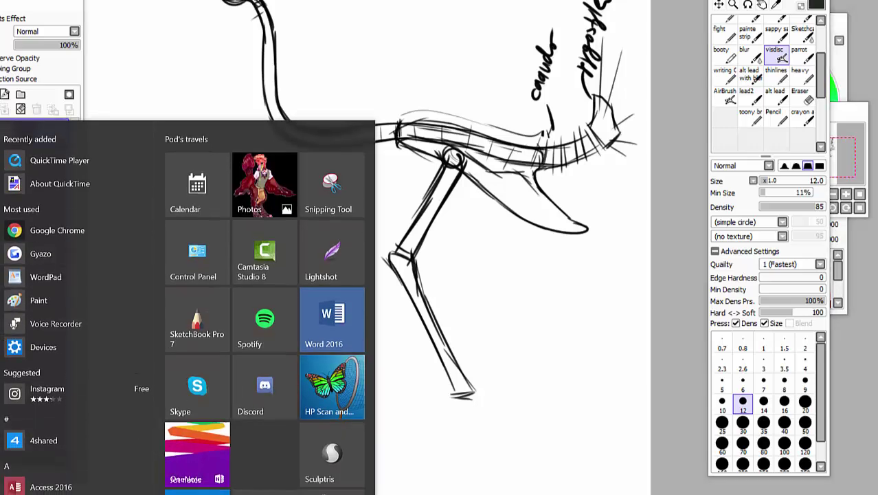
{"action": "key", "text": "super"}
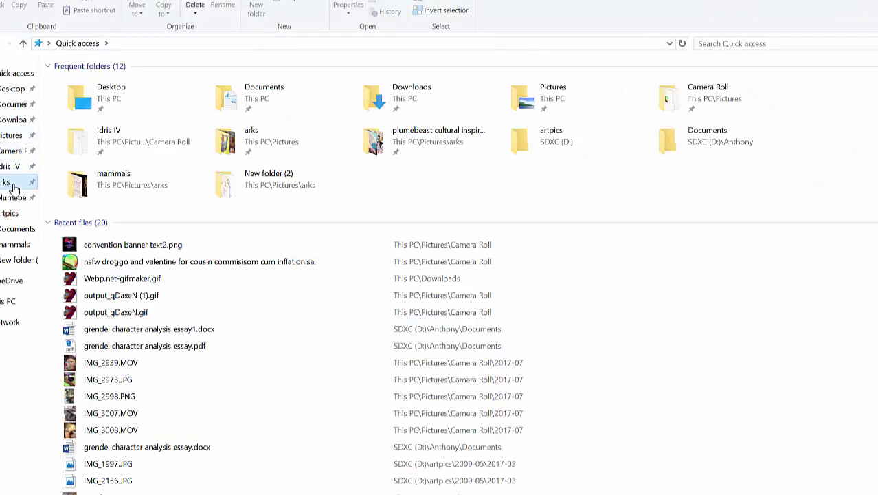
{"action": "left_click", "coordinate": [13, 185]}
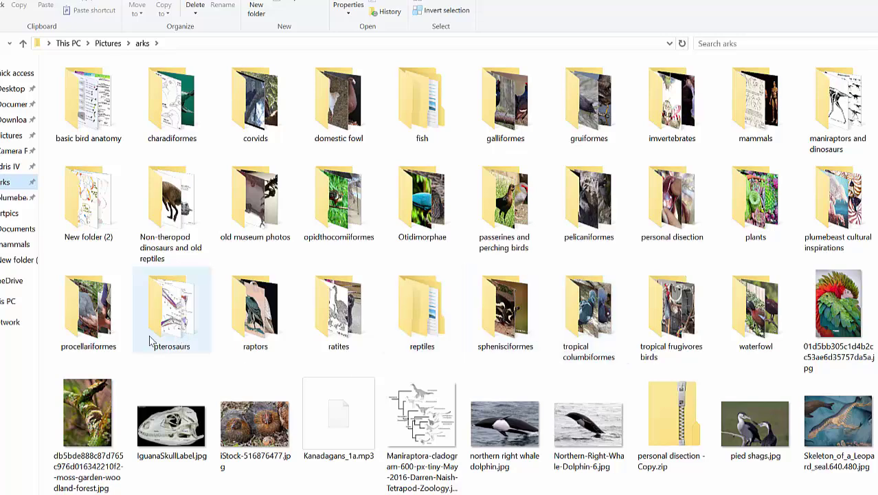
{"action": "double_click", "coordinate": [101, 343]}
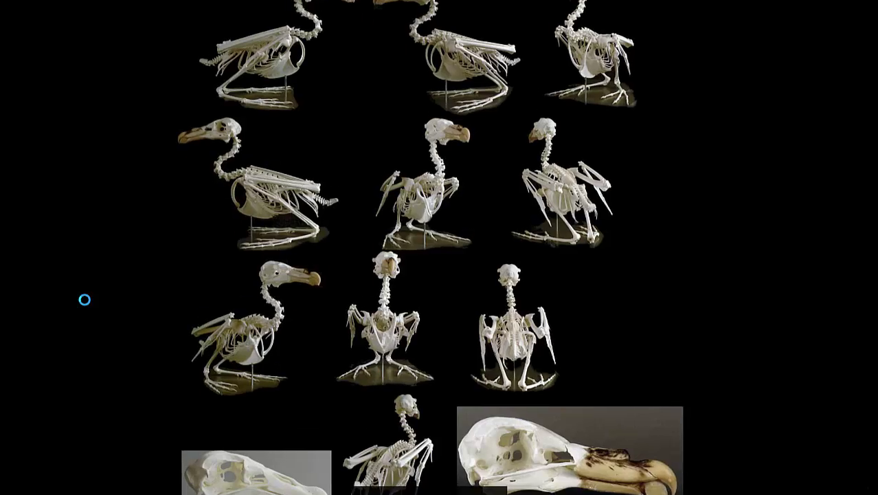
{"action": "scroll", "coordinate": [85, 299], "scroll_direction": "up", "scroll_amount": 5}
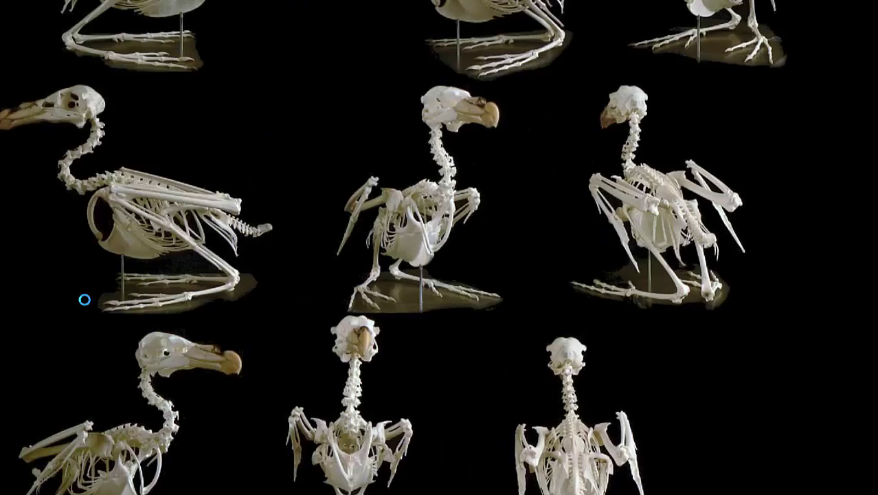
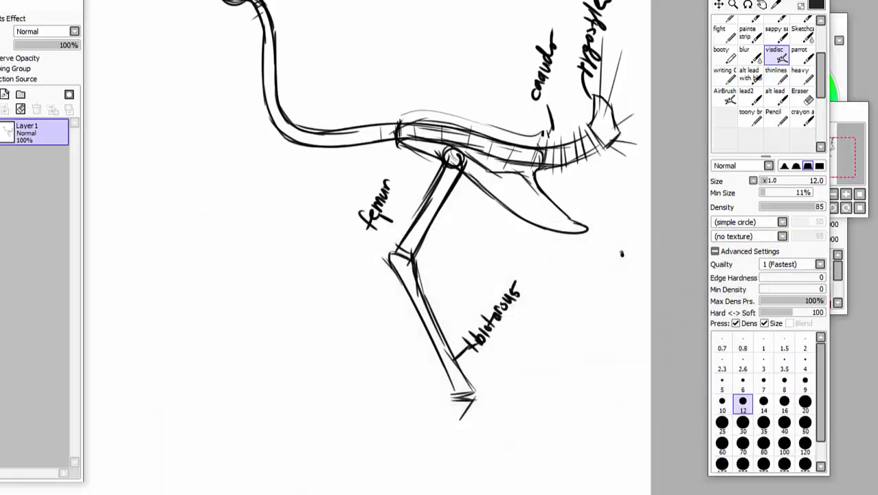
Draw the forward-slanting bone below the ankle with a flat lower end and label it "Tarsometatarsus"
{"action": "left_click_drag", "start_coordinate": [622, 253], "coordinate": [652, 251]}
{"action": "key", "text": "Down"}
{"action": "key", "text": "Down"}
{"action": "key", "text": "Down"}
{"action": "key", "text": "Down"}
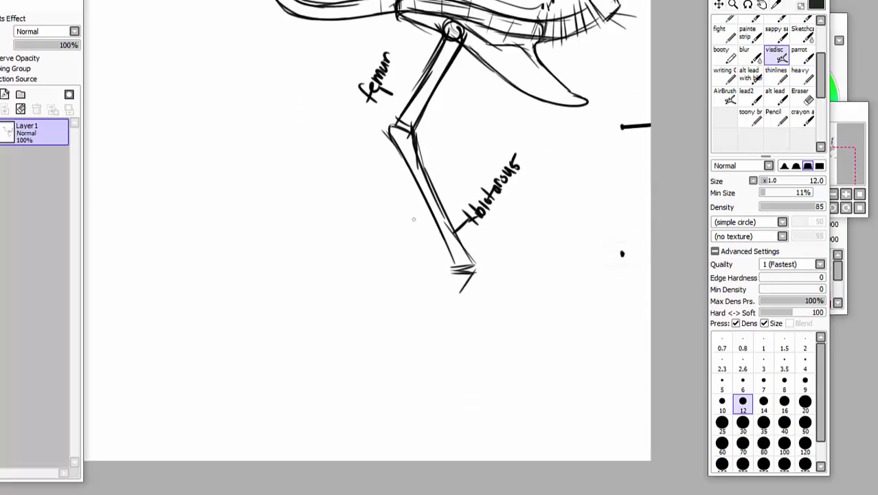
{"action": "key", "text": "ctrl+z"}
{"action": "mouse_move", "coordinate": [452, 274]}
{"action": "left_mouse_down"}
{"action": "mouse_move", "coordinate": [474, 269]}
{"action": "mouse_move", "coordinate": [467, 264]}
{"action": "mouse_move", "coordinate": [434, 315]}
{"action": "left_mouse_up"}
{"action": "left_click_drag", "start_coordinate": [477, 267], "coordinate": [432, 355]}
{"action": "left_click_drag", "start_coordinate": [450, 272], "coordinate": [417, 344]}
{"action": "mouse_move", "coordinate": [422, 337]}
{"action": "left_mouse_down"}
{"action": "mouse_move", "coordinate": [407, 350]}
{"action": "mouse_move", "coordinate": [434, 353]}
{"action": "left_mouse_up"}
{"action": "left_click_drag", "start_coordinate": [405, 350], "coordinate": [433, 357]}
{"action": "mouse_move", "coordinate": [438, 305]}
{"action": "left_mouse_down"}
{"action": "mouse_move", "coordinate": [406, 349]}
{"action": "mouse_move", "coordinate": [476, 337]}
{"action": "mouse_move", "coordinate": [523, 272]}
{"action": "mouse_move", "coordinate": [534, 215]}
{"action": "left_mouse_up"}
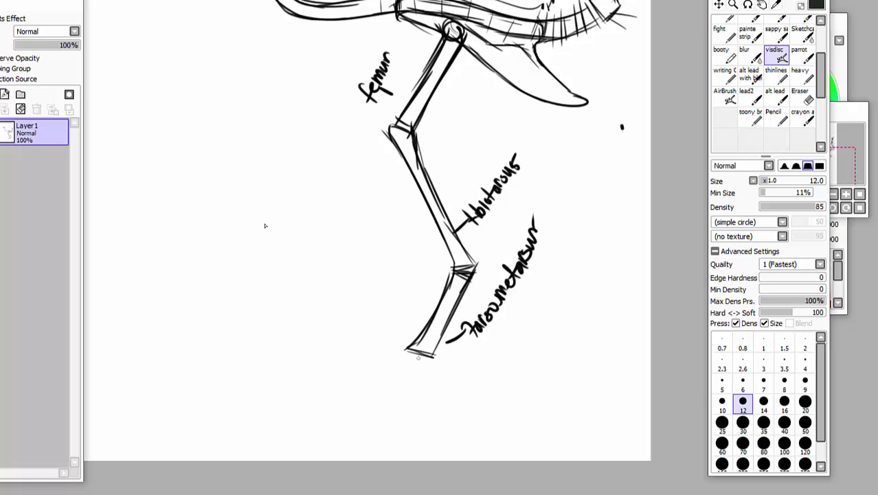
Sketch a curved toe extending forward from the lower end of the tarsometatarsus
{"action": "mouse_move", "coordinate": [416, 358]}
{"action": "left_mouse_down"}
{"action": "mouse_move", "coordinate": [458, 278]}
{"action": "mouse_move", "coordinate": [416, 360]}
{"action": "mouse_move", "coordinate": [455, 278]}
{"action": "mouse_move", "coordinate": [429, 357]}
{"action": "mouse_move", "coordinate": [405, 357]}
{"action": "mouse_move", "coordinate": [391, 375]}
{"action": "mouse_move", "coordinate": [371, 378]}
{"action": "left_mouse_up"}
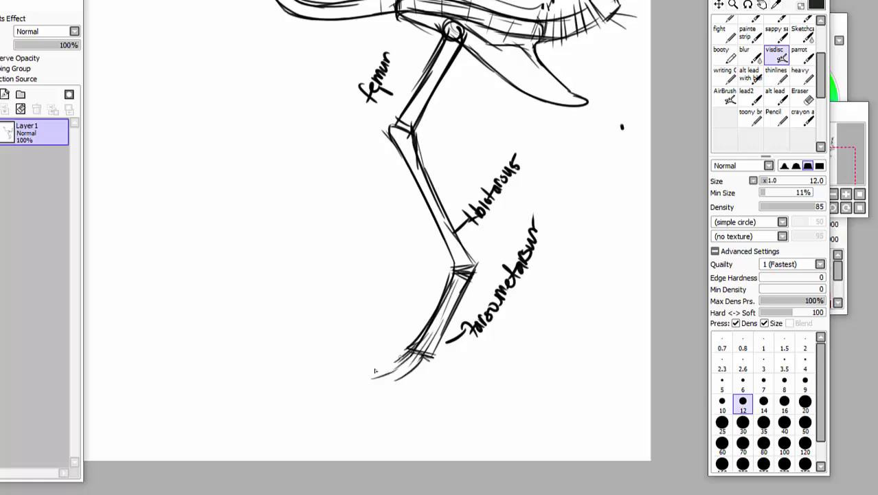
{"action": "left_click_drag", "start_coordinate": [420, 338], "coordinate": [393, 361]}
{"action": "left_click_drag", "start_coordinate": [395, 360], "coordinate": [369, 372]}
Divide the whole neck and front of the back into vertebrae with short cross lines
{"action": "left_click_drag", "start_coordinate": [872, 283], "coordinate": [871, 180]}
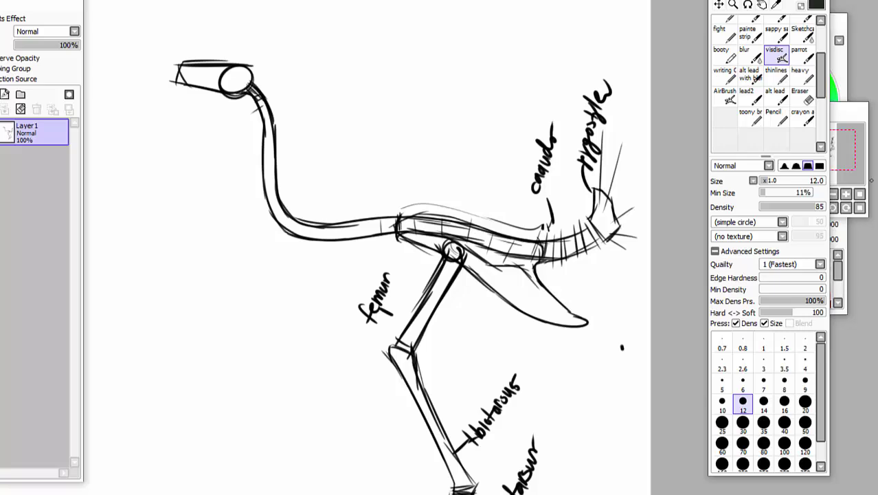
{"action": "left_click_drag", "start_coordinate": [256, 117], "coordinate": [282, 107]}
{"action": "left_click_drag", "start_coordinate": [257, 125], "coordinate": [276, 121]}
{"action": "mouse_move", "coordinate": [261, 145]}
{"action": "left_mouse_down"}
{"action": "mouse_move", "coordinate": [275, 133]}
{"action": "mouse_move", "coordinate": [277, 143]}
{"action": "left_mouse_up"}
{"action": "left_click_drag", "start_coordinate": [260, 183], "coordinate": [275, 166]}
{"action": "left_click_drag", "start_coordinate": [264, 200], "coordinate": [275, 188]}
{"action": "left_click_drag", "start_coordinate": [275, 220], "coordinate": [281, 207]}
{"action": "mouse_move", "coordinate": [287, 232]}
{"action": "left_mouse_down"}
{"action": "mouse_move", "coordinate": [293, 219]}
{"action": "mouse_move", "coordinate": [329, 214]}
{"action": "left_mouse_up"}
{"action": "mouse_move", "coordinate": [333, 245]}
{"action": "left_mouse_down"}
{"action": "mouse_move", "coordinate": [327, 218]}
{"action": "mouse_move", "coordinate": [359, 221]}
{"action": "left_mouse_up"}
{"action": "left_click_drag", "start_coordinate": [369, 239], "coordinate": [367, 218]}
{"action": "mouse_move", "coordinate": [316, 241]}
{"action": "left_mouse_down"}
{"action": "mouse_move", "coordinate": [322, 217]}
{"action": "mouse_move", "coordinate": [315, 211]}
{"action": "left_mouse_up"}
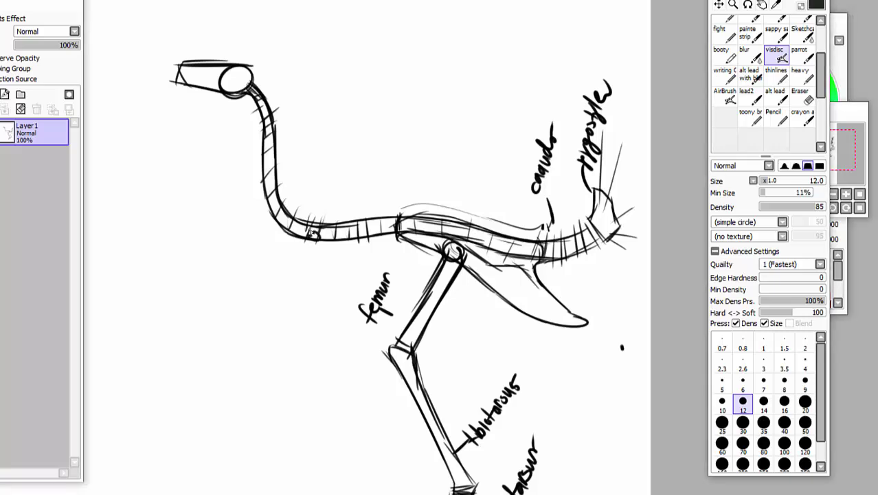
Label the upper pelvic bone "Ilium" and draw several slanted lines rising above it
{"action": "mouse_move", "coordinate": [401, 190]}
{"action": "left_mouse_down"}
{"action": "mouse_move", "coordinate": [400, 219]}
{"action": "mouse_move", "coordinate": [399, 200]}
{"action": "mouse_move", "coordinate": [418, 187]}
{"action": "mouse_move", "coordinate": [427, 160]}
{"action": "left_mouse_up"}
{"action": "left_click_drag", "start_coordinate": [440, 153], "coordinate": [419, 200]}
{"action": "mouse_move", "coordinate": [442, 169]}
{"action": "left_mouse_down"}
{"action": "mouse_move", "coordinate": [427, 197]}
{"action": "mouse_move", "coordinate": [438, 191]}
{"action": "left_mouse_up"}
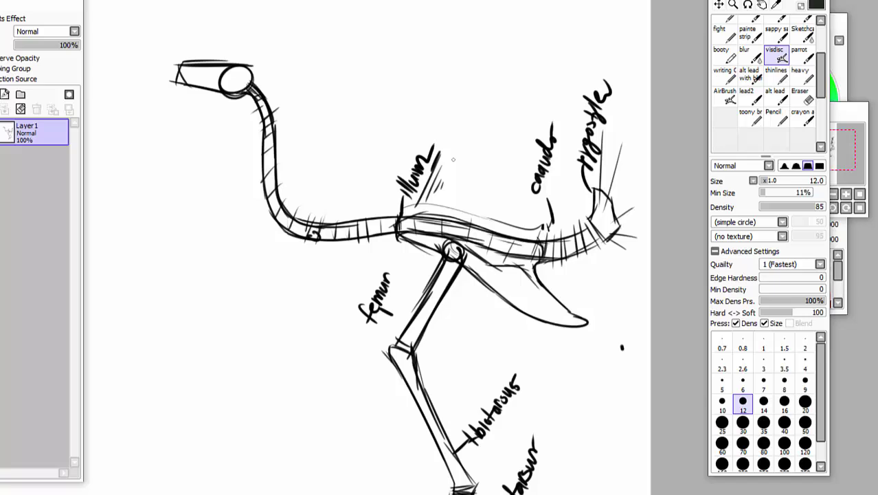
{"action": "left_click_drag", "start_coordinate": [448, 194], "coordinate": [479, 121]}
Sketch a separate, diagonal bone shape with a rounded top and a notched upper edge above the pelvis
{"action": "mouse_move", "coordinate": [458, 38]}
{"action": "left_mouse_down"}
{"action": "mouse_move", "coordinate": [508, 108]}
{"action": "mouse_move", "coordinate": [454, 34]}
{"action": "mouse_move", "coordinate": [473, 24]}
{"action": "mouse_move", "coordinate": [453, 31]}
{"action": "mouse_move", "coordinate": [501, 25]}
{"action": "mouse_move", "coordinate": [513, 32]}
{"action": "mouse_move", "coordinate": [509, 56]}
{"action": "mouse_move", "coordinate": [505, 46]}
{"action": "mouse_move", "coordinate": [513, 42]}
{"action": "mouse_move", "coordinate": [513, 59]}
{"action": "mouse_move", "coordinate": [548, 85]}
{"action": "left_mouse_up"}
{"action": "left_click_drag", "start_coordinate": [507, 110], "coordinate": [529, 136]}
{"action": "left_click_drag", "start_coordinate": [529, 135], "coordinate": [544, 121]}
{"action": "left_click_drag", "start_coordinate": [531, 87], "coordinate": [537, 126]}
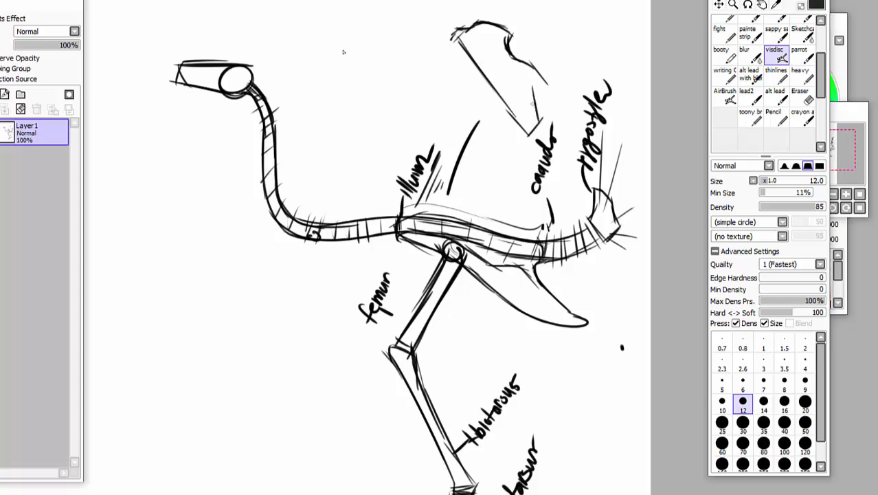
{"action": "left_click_drag", "start_coordinate": [528, 72], "coordinate": [533, 106]}
{"action": "mouse_move", "coordinate": [510, 67]}
{"action": "left_mouse_down"}
{"action": "mouse_move", "coordinate": [529, 75]}
{"action": "mouse_move", "coordinate": [483, 43]}
{"action": "mouse_move", "coordinate": [483, 62]}
{"action": "left_mouse_up"}
{"action": "left_click_drag", "start_coordinate": [463, 32], "coordinate": [483, 65]}
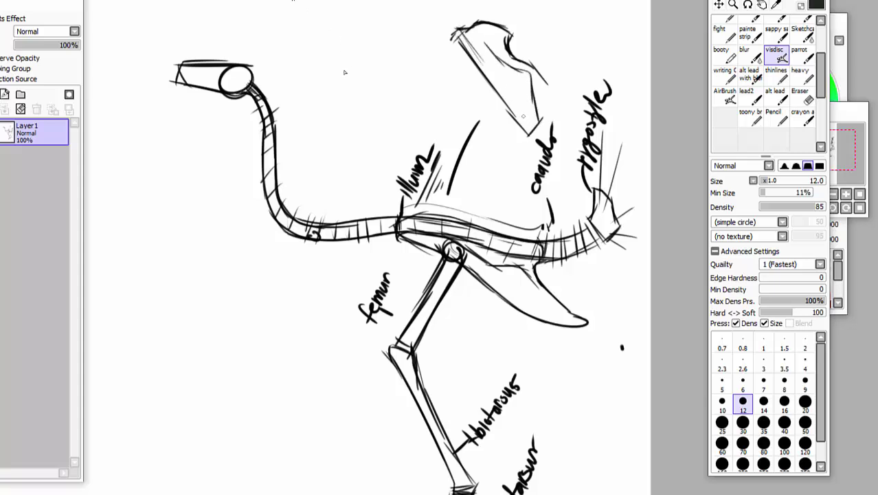
Extend the separate bone shape with an arched lower end and a long outer contour running down through the tail labels
{"action": "left_click_drag", "start_coordinate": [533, 133], "coordinate": [503, 95]}
{"action": "left_click_drag", "start_coordinate": [527, 136], "coordinate": [567, 119]}
{"action": "mouse_move", "coordinate": [533, 69]}
{"action": "left_mouse_down"}
{"action": "mouse_move", "coordinate": [577, 99]}
{"action": "mouse_move", "coordinate": [588, 132]}
{"action": "mouse_move", "coordinate": [581, 140]}
{"action": "mouse_move", "coordinate": [602, 167]}
{"action": "left_mouse_up"}
{"action": "left_click_drag", "start_coordinate": [573, 92], "coordinate": [588, 131]}
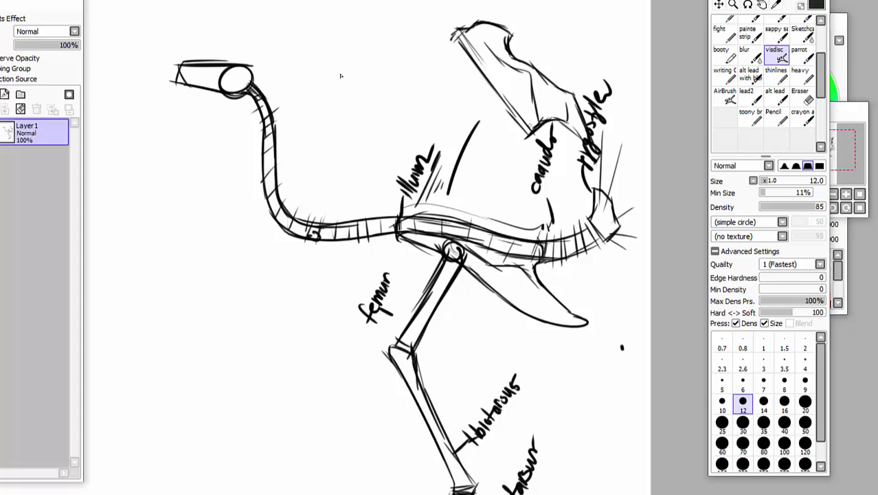
Double the straight lower edge of the separate bone shape and crosshatch the area beneath its arched end
{"action": "left_click_drag", "start_coordinate": [492, 89], "coordinate": [524, 135]}
{"action": "left_click_drag", "start_coordinate": [509, 116], "coordinate": [527, 141]}
{"action": "mouse_move", "coordinate": [453, 26]}
{"action": "left_mouse_down"}
{"action": "mouse_move", "coordinate": [513, 121]}
{"action": "mouse_move", "coordinate": [545, 129]}
{"action": "mouse_move", "coordinate": [570, 149]}
{"action": "mouse_move", "coordinate": [576, 193]}
{"action": "left_mouse_up"}
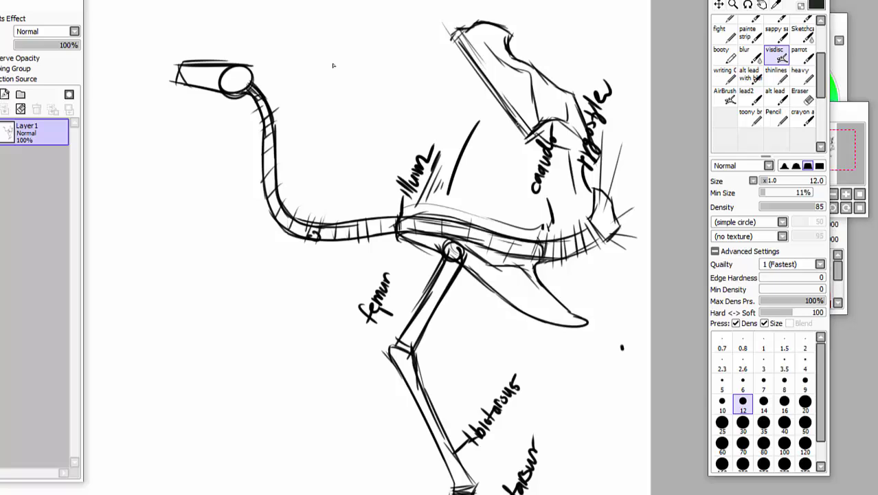
{"action": "left_click_drag", "start_coordinate": [529, 138], "coordinate": [563, 185]}
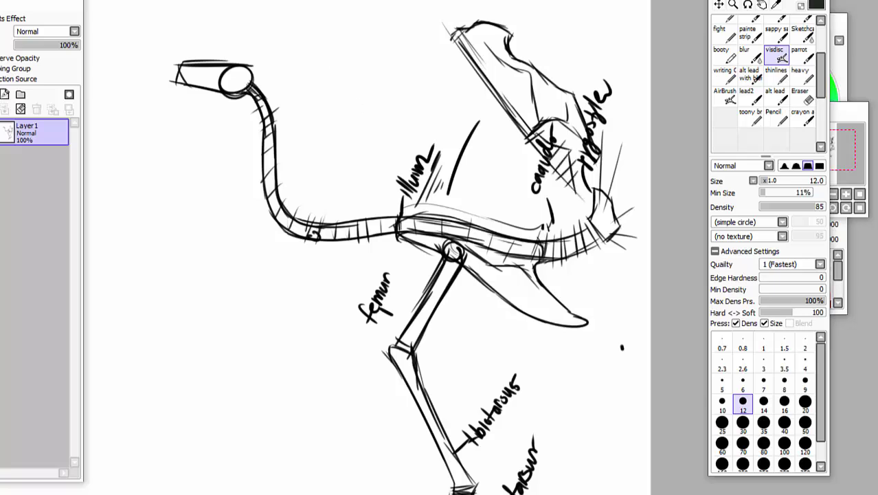
Draw and label the scapula above the front of the spine, and sketch an enlarged tapered scapula below the neck
{"action": "mouse_move", "coordinate": [305, 238]}
{"action": "left_mouse_down"}
{"action": "mouse_move", "coordinate": [339, 214]}
{"action": "mouse_move", "coordinate": [379, 212]}
{"action": "mouse_move", "coordinate": [391, 227]}
{"action": "mouse_move", "coordinate": [309, 247]}
{"action": "mouse_move", "coordinate": [349, 171]}
{"action": "mouse_move", "coordinate": [352, 137]}
{"action": "left_mouse_up"}
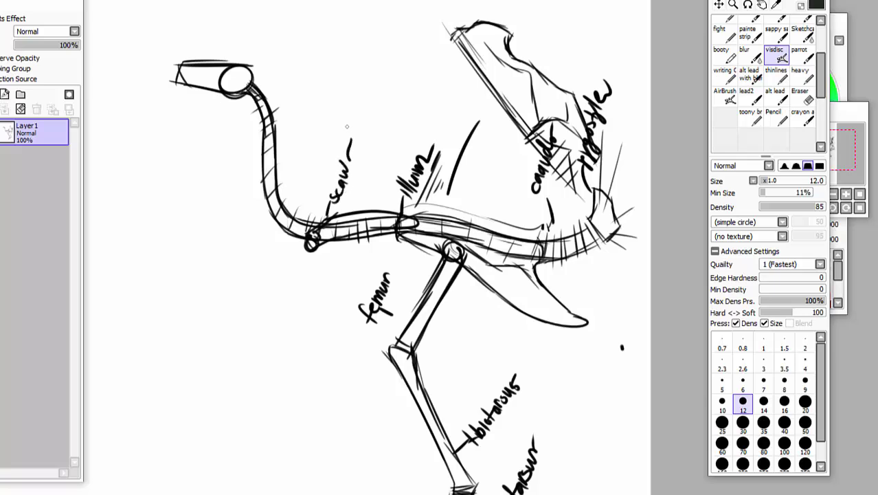
{"action": "mouse_move", "coordinate": [162, 278]}
{"action": "left_mouse_down"}
{"action": "mouse_move", "coordinate": [161, 299]}
{"action": "mouse_move", "coordinate": [220, 272]}
{"action": "mouse_move", "coordinate": [303, 317]}
{"action": "left_mouse_up"}
{"action": "mouse_move", "coordinate": [163, 297]}
{"action": "left_mouse_down"}
{"action": "mouse_move", "coordinate": [224, 296]}
{"action": "mouse_move", "coordinate": [300, 318]}
{"action": "left_mouse_up"}
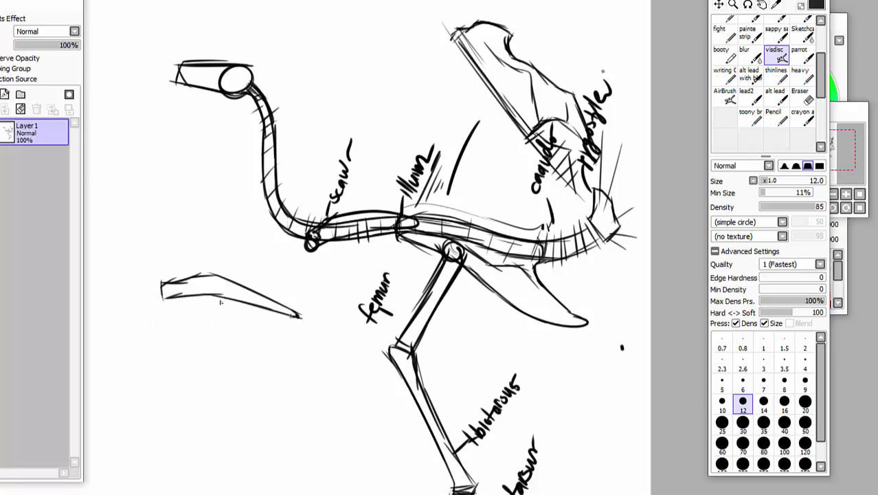
{"action": "left_click_drag", "start_coordinate": [219, 299], "coordinate": [298, 317]}
{"action": "mouse_move", "coordinate": [298, 316]}
{"action": "left_mouse_down"}
{"action": "mouse_move", "coordinate": [238, 284]}
{"action": "mouse_move", "coordinate": [178, 280]}
{"action": "mouse_move", "coordinate": [179, 295]}
{"action": "mouse_move", "coordinate": [191, 249]}
{"action": "left_mouse_up"}
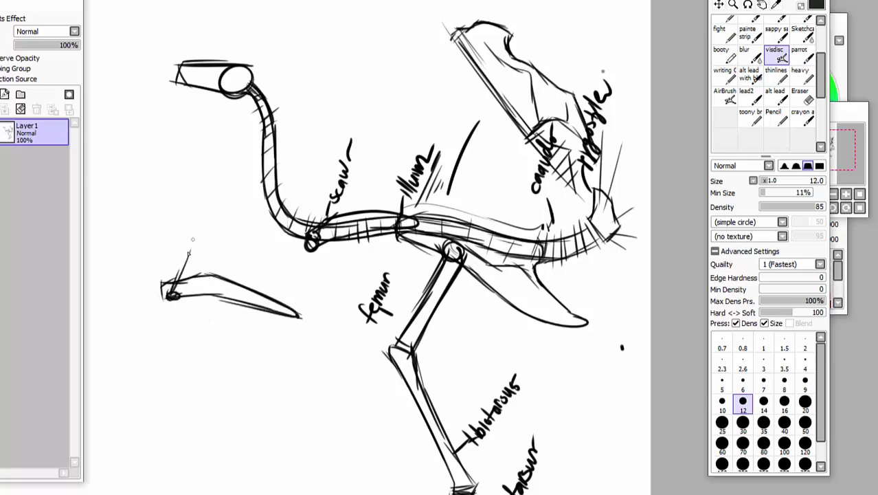
Draw a bent guide line rising from the enlarged scapula's joint, slanting outward and angling back at its upper end
{"action": "left_click_drag", "start_coordinate": [175, 289], "coordinate": [199, 233]}
{"action": "left_click_drag", "start_coordinate": [182, 276], "coordinate": [204, 228]}
{"action": "left_click_drag", "start_coordinate": [177, 276], "coordinate": [205, 221]}
{"action": "left_click_drag", "start_coordinate": [190, 252], "coordinate": [202, 230]}
{"action": "left_click_drag", "start_coordinate": [204, 233], "coordinate": [200, 188]}
{"action": "left_click_drag", "start_coordinate": [203, 217], "coordinate": [186, 167]}
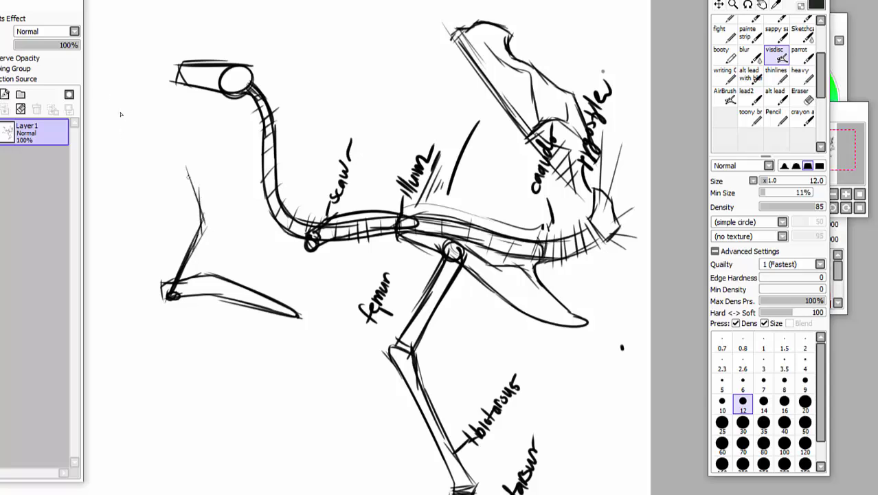
{"action": "mouse_move", "coordinate": [173, 298]}
{"action": "left_mouse_down"}
{"action": "mouse_move", "coordinate": [158, 298]}
{"action": "mouse_move", "coordinate": [141, 349]}
{"action": "mouse_move", "coordinate": [141, 329]}
{"action": "mouse_move", "coordinate": [139, 374]}
{"action": "mouse_move", "coordinate": [165, 394]}
{"action": "mouse_move", "coordinate": [162, 323]}
{"action": "mouse_move", "coordinate": [170, 301]}
{"action": "mouse_move", "coordinate": [158, 350]}
{"action": "mouse_move", "coordinate": [166, 393]}
{"action": "mouse_move", "coordinate": [177, 308]}
{"action": "mouse_move", "coordinate": [167, 308]}
{"action": "left_mouse_up"}
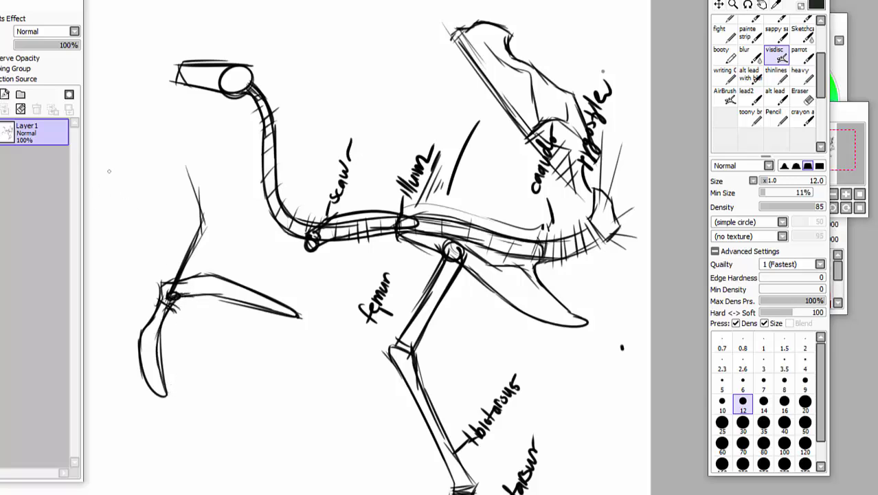
{"action": "key", "text": "ctrl+z"}
{"action": "key", "text": "ctrl+z"}
{"action": "key", "text": "ctrl+z"}
{"action": "key", "text": "ctrl+z"}
{"action": "key", "text": "ctrl+z"}
{"action": "key", "text": "ctrl+z"}
{"action": "key", "text": "ctrl+z"}
{"action": "key", "text": "ctrl+z"}
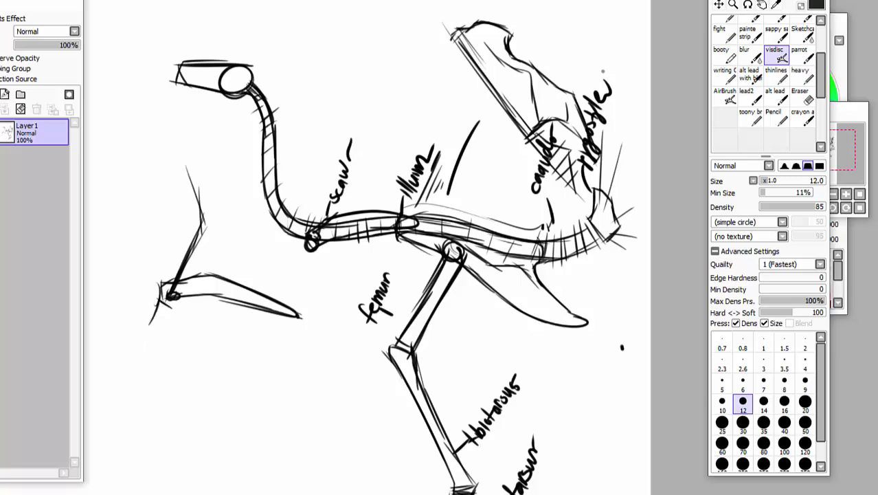
Draw a curved bone descending from the enlarged scapula's joint and widening into a flat lower end
{"action": "mouse_move", "coordinate": [162, 292]}
{"action": "left_mouse_down"}
{"action": "mouse_move", "coordinate": [174, 307]}
{"action": "mouse_move", "coordinate": [194, 296]}
{"action": "left_mouse_up"}
{"action": "mouse_move", "coordinate": [171, 310]}
{"action": "left_mouse_down"}
{"action": "mouse_move", "coordinate": [191, 298]}
{"action": "mouse_move", "coordinate": [162, 331]}
{"action": "left_mouse_up"}
{"action": "mouse_move", "coordinate": [165, 291]}
{"action": "left_mouse_down"}
{"action": "mouse_move", "coordinate": [128, 350]}
{"action": "mouse_move", "coordinate": [134, 368]}
{"action": "mouse_move", "coordinate": [165, 371]}
{"action": "mouse_move", "coordinate": [162, 334]}
{"action": "left_mouse_up"}
{"action": "left_click_drag", "start_coordinate": [179, 300], "coordinate": [161, 347]}
{"action": "left_click_drag", "start_coordinate": [170, 315], "coordinate": [165, 366]}
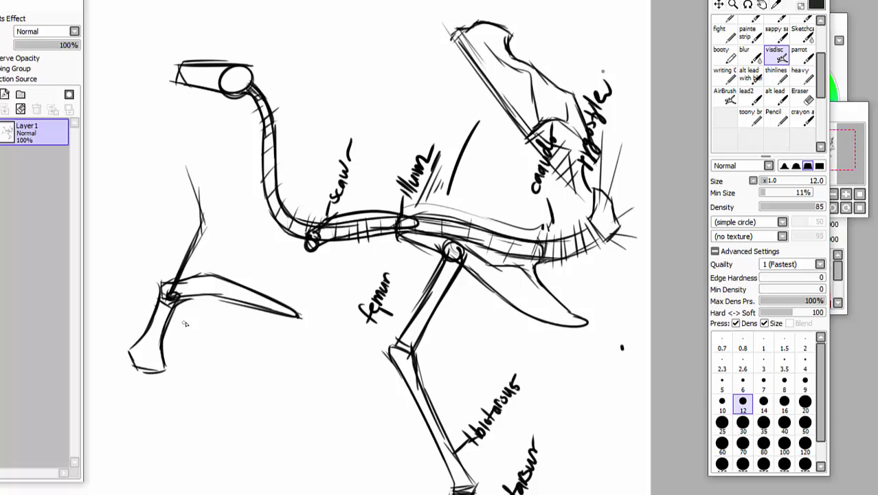
Sketch a large keel-shaped sternum beneath the descending bone, with a knobbed front corner, deep curved underside and tapering rear tip
{"action": "mouse_move", "coordinate": [130, 349]}
{"action": "left_mouse_down"}
{"action": "mouse_move", "coordinate": [108, 353]}
{"action": "mouse_move", "coordinate": [105, 364]}
{"action": "mouse_move", "coordinate": [129, 399]}
{"action": "left_mouse_up"}
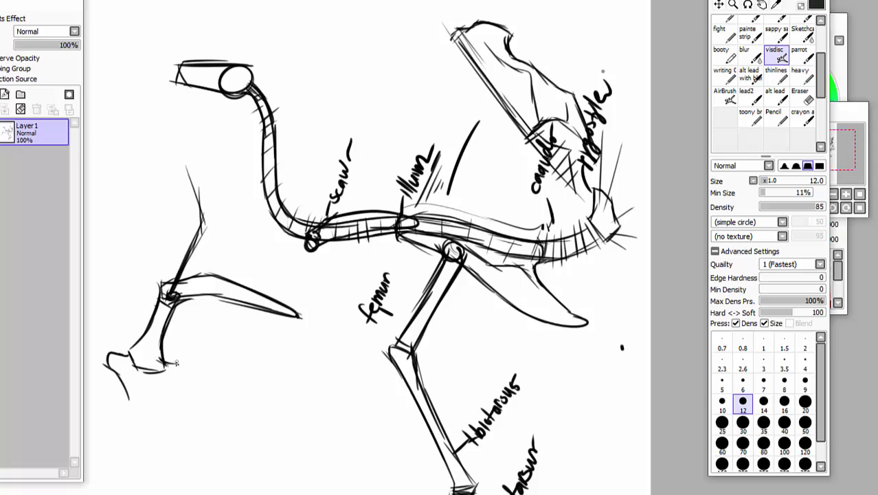
{"action": "left_click_drag", "start_coordinate": [166, 362], "coordinate": [219, 376]}
{"action": "mouse_move", "coordinate": [107, 359]}
{"action": "left_mouse_down"}
{"action": "mouse_move", "coordinate": [128, 397]}
{"action": "mouse_move", "coordinate": [213, 404]}
{"action": "left_mouse_up"}
{"action": "mouse_move", "coordinate": [163, 386]}
{"action": "left_mouse_down"}
{"action": "mouse_move", "coordinate": [229, 388]}
{"action": "mouse_move", "coordinate": [271, 405]}
{"action": "left_mouse_up"}
{"action": "left_click_drag", "start_coordinate": [234, 388], "coordinate": [291, 411]}
{"action": "left_click_drag", "start_coordinate": [261, 415], "coordinate": [202, 400]}
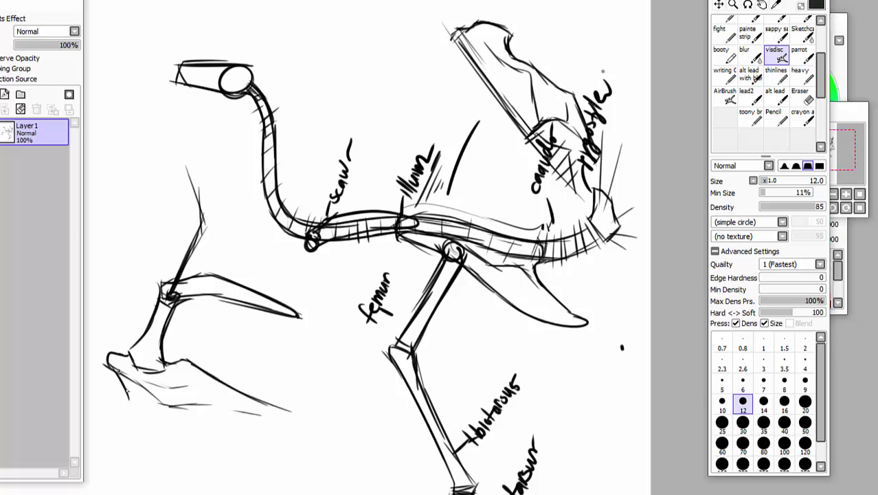
{"action": "mouse_move", "coordinate": [117, 369]}
{"action": "left_mouse_down"}
{"action": "mouse_move", "coordinate": [150, 448]}
{"action": "mouse_move", "coordinate": [181, 464]}
{"action": "mouse_move", "coordinate": [253, 459]}
{"action": "mouse_move", "coordinate": [341, 426]}
{"action": "mouse_move", "coordinate": [224, 382]}
{"action": "left_mouse_up"}
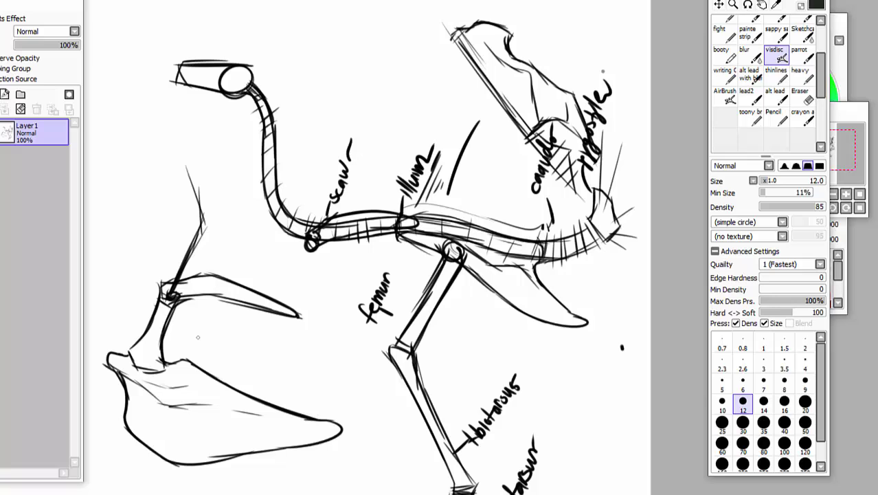
Outline a heavy crescent-shaped socket where the descending bone meets the sternum
{"action": "left_click_drag", "start_coordinate": [239, 313], "coordinate": [404, 314]}
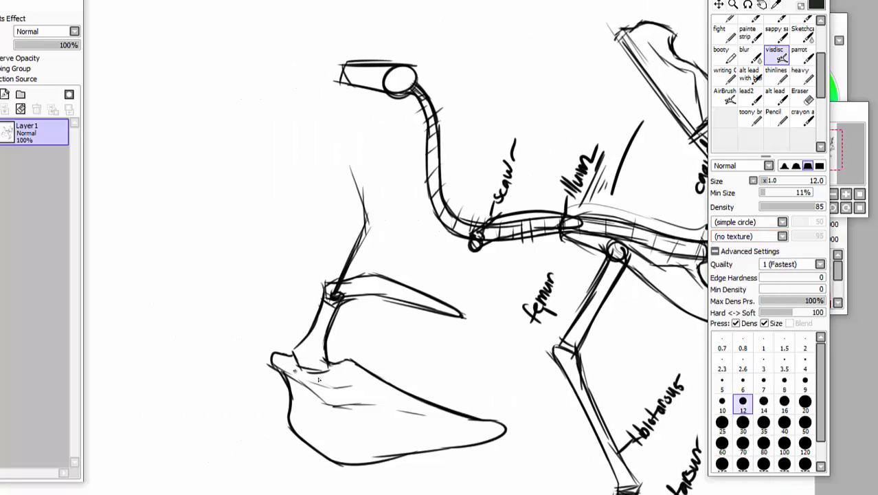
{"action": "left_click_drag", "start_coordinate": [293, 369], "coordinate": [320, 376]}
{"action": "mouse_move", "coordinate": [296, 370]}
{"action": "left_mouse_down"}
{"action": "mouse_move", "coordinate": [338, 369]}
{"action": "mouse_move", "coordinate": [302, 377]}
{"action": "left_mouse_up"}
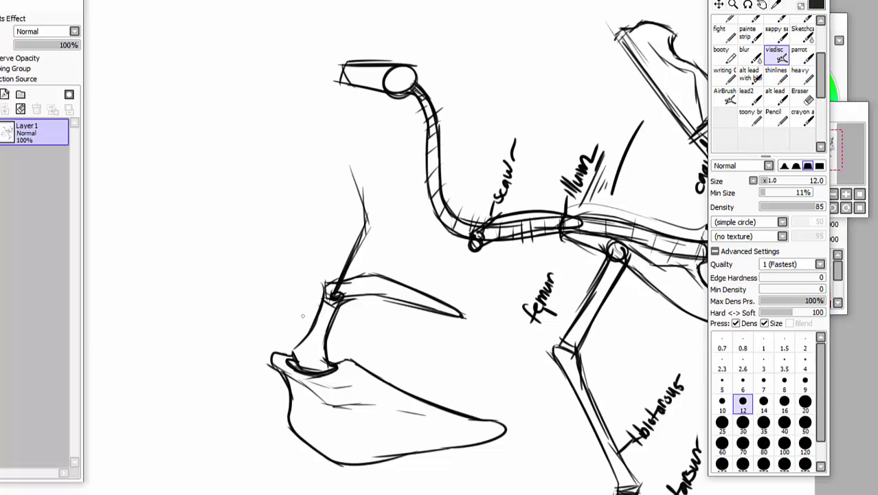
Add a curved wishbone in front of the descending bone and a second scapula contour arching above the first
{"action": "mouse_move", "coordinate": [323, 287]}
{"action": "left_mouse_down"}
{"action": "mouse_move", "coordinate": [279, 302]}
{"action": "mouse_move", "coordinate": [280, 349]}
{"action": "mouse_move", "coordinate": [287, 316]}
{"action": "mouse_move", "coordinate": [322, 286]}
{"action": "left_mouse_up"}
{"action": "mouse_move", "coordinate": [278, 347]}
{"action": "left_mouse_down"}
{"action": "mouse_move", "coordinate": [260, 298]}
{"action": "mouse_move", "coordinate": [320, 262]}
{"action": "mouse_move", "coordinate": [356, 255]}
{"action": "mouse_move", "coordinate": [433, 282]}
{"action": "mouse_move", "coordinate": [357, 272]}
{"action": "left_mouse_up"}
{"action": "mouse_move", "coordinate": [280, 347]}
{"action": "left_mouse_down"}
{"action": "mouse_move", "coordinate": [273, 358]}
{"action": "mouse_move", "coordinate": [310, 291]}
{"action": "left_mouse_up"}
{"action": "mouse_move", "coordinate": [330, 344]}
{"action": "left_mouse_down"}
{"action": "mouse_move", "coordinate": [366, 344]}
{"action": "mouse_move", "coordinate": [487, 393]}
{"action": "mouse_move", "coordinate": [501, 410]}
{"action": "mouse_move", "coordinate": [494, 426]}
{"action": "mouse_move", "coordinate": [511, 430]}
{"action": "mouse_move", "coordinate": [362, 345]}
{"action": "left_mouse_up"}
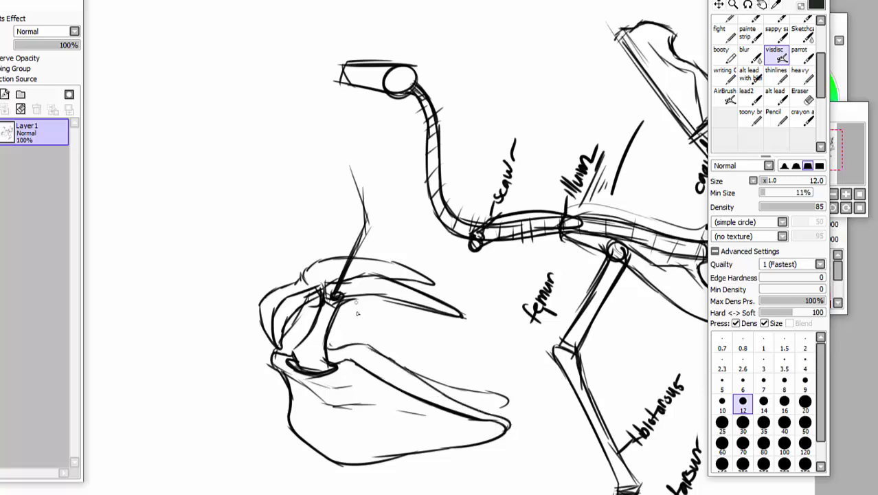
{"action": "key", "text": "ctrl+z"}
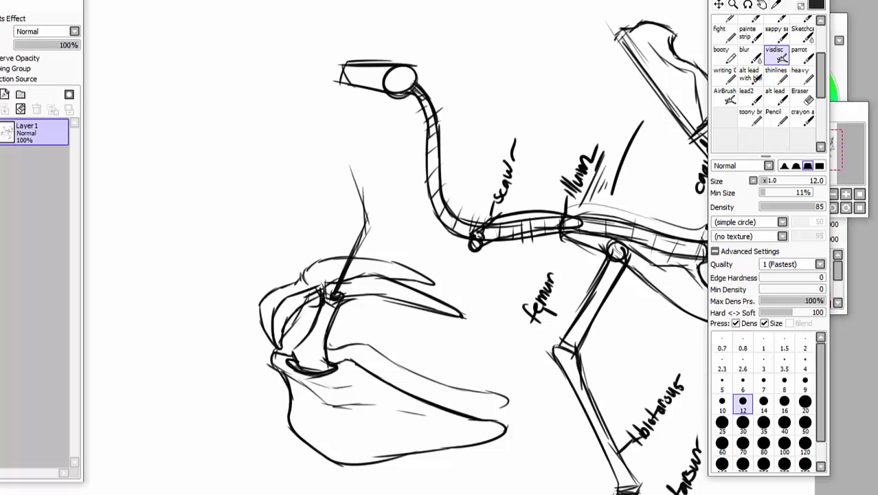
{"action": "key", "text": "ctrl+z"}
{"action": "key", "text": "ctrl+z"}
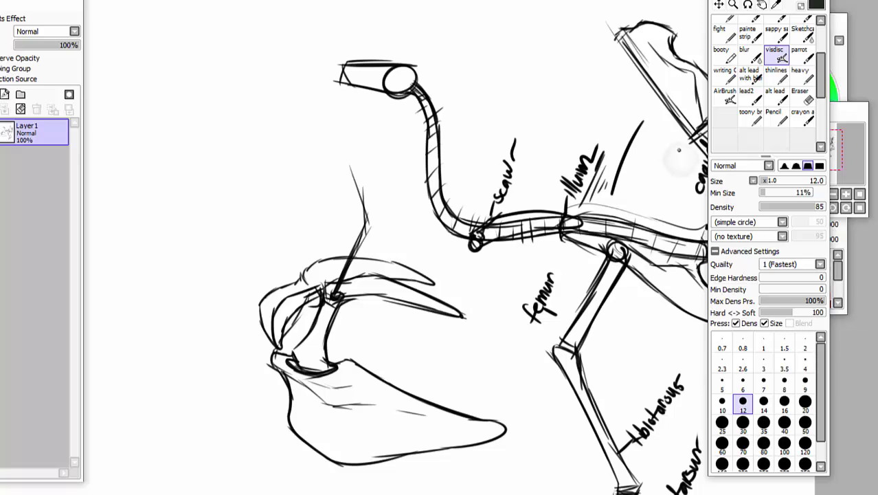
Draw a rounded shoulder joint and a straight, double-edged upper limb bone rising diagonally from it
{"action": "mouse_move", "coordinate": [337, 301]}
{"action": "left_mouse_down"}
{"action": "mouse_move", "coordinate": [356, 297]}
{"action": "mouse_move", "coordinate": [339, 292]}
{"action": "mouse_move", "coordinate": [356, 282]}
{"action": "left_mouse_up"}
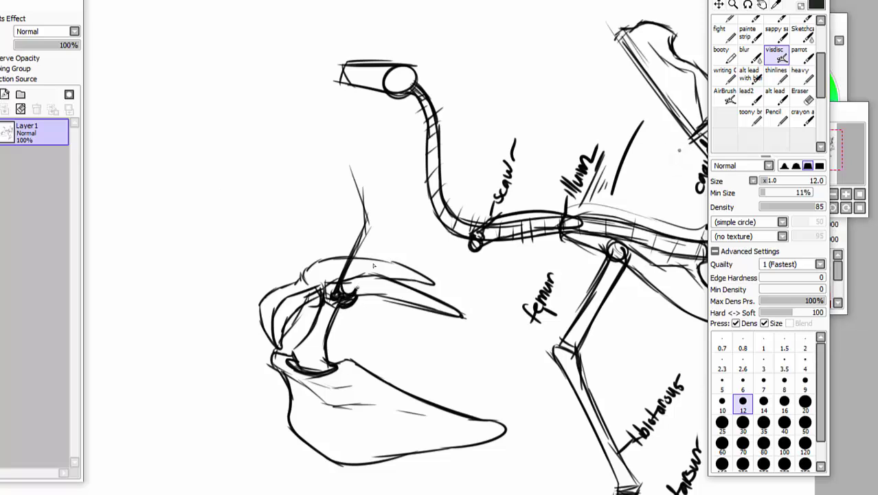
{"action": "mouse_move", "coordinate": [373, 241]}
{"action": "left_mouse_down"}
{"action": "mouse_move", "coordinate": [336, 294]}
{"action": "mouse_move", "coordinate": [349, 275]}
{"action": "left_mouse_up"}
{"action": "left_click_drag", "start_coordinate": [416, 202], "coordinate": [353, 293]}
{"action": "mouse_move", "coordinate": [406, 186]}
{"action": "left_mouse_down"}
{"action": "mouse_move", "coordinate": [345, 278]}
{"action": "mouse_move", "coordinate": [418, 198]}
{"action": "left_mouse_up"}
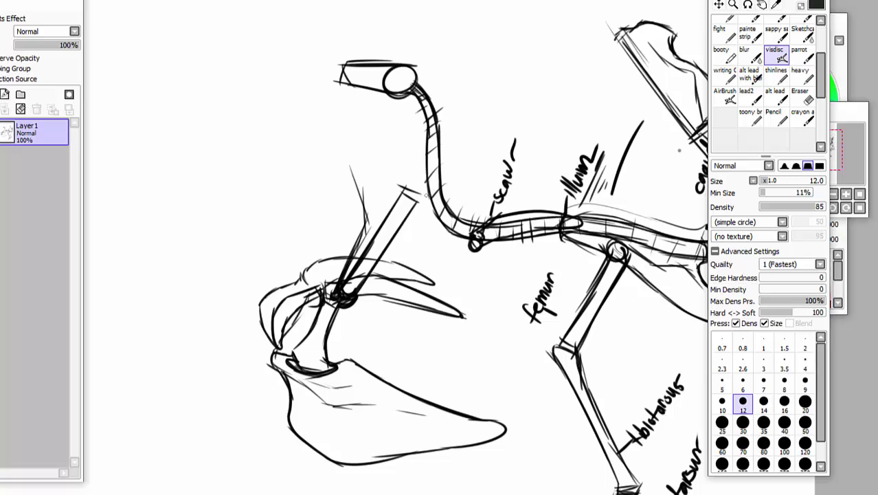
Contour and hatch the lower face of the sternum, and label it "carina/keel"
{"action": "mouse_move", "coordinate": [329, 405]}
{"action": "left_mouse_down"}
{"action": "mouse_move", "coordinate": [387, 404]}
{"action": "mouse_move", "coordinate": [478, 425]}
{"action": "left_mouse_up"}
{"action": "mouse_move", "coordinate": [478, 422]}
{"action": "left_mouse_down"}
{"action": "mouse_move", "coordinate": [436, 424]}
{"action": "mouse_move", "coordinate": [479, 422]}
{"action": "left_mouse_up"}
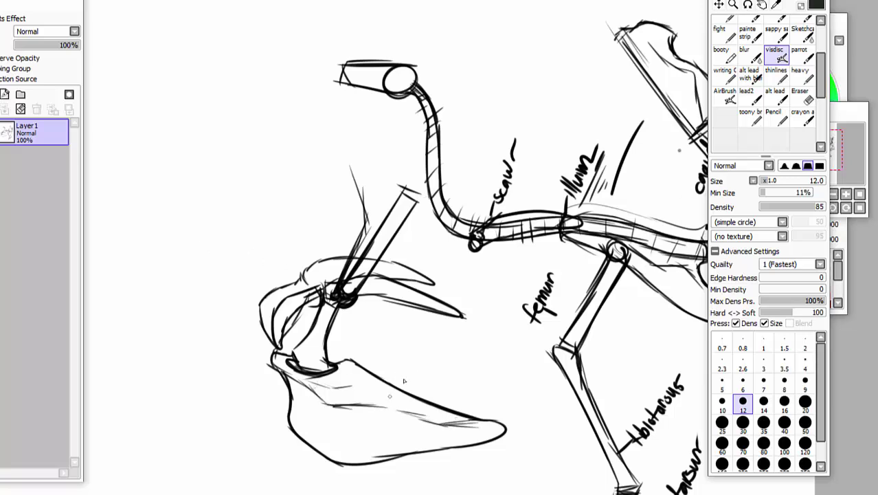
{"action": "left_click_drag", "start_coordinate": [390, 395], "coordinate": [405, 376]}
{"action": "mouse_move", "coordinate": [321, 399]}
{"action": "left_mouse_down"}
{"action": "mouse_move", "coordinate": [318, 440]}
{"action": "mouse_move", "coordinate": [349, 457]}
{"action": "left_mouse_up"}
{"action": "mouse_move", "coordinate": [339, 432]}
{"action": "left_mouse_down"}
{"action": "mouse_move", "coordinate": [349, 414]}
{"action": "mouse_move", "coordinate": [374, 437]}
{"action": "left_mouse_up"}
{"action": "mouse_move", "coordinate": [360, 410]}
{"action": "left_mouse_down"}
{"action": "mouse_move", "coordinate": [392, 445]}
{"action": "mouse_move", "coordinate": [405, 441]}
{"action": "left_mouse_up"}
{"action": "mouse_move", "coordinate": [384, 413]}
{"action": "left_mouse_down"}
{"action": "mouse_move", "coordinate": [408, 442]}
{"action": "mouse_move", "coordinate": [435, 438]}
{"action": "left_mouse_up"}
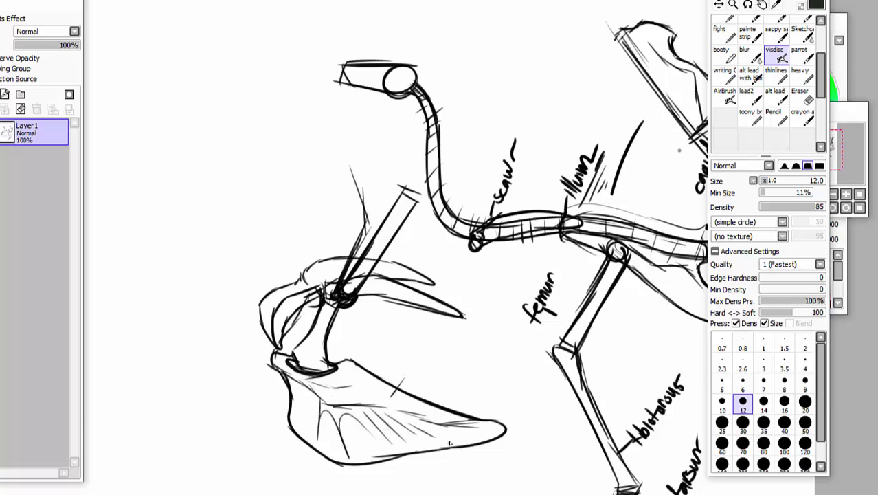
{"action": "mouse_move", "coordinate": [315, 412]}
{"action": "left_mouse_down"}
{"action": "mouse_move", "coordinate": [224, 419]}
{"action": "mouse_move", "coordinate": [237, 434]}
{"action": "mouse_move", "coordinate": [144, 258]}
{"action": "mouse_move", "coordinate": [244, 418]}
{"action": "mouse_move", "coordinate": [241, 354]}
{"action": "mouse_move", "coordinate": [261, 344]}
{"action": "mouse_move", "coordinate": [233, 322]}
{"action": "left_mouse_up"}
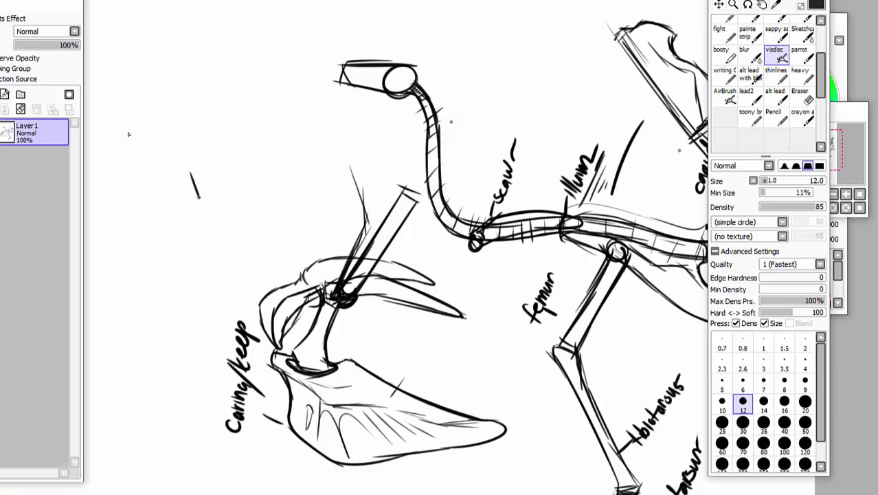
Draw a small tilted Y-shaped keel cross-section beside the neck and erase the tip of its stem
{"action": "mouse_move", "coordinate": [189, 166]}
{"action": "left_mouse_down"}
{"action": "mouse_move", "coordinate": [221, 252]}
{"action": "mouse_move", "coordinate": [208, 204]}
{"action": "left_mouse_up"}
{"action": "left_click_drag", "start_coordinate": [221, 251], "coordinate": [199, 166]}
{"action": "left_click_drag", "start_coordinate": [204, 196], "coordinate": [199, 167]}
{"action": "mouse_move", "coordinate": [200, 167]}
{"action": "left_mouse_down"}
{"action": "mouse_move", "coordinate": [208, 146]}
{"action": "mouse_move", "coordinate": [199, 169]}
{"action": "left_mouse_up"}
{"action": "mouse_move", "coordinate": [189, 167]}
{"action": "left_mouse_down"}
{"action": "mouse_move", "coordinate": [157, 155]}
{"action": "mouse_move", "coordinate": [200, 194]}
{"action": "mouse_move", "coordinate": [214, 223]}
{"action": "mouse_move", "coordinate": [205, 153]}
{"action": "left_mouse_up"}
{"action": "left_click", "coordinate": [803, 118]}
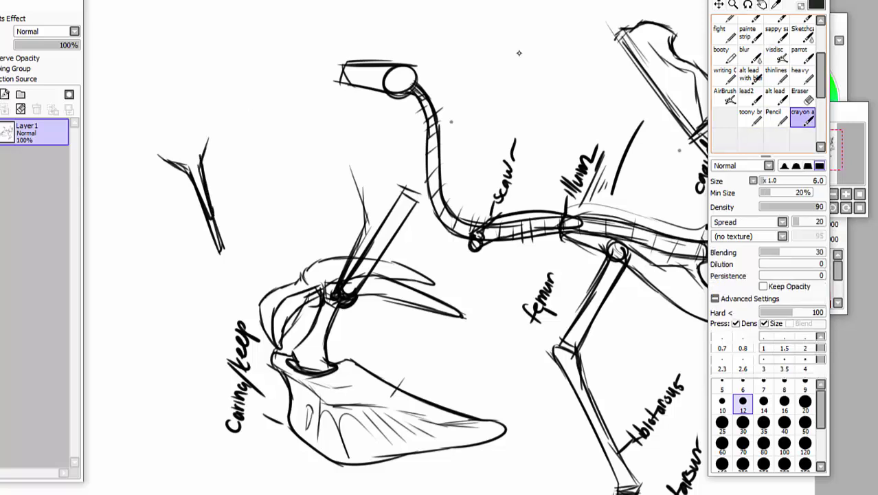
{"action": "left_click", "coordinate": [802, 98]}
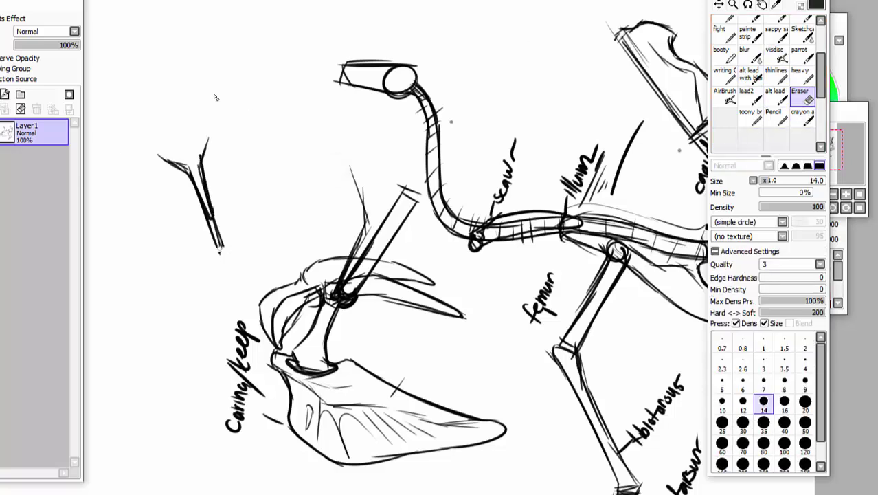
{"action": "mouse_move", "coordinate": [219, 247]}
{"action": "left_mouse_down"}
{"action": "mouse_move", "coordinate": [201, 226]}
{"action": "mouse_move", "coordinate": [217, 233]}
{"action": "left_mouse_up"}
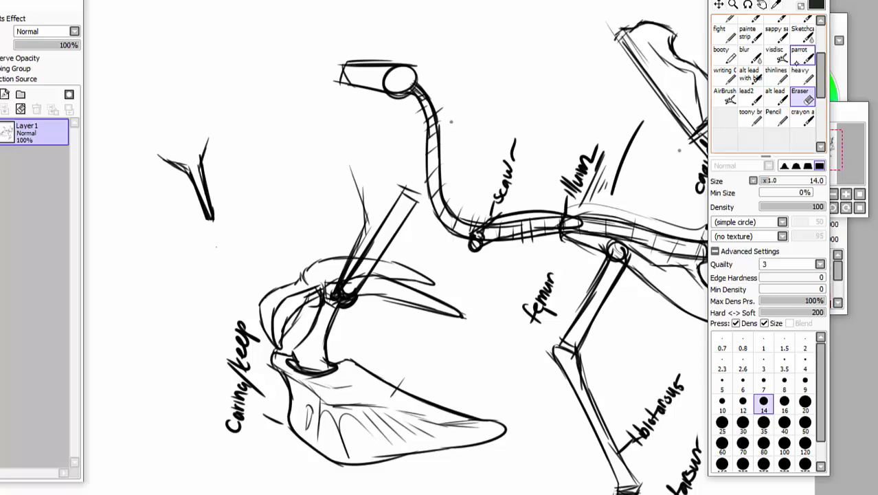
Build up the keel cross-section with an outer side arc, a curved top, slanted side bones, an oval joint and a long centre line
{"action": "key", "text": "e"}
{"action": "mouse_move", "coordinate": [213, 218]}
{"action": "left_mouse_down"}
{"action": "mouse_move", "coordinate": [233, 180]}
{"action": "mouse_move", "coordinate": [236, 146]}
{"action": "mouse_move", "coordinate": [212, 122]}
{"action": "mouse_move", "coordinate": [187, 158]}
{"action": "mouse_move", "coordinate": [160, 153]}
{"action": "left_mouse_up"}
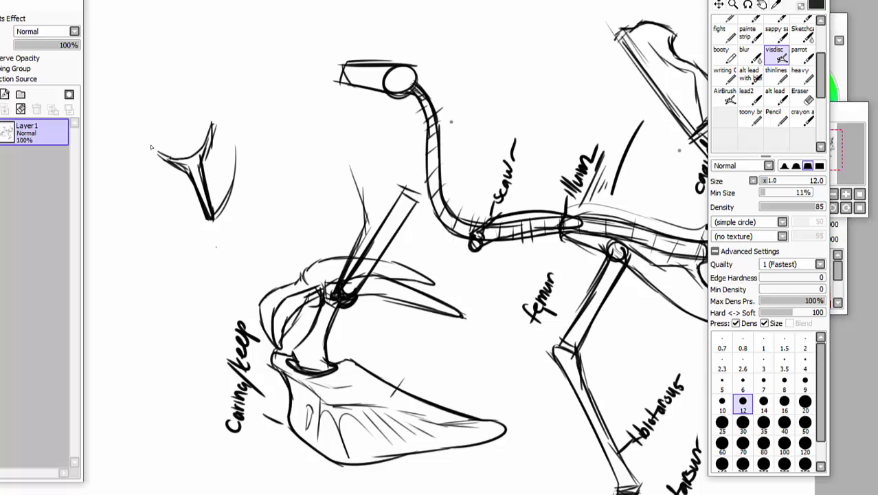
{"action": "mouse_move", "coordinate": [172, 160]}
{"action": "left_mouse_down"}
{"action": "mouse_move", "coordinate": [147, 146]}
{"action": "mouse_move", "coordinate": [147, 117]}
{"action": "left_mouse_up"}
{"action": "mouse_move", "coordinate": [146, 90]}
{"action": "left_mouse_down"}
{"action": "mouse_move", "coordinate": [155, 137]}
{"action": "mouse_move", "coordinate": [186, 155]}
{"action": "mouse_move", "coordinate": [201, 120]}
{"action": "mouse_move", "coordinate": [176, 83]}
{"action": "mouse_move", "coordinate": [214, 130]}
{"action": "left_mouse_up"}
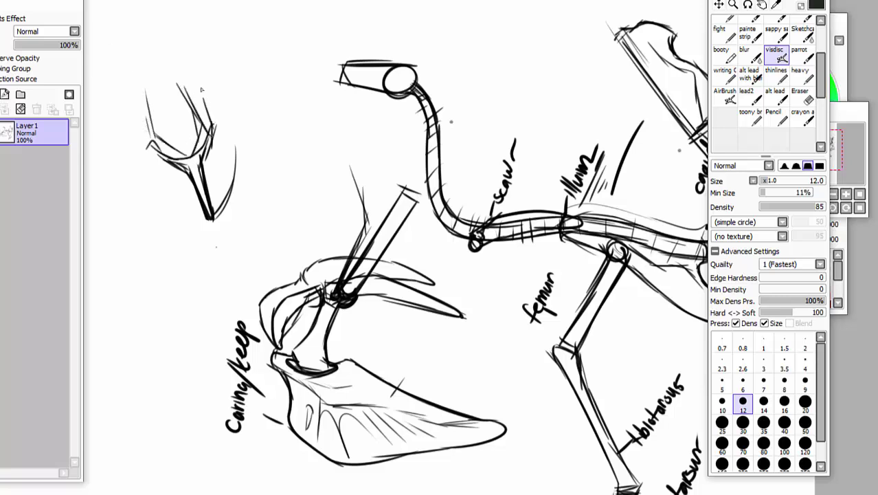
{"action": "mouse_move", "coordinate": [200, 86]}
{"action": "left_mouse_down"}
{"action": "mouse_move", "coordinate": [194, 145]}
{"action": "mouse_move", "coordinate": [190, 74]}
{"action": "mouse_move", "coordinate": [204, 86]}
{"action": "mouse_move", "coordinate": [186, 67]}
{"action": "left_mouse_up"}
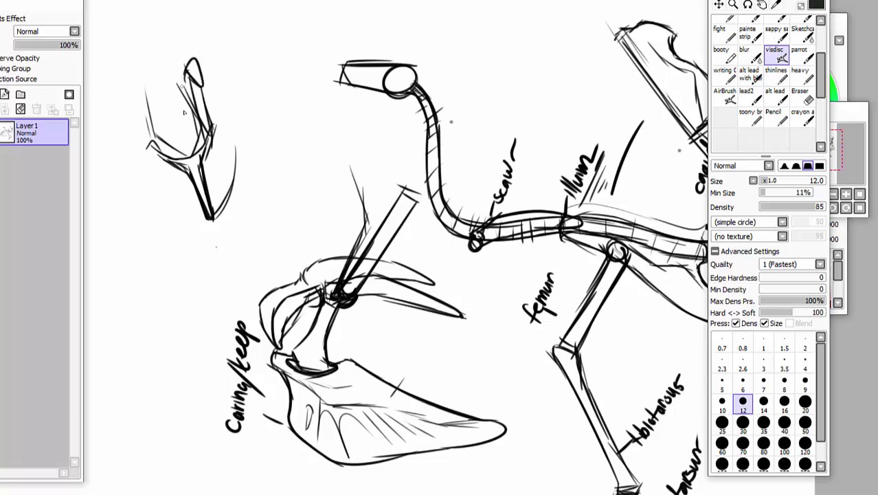
{"action": "mouse_move", "coordinate": [219, 247]}
{"action": "left_mouse_down"}
{"action": "mouse_move", "coordinate": [151, 21]}
{"action": "mouse_move", "coordinate": [191, 165]}
{"action": "left_mouse_up"}
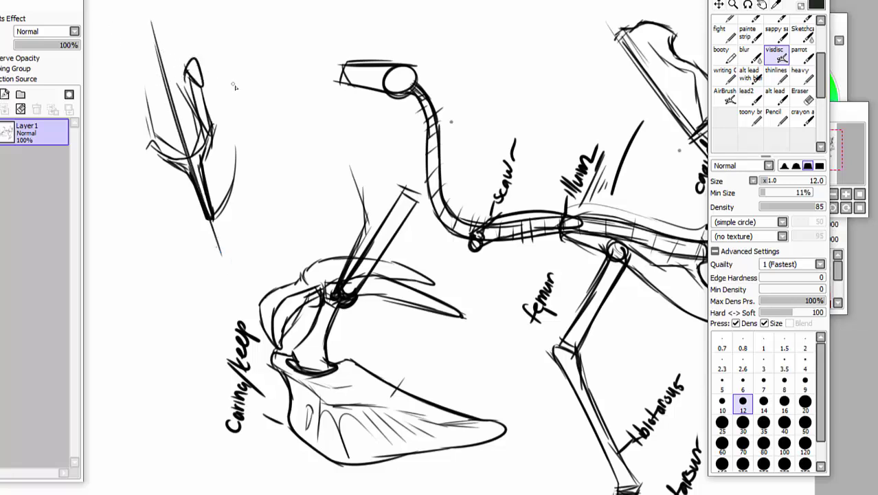
On a new layer, draw a crimson (RGB 160, 31, 63) muscle curve from the keel's lower tip to the oval joint
{"action": "left_click", "coordinate": [839, 19]}
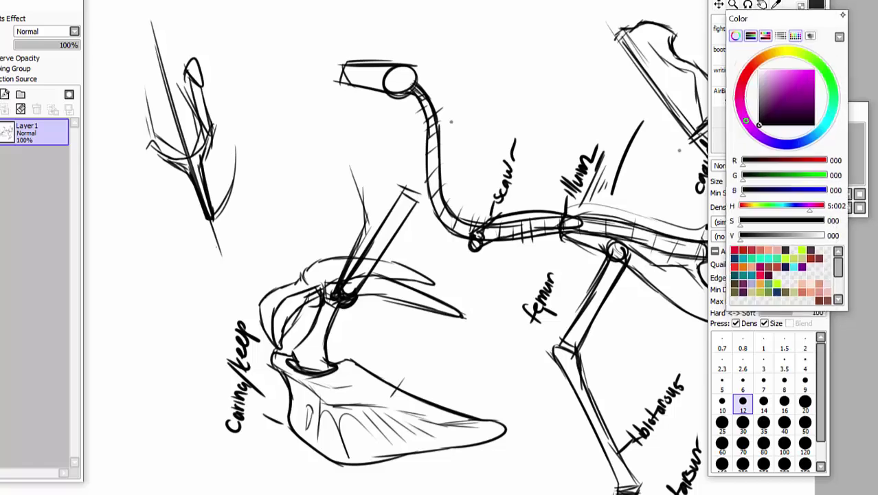
{"action": "left_click", "coordinate": [764, 114]}
{"action": "left_click_drag", "start_coordinate": [779, 164], "coordinate": [794, 164]}
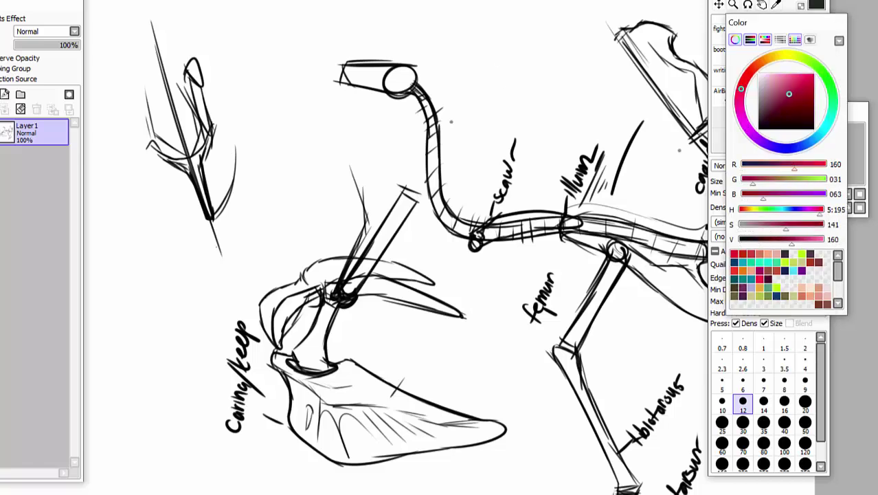
{"action": "left_click", "coordinate": [2, 94]}
{"action": "left_click_drag", "start_coordinate": [211, 220], "coordinate": [234, 173]}
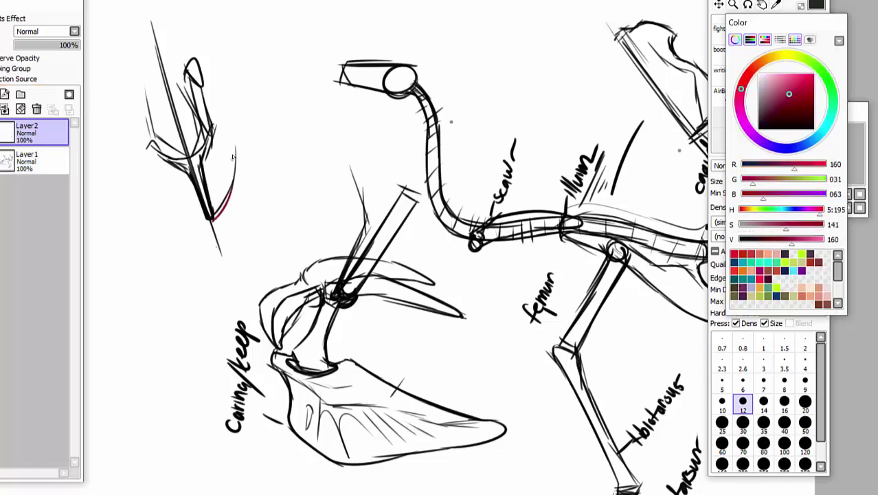
{"action": "left_click_drag", "start_coordinate": [213, 219], "coordinate": [228, 104]}
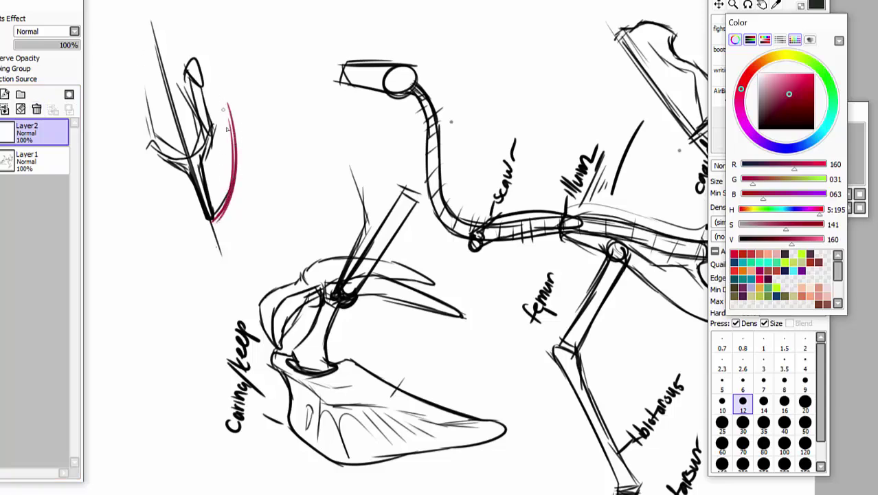
{"action": "left_click_drag", "start_coordinate": [230, 207], "coordinate": [215, 101]}
{"action": "left_click_drag", "start_coordinate": [233, 149], "coordinate": [198, 71]}
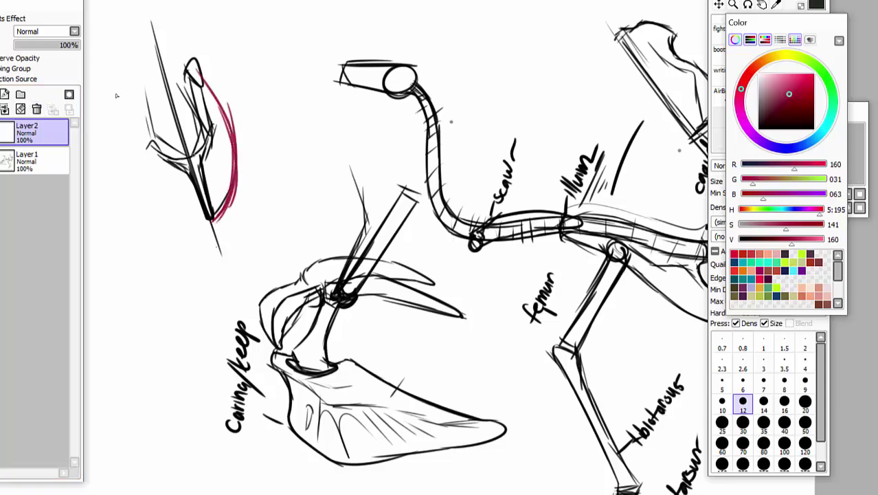
Add crimson inner muscle strokes from the keel up and over the oval joint, with short marks above and beside it
{"action": "left_click_drag", "start_coordinate": [193, 169], "coordinate": [191, 84]}
{"action": "mouse_move", "coordinate": [207, 145]}
{"action": "left_mouse_down"}
{"action": "mouse_move", "coordinate": [185, 68]}
{"action": "mouse_move", "coordinate": [213, 138]}
{"action": "mouse_move", "coordinate": [182, 55]}
{"action": "mouse_move", "coordinate": [195, 97]}
{"action": "mouse_move", "coordinate": [180, 23]}
{"action": "left_mouse_up"}
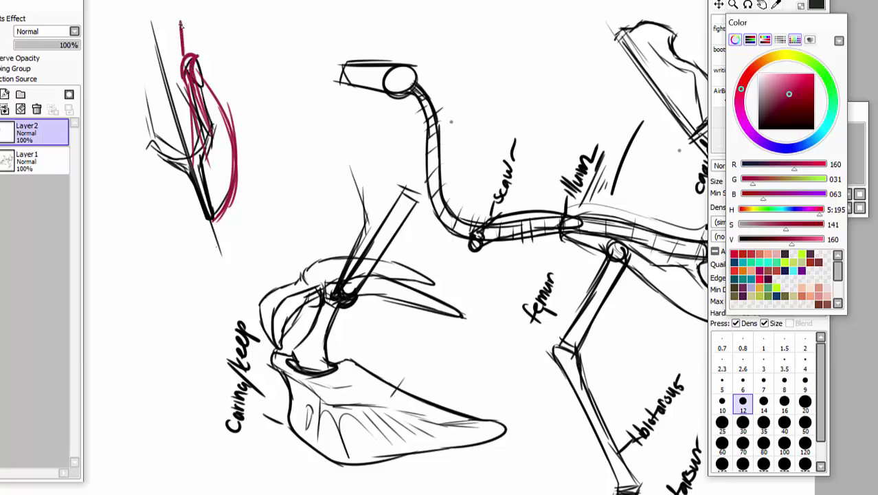
{"action": "left_click", "coordinate": [175, 8]}
{"action": "left_click_drag", "start_coordinate": [186, 61], "coordinate": [207, 46]}
{"action": "mouse_move", "coordinate": [226, 113]}
{"action": "left_mouse_down"}
{"action": "mouse_move", "coordinate": [211, 74]}
{"action": "mouse_move", "coordinate": [205, 84]}
{"action": "mouse_move", "coordinate": [213, 83]}
{"action": "mouse_move", "coordinate": [219, 106]}
{"action": "left_mouse_up"}
In black, draw an upper-arm bone extending diagonally from the keel cross-section's oval joint and label the two crimson muscles
{"action": "left_click", "coordinate": [758, 128]}
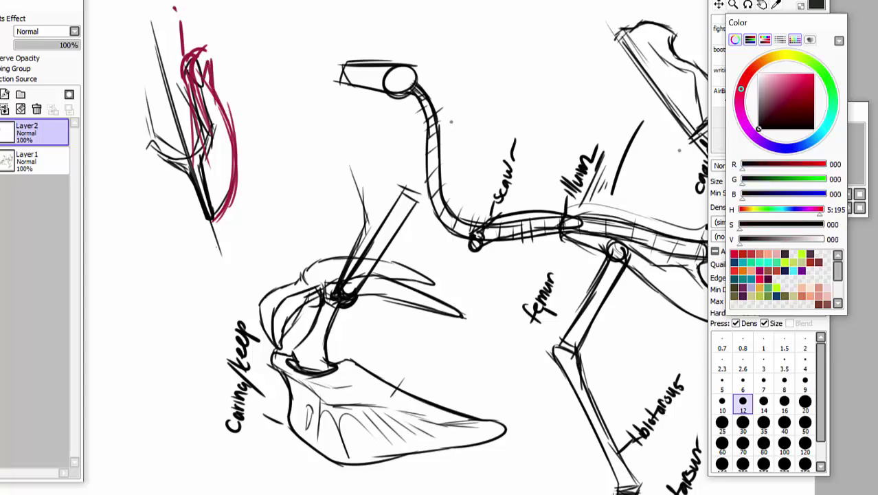
{"action": "scroll", "coordinate": [396, 247], "scroll_direction": "up", "scroll_amount": 2}
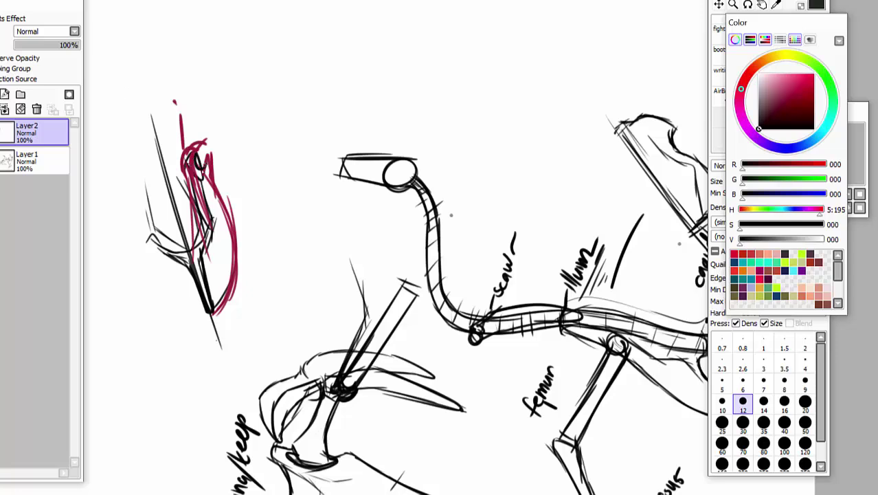
{"action": "mouse_move", "coordinate": [200, 170]}
{"action": "left_mouse_down"}
{"action": "mouse_move", "coordinate": [266, 100]}
{"action": "mouse_move", "coordinate": [278, 67]}
{"action": "mouse_move", "coordinate": [256, 113]}
{"action": "mouse_move", "coordinate": [309, 60]}
{"action": "mouse_move", "coordinate": [295, 65]}
{"action": "left_mouse_up"}
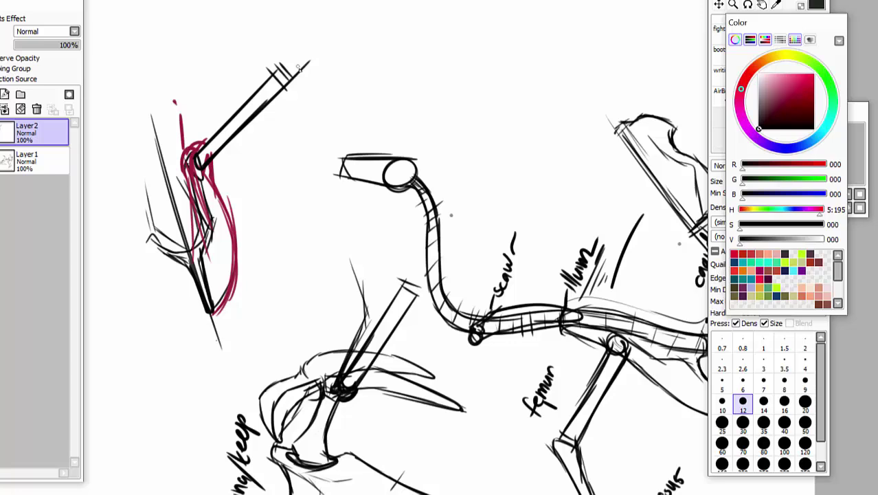
{"action": "mouse_move", "coordinate": [175, 114]}
{"action": "left_mouse_down"}
{"action": "mouse_move", "coordinate": [193, 99]}
{"action": "mouse_move", "coordinate": [190, 79]}
{"action": "mouse_move", "coordinate": [202, 70]}
{"action": "left_mouse_up"}
{"action": "mouse_move", "coordinate": [215, 180]}
{"action": "left_mouse_down"}
{"action": "mouse_move", "coordinate": [250, 167]}
{"action": "mouse_move", "coordinate": [262, 144]}
{"action": "left_mouse_up"}
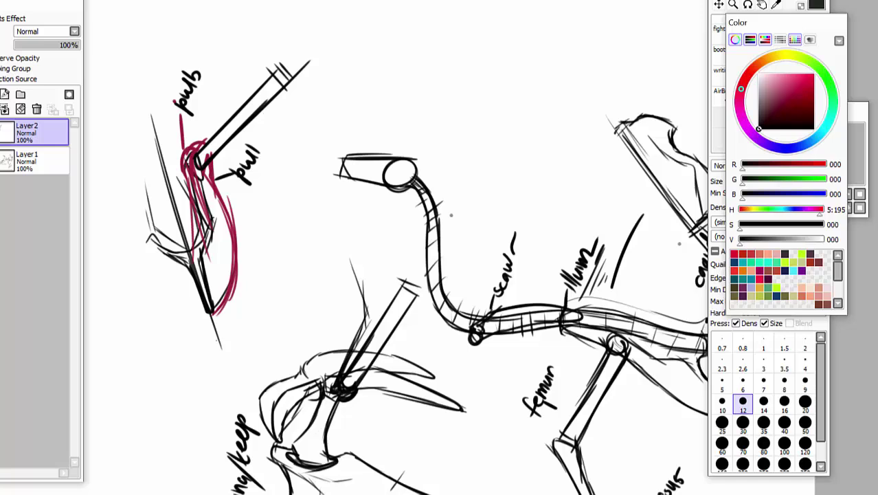
Sketch thin guide lines fanning out from the oval joint to show the arm bone in raised and lowered positions
{"action": "mouse_move", "coordinate": [193, 135]}
{"action": "left_mouse_down"}
{"action": "mouse_move", "coordinate": [208, 138]}
{"action": "mouse_move", "coordinate": [199, 81]}
{"action": "mouse_move", "coordinate": [220, 42]}
{"action": "left_mouse_up"}
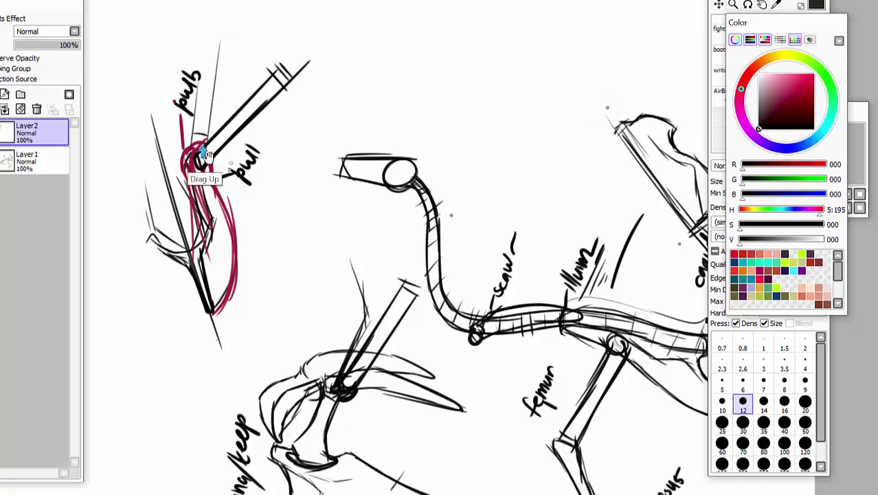
{"action": "left_click_drag", "start_coordinate": [217, 165], "coordinate": [235, 190]}
{"action": "mouse_move", "coordinate": [234, 233]}
{"action": "left_mouse_down"}
{"action": "mouse_move", "coordinate": [229, 183]}
{"action": "mouse_move", "coordinate": [263, 193]}
{"action": "left_mouse_up"}
{"action": "left_click_drag", "start_coordinate": [230, 165], "coordinate": [321, 187]}
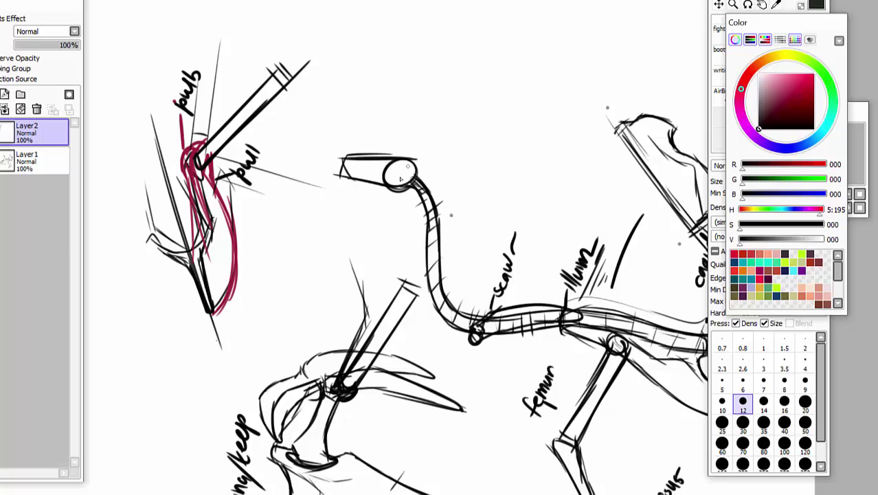
On a new layer, sketch shoulder girdle bones hanging from the main skeleton's front spine joint and start the keel's front edge
{"action": "scroll", "coordinate": [426, 247], "scroll_direction": "down", "scroll_amount": 3}
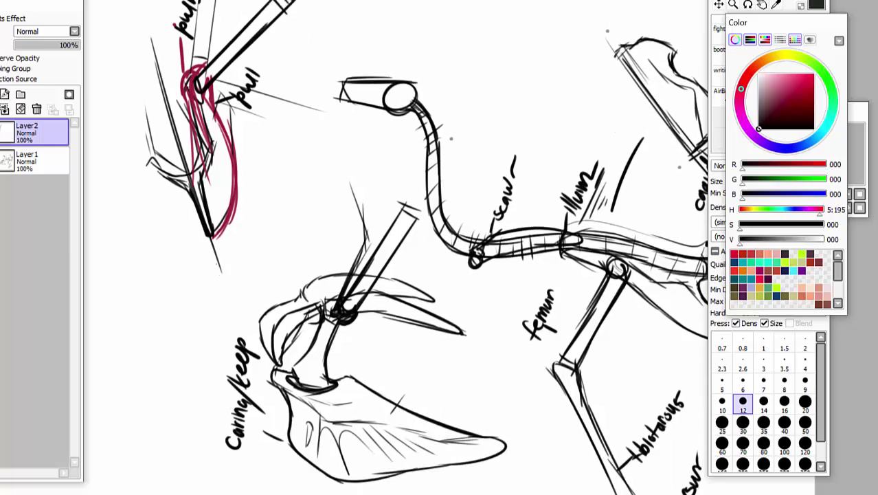
{"action": "left_click", "coordinate": [5, 94]}
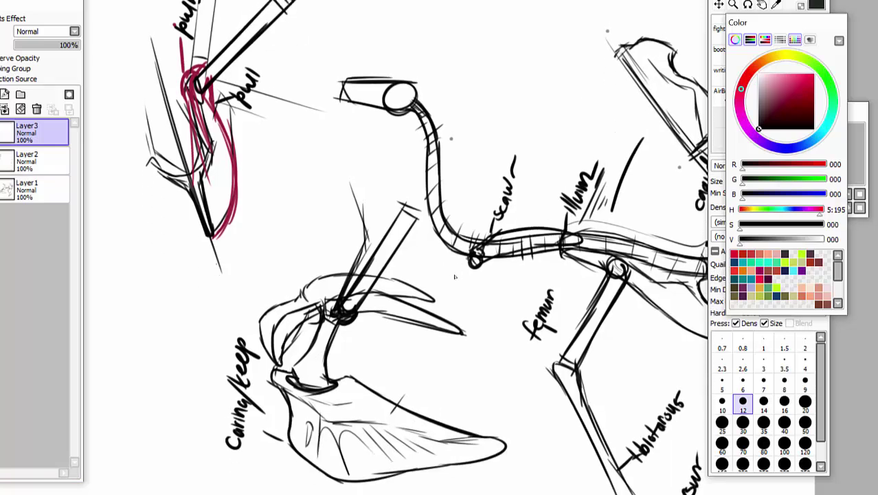
{"action": "mouse_move", "coordinate": [470, 259]}
{"action": "left_mouse_down"}
{"action": "mouse_move", "coordinate": [455, 307]}
{"action": "mouse_move", "coordinate": [473, 289]}
{"action": "mouse_move", "coordinate": [472, 302]}
{"action": "mouse_move", "coordinate": [484, 312]}
{"action": "left_mouse_up"}
{"action": "mouse_move", "coordinate": [470, 309]}
{"action": "left_mouse_down"}
{"action": "mouse_move", "coordinate": [489, 309]}
{"action": "mouse_move", "coordinate": [458, 319]}
{"action": "mouse_move", "coordinate": [462, 331]}
{"action": "left_mouse_up"}
{"action": "mouse_move", "coordinate": [460, 318]}
{"action": "left_mouse_down"}
{"action": "mouse_move", "coordinate": [485, 349]}
{"action": "mouse_move", "coordinate": [514, 354]}
{"action": "mouse_move", "coordinate": [500, 341]}
{"action": "left_mouse_up"}
{"action": "left_click_drag", "start_coordinate": [494, 337], "coordinate": [543, 336]}
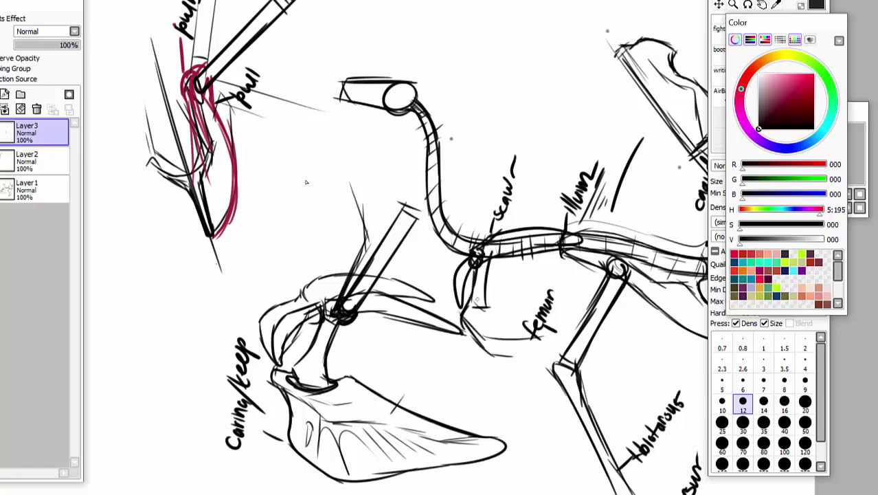
Extend the keel's upper and lower edges behind the femur so they meet in a pointed rear tip
{"action": "left_click_drag", "start_coordinate": [478, 306], "coordinate": [598, 325]}
{"action": "mouse_move", "coordinate": [465, 319]}
{"action": "left_mouse_down"}
{"action": "mouse_move", "coordinate": [495, 361]}
{"action": "mouse_move", "coordinate": [613, 358]}
{"action": "left_mouse_up"}
{"action": "mouse_move", "coordinate": [491, 359]}
{"action": "left_mouse_down"}
{"action": "mouse_move", "coordinate": [529, 380]}
{"action": "mouse_move", "coordinate": [653, 344]}
{"action": "left_mouse_up"}
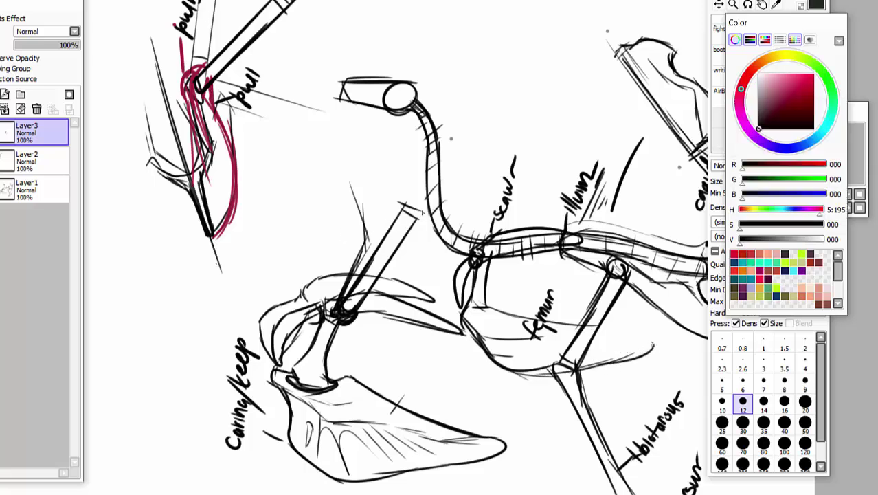
{"action": "left_click_drag", "start_coordinate": [613, 323], "coordinate": [656, 346]}
{"action": "left_click_drag", "start_coordinate": [574, 319], "coordinate": [639, 334]}
Outline the rear pelvis bone below the hip joint in muted pink and retrace it in black
{"action": "mouse_move", "coordinate": [668, 293]}
{"action": "left_mouse_down"}
{"action": "mouse_move", "coordinate": [543, 296]}
{"action": "mouse_move", "coordinate": [625, 329]}
{"action": "mouse_move", "coordinate": [595, 278]}
{"action": "left_mouse_up"}
{"action": "left_click", "coordinate": [774, 92]}
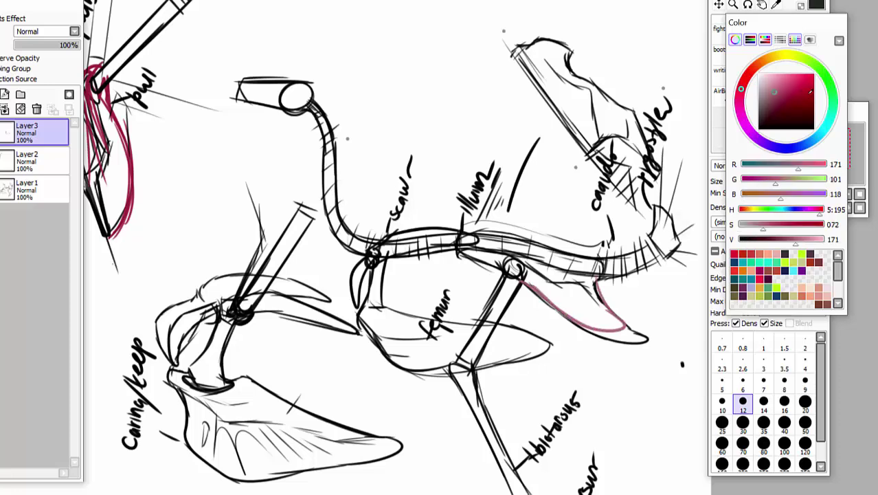
{"action": "left_click", "coordinate": [774, 5]}
{"action": "left_click", "coordinate": [834, 33]}
{"action": "left_click_drag", "start_coordinate": [766, 123], "coordinate": [712, 165]}
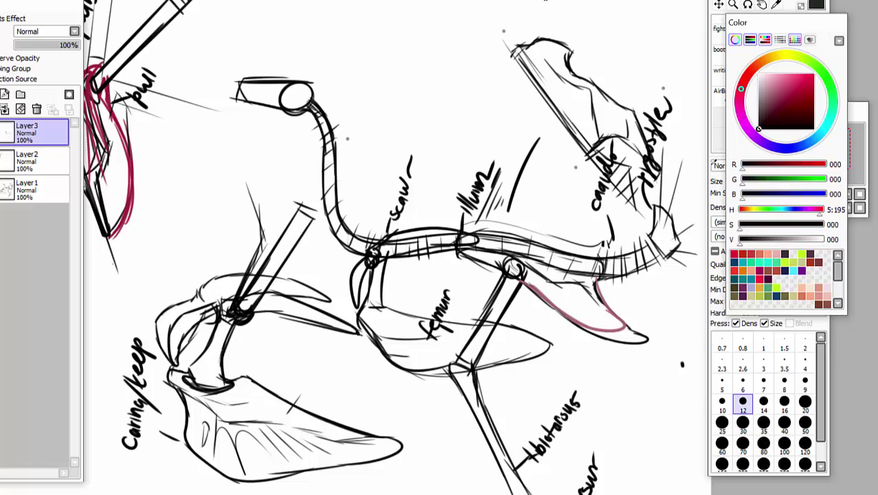
{"action": "mouse_move", "coordinate": [522, 282]}
{"action": "left_mouse_down"}
{"action": "mouse_move", "coordinate": [608, 328]}
{"action": "mouse_move", "coordinate": [598, 277]}
{"action": "left_mouse_up"}
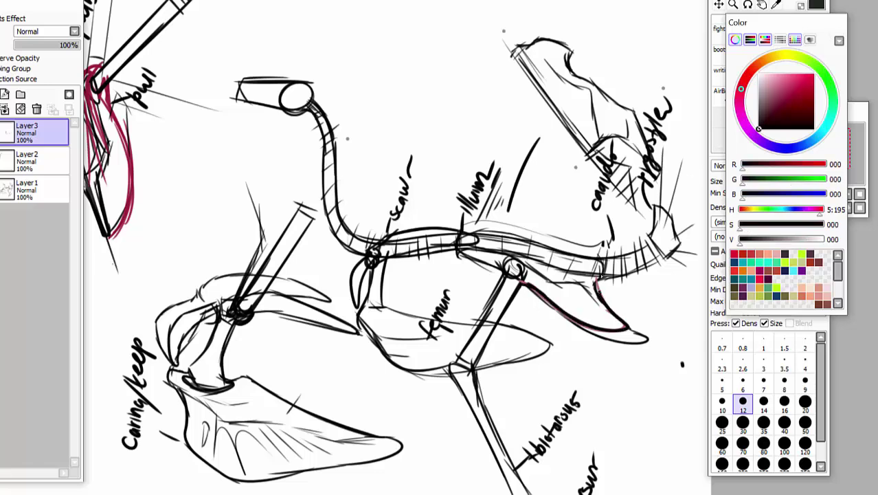
Merge all layers into Layer1 and erase the old pelvis tip and lower edge with a size 40 eraser
{"action": "key", "text": "ctrl+e"}
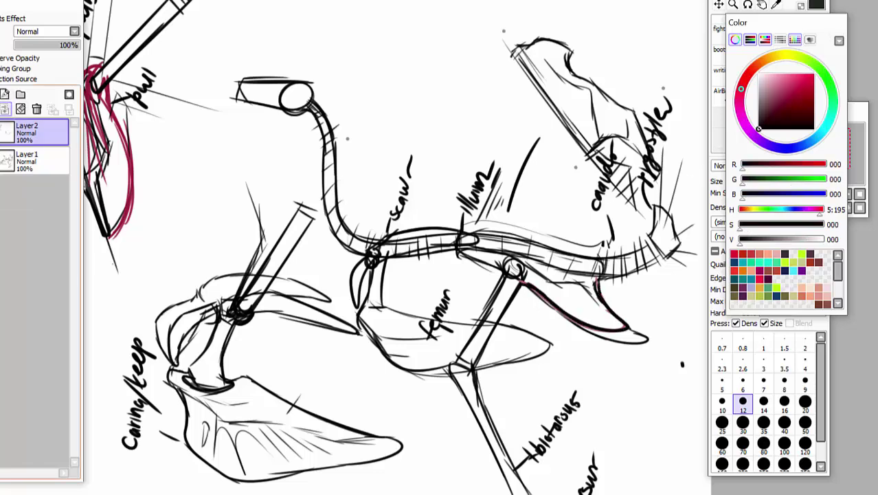
{"action": "key", "text": "ctrl+e"}
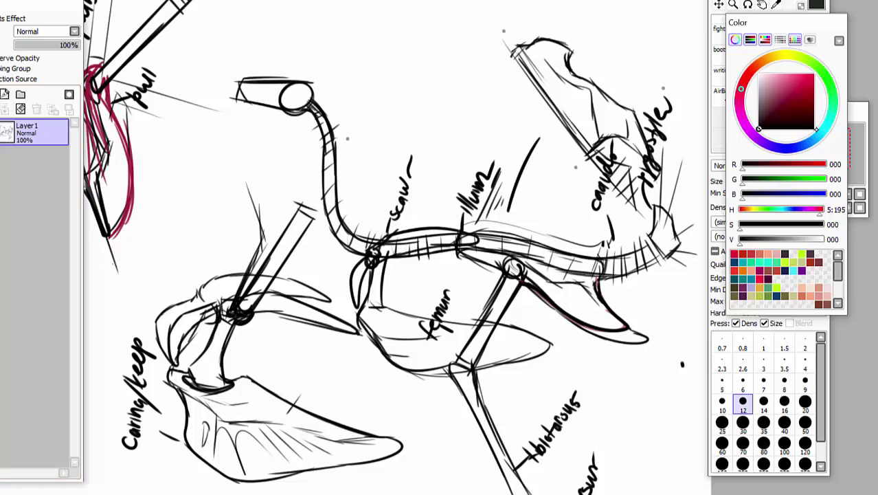
{"action": "double_click", "coordinate": [801, 95]}
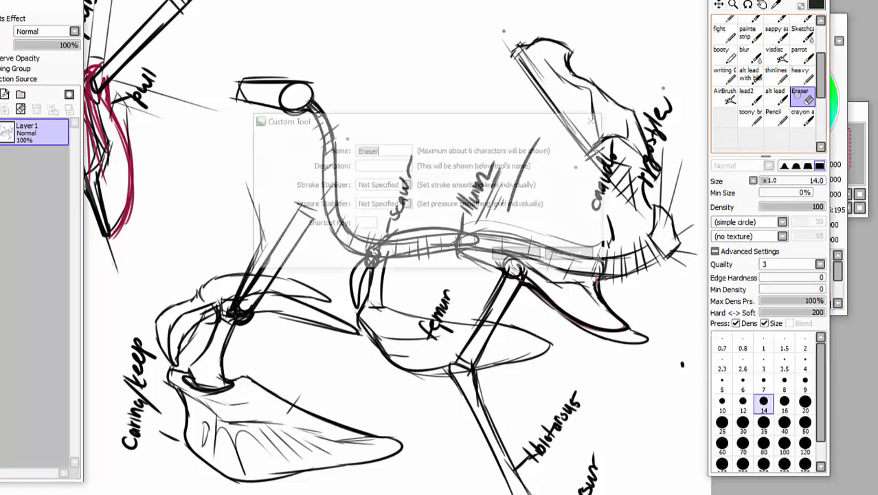
{"action": "key", "text": "Escape"}
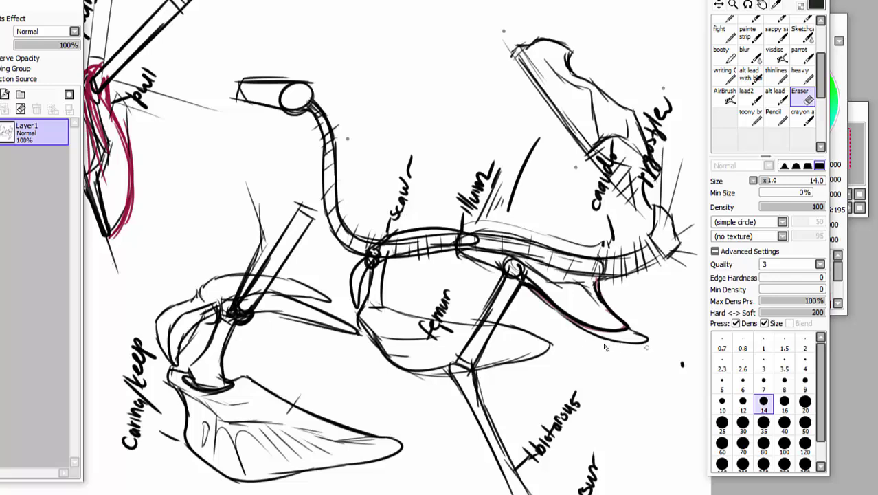
{"action": "left_click", "coordinate": [783, 423]}
{"action": "left_click_drag", "start_coordinate": [616, 341], "coordinate": [634, 336]}
{"action": "left_click_drag", "start_coordinate": [569, 328], "coordinate": [612, 340]}
{"action": "mouse_move", "coordinate": [536, 305]}
{"action": "left_mouse_down"}
{"action": "mouse_move", "coordinate": [605, 345]}
{"action": "mouse_move", "coordinate": [612, 335]}
{"action": "left_mouse_up"}
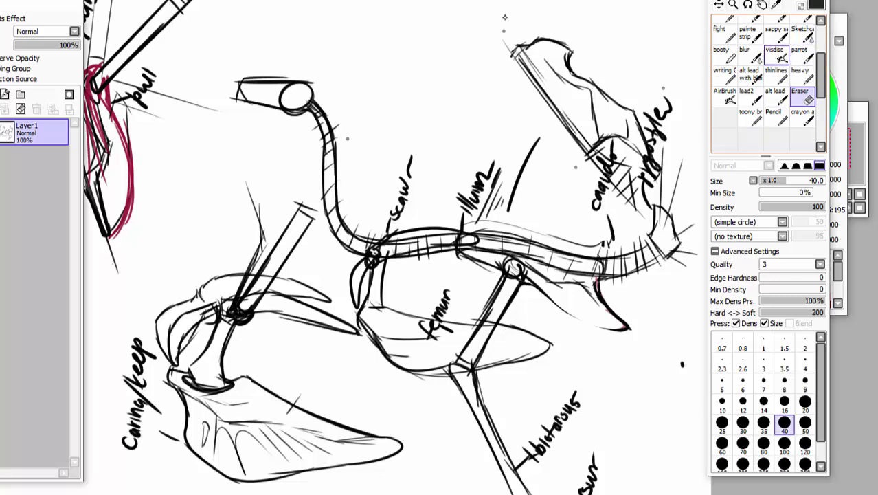
Redraw the pelvis bone's lower edge to a pointed tip with the size 12 visdisc brush
{"action": "left_click", "coordinate": [775, 55]}
{"action": "left_click_drag", "start_coordinate": [584, 317], "coordinate": [636, 332]}
{"action": "left_click_drag", "start_coordinate": [503, 316], "coordinate": [547, 336]}
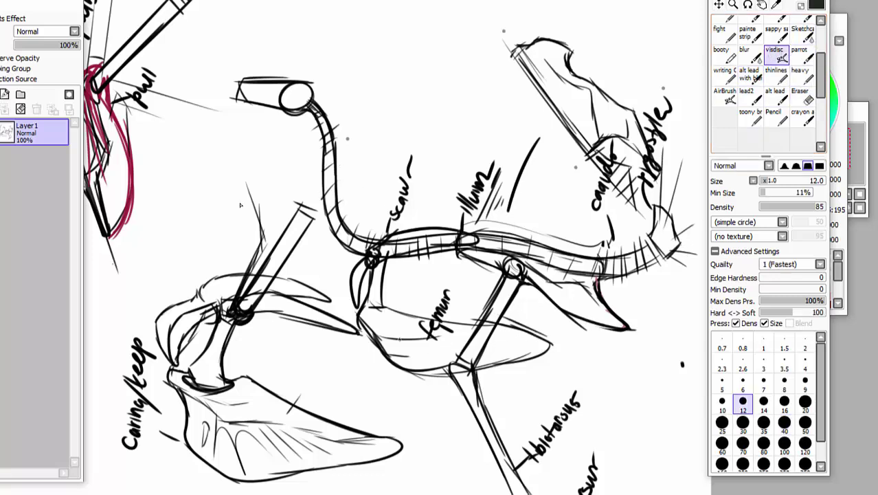
Enlarge the keel's rear outline and thicken the shoulder girdle bones on the main skeleton with darker strokes
{"action": "mouse_move", "coordinate": [379, 336]}
{"action": "left_mouse_down"}
{"action": "mouse_move", "coordinate": [464, 378]}
{"action": "mouse_move", "coordinate": [546, 333]}
{"action": "left_mouse_up"}
{"action": "mouse_move", "coordinate": [506, 321]}
{"action": "left_mouse_down"}
{"action": "mouse_move", "coordinate": [419, 317]}
{"action": "mouse_move", "coordinate": [387, 300]}
{"action": "left_mouse_up"}
{"action": "left_click_drag", "start_coordinate": [382, 264], "coordinate": [389, 310]}
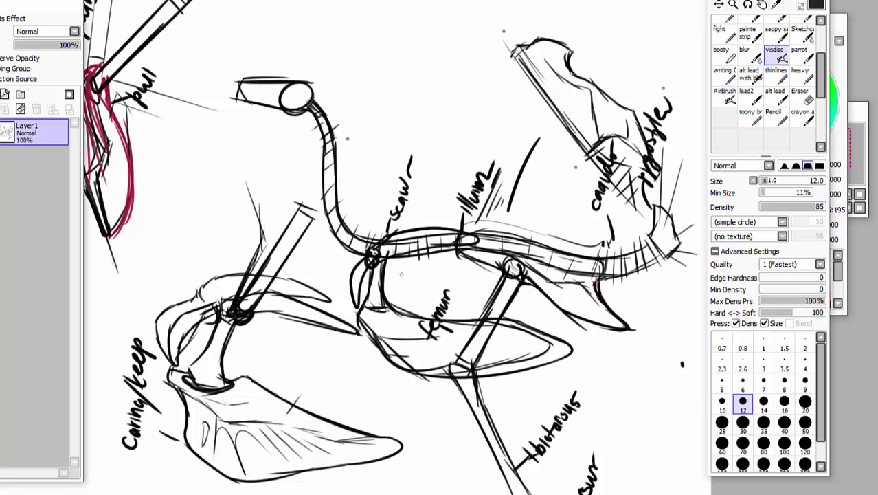
{"action": "left_click_drag", "start_coordinate": [366, 260], "coordinate": [357, 314]}
{"action": "left_click_drag", "start_coordinate": [367, 267], "coordinate": [358, 313]}
{"action": "left_click_drag", "start_coordinate": [382, 276], "coordinate": [403, 316]}
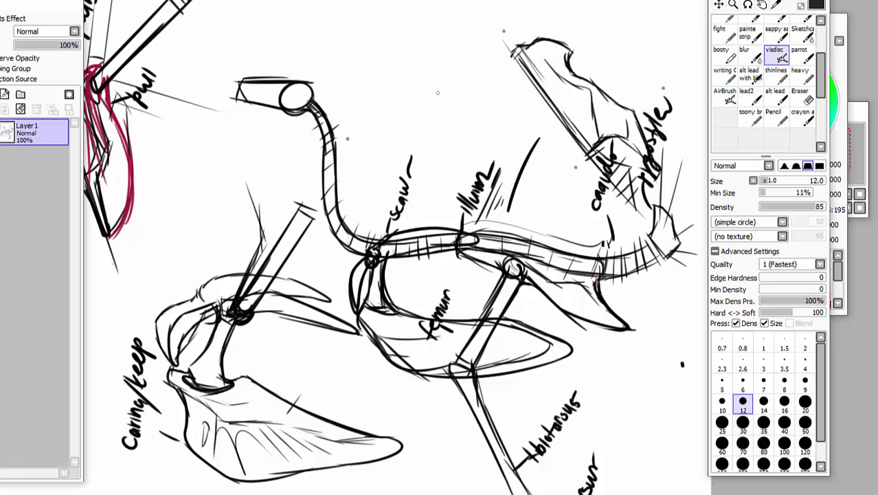
Fade the skeleton layer to 47% opacity and add a new layer for drawing with the brush's hardest edge shape
{"action": "scroll", "coordinate": [582, 95], "scroll_direction": "down", "scroll_amount": 5}
{"action": "scroll", "coordinate": [425, 247], "scroll_direction": "up", "scroll_amount": 4}
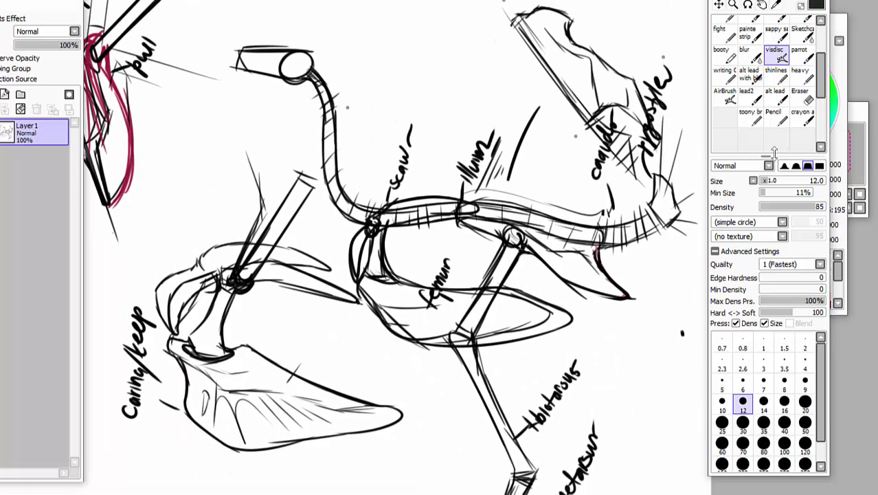
{"action": "left_click", "coordinate": [44, 45]}
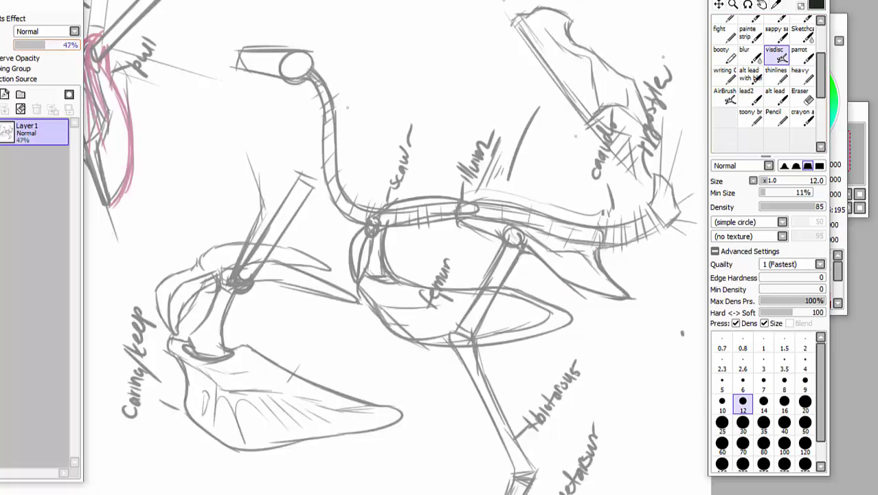
{"action": "left_click", "coordinate": [1, 94]}
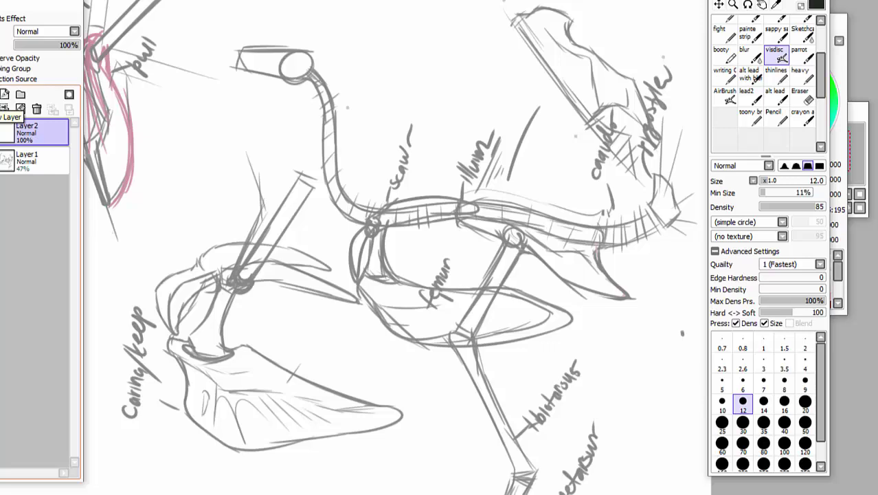
{"action": "left_click", "coordinate": [819, 166]}
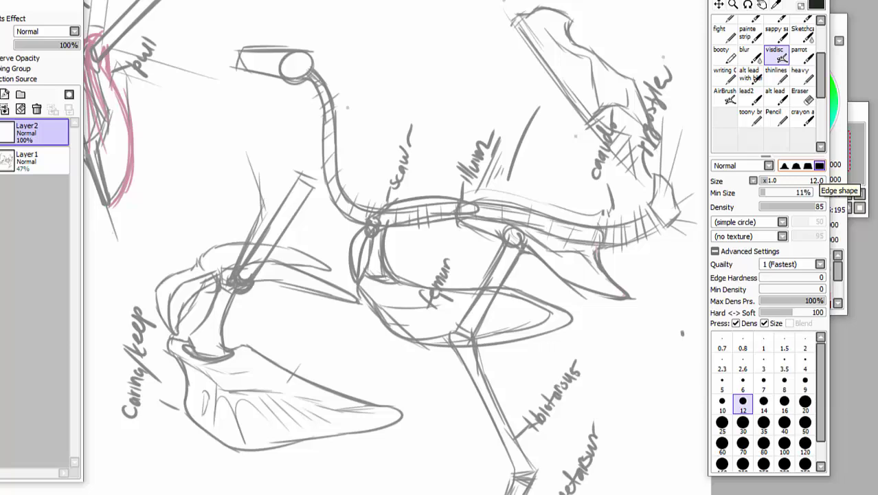
{"action": "left_click_drag", "start_coordinate": [416, 282], "coordinate": [470, 290]}
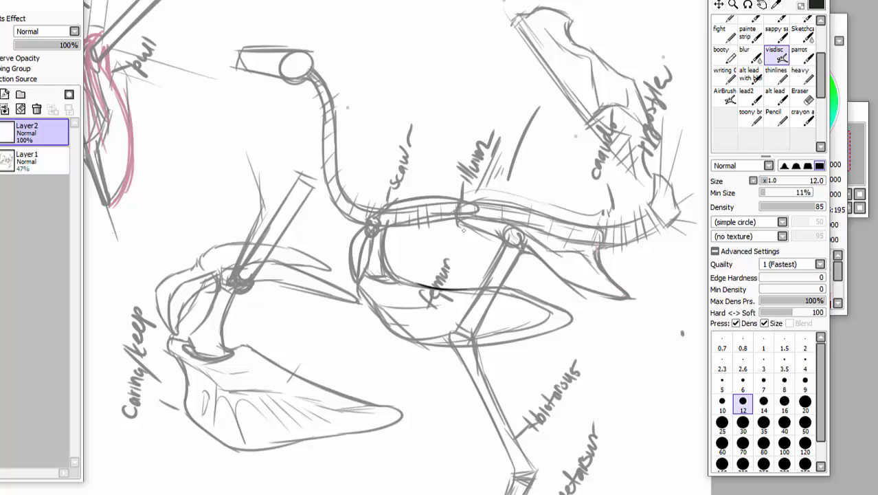
Draw a row of angled, backward-pointing ribs in black between the spine and the keel
{"action": "mouse_move", "coordinate": [406, 290]}
{"action": "left_mouse_down"}
{"action": "mouse_move", "coordinate": [431, 269]}
{"action": "mouse_move", "coordinate": [415, 215]}
{"action": "mouse_move", "coordinate": [431, 213]}
{"action": "left_mouse_up"}
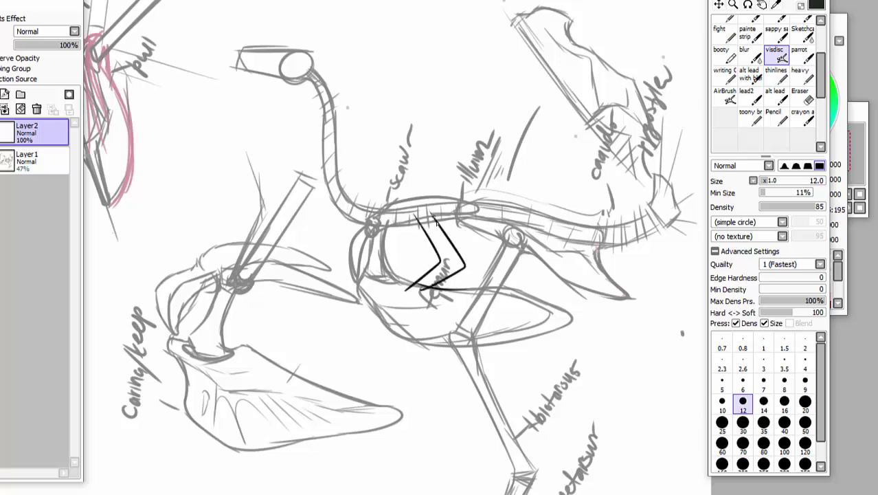
{"action": "mouse_move", "coordinate": [441, 297]}
{"action": "left_mouse_down"}
{"action": "mouse_move", "coordinate": [497, 258]}
{"action": "mouse_move", "coordinate": [455, 205]}
{"action": "left_mouse_up"}
{"action": "mouse_move", "coordinate": [398, 289]}
{"action": "left_mouse_down"}
{"action": "mouse_move", "coordinate": [424, 268]}
{"action": "mouse_move", "coordinate": [408, 292]}
{"action": "mouse_move", "coordinate": [457, 263]}
{"action": "mouse_move", "coordinate": [427, 229]}
{"action": "mouse_move", "coordinate": [422, 244]}
{"action": "mouse_move", "coordinate": [419, 215]}
{"action": "left_mouse_up"}
{"action": "left_click_drag", "start_coordinate": [427, 279], "coordinate": [410, 209]}
{"action": "mouse_move", "coordinate": [431, 298]}
{"action": "left_mouse_down"}
{"action": "mouse_move", "coordinate": [490, 255]}
{"action": "mouse_move", "coordinate": [466, 254]}
{"action": "mouse_move", "coordinate": [433, 279]}
{"action": "mouse_move", "coordinate": [455, 270]}
{"action": "mouse_move", "coordinate": [451, 247]}
{"action": "left_mouse_up"}
{"action": "mouse_move", "coordinate": [458, 297]}
{"action": "left_mouse_down"}
{"action": "mouse_move", "coordinate": [516, 251]}
{"action": "mouse_move", "coordinate": [496, 247]}
{"action": "mouse_move", "coordinate": [465, 209]}
{"action": "left_mouse_up"}
{"action": "mouse_move", "coordinate": [481, 251]}
{"action": "left_mouse_down"}
{"action": "mouse_move", "coordinate": [448, 204]}
{"action": "mouse_move", "coordinate": [486, 235]}
{"action": "left_mouse_up"}
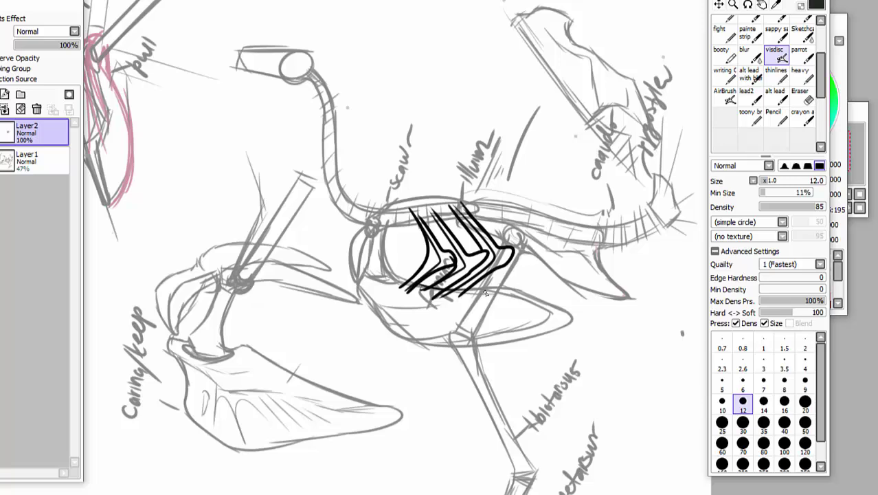
{"action": "mouse_move", "coordinate": [475, 298]}
{"action": "left_mouse_down"}
{"action": "mouse_move", "coordinate": [508, 268]}
{"action": "mouse_move", "coordinate": [526, 272]}
{"action": "mouse_move", "coordinate": [514, 238]}
{"action": "left_mouse_up"}
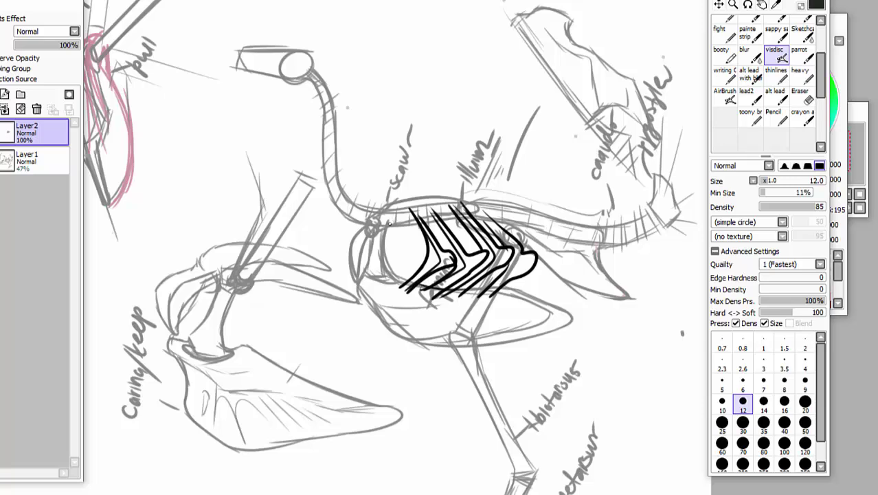
On another new layer, draw an enlarged angular bone outline with hooked projections and short upper segments above the spine
{"action": "left_click", "coordinate": [2, 94]}
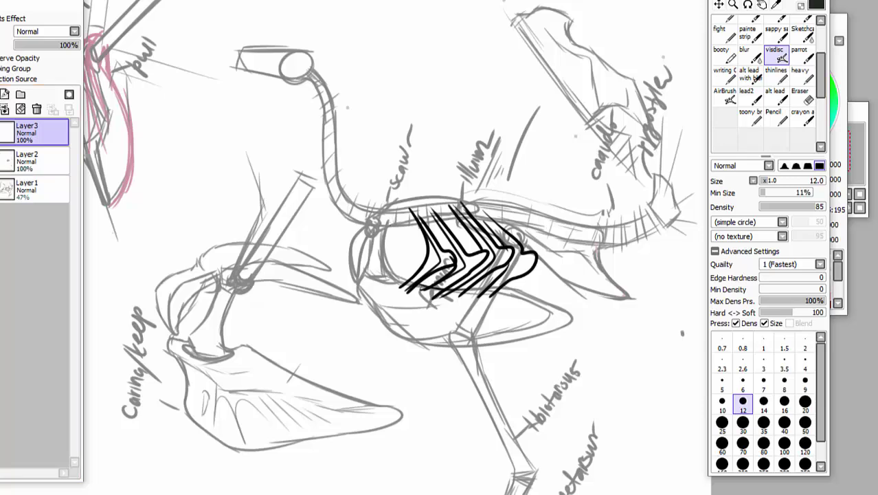
{"action": "scroll", "coordinate": [372, 108], "scroll_direction": "up", "scroll_amount": 5}
{"action": "mouse_move", "coordinate": [356, 119]}
{"action": "left_mouse_down"}
{"action": "mouse_move", "coordinate": [393, 87]}
{"action": "mouse_move", "coordinate": [339, 115]}
{"action": "mouse_move", "coordinate": [385, 146]}
{"action": "mouse_move", "coordinate": [429, 234]}
{"action": "mouse_move", "coordinate": [448, 227]}
{"action": "mouse_move", "coordinate": [457, 154]}
{"action": "mouse_move", "coordinate": [468, 162]}
{"action": "mouse_move", "coordinate": [446, 115]}
{"action": "left_mouse_up"}
{"action": "mouse_move", "coordinate": [366, 132]}
{"action": "left_mouse_down"}
{"action": "mouse_move", "coordinate": [392, 180]}
{"action": "mouse_move", "coordinate": [382, 192]}
{"action": "left_mouse_up"}
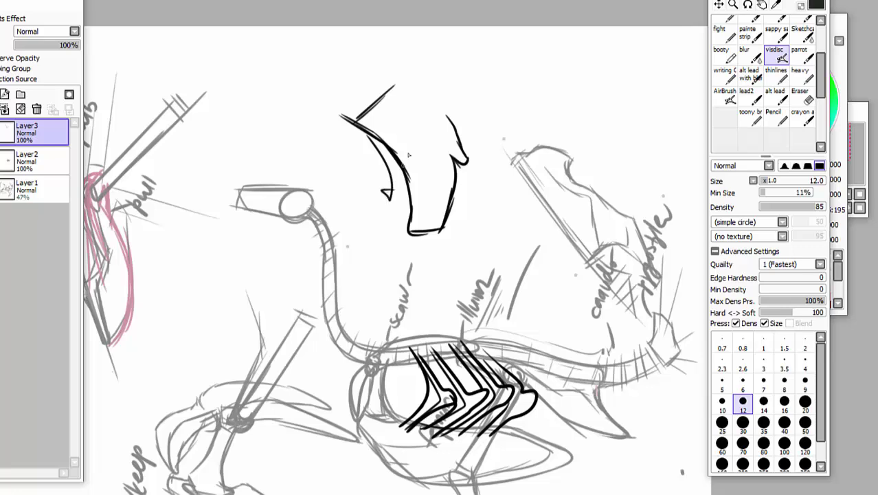
{"action": "left_click_drag", "start_coordinate": [448, 115], "coordinate": [394, 84]}
{"action": "mouse_move", "coordinate": [335, 91]}
{"action": "left_mouse_down"}
{"action": "mouse_move", "coordinate": [344, 120]}
{"action": "mouse_move", "coordinate": [375, 69]}
{"action": "mouse_move", "coordinate": [363, 55]}
{"action": "mouse_move", "coordinate": [382, 64]}
{"action": "mouse_move", "coordinate": [375, 109]}
{"action": "mouse_move", "coordinate": [416, 110]}
{"action": "left_mouse_up"}
{"action": "left_click_drag", "start_coordinate": [413, 114], "coordinate": [401, 49]}
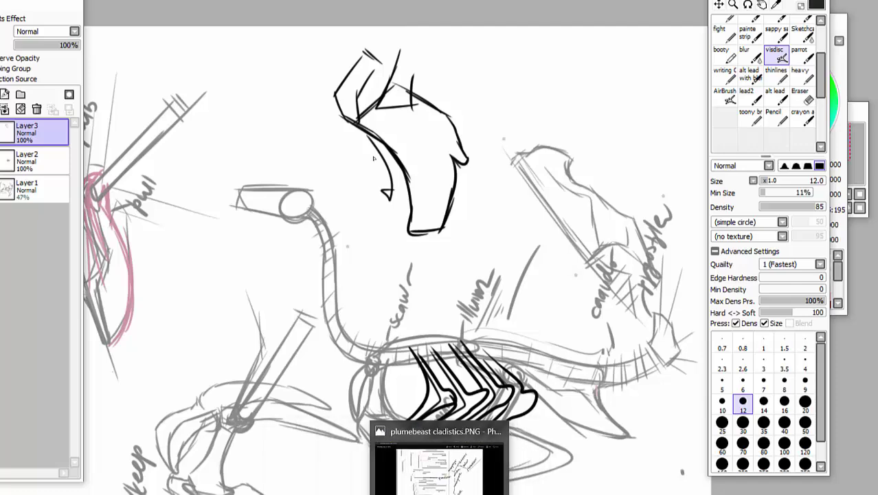
Switch to File Explorer and open the opidthocomiiformes reference folder inside arks
{"action": "mouse_move", "coordinate": [450, 494]}
{"action": "left_click", "coordinate": [498, 477]}
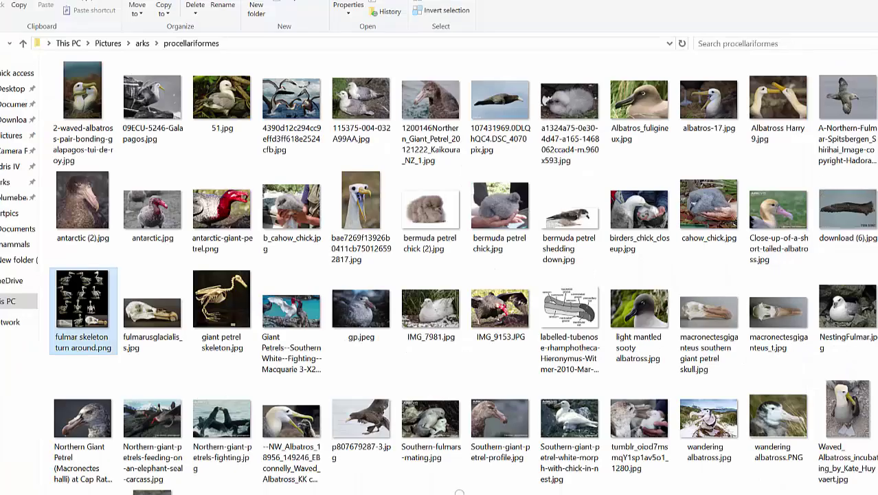
{"action": "left_click", "coordinate": [142, 43]}
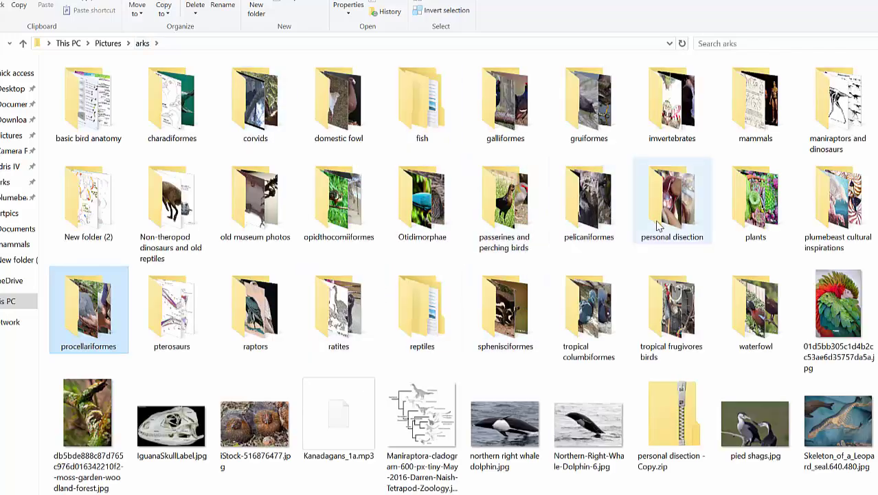
{"action": "double_click", "coordinate": [344, 199]}
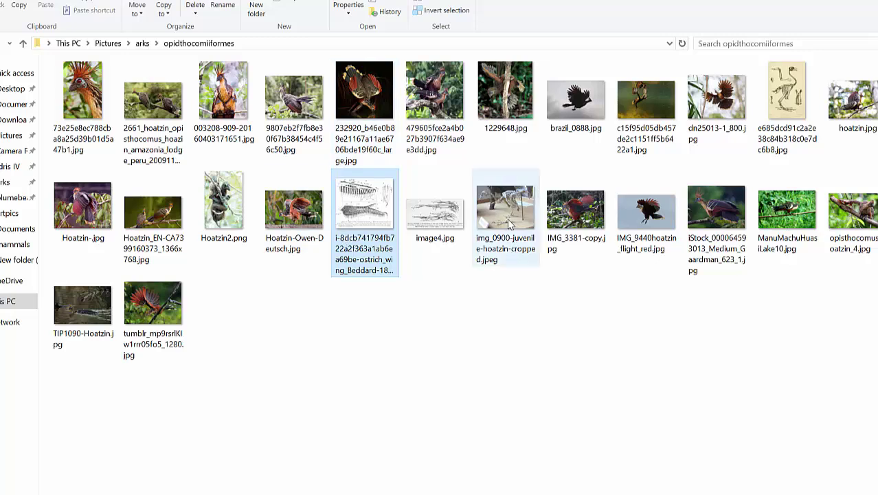
Open the hoatzin skeleton illustration from the opidthocomiiformes folder as a reference
{"action": "left_click", "coordinate": [794, 79]}
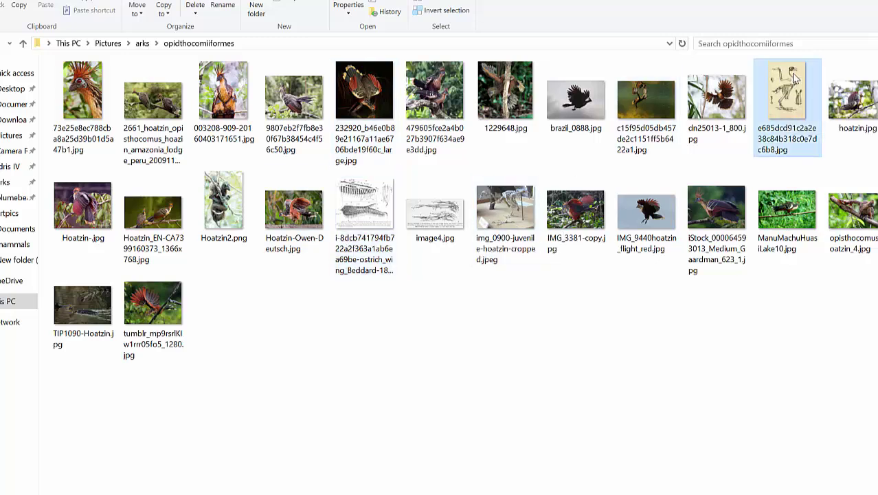
{"action": "double_click", "coordinate": [795, 79]}
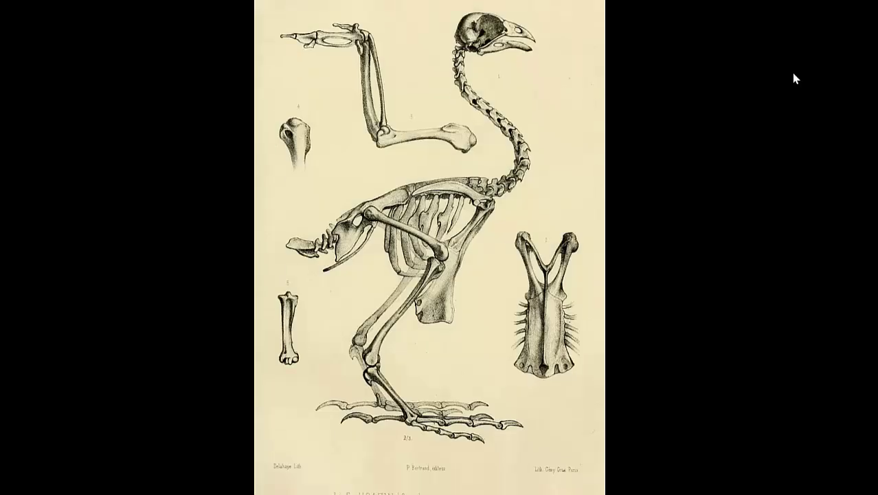
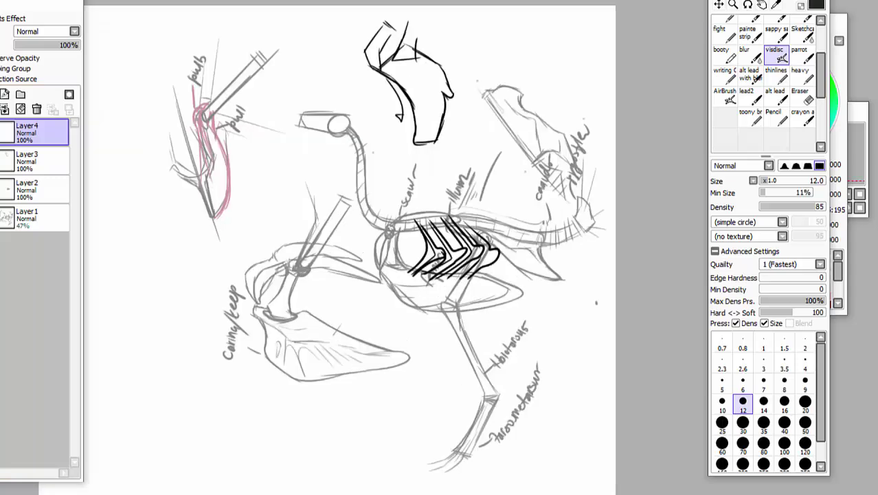
Back on the canvas, draw an enlarged ilium as an elongated curved bone in the empty area beside the skeletons and label it
{"action": "key", "text": "Left"}
{"action": "key", "text": "Left"}
{"action": "key", "text": "Left"}
{"action": "key", "text": "Left"}
{"action": "key", "text": "Left"}
{"action": "key", "text": "Left"}
{"action": "key", "text": "Left"}
{"action": "key", "text": "Left"}
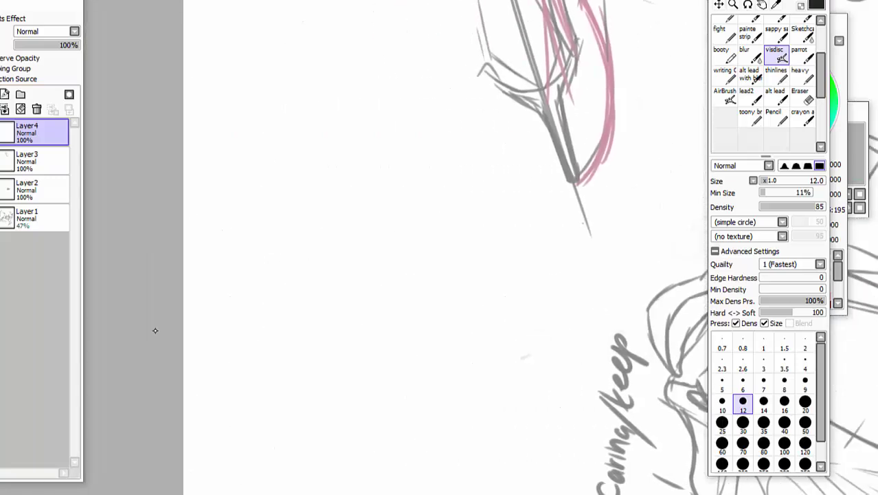
{"action": "left_click_drag", "start_coordinate": [338, 294], "coordinate": [331, 240]}
{"action": "mouse_move", "coordinate": [341, 230]}
{"action": "left_mouse_down"}
{"action": "mouse_move", "coordinate": [334, 263]}
{"action": "mouse_move", "coordinate": [384, 222]}
{"action": "left_mouse_up"}
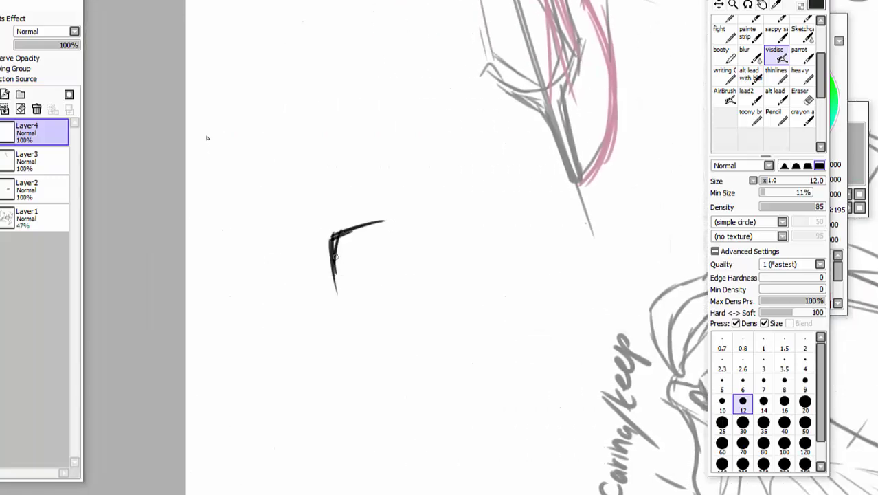
{"action": "mouse_move", "coordinate": [329, 232]}
{"action": "left_mouse_down"}
{"action": "mouse_move", "coordinate": [346, 302]}
{"action": "mouse_move", "coordinate": [393, 265]}
{"action": "mouse_move", "coordinate": [348, 300]}
{"action": "mouse_move", "coordinate": [333, 233]}
{"action": "left_mouse_up"}
{"action": "mouse_move", "coordinate": [332, 233]}
{"action": "left_mouse_down"}
{"action": "mouse_move", "coordinate": [359, 221]}
{"action": "mouse_move", "coordinate": [424, 217]}
{"action": "left_mouse_up"}
{"action": "mouse_move", "coordinate": [349, 247]}
{"action": "left_mouse_down"}
{"action": "mouse_move", "coordinate": [336, 191]}
{"action": "mouse_move", "coordinate": [355, 204]}
{"action": "mouse_move", "coordinate": [341, 184]}
{"action": "mouse_move", "coordinate": [359, 202]}
{"action": "mouse_move", "coordinate": [374, 180]}
{"action": "left_mouse_up"}
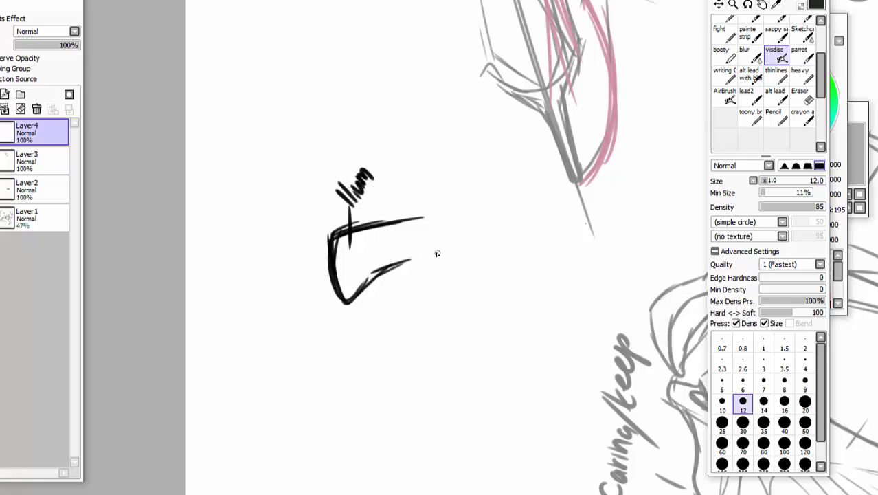
{"action": "mouse_move", "coordinate": [409, 259]}
{"action": "left_mouse_down"}
{"action": "mouse_move", "coordinate": [498, 273]}
{"action": "mouse_move", "coordinate": [518, 242]}
{"action": "mouse_move", "coordinate": [425, 219]}
{"action": "left_mouse_up"}
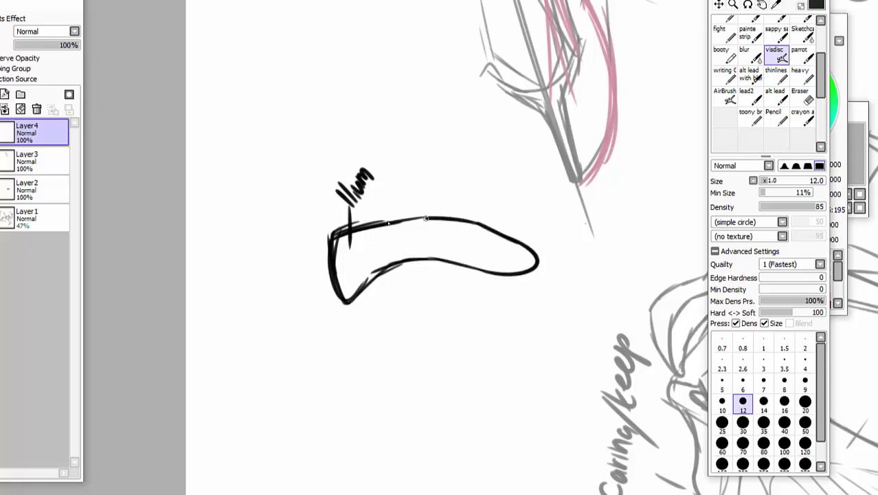
Add guide lines, the long pubic bone and shorter ischium sweeping backward beneath the ilium, and an arrow showing their backward direction
{"action": "left_click_drag", "start_coordinate": [319, 237], "coordinate": [311, 376]}
{"action": "left_click_drag", "start_coordinate": [544, 276], "coordinate": [434, 417]}
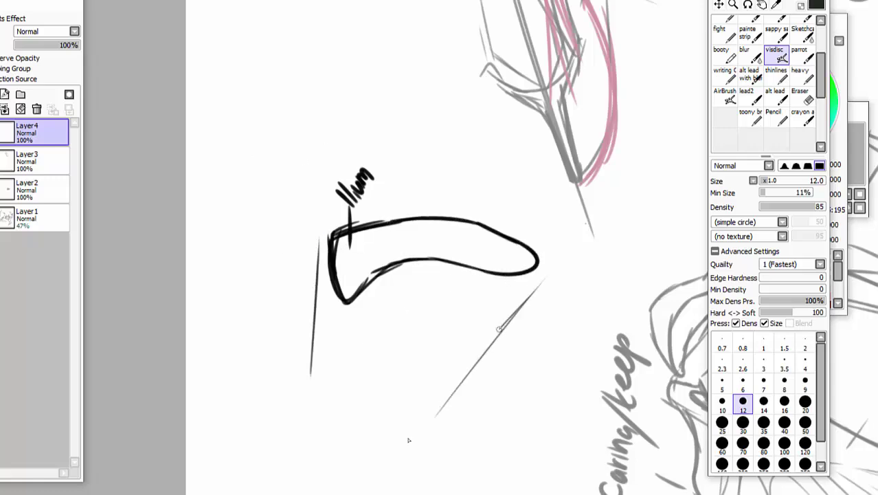
{"action": "left_click_drag", "start_coordinate": [499, 328], "coordinate": [443, 396]}
{"action": "mouse_move", "coordinate": [353, 296]}
{"action": "left_mouse_down"}
{"action": "mouse_move", "coordinate": [370, 297]}
{"action": "mouse_move", "coordinate": [398, 355]}
{"action": "left_mouse_up"}
{"action": "mouse_move", "coordinate": [352, 295]}
{"action": "left_mouse_down"}
{"action": "mouse_move", "coordinate": [379, 314]}
{"action": "mouse_move", "coordinate": [412, 395]}
{"action": "left_mouse_up"}
{"action": "mouse_move", "coordinate": [398, 356]}
{"action": "left_mouse_down"}
{"action": "mouse_move", "coordinate": [431, 434]}
{"action": "mouse_move", "coordinate": [542, 479]}
{"action": "mouse_move", "coordinate": [531, 453]}
{"action": "mouse_move", "coordinate": [499, 445]}
{"action": "mouse_move", "coordinate": [469, 421]}
{"action": "mouse_move", "coordinate": [425, 306]}
{"action": "mouse_move", "coordinate": [433, 332]}
{"action": "mouse_move", "coordinate": [426, 288]}
{"action": "mouse_move", "coordinate": [434, 275]}
{"action": "mouse_move", "coordinate": [477, 360]}
{"action": "mouse_move", "coordinate": [523, 391]}
{"action": "mouse_move", "coordinate": [489, 347]}
{"action": "mouse_move", "coordinate": [463, 281]}
{"action": "mouse_move", "coordinate": [475, 271]}
{"action": "mouse_move", "coordinate": [467, 275]}
{"action": "mouse_move", "coordinate": [526, 397]}
{"action": "mouse_move", "coordinate": [500, 349]}
{"action": "mouse_move", "coordinate": [492, 269]}
{"action": "left_mouse_up"}
{"action": "mouse_move", "coordinate": [545, 451]}
{"action": "left_mouse_down"}
{"action": "mouse_move", "coordinate": [474, 388]}
{"action": "mouse_move", "coordinate": [448, 270]}
{"action": "left_mouse_up"}
{"action": "mouse_move", "coordinate": [360, 290]}
{"action": "left_mouse_down"}
{"action": "mouse_move", "coordinate": [586, 332]}
{"action": "mouse_move", "coordinate": [553, 355]}
{"action": "left_mouse_up"}
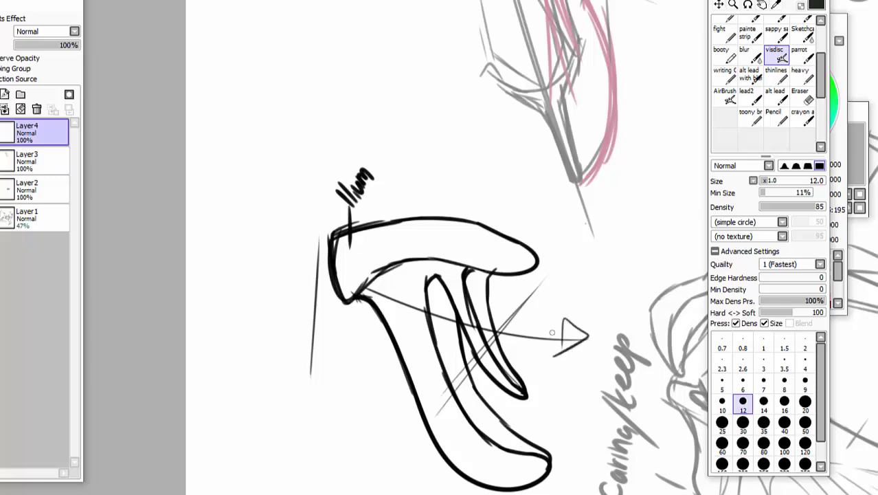
Label the two bones beneath the ilium "pubic" and "ischium" with short leader strokes
{"action": "mouse_move", "coordinate": [563, 478]}
{"action": "left_mouse_down"}
{"action": "mouse_move", "coordinate": [575, 480]}
{"action": "mouse_move", "coordinate": [580, 465]}
{"action": "mouse_move", "coordinate": [598, 475]}
{"action": "left_mouse_up"}
{"action": "mouse_move", "coordinate": [580, 469]}
{"action": "left_mouse_down"}
{"action": "mouse_move", "coordinate": [577, 454]}
{"action": "mouse_move", "coordinate": [602, 430]}
{"action": "mouse_move", "coordinate": [595, 413]}
{"action": "mouse_move", "coordinate": [611, 430]}
{"action": "left_mouse_up"}
{"action": "mouse_move", "coordinate": [533, 397]}
{"action": "left_mouse_down"}
{"action": "mouse_move", "coordinate": [584, 398]}
{"action": "mouse_move", "coordinate": [592, 392]}
{"action": "mouse_move", "coordinate": [580, 374]}
{"action": "mouse_move", "coordinate": [590, 380]}
{"action": "mouse_move", "coordinate": [627, 342]}
{"action": "left_mouse_up"}
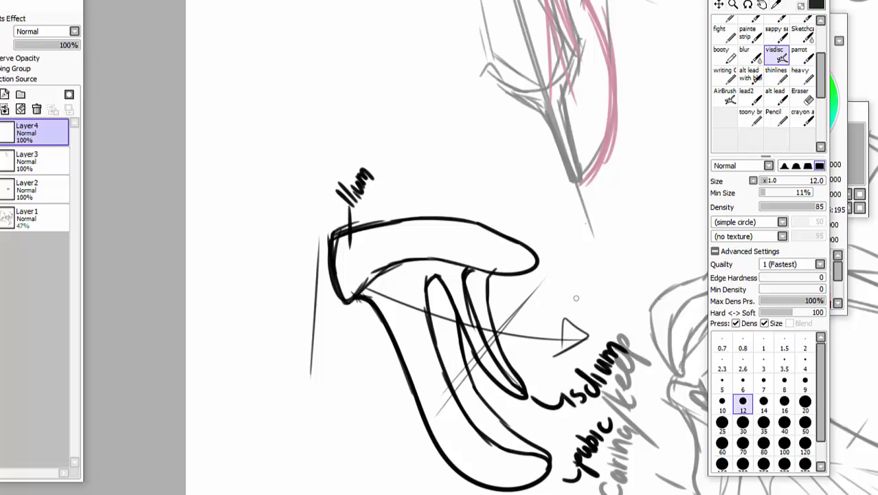
Above the labelled pelvis, sketch comparison pelvises: one with parallel backward-slanting bones, a smaller similar one, and one with bones splayed forward and backward
{"action": "mouse_move", "coordinate": [383, 27]}
{"action": "left_mouse_down"}
{"action": "mouse_move", "coordinate": [384, 67]}
{"action": "mouse_move", "coordinate": [487, 70]}
{"action": "mouse_move", "coordinate": [519, 50]}
{"action": "mouse_move", "coordinate": [422, 19]}
{"action": "mouse_move", "coordinate": [381, 28]}
{"action": "left_mouse_up"}
{"action": "mouse_move", "coordinate": [402, 60]}
{"action": "left_mouse_down"}
{"action": "mouse_move", "coordinate": [438, 84]}
{"action": "mouse_move", "coordinate": [524, 212]}
{"action": "mouse_move", "coordinate": [531, 194]}
{"action": "mouse_move", "coordinate": [466, 86]}
{"action": "mouse_move", "coordinate": [526, 146]}
{"action": "mouse_move", "coordinate": [481, 70]}
{"action": "left_mouse_up"}
{"action": "mouse_move", "coordinate": [442, 54]}
{"action": "left_mouse_down"}
{"action": "mouse_move", "coordinate": [622, 223]}
{"action": "mouse_move", "coordinate": [550, 96]}
{"action": "mouse_move", "coordinate": [520, 111]}
{"action": "mouse_move", "coordinate": [580, 81]}
{"action": "mouse_move", "coordinate": [524, 74]}
{"action": "left_mouse_up"}
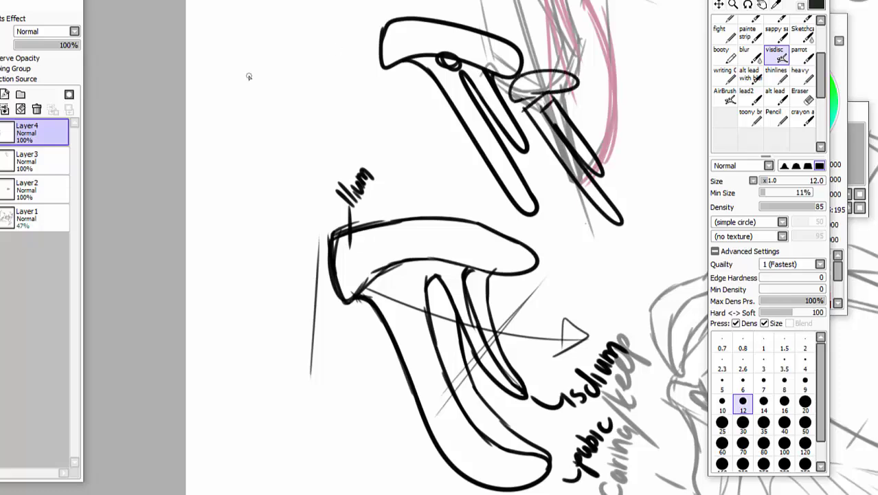
{"action": "mouse_move", "coordinate": [215, 38]}
{"action": "left_mouse_down"}
{"action": "mouse_move", "coordinate": [239, 60]}
{"action": "mouse_move", "coordinate": [308, 64]}
{"action": "mouse_move", "coordinate": [330, 38]}
{"action": "mouse_move", "coordinate": [251, 24]}
{"action": "mouse_move", "coordinate": [222, 59]}
{"action": "mouse_move", "coordinate": [243, 67]}
{"action": "mouse_move", "coordinate": [216, 133]}
{"action": "mouse_move", "coordinate": [227, 161]}
{"action": "mouse_move", "coordinate": [254, 151]}
{"action": "mouse_move", "coordinate": [267, 88]}
{"action": "mouse_move", "coordinate": [292, 78]}
{"action": "mouse_move", "coordinate": [337, 134]}
{"action": "mouse_move", "coordinate": [340, 100]}
{"action": "mouse_move", "coordinate": [319, 66]}
{"action": "mouse_move", "coordinate": [274, 62]}
{"action": "mouse_move", "coordinate": [298, 64]}
{"action": "left_mouse_up"}
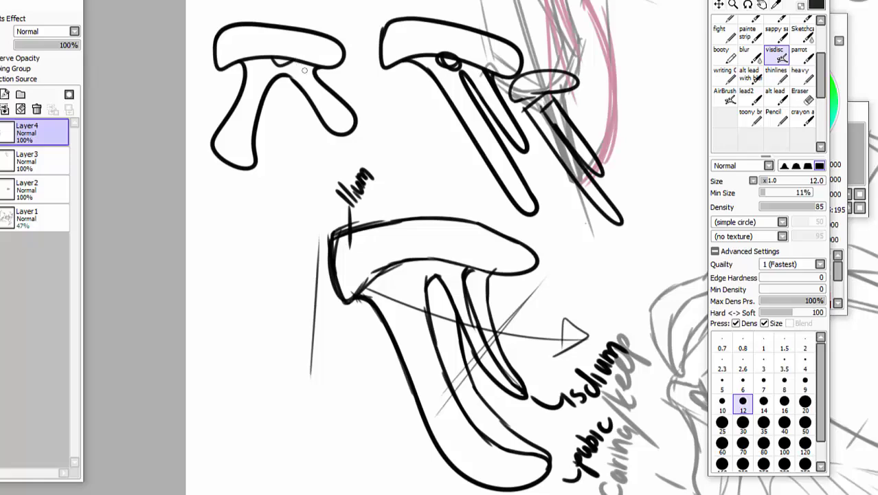
Create a new blank canvas for another drawing
{"action": "scroll", "coordinate": [304, 70], "scroll_direction": "down", "scroll_amount": 4}
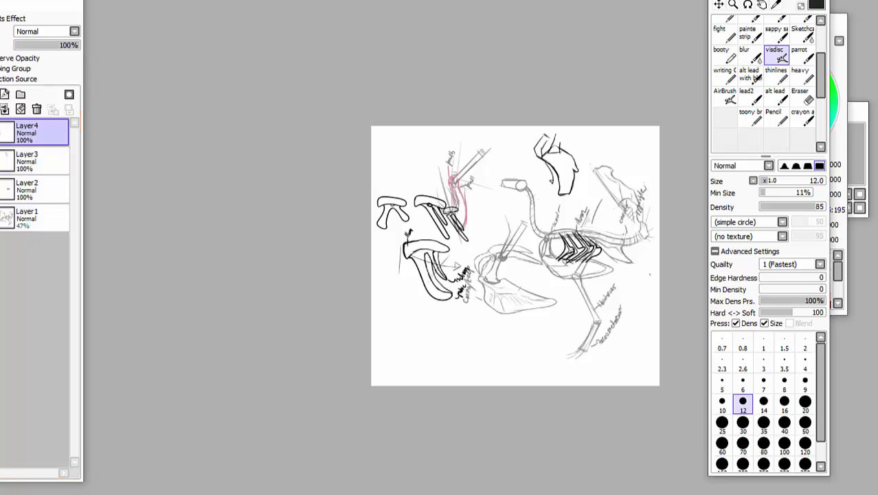
{"action": "key", "text": "alt+f"}
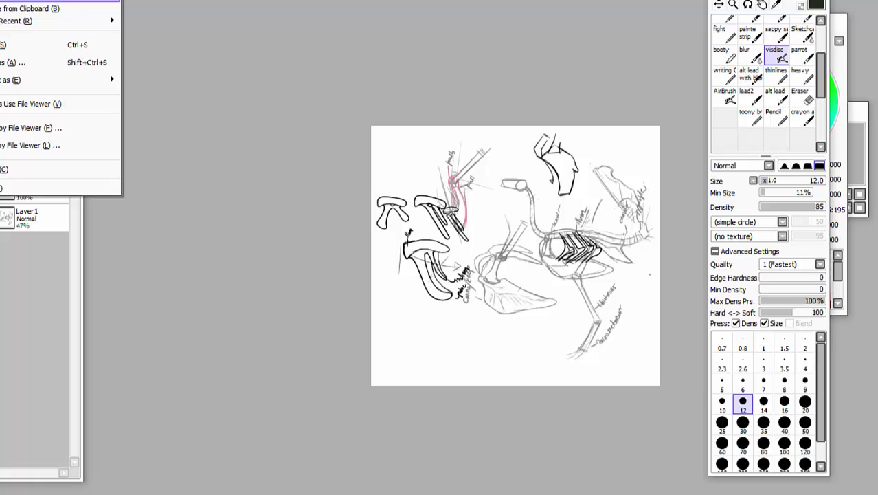
{"action": "key", "text": "ctrl+n"}
{"action": "left_click", "coordinate": [212, 154]}
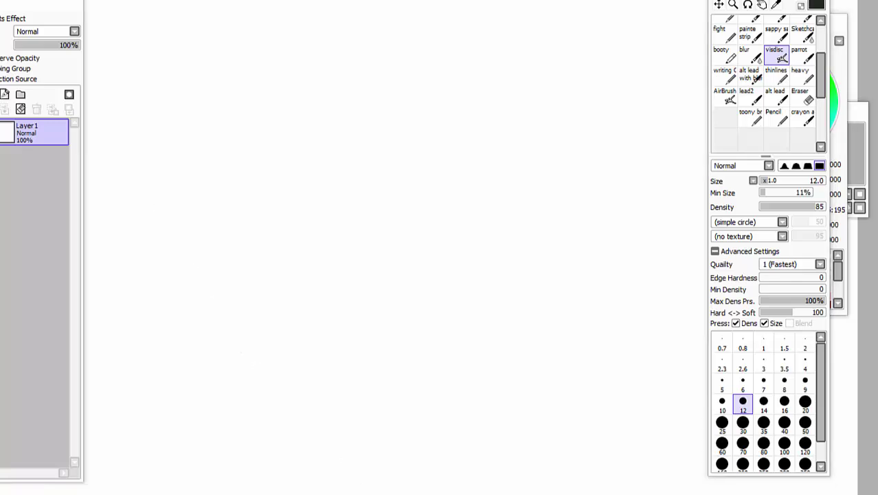
Switch to File Explorer and open the cornish chook disection folder inside arks' personal disection folder
{"action": "left_click", "coordinate": [433, 474]}
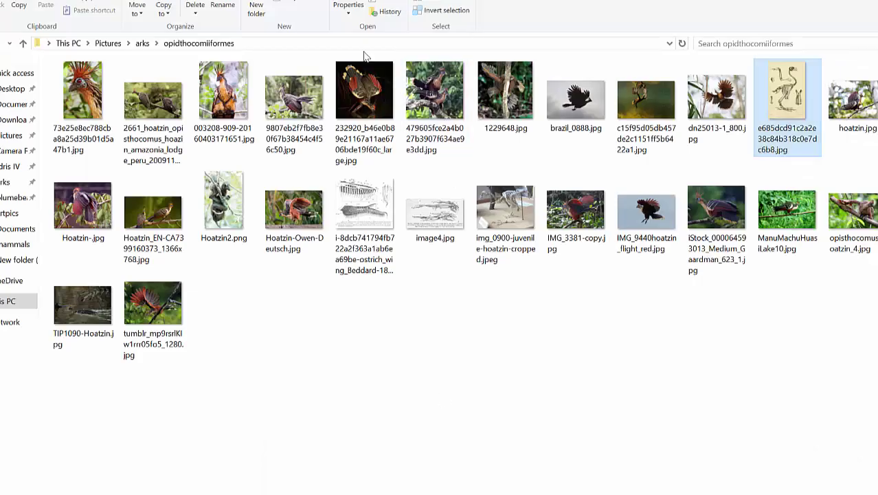
{"action": "left_click", "coordinate": [149, 43]}
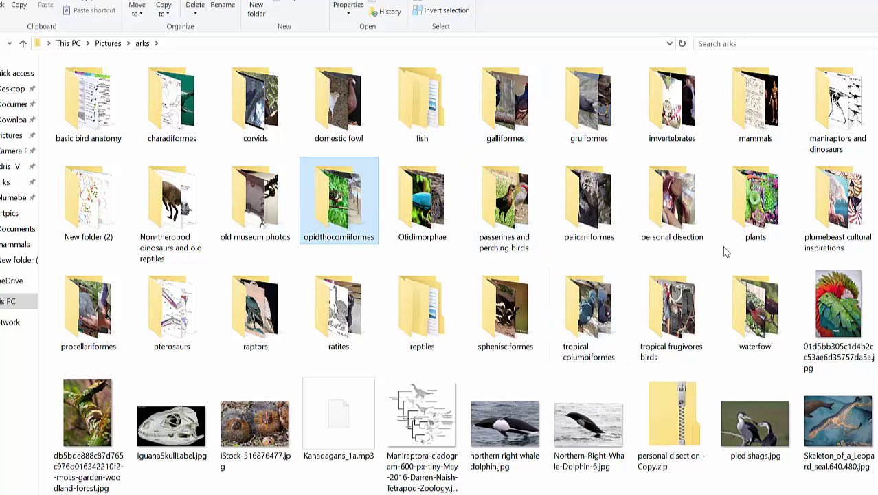
{"action": "double_click", "coordinate": [697, 235]}
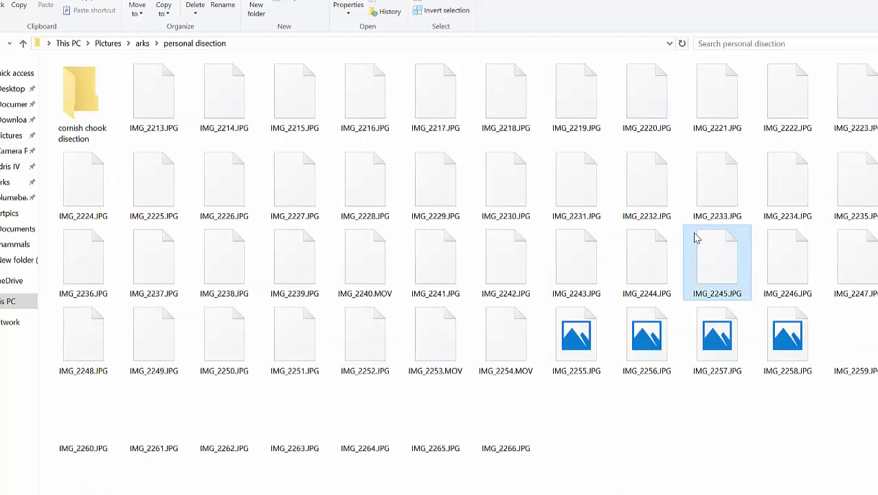
{"action": "left_click", "coordinate": [694, 236]}
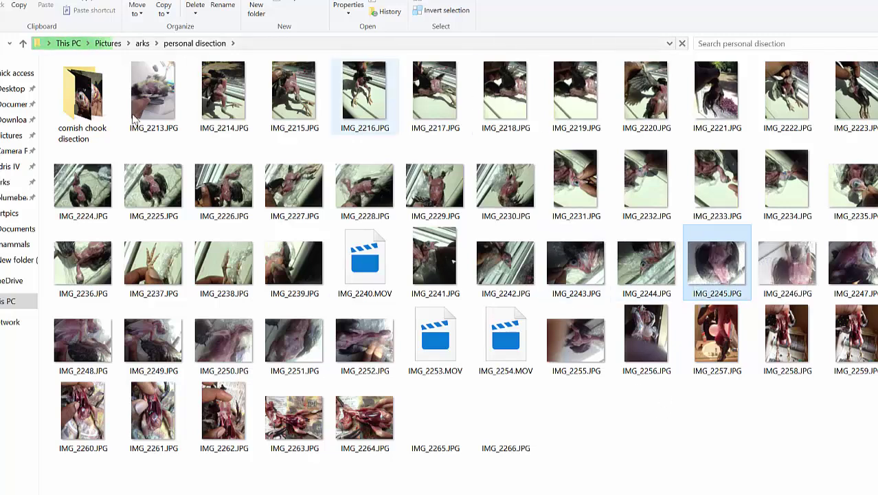
{"action": "double_click", "coordinate": [88, 102]}
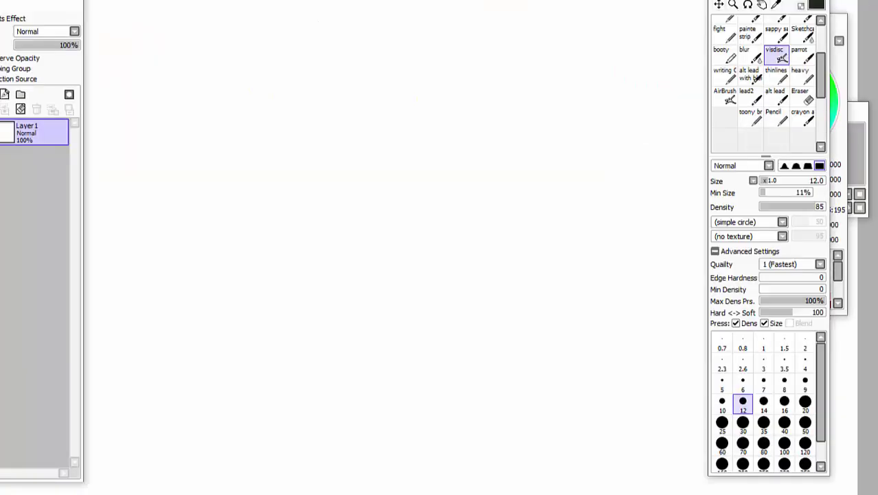
On the new canvas, draw the two curved neck contours of a plumebeast and the shoulder lines at the neck's base
{"action": "mouse_move", "coordinate": [276, 114]}
{"action": "left_mouse_down"}
{"action": "mouse_move", "coordinate": [304, 124]}
{"action": "mouse_move", "coordinate": [318, 145]}
{"action": "mouse_move", "coordinate": [327, 206]}
{"action": "left_mouse_up"}
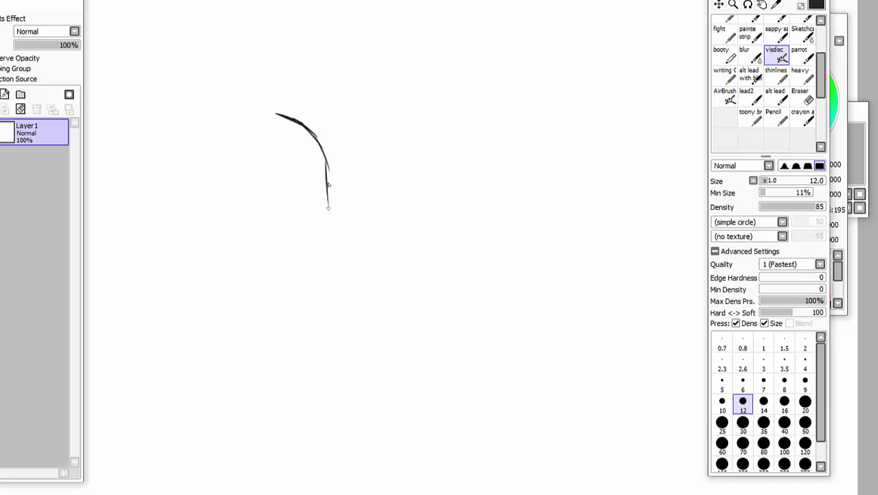
{"action": "mouse_move", "coordinate": [326, 156]}
{"action": "left_mouse_down"}
{"action": "mouse_move", "coordinate": [328, 209]}
{"action": "mouse_move", "coordinate": [353, 268]}
{"action": "left_mouse_up"}
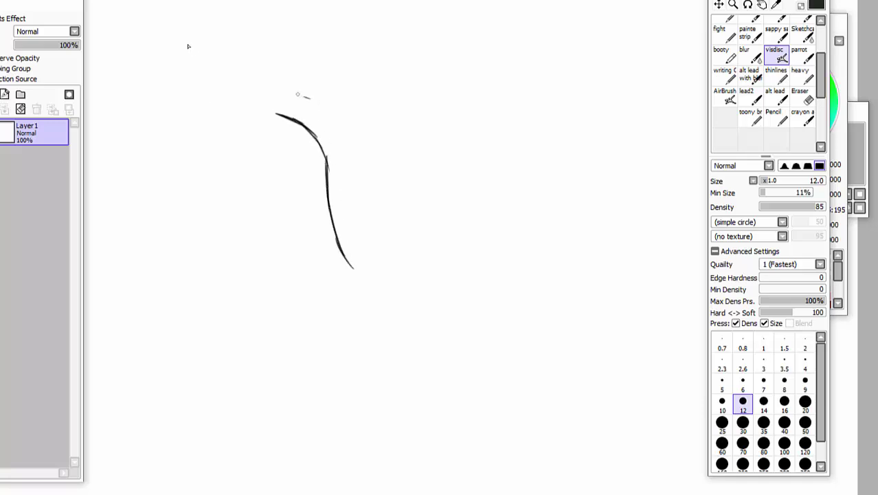
{"action": "mouse_move", "coordinate": [308, 98]}
{"action": "left_mouse_down"}
{"action": "mouse_move", "coordinate": [352, 127]}
{"action": "mouse_move", "coordinate": [371, 226]}
{"action": "mouse_move", "coordinate": [394, 234]}
{"action": "left_mouse_up"}
{"action": "left_click_drag", "start_coordinate": [348, 258], "coordinate": [356, 313]}
{"action": "mouse_move", "coordinate": [378, 235]}
{"action": "left_mouse_down"}
{"action": "mouse_move", "coordinate": [354, 274]}
{"action": "mouse_move", "coordinate": [370, 316]}
{"action": "left_mouse_up"}
{"action": "left_click_drag", "start_coordinate": [375, 274], "coordinate": [376, 329]}
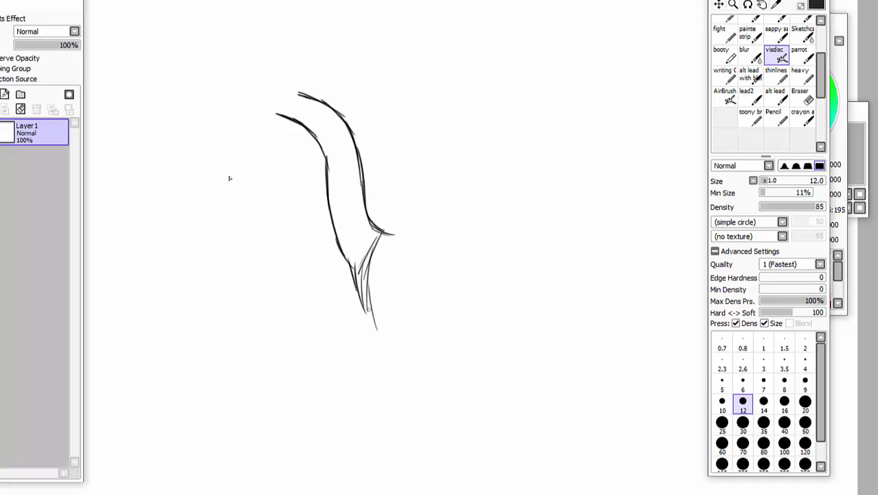
Outline the torso with a rounded belly, a gently curved back, an upturned tail and a small oval at the rear
{"action": "mouse_move", "coordinate": [358, 296]}
{"action": "left_mouse_down"}
{"action": "mouse_move", "coordinate": [388, 349]}
{"action": "mouse_move", "coordinate": [523, 357]}
{"action": "left_mouse_up"}
{"action": "mouse_move", "coordinate": [375, 223]}
{"action": "left_mouse_down"}
{"action": "mouse_move", "coordinate": [440, 240]}
{"action": "mouse_move", "coordinate": [491, 230]}
{"action": "left_mouse_up"}
{"action": "mouse_move", "coordinate": [433, 236]}
{"action": "left_mouse_down"}
{"action": "mouse_move", "coordinate": [515, 225]}
{"action": "mouse_move", "coordinate": [609, 235]}
{"action": "left_mouse_up"}
{"action": "mouse_move", "coordinate": [594, 238]}
{"action": "left_mouse_down"}
{"action": "mouse_move", "coordinate": [641, 215]}
{"action": "mouse_move", "coordinate": [654, 255]}
{"action": "mouse_move", "coordinate": [586, 290]}
{"action": "left_mouse_up"}
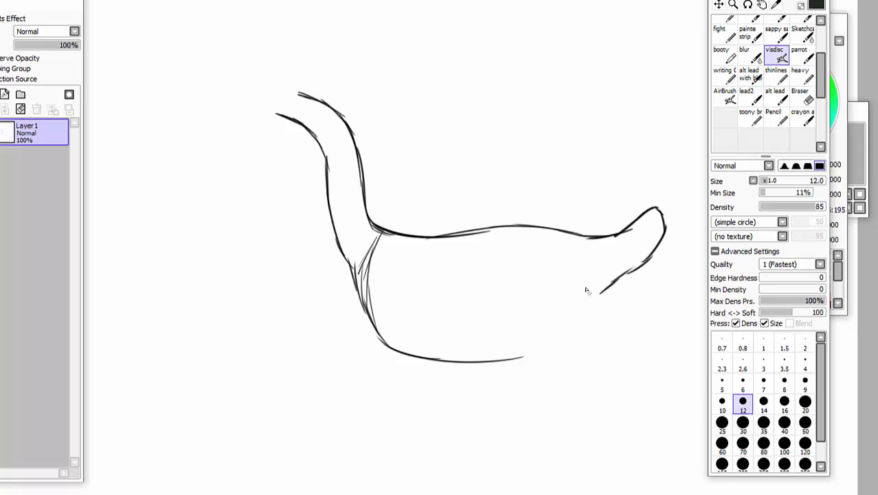
{"action": "left_click_drag", "start_coordinate": [507, 358], "coordinate": [591, 353]}
{"action": "mouse_move", "coordinate": [599, 294]}
{"action": "left_mouse_down"}
{"action": "mouse_move", "coordinate": [601, 338]}
{"action": "mouse_move", "coordinate": [565, 336]}
{"action": "left_mouse_up"}
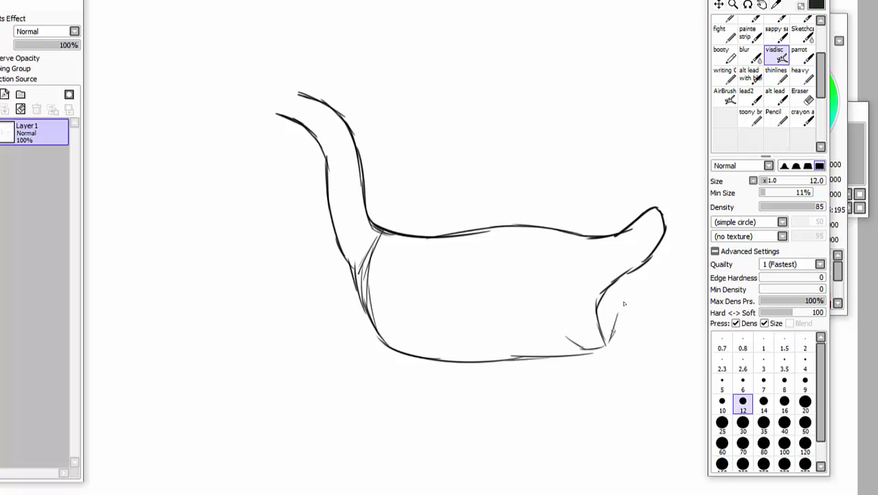
{"action": "left_click_drag", "start_coordinate": [623, 303], "coordinate": [610, 325]}
{"action": "left_click_drag", "start_coordinate": [622, 299], "coordinate": [626, 278]}
Sketch the pelvis inside the rear torso, with its front edge, backward-slanting lower bones and lines running into the tail
{"action": "left_click_drag", "start_coordinate": [480, 243], "coordinate": [514, 261]}
{"action": "mouse_move", "coordinate": [489, 249]}
{"action": "left_mouse_down"}
{"action": "mouse_move", "coordinate": [521, 277]}
{"action": "mouse_move", "coordinate": [516, 296]}
{"action": "left_mouse_up"}
{"action": "mouse_move", "coordinate": [515, 259]}
{"action": "left_mouse_down"}
{"action": "mouse_move", "coordinate": [513, 303]}
{"action": "mouse_move", "coordinate": [496, 331]}
{"action": "left_mouse_up"}
{"action": "left_click_drag", "start_coordinate": [557, 231], "coordinate": [605, 267]}
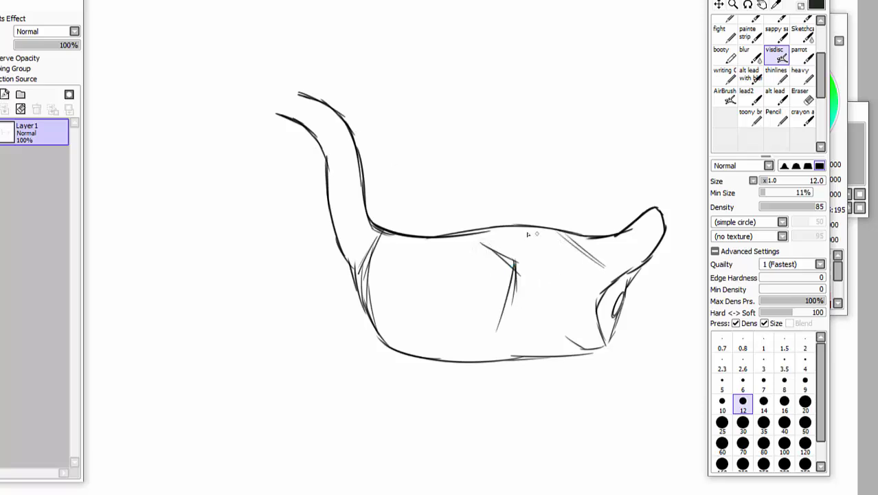
{"action": "mouse_move", "coordinate": [517, 225]}
{"action": "left_mouse_down"}
{"action": "mouse_move", "coordinate": [481, 235]}
{"action": "mouse_move", "coordinate": [489, 254]}
{"action": "left_mouse_up"}
{"action": "mouse_move", "coordinate": [489, 250]}
{"action": "left_mouse_down"}
{"action": "mouse_move", "coordinate": [540, 255]}
{"action": "mouse_move", "coordinate": [582, 326]}
{"action": "mouse_move", "coordinate": [591, 283]}
{"action": "mouse_move", "coordinate": [580, 262]}
{"action": "mouse_move", "coordinate": [598, 260]}
{"action": "mouse_move", "coordinate": [542, 264]}
{"action": "left_mouse_up"}
{"action": "left_click_drag", "start_coordinate": [537, 264], "coordinate": [573, 315]}
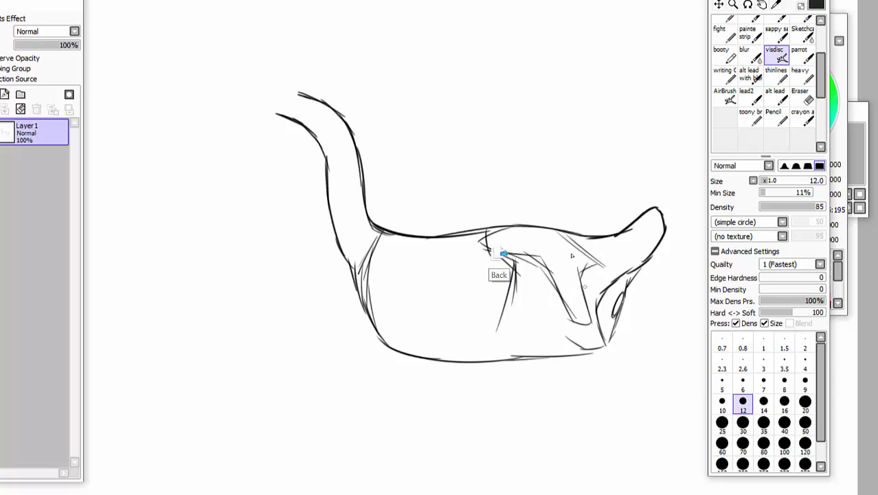
{"action": "left_click_drag", "start_coordinate": [582, 259], "coordinate": [646, 239]}
Draw the near hind leg from the hip with a forward-angled thigh, backward-slanting shin, long lower leg and flat foot
{"action": "scroll", "coordinate": [579, 127], "scroll_direction": "down", "scroll_amount": 5}
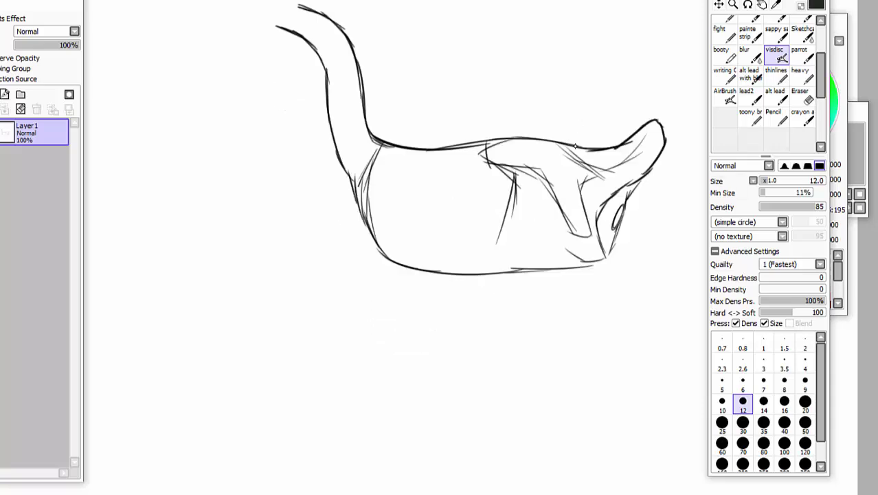
{"action": "mouse_move", "coordinate": [542, 143]}
{"action": "left_mouse_down"}
{"action": "mouse_move", "coordinate": [540, 172]}
{"action": "mouse_move", "coordinate": [528, 176]}
{"action": "mouse_move", "coordinate": [492, 249]}
{"action": "left_mouse_up"}
{"action": "left_click_drag", "start_coordinate": [478, 219], "coordinate": [522, 268]}
{"action": "mouse_move", "coordinate": [544, 147]}
{"action": "left_mouse_down"}
{"action": "mouse_move", "coordinate": [493, 206]}
{"action": "mouse_move", "coordinate": [543, 147]}
{"action": "left_mouse_up"}
{"action": "left_click_drag", "start_coordinate": [476, 209], "coordinate": [548, 313]}
{"action": "mouse_move", "coordinate": [505, 252]}
{"action": "left_mouse_down"}
{"action": "mouse_move", "coordinate": [552, 320]}
{"action": "mouse_move", "coordinate": [542, 354]}
{"action": "left_mouse_up"}
{"action": "mouse_move", "coordinate": [554, 300]}
{"action": "left_mouse_down"}
{"action": "mouse_move", "coordinate": [532, 386]}
{"action": "mouse_move", "coordinate": [509, 420]}
{"action": "mouse_move", "coordinate": [462, 426]}
{"action": "mouse_move", "coordinate": [528, 416]}
{"action": "left_mouse_up"}
{"action": "scroll", "coordinate": [470, 248], "scroll_direction": "up", "scroll_amount": 3}
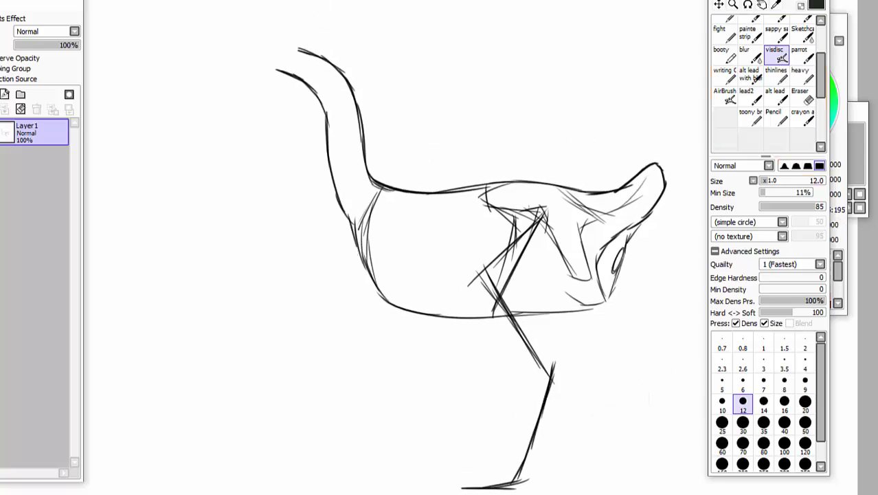
Draw the partly hidden far hind leg behind the near one, from below the belly to the foot
{"action": "left_click_drag", "start_coordinate": [546, 393], "coordinate": [523, 341]}
{"action": "mouse_move", "coordinate": [560, 314]}
{"action": "left_mouse_down"}
{"action": "mouse_move", "coordinate": [596, 349]}
{"action": "mouse_move", "coordinate": [571, 461]}
{"action": "left_mouse_up"}
{"action": "left_click_drag", "start_coordinate": [585, 406], "coordinate": [573, 460]}
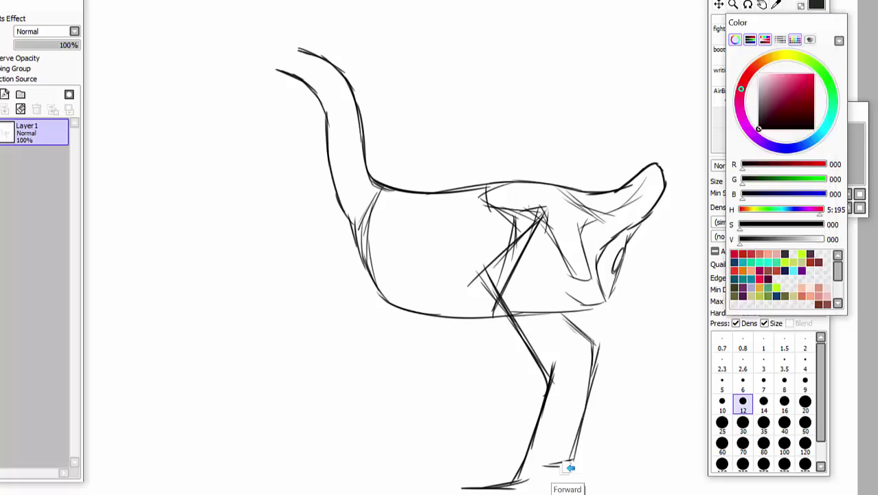
Sketch the shoulder blade and folded wing bones, running back from the shoulder toward the pelvis, forward again, then down and back
{"action": "left_click_drag", "start_coordinate": [423, 202], "coordinate": [371, 225]}
{"action": "left_click_drag", "start_coordinate": [464, 196], "coordinate": [366, 224]}
{"action": "mouse_move", "coordinate": [408, 200]}
{"action": "left_mouse_down"}
{"action": "mouse_move", "coordinate": [371, 235]}
{"action": "mouse_move", "coordinate": [374, 244]}
{"action": "left_mouse_up"}
{"action": "mouse_move", "coordinate": [374, 244]}
{"action": "left_mouse_down"}
{"action": "mouse_move", "coordinate": [412, 208]}
{"action": "mouse_move", "coordinate": [475, 185]}
{"action": "left_mouse_up"}
{"action": "left_click_drag", "start_coordinate": [356, 225], "coordinate": [446, 195]}
{"action": "left_click_drag", "start_coordinate": [389, 218], "coordinate": [357, 240]}
{"action": "left_click_drag", "start_coordinate": [417, 223], "coordinate": [366, 239]}
{"action": "mouse_move", "coordinate": [471, 213]}
{"action": "left_mouse_down"}
{"action": "mouse_move", "coordinate": [371, 238]}
{"action": "mouse_move", "coordinate": [382, 243]}
{"action": "left_mouse_up"}
{"action": "left_click_drag", "start_coordinate": [506, 207], "coordinate": [441, 222]}
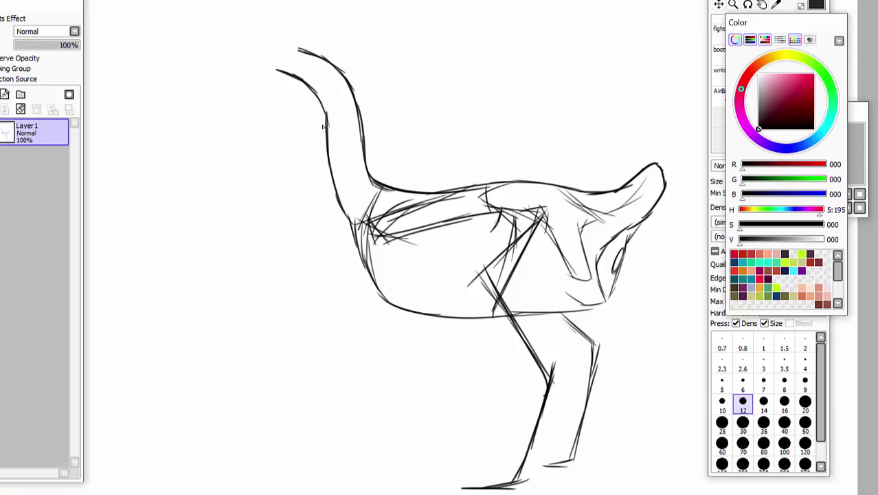
{"action": "left_click_drag", "start_coordinate": [501, 217], "coordinate": [390, 279]}
{"action": "mouse_move", "coordinate": [396, 272]}
{"action": "left_mouse_down"}
{"action": "mouse_move", "coordinate": [407, 320]}
{"action": "mouse_move", "coordinate": [441, 359]}
{"action": "left_mouse_up"}
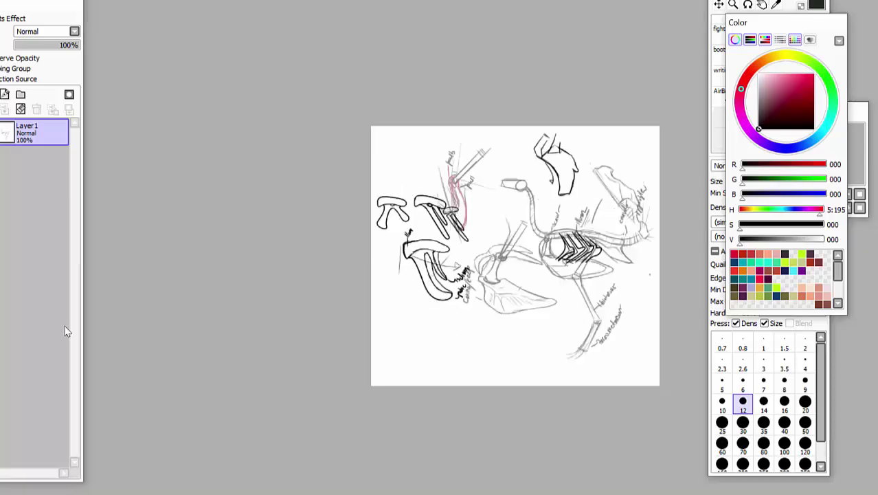
Sketch a long diagonal limb bone with a knobbed upper end in the empty area below the pelvis drawings
{"action": "scroll", "coordinate": [424, 246], "scroll_direction": "up", "scroll_amount": 6}
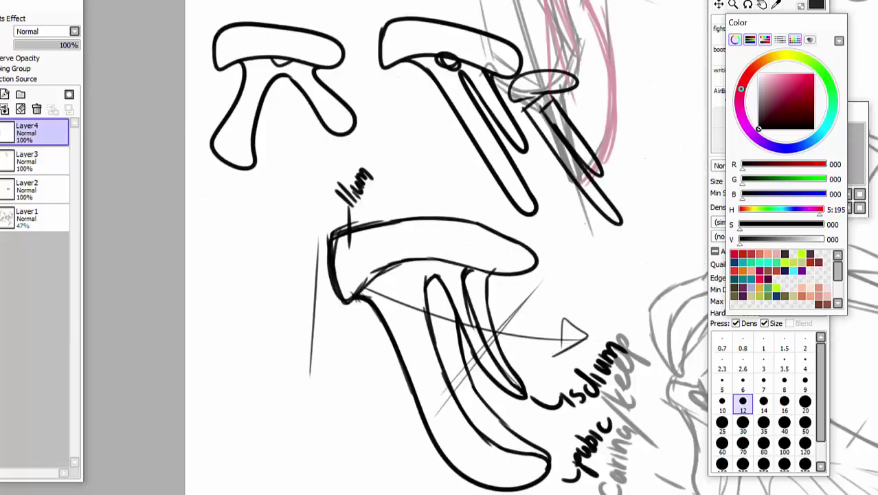
{"action": "left_click_drag", "start_coordinate": [576, 421], "coordinate": [577, 21]}
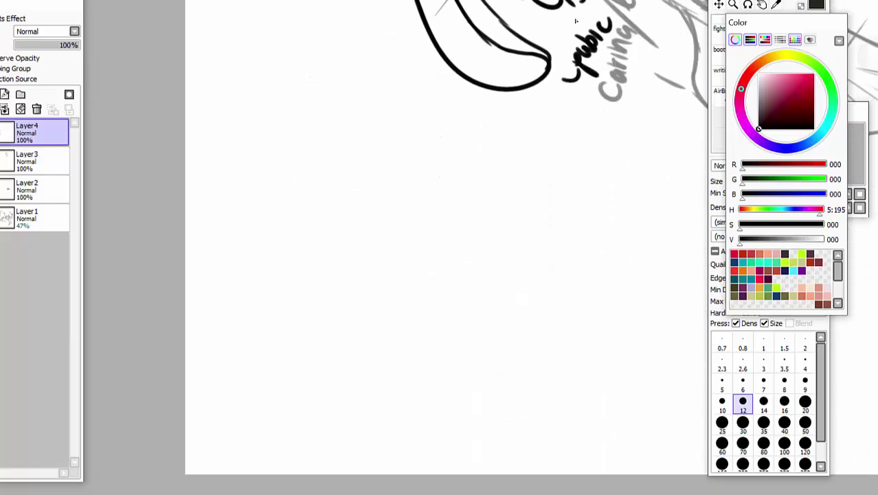
{"action": "mouse_move", "coordinate": [528, 173]}
{"action": "left_mouse_down"}
{"action": "mouse_move", "coordinate": [487, 152]}
{"action": "mouse_move", "coordinate": [484, 187]}
{"action": "mouse_move", "coordinate": [499, 220]}
{"action": "left_mouse_up"}
{"action": "mouse_move", "coordinate": [545, 179]}
{"action": "left_mouse_down"}
{"action": "mouse_move", "coordinate": [526, 205]}
{"action": "mouse_move", "coordinate": [564, 281]}
{"action": "left_mouse_up"}
{"action": "left_click_drag", "start_coordinate": [474, 170], "coordinate": [545, 295]}
{"action": "left_click_drag", "start_coordinate": [495, 217], "coordinate": [574, 335]}
{"action": "mouse_move", "coordinate": [532, 210]}
{"action": "left_mouse_down"}
{"action": "mouse_move", "coordinate": [597, 333]}
{"action": "mouse_move", "coordinate": [566, 334]}
{"action": "left_mouse_up"}
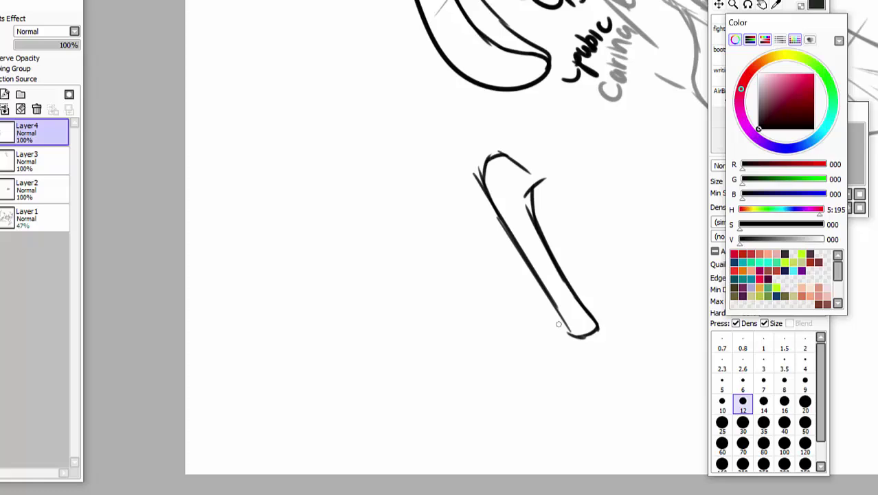
{"action": "mouse_move", "coordinate": [543, 289]}
{"action": "left_mouse_down"}
{"action": "mouse_move", "coordinate": [572, 340]}
{"action": "mouse_move", "coordinate": [596, 339]}
{"action": "mouse_move", "coordinate": [600, 348]}
{"action": "left_mouse_up"}
{"action": "left_click_drag", "start_coordinate": [485, 169], "coordinate": [508, 158]}
{"action": "mouse_move", "coordinate": [532, 198]}
{"action": "left_mouse_down"}
{"action": "mouse_move", "coordinate": [547, 173]}
{"action": "mouse_move", "coordinate": [542, 165]}
{"action": "mouse_move", "coordinate": [492, 165]}
{"action": "mouse_move", "coordinate": [493, 187]}
{"action": "left_mouse_up"}
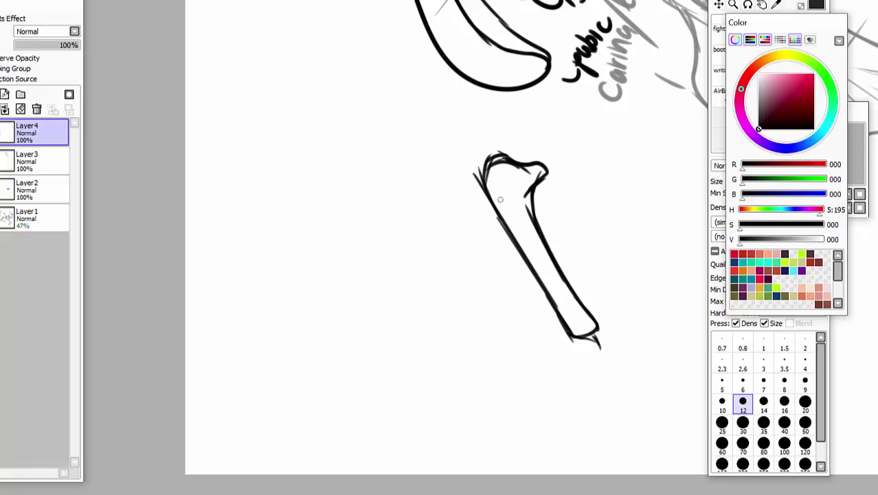
Undo all the strokes of the diagonal limb bone below the pelvis drawings
{"action": "left_click", "coordinate": [764, 78]}
{"action": "key", "text": "ctrl+z"}
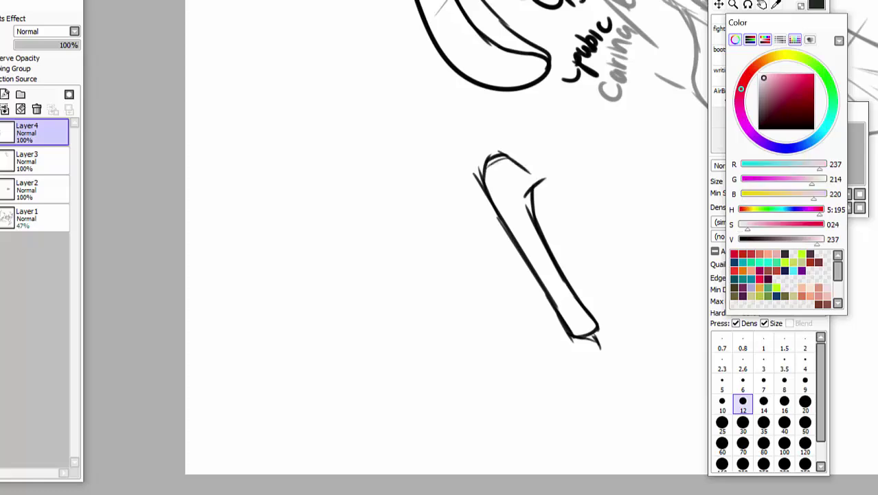
{"action": "key", "text": "ctrl+z"}
{"action": "key", "text": "ctrl+z"}
{"action": "key", "text": "ctrl+z"}
{"action": "key", "text": "ctrl+z"}
{"action": "key", "text": "ctrl+z"}
{"action": "key", "text": "ctrl+z"}
{"action": "key", "text": "ctrl+z"}
{"action": "key", "text": "ctrl+z"}
{"action": "key", "text": "ctrl+z"}
{"action": "key", "text": "ctrl+z"}
{"action": "key", "text": "ctrl+z"}
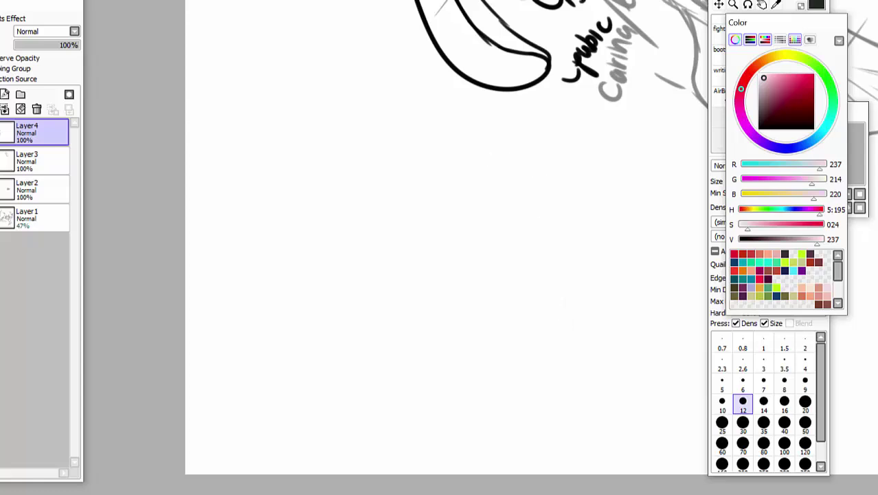
On a new layer, sketch the wing's main hand bone in black below the pelvis, as a narrow slanted shape with an inner gap
{"action": "left_click", "coordinate": [2, 94]}
{"action": "left_click", "coordinate": [818, 136]}
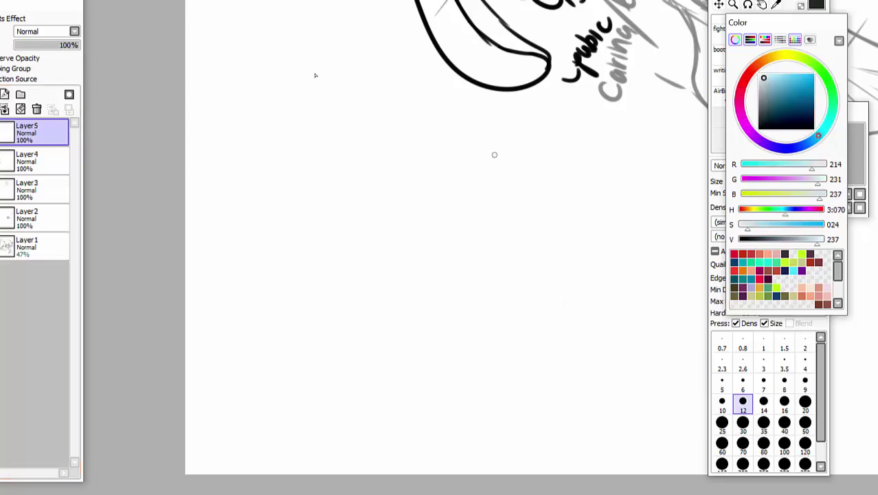
{"action": "mouse_move", "coordinate": [494, 155]}
{"action": "left_mouse_down"}
{"action": "mouse_move", "coordinate": [483, 138]}
{"action": "mouse_move", "coordinate": [498, 169]}
{"action": "left_mouse_up"}
{"action": "left_click", "coordinate": [758, 128]}
{"action": "mouse_move", "coordinate": [486, 133]}
{"action": "left_mouse_down"}
{"action": "mouse_move", "coordinate": [442, 155]}
{"action": "mouse_move", "coordinate": [423, 154]}
{"action": "mouse_move", "coordinate": [378, 186]}
{"action": "left_mouse_up"}
{"action": "left_click_drag", "start_coordinate": [422, 160], "coordinate": [385, 182]}
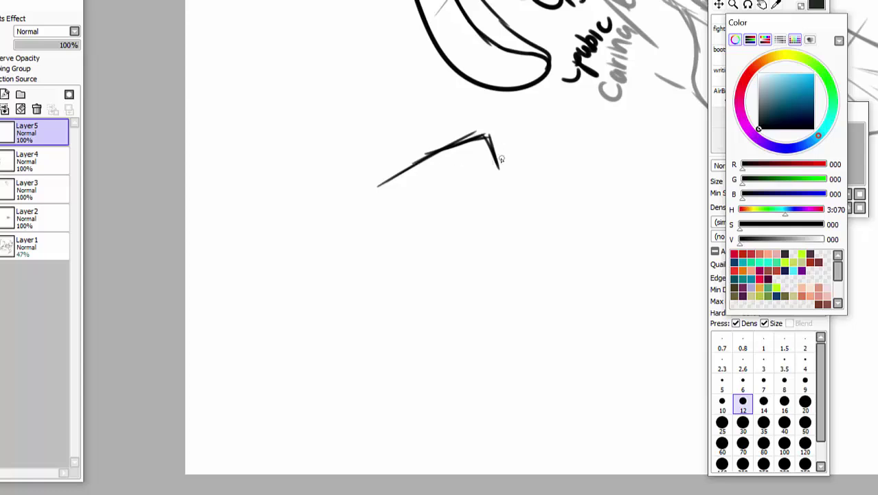
{"action": "mouse_move", "coordinate": [500, 159]}
{"action": "left_mouse_down"}
{"action": "mouse_move", "coordinate": [482, 172]}
{"action": "mouse_move", "coordinate": [498, 156]}
{"action": "mouse_move", "coordinate": [415, 174]}
{"action": "mouse_move", "coordinate": [379, 199]}
{"action": "mouse_move", "coordinate": [373, 188]}
{"action": "mouse_move", "coordinate": [409, 163]}
{"action": "mouse_move", "coordinate": [482, 151]}
{"action": "mouse_move", "coordinate": [489, 168]}
{"action": "mouse_move", "coordinate": [438, 194]}
{"action": "left_mouse_up"}
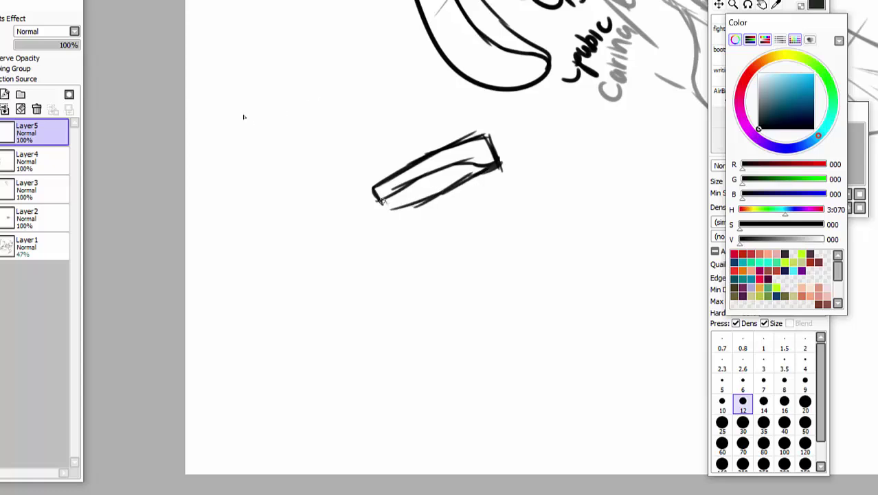
{"action": "left_click_drag", "start_coordinate": [378, 208], "coordinate": [482, 160]}
{"action": "left_click_drag", "start_coordinate": [483, 167], "coordinate": [382, 213]}
{"action": "mouse_move", "coordinate": [376, 192]}
{"action": "left_mouse_down"}
{"action": "mouse_move", "coordinate": [395, 216]}
{"action": "mouse_move", "coordinate": [431, 184]}
{"action": "left_mouse_up"}
Add the thumb bone at the wrist end, two tapering finger bones at the far tip and a small digit beside them
{"action": "mouse_move", "coordinate": [488, 132]}
{"action": "left_mouse_down"}
{"action": "mouse_move", "coordinate": [498, 141]}
{"action": "mouse_move", "coordinate": [462, 129]}
{"action": "mouse_move", "coordinate": [472, 121]}
{"action": "mouse_move", "coordinate": [486, 133]}
{"action": "mouse_move", "coordinate": [500, 120]}
{"action": "left_mouse_up"}
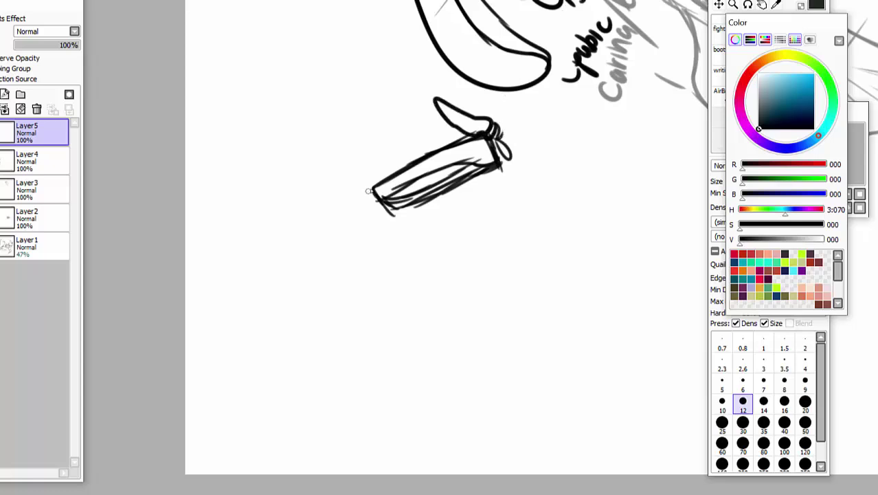
{"action": "mouse_move", "coordinate": [374, 212]}
{"action": "left_mouse_down"}
{"action": "mouse_move", "coordinate": [369, 203]}
{"action": "mouse_move", "coordinate": [345, 208]}
{"action": "mouse_move", "coordinate": [309, 273]}
{"action": "mouse_move", "coordinate": [325, 261]}
{"action": "mouse_move", "coordinate": [333, 222]}
{"action": "mouse_move", "coordinate": [373, 209]}
{"action": "left_mouse_up"}
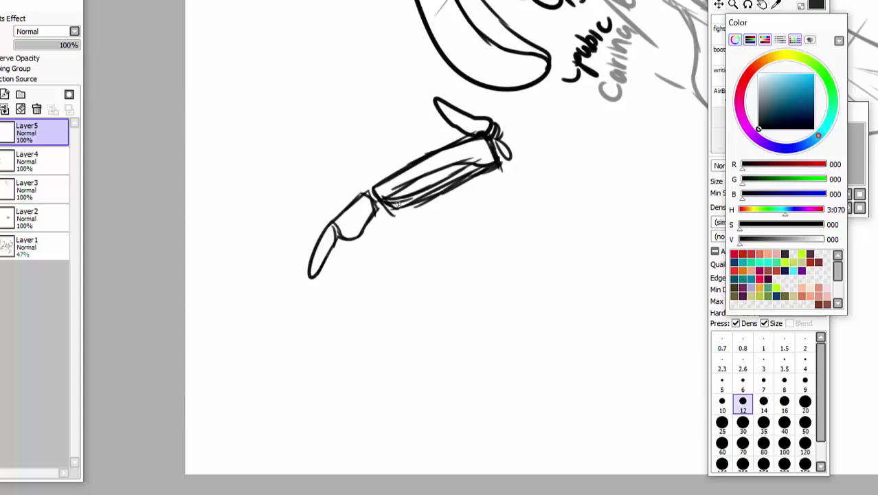
{"action": "right_click", "coordinate": [393, 217]}
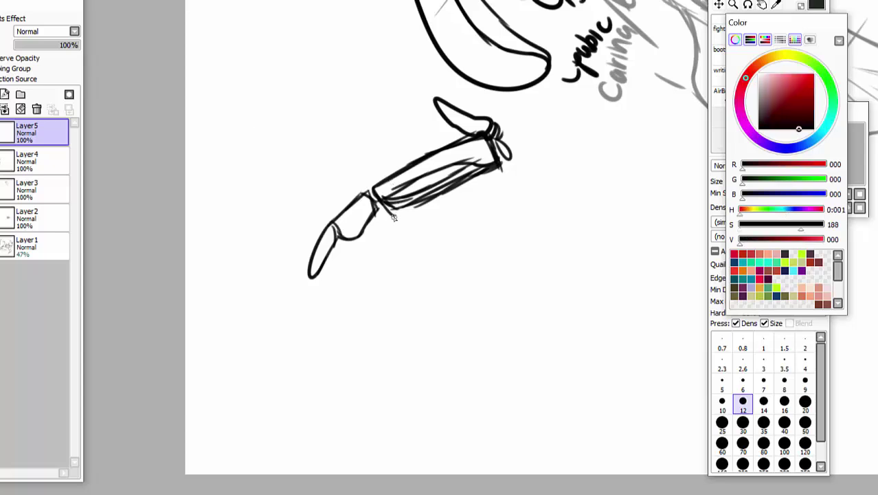
{"action": "mouse_move", "coordinate": [382, 210]}
{"action": "left_mouse_down"}
{"action": "mouse_move", "coordinate": [374, 245]}
{"action": "mouse_move", "coordinate": [392, 218]}
{"action": "mouse_move", "coordinate": [377, 234]}
{"action": "left_mouse_up"}
Draw the small wrist bone and outline the long radius running diagonally down and back from the wrist
{"action": "mouse_move", "coordinate": [506, 140]}
{"action": "left_mouse_down"}
{"action": "mouse_move", "coordinate": [504, 170]}
{"action": "mouse_move", "coordinate": [515, 129]}
{"action": "left_mouse_up"}
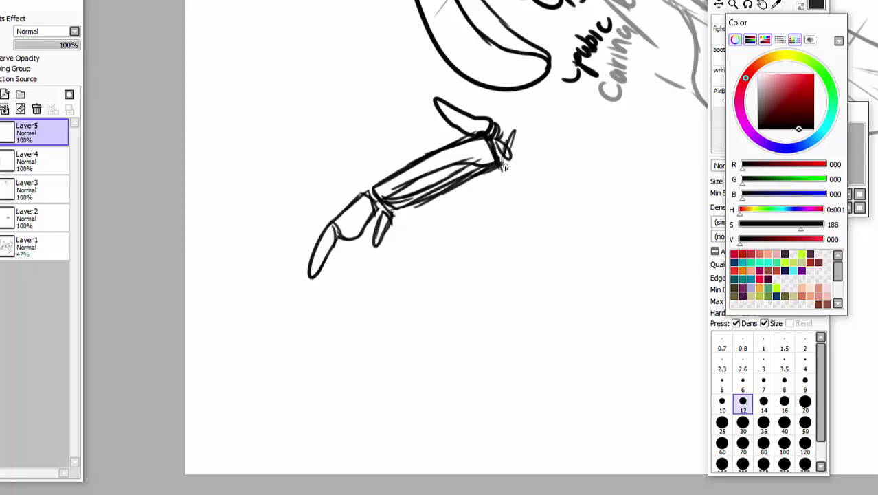
{"action": "mouse_move", "coordinate": [489, 169]}
{"action": "left_mouse_down"}
{"action": "mouse_move", "coordinate": [527, 173]}
{"action": "mouse_move", "coordinate": [516, 128]}
{"action": "mouse_move", "coordinate": [569, 182]}
{"action": "left_mouse_up"}
{"action": "left_click_drag", "start_coordinate": [522, 152], "coordinate": [656, 267]}
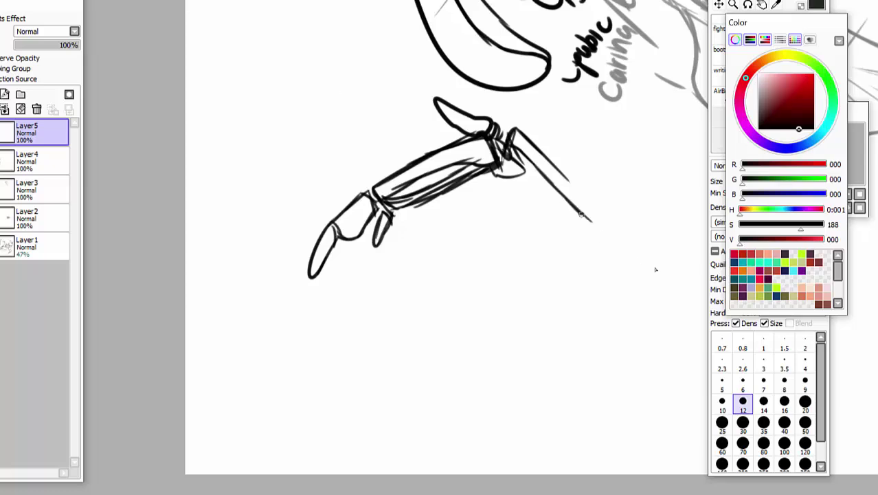
{"action": "mouse_move", "coordinate": [519, 133]}
{"action": "left_mouse_down"}
{"action": "mouse_move", "coordinate": [673, 256]}
{"action": "mouse_move", "coordinate": [661, 273]}
{"action": "mouse_move", "coordinate": [625, 252]}
{"action": "left_mouse_up"}
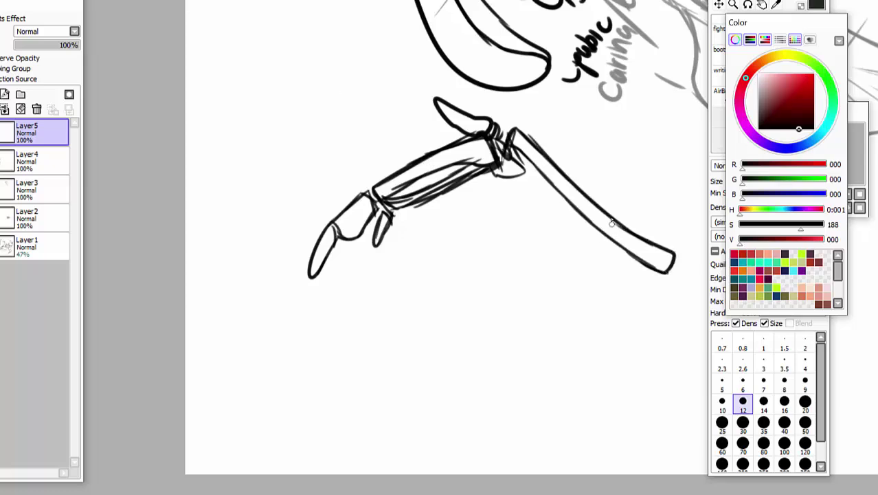
Label the first forearm bone "radius" and draw the parallel bone beneath it with the label "Ulna"
{"action": "mouse_move", "coordinate": [608, 221]}
{"action": "left_mouse_down"}
{"action": "mouse_move", "coordinate": [616, 197]}
{"action": "mouse_move", "coordinate": [642, 187]}
{"action": "mouse_move", "coordinate": [632, 171]}
{"action": "mouse_move", "coordinate": [644, 164]}
{"action": "left_mouse_up"}
{"action": "left_click_drag", "start_coordinate": [636, 180], "coordinate": [652, 163]}
{"action": "mouse_move", "coordinate": [511, 152]}
{"action": "left_mouse_down"}
{"action": "mouse_move", "coordinate": [540, 194]}
{"action": "mouse_move", "coordinate": [636, 275]}
{"action": "mouse_move", "coordinate": [674, 296]}
{"action": "mouse_move", "coordinate": [659, 275]}
{"action": "mouse_move", "coordinate": [632, 336]}
{"action": "mouse_move", "coordinate": [671, 315]}
{"action": "left_mouse_up"}
{"action": "left_click_drag", "start_coordinate": [393, 316], "coordinate": [266, 316]}
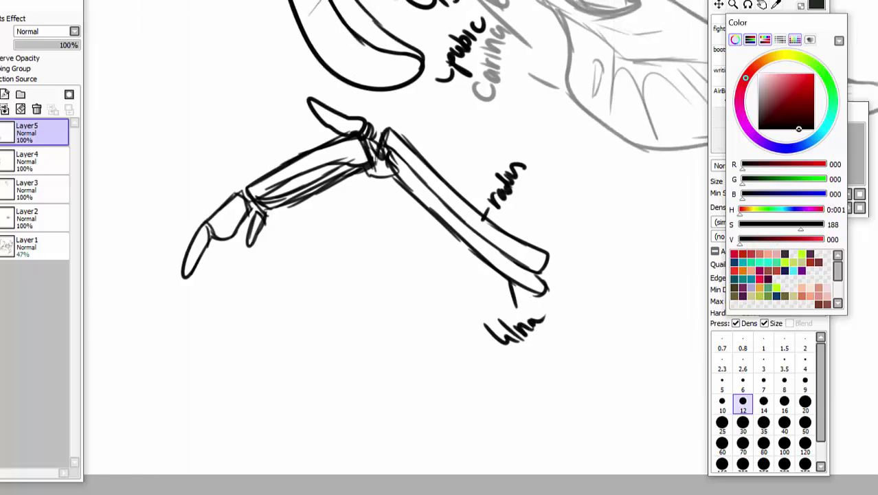
Lasso the radius and ulna together with their labels, leaving the hand bones outside the selection
{"action": "double_click", "coordinate": [719, 5]}
{"action": "left_click", "coordinate": [510, 155]}
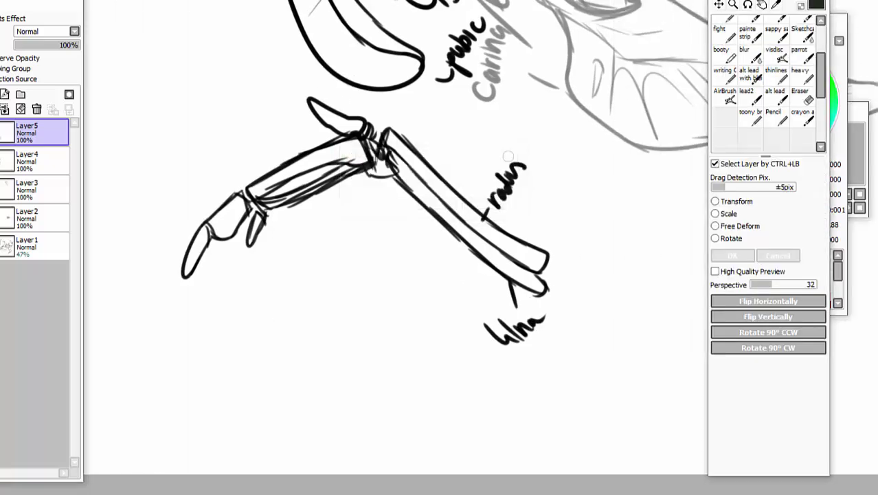
{"action": "left_click", "coordinate": [747, 0]}
{"action": "double_click", "coordinate": [733, 0]}
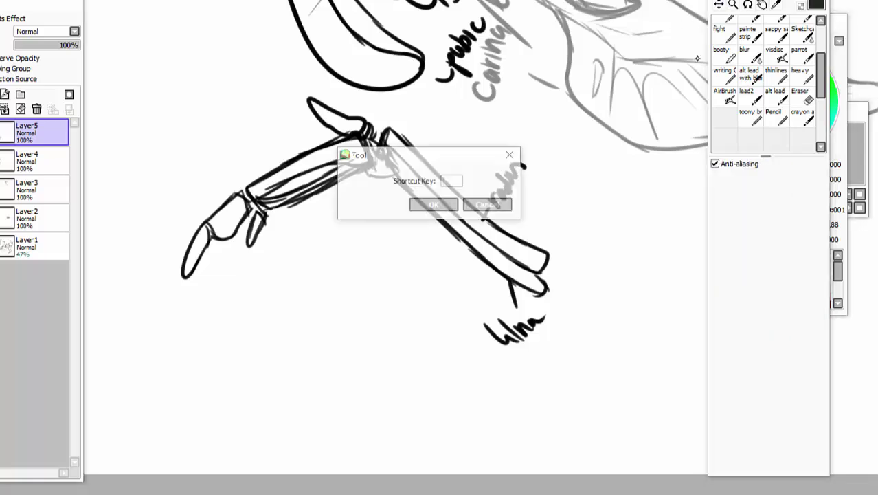
{"action": "left_click", "coordinate": [508, 154]}
{"action": "mouse_move", "coordinate": [465, 376]}
{"action": "left_mouse_down"}
{"action": "mouse_move", "coordinate": [601, 255]}
{"action": "mouse_move", "coordinate": [417, 118]}
{"action": "mouse_move", "coordinate": [382, 134]}
{"action": "mouse_move", "coordinate": [397, 235]}
{"action": "mouse_move", "coordinate": [466, 374]}
{"action": "left_mouse_up"}
Try to stretch the selected forearm bones downward and outward with Free Deform
{"action": "key", "text": "ctrl+t"}
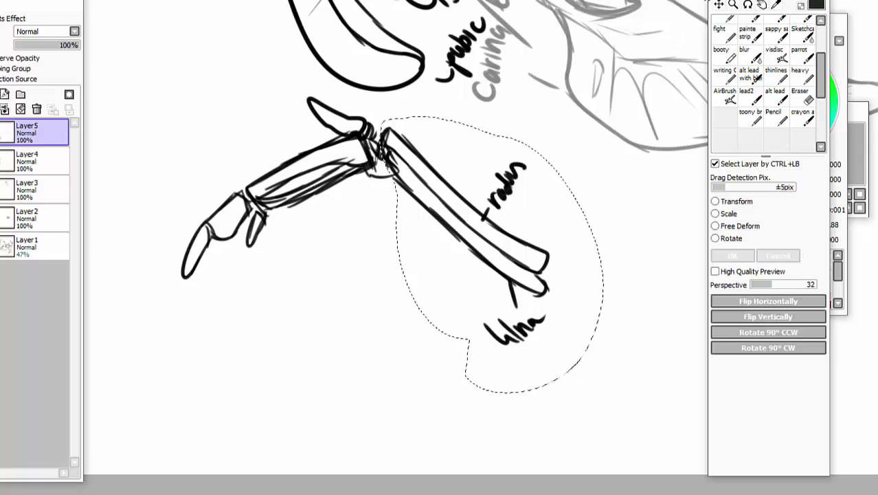
{"action": "left_click_drag", "start_coordinate": [551, 345], "coordinate": [671, 416]}
{"action": "left_click_drag", "start_coordinate": [382, 416], "coordinate": [376, 385]}
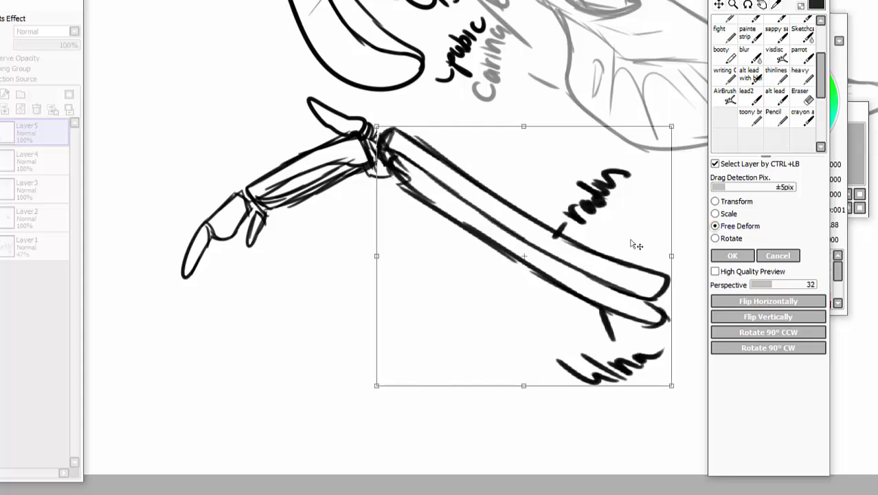
{"action": "left_click", "coordinate": [774, 254]}
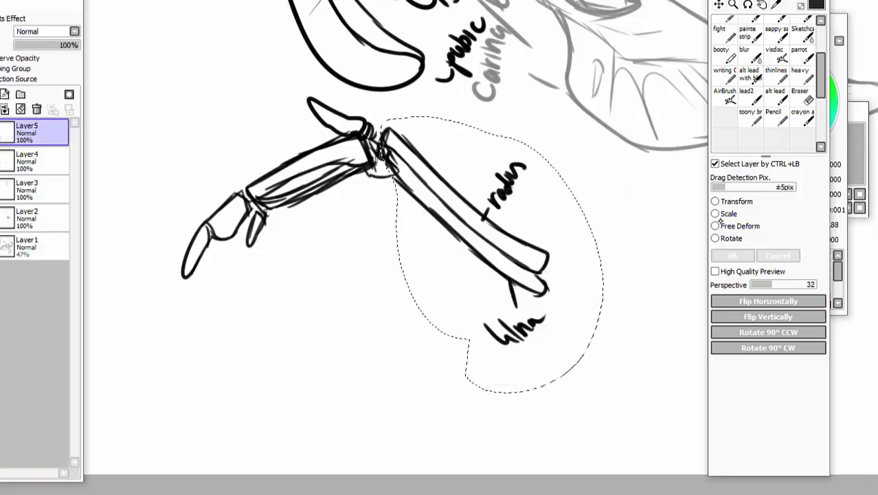
Free Deform the selected forearm bones so they extend longer away from the wrist, apply it and clear the selection
{"action": "left_click", "coordinate": [715, 225]}
{"action": "left_click_drag", "start_coordinate": [550, 346], "coordinate": [639, 398]}
{"action": "left_click_drag", "start_coordinate": [380, 345], "coordinate": [364, 375]}
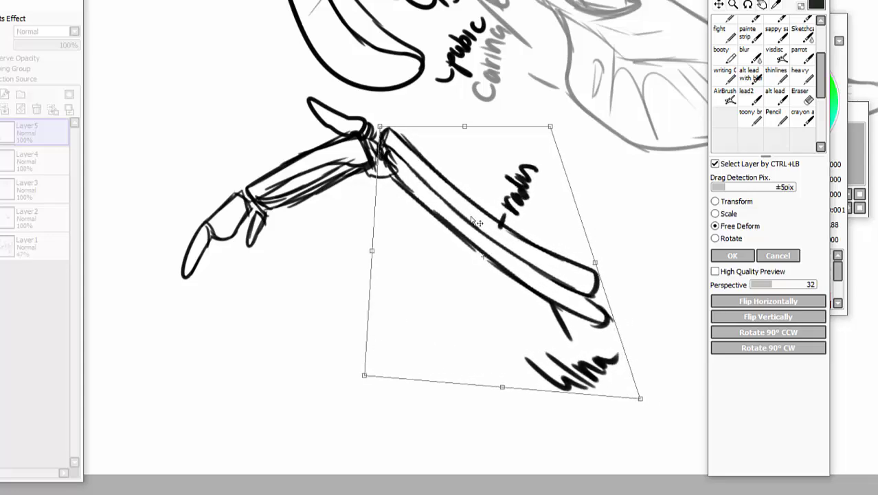
{"action": "left_click_drag", "start_coordinate": [550, 126], "coordinate": [595, 147]}
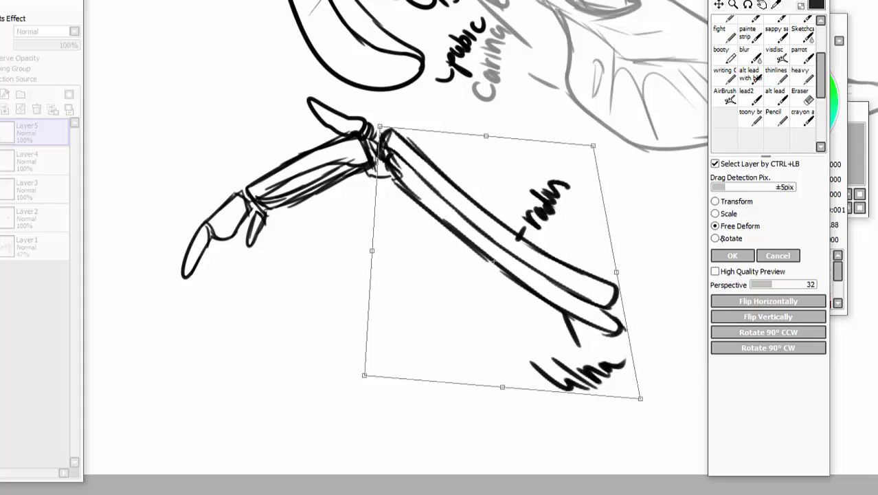
{"action": "left_click", "coordinate": [732, 255]}
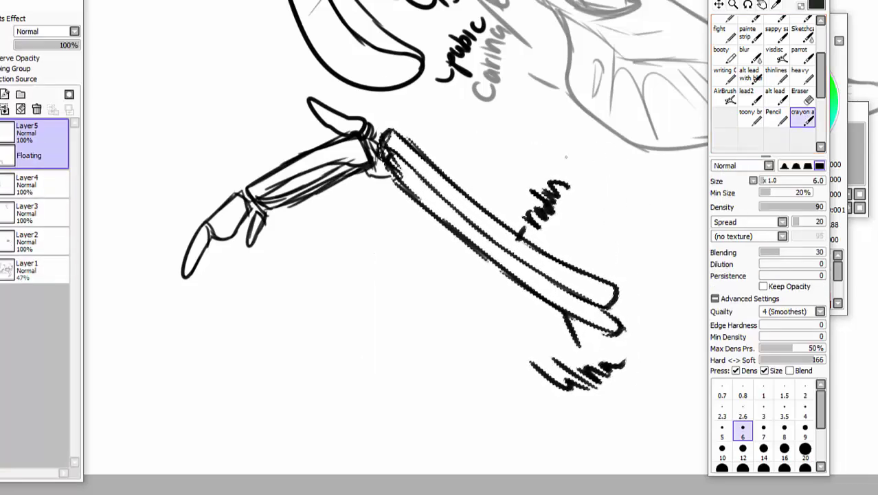
{"action": "left_click", "coordinate": [143, 0]}
{"action": "left_click", "coordinate": [151, 0]}
Lasso the "Ulna" label and its pointer line below the forearm and cut them out
{"action": "key", "text": "ctrl+0"}
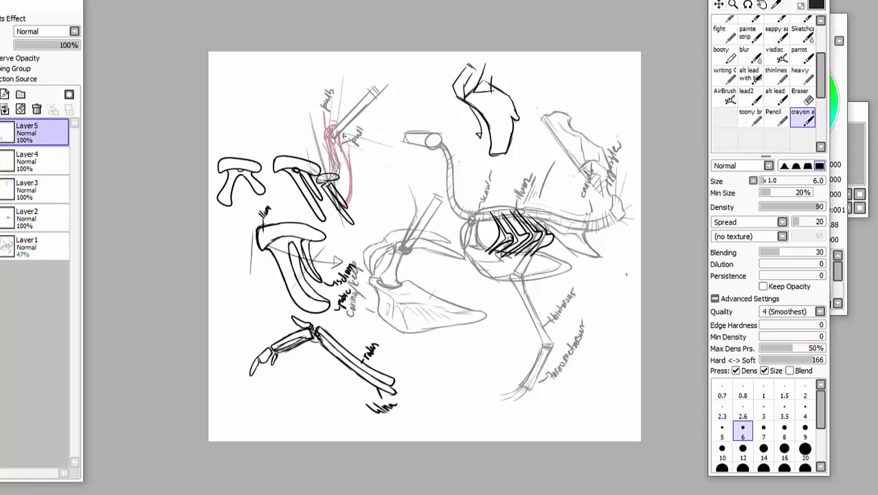
{"action": "scroll", "coordinate": [423, 246], "scroll_direction": "up", "scroll_amount": 6}
{"action": "left_click_drag", "start_coordinate": [578, 146], "coordinate": [578, 0]}
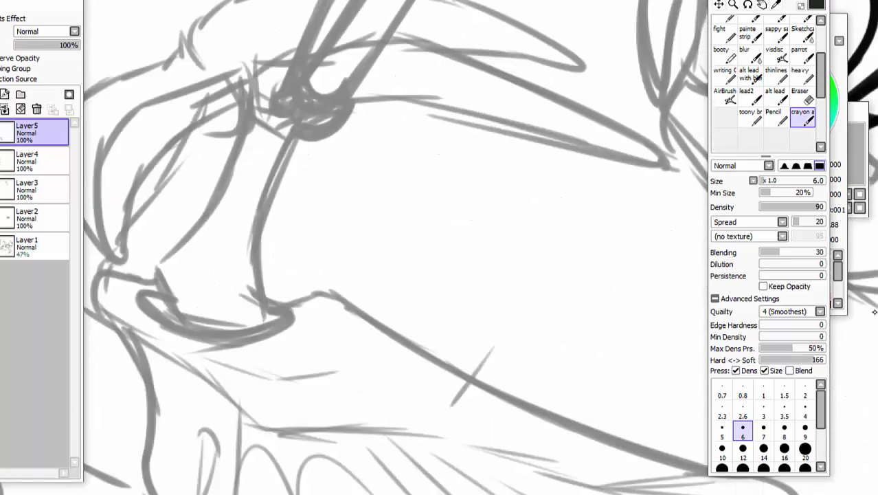
{"action": "left_click_drag", "start_coordinate": [652, 412], "coordinate": [439, 68]}
{"action": "left_click_drag", "start_coordinate": [862, 365], "coordinate": [862, 302]}
{"action": "scroll", "coordinate": [395, 247], "scroll_direction": "down", "scroll_amount": 2}
{"action": "scroll", "coordinate": [424, 246], "scroll_direction": "down", "scroll_amount": 1}
{"action": "mouse_move", "coordinate": [315, 308]}
{"action": "left_mouse_down"}
{"action": "mouse_move", "coordinate": [272, 280]}
{"action": "mouse_move", "coordinate": [305, 332]}
{"action": "left_mouse_up"}
{"action": "left_click", "coordinate": [736, 1]}
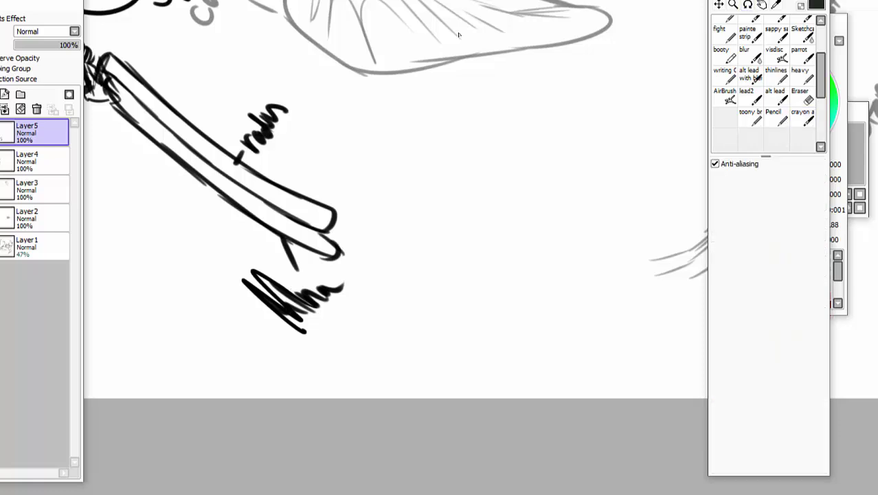
{"action": "left_click_drag", "start_coordinate": [325, 344], "coordinate": [329, 272]}
{"action": "mouse_move", "coordinate": [282, 241]}
{"action": "left_mouse_down"}
{"action": "mouse_move", "coordinate": [264, 388]}
{"action": "mouse_move", "coordinate": [340, 368]}
{"action": "left_mouse_up"}
{"action": "left_click", "coordinate": [27, 1]}
{"action": "left_click", "coordinate": [42, 10]}
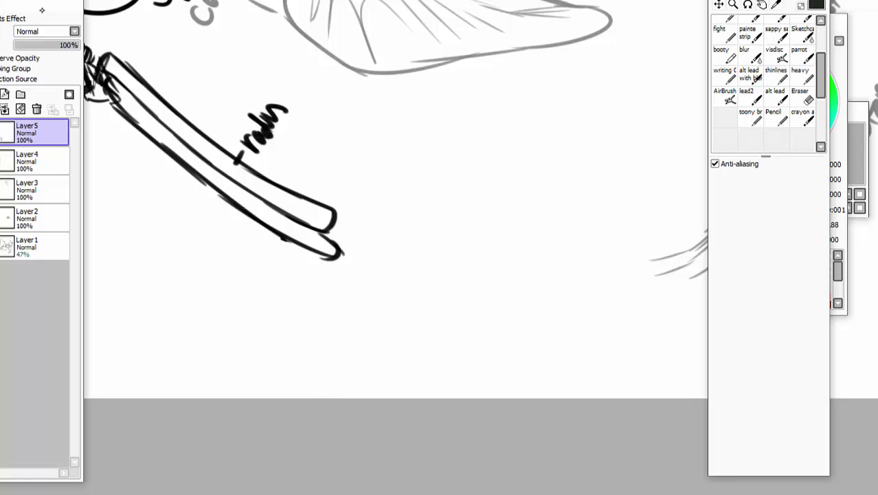
Lasso the "radius" label above the forearm and cut it out
{"action": "mouse_move", "coordinate": [228, 151]}
{"action": "left_mouse_down"}
{"action": "mouse_move", "coordinate": [315, 90]}
{"action": "mouse_move", "coordinate": [203, 123]}
{"action": "mouse_move", "coordinate": [239, 153]}
{"action": "left_mouse_up"}
{"action": "left_click", "coordinate": [28, 1]}
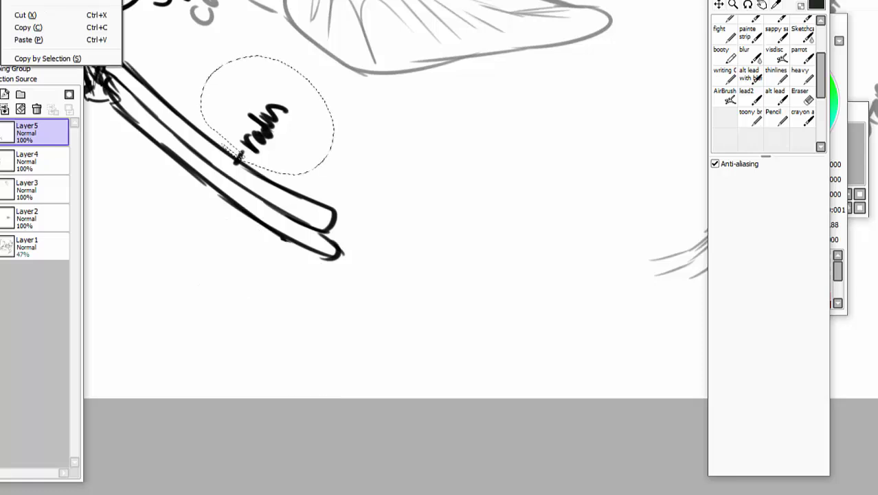
{"action": "left_click", "coordinate": [50, 14]}
{"action": "left_click", "coordinate": [802, 76]}
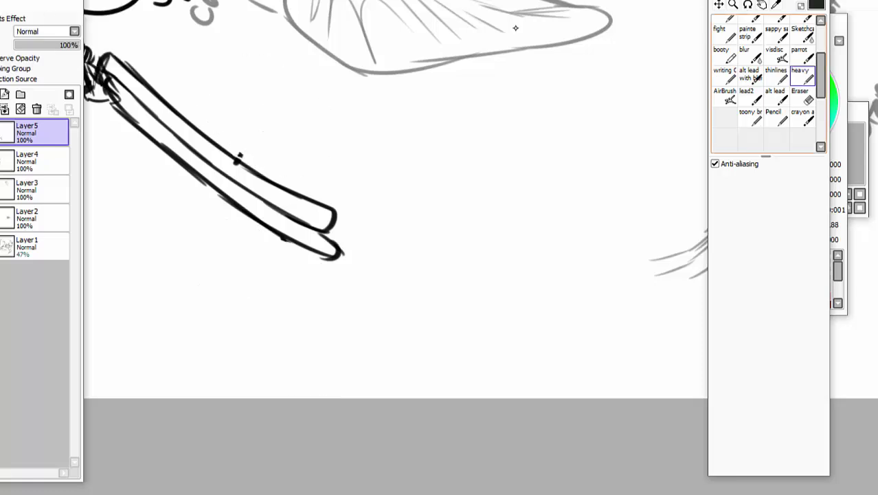
{"action": "left_click_drag", "start_coordinate": [180, 164], "coordinate": [242, 213]}
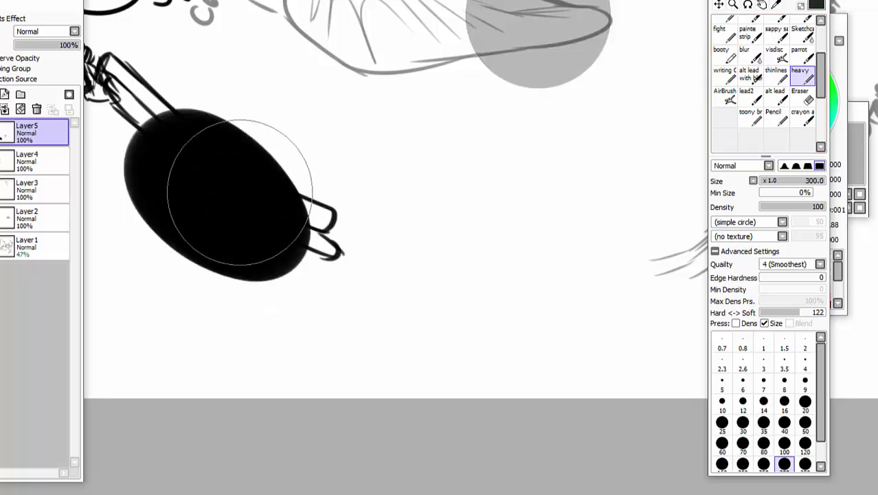
{"action": "key", "text": "ctrl+z"}
Switch to the visdisc brush for further drawing on the forearm
{"action": "left_click", "coordinate": [776, 55]}
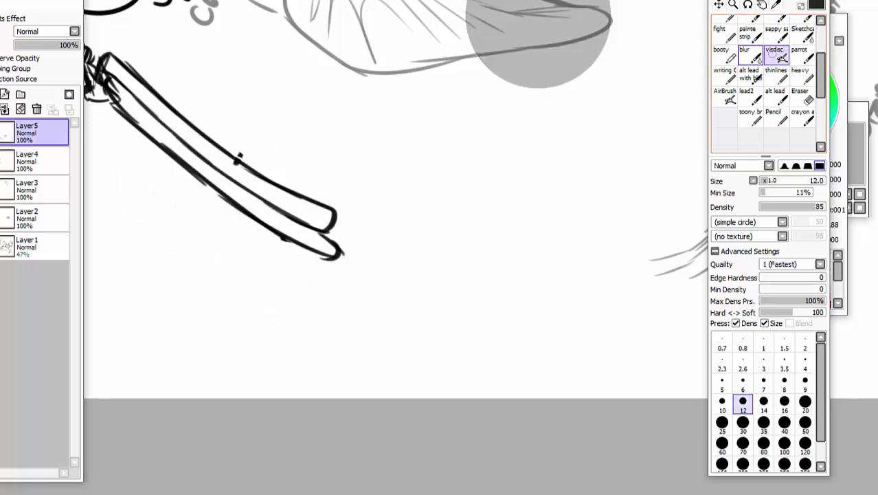
Thicken the lower forearm bone's outline and round off both forearm bones at the elbow end
{"action": "left_click_drag", "start_coordinate": [197, 181], "coordinate": [337, 271]}
{"action": "left_click_drag", "start_coordinate": [267, 236], "coordinate": [336, 270]}
{"action": "mouse_move", "coordinate": [336, 268]}
{"action": "left_mouse_down"}
{"action": "mouse_move", "coordinate": [337, 249]}
{"action": "mouse_move", "coordinate": [317, 233]}
{"action": "left_mouse_up"}
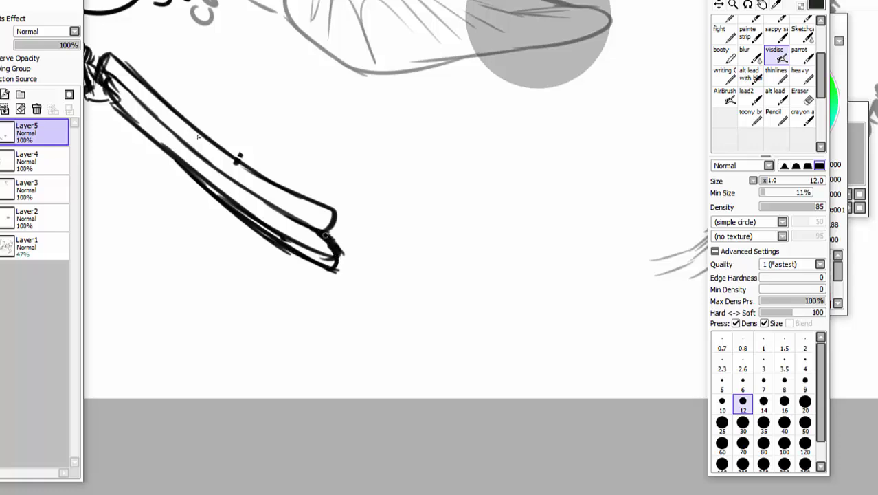
{"action": "mouse_move", "coordinate": [331, 237]}
{"action": "left_mouse_down"}
{"action": "mouse_move", "coordinate": [337, 209]}
{"action": "mouse_move", "coordinate": [280, 189]}
{"action": "left_mouse_up"}
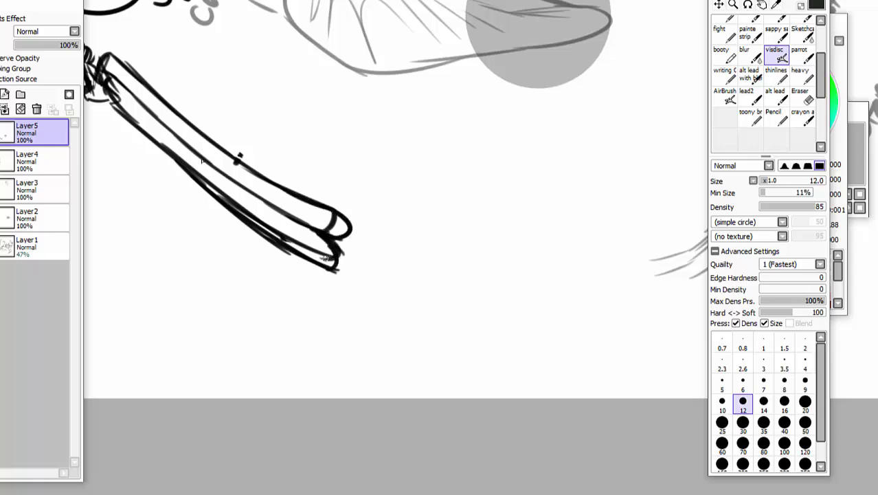
Sketch the elbow joint at the end of the forearm bones, starting the rounded lower tip of the upper-arm bone
{"action": "left_click_drag", "start_coordinate": [321, 266], "coordinate": [347, 274]}
{"action": "mouse_move", "coordinate": [335, 267]}
{"action": "left_mouse_down"}
{"action": "mouse_move", "coordinate": [361, 259]}
{"action": "mouse_move", "coordinate": [336, 212]}
{"action": "mouse_move", "coordinate": [326, 246]}
{"action": "mouse_move", "coordinate": [360, 235]}
{"action": "mouse_move", "coordinate": [343, 269]}
{"action": "left_mouse_up"}
{"action": "mouse_move", "coordinate": [349, 218]}
{"action": "left_mouse_down"}
{"action": "mouse_move", "coordinate": [356, 251]}
{"action": "mouse_move", "coordinate": [381, 252]}
{"action": "mouse_move", "coordinate": [329, 241]}
{"action": "left_mouse_up"}
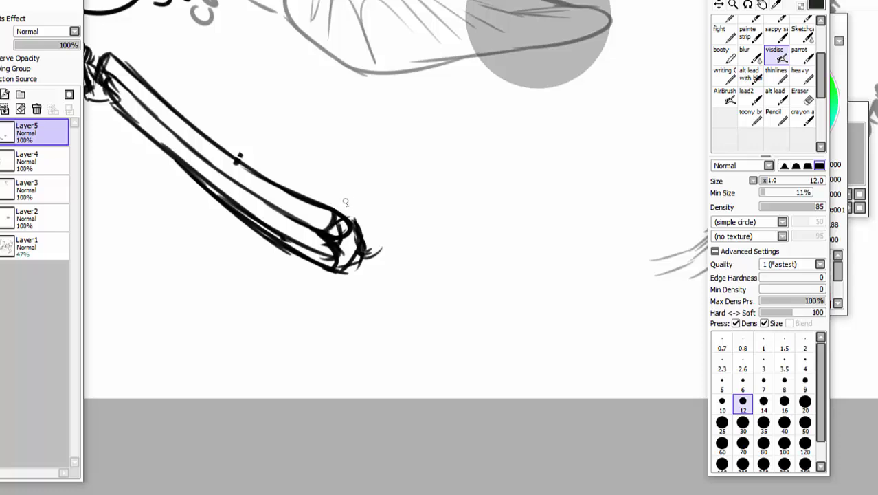
{"action": "mouse_move", "coordinate": [369, 246]}
{"action": "left_mouse_down"}
{"action": "mouse_move", "coordinate": [353, 200]}
{"action": "mouse_move", "coordinate": [371, 250]}
{"action": "mouse_move", "coordinate": [386, 259]}
{"action": "mouse_move", "coordinate": [360, 241]}
{"action": "mouse_move", "coordinate": [388, 264]}
{"action": "mouse_move", "coordinate": [364, 189]}
{"action": "left_mouse_up"}
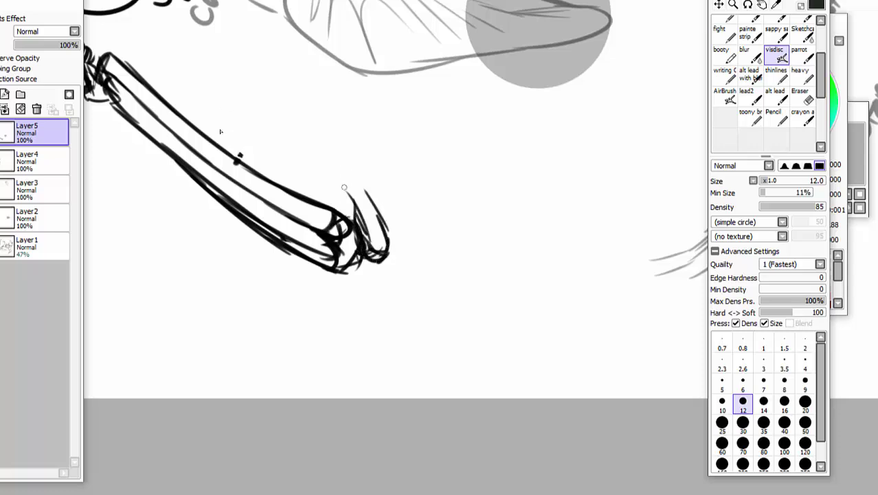
Outline the upper-arm bone from the elbow up to a rounded shoulder head, roughly parallel to the forearm
{"action": "mouse_move", "coordinate": [345, 218]}
{"action": "left_mouse_down"}
{"action": "mouse_move", "coordinate": [225, 91]}
{"action": "mouse_move", "coordinate": [215, 49]}
{"action": "mouse_move", "coordinate": [227, 29]}
{"action": "mouse_move", "coordinate": [259, 34]}
{"action": "mouse_move", "coordinate": [268, 100]}
{"action": "left_mouse_up"}
{"action": "mouse_move", "coordinate": [251, 61]}
{"action": "left_mouse_down"}
{"action": "mouse_move", "coordinate": [296, 140]}
{"action": "mouse_move", "coordinate": [362, 196]}
{"action": "left_mouse_up"}
{"action": "left_click_drag", "start_coordinate": [384, 237], "coordinate": [257, 74]}
{"action": "mouse_move", "coordinate": [315, 183]}
{"action": "left_mouse_down"}
{"action": "mouse_move", "coordinate": [219, 86]}
{"action": "mouse_move", "coordinate": [215, 56]}
{"action": "left_mouse_up"}
{"action": "left_click_drag", "start_coordinate": [228, 91], "coordinate": [215, 65]}
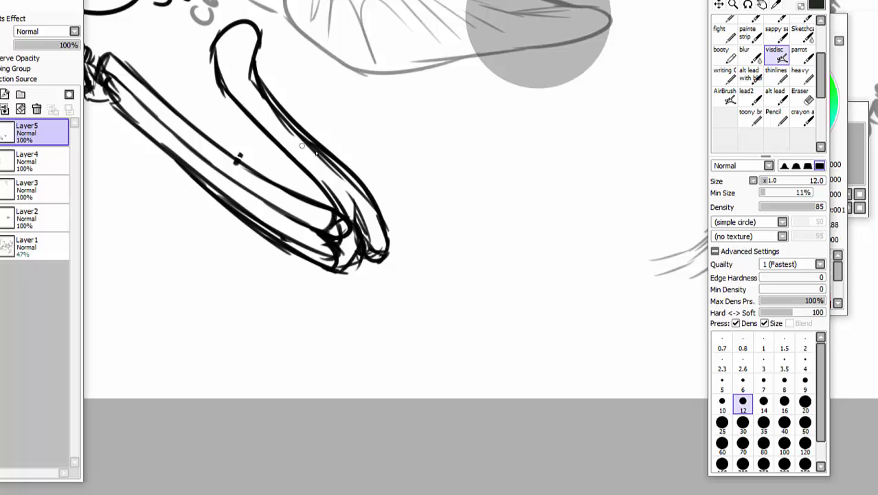
{"action": "mouse_move", "coordinate": [364, 199]}
{"action": "left_mouse_down"}
{"action": "mouse_move", "coordinate": [375, 174]}
{"action": "mouse_move", "coordinate": [396, 190]}
{"action": "mouse_move", "coordinate": [411, 182]}
{"action": "mouse_move", "coordinate": [417, 163]}
{"action": "mouse_move", "coordinate": [423, 173]}
{"action": "mouse_move", "coordinate": [445, 143]}
{"action": "left_mouse_up"}
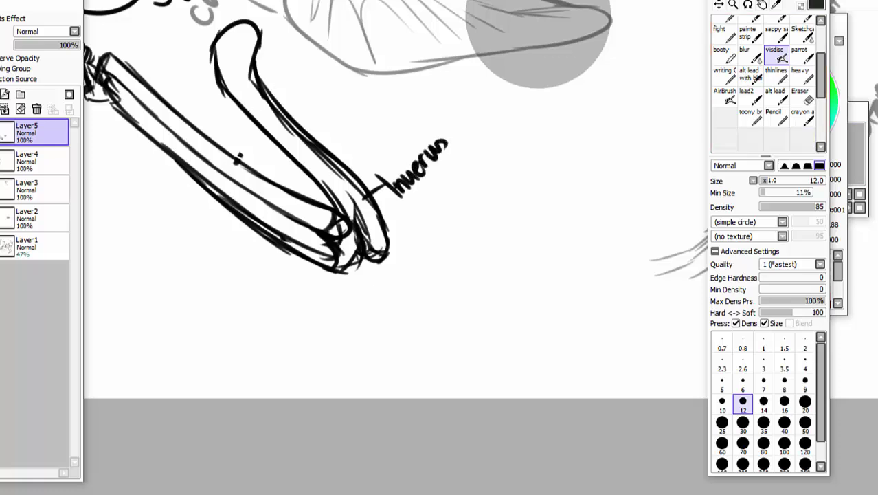
{"action": "key", "text": "ctrl+z"}
{"action": "key", "text": "ctrl+z"}
{"action": "key", "text": "ctrl+z"}
{"action": "key", "text": "ctrl+z"}
{"action": "key", "text": "ctrl+z"}
{"action": "key", "text": "ctrl+z"}
{"action": "key", "text": "ctrl+z"}
Label the upper-arm bone "humerous" and sketch the shoulder and chest bones beside its upper end
{"action": "mouse_move", "coordinate": [380, 168]}
{"action": "left_mouse_down"}
{"action": "mouse_move", "coordinate": [384, 195]}
{"action": "mouse_move", "coordinate": [414, 184]}
{"action": "mouse_move", "coordinate": [423, 162]}
{"action": "mouse_move", "coordinate": [439, 161]}
{"action": "mouse_move", "coordinate": [464, 138]}
{"action": "mouse_move", "coordinate": [463, 125]}
{"action": "mouse_move", "coordinate": [483, 126]}
{"action": "left_mouse_up"}
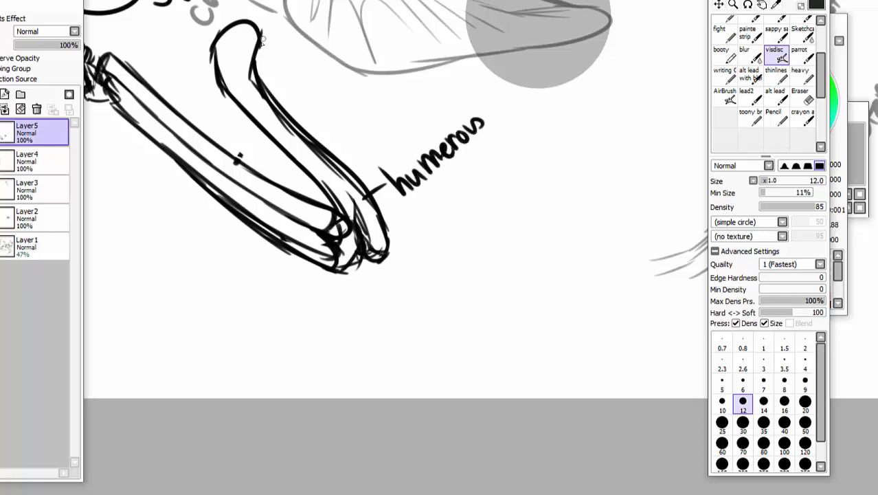
{"action": "mouse_move", "coordinate": [263, 38]}
{"action": "left_mouse_down"}
{"action": "mouse_move", "coordinate": [270, 4]}
{"action": "mouse_move", "coordinate": [263, 31]}
{"action": "mouse_move", "coordinate": [281, 45]}
{"action": "mouse_move", "coordinate": [396, 59]}
{"action": "mouse_move", "coordinate": [395, 36]}
{"action": "mouse_move", "coordinate": [287, 25]}
{"action": "mouse_move", "coordinate": [283, 56]}
{"action": "mouse_move", "coordinate": [323, 121]}
{"action": "mouse_move", "coordinate": [313, 99]}
{"action": "mouse_move", "coordinate": [326, 109]}
{"action": "mouse_move", "coordinate": [349, 98]}
{"action": "mouse_move", "coordinate": [370, 110]}
{"action": "mouse_move", "coordinate": [363, 153]}
{"action": "mouse_move", "coordinate": [377, 194]}
{"action": "mouse_move", "coordinate": [367, 111]}
{"action": "mouse_move", "coordinate": [423, 192]}
{"action": "mouse_move", "coordinate": [478, 228]}
{"action": "mouse_move", "coordinate": [514, 200]}
{"action": "mouse_move", "coordinate": [402, 78]}
{"action": "left_mouse_up"}
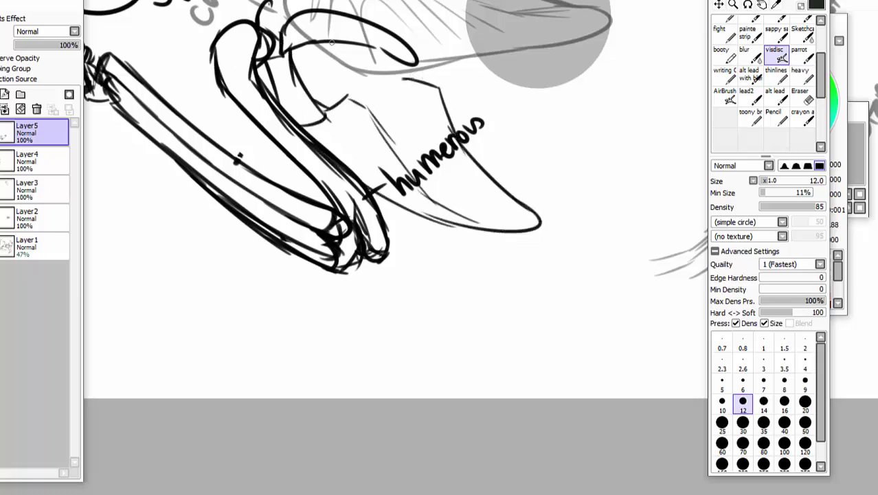
{"action": "scroll", "coordinate": [538, 42], "scroll_direction": "down", "scroll_amount": 2}
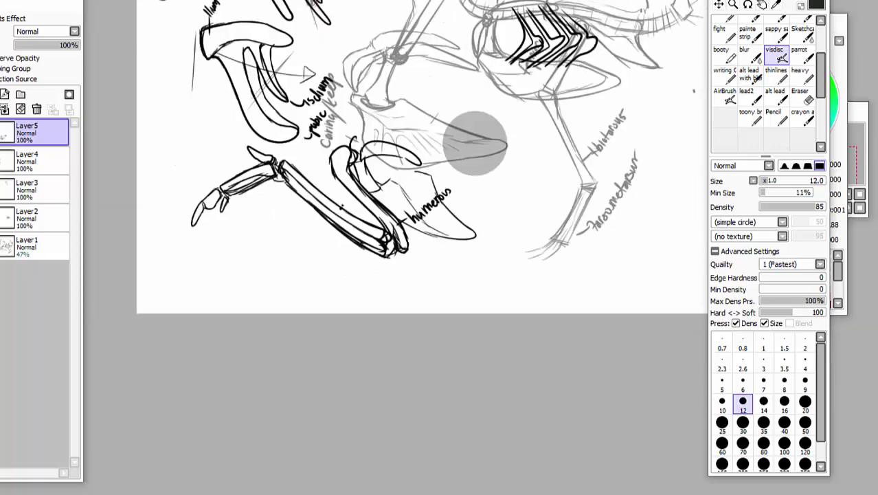
{"action": "scroll", "coordinate": [475, 143], "scroll_direction": "up", "scroll_amount": 2}
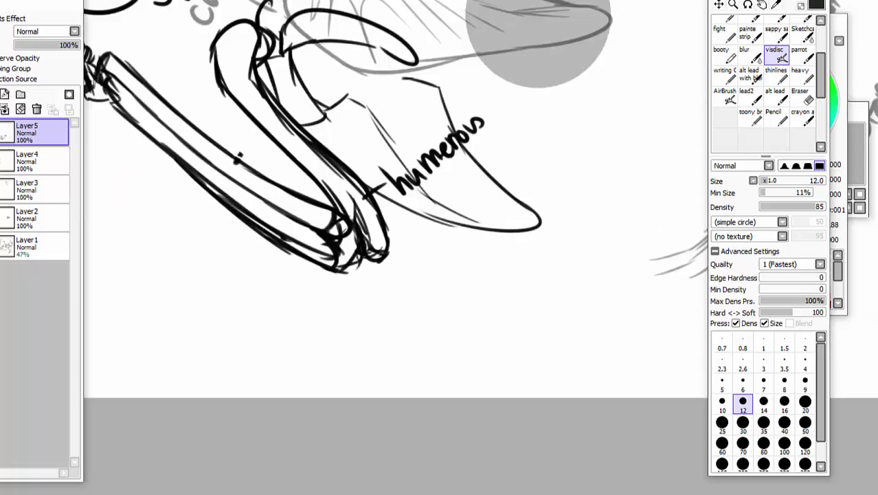
Sketch a wrist and first digit ending in a curved claw in the empty space below the wing's hand bones
{"action": "left_click_drag", "start_coordinate": [323, 492], "coordinate": [211, 492]}
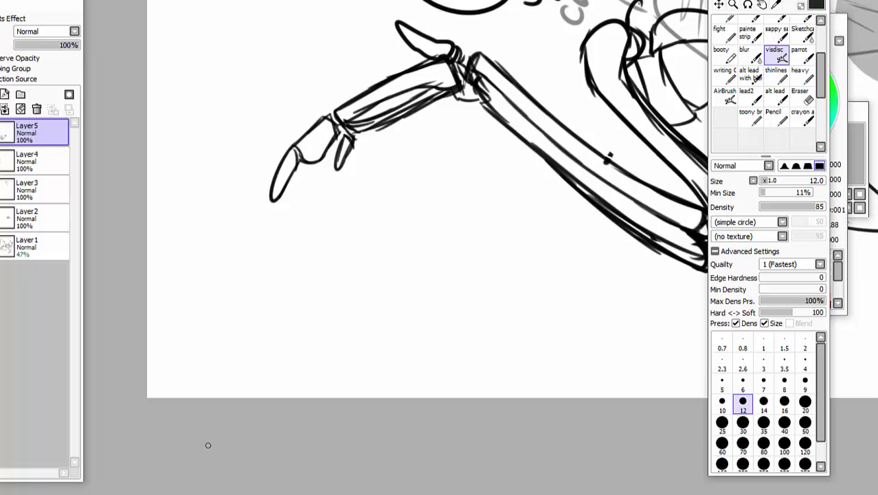
{"action": "mouse_move", "coordinate": [463, 211]}
{"action": "left_mouse_down"}
{"action": "mouse_move", "coordinate": [473, 239]}
{"action": "mouse_move", "coordinate": [438, 214]}
{"action": "mouse_move", "coordinate": [409, 239]}
{"action": "left_mouse_up"}
{"action": "mouse_move", "coordinate": [461, 205]}
{"action": "left_mouse_down"}
{"action": "mouse_move", "coordinate": [433, 210]}
{"action": "mouse_move", "coordinate": [450, 208]}
{"action": "mouse_move", "coordinate": [443, 215]}
{"action": "mouse_move", "coordinate": [441, 192]}
{"action": "mouse_move", "coordinate": [437, 208]}
{"action": "mouse_move", "coordinate": [449, 197]}
{"action": "mouse_move", "coordinate": [424, 194]}
{"action": "mouse_move", "coordinate": [425, 214]}
{"action": "mouse_move", "coordinate": [421, 200]}
{"action": "mouse_move", "coordinate": [392, 210]}
{"action": "mouse_move", "coordinate": [433, 218]}
{"action": "mouse_move", "coordinate": [364, 235]}
{"action": "left_mouse_up"}
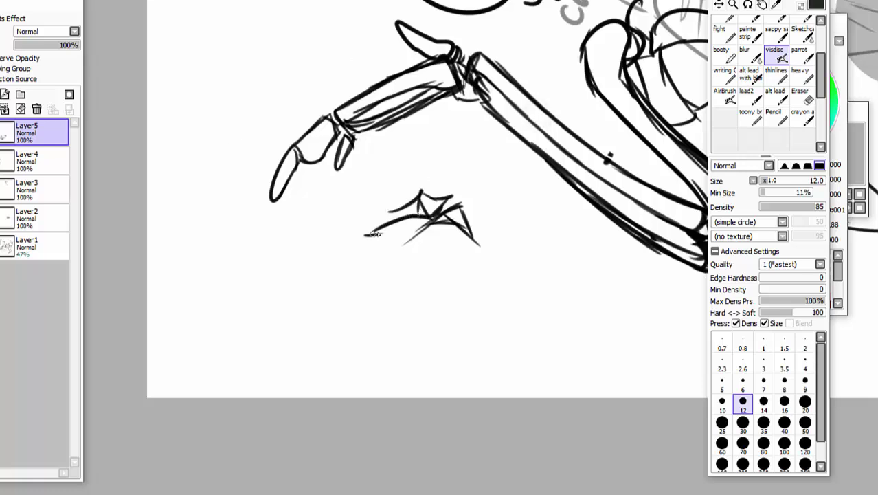
{"action": "mouse_move", "coordinate": [408, 206]}
{"action": "left_mouse_down"}
{"action": "mouse_move", "coordinate": [357, 242]}
{"action": "mouse_move", "coordinate": [348, 219]}
{"action": "mouse_move", "coordinate": [354, 237]}
{"action": "mouse_move", "coordinate": [320, 252]}
{"action": "mouse_move", "coordinate": [291, 238]}
{"action": "mouse_move", "coordinate": [328, 244]}
{"action": "left_mouse_up"}
{"action": "mouse_move", "coordinate": [327, 244]}
{"action": "left_mouse_down"}
{"action": "mouse_move", "coordinate": [327, 224]}
{"action": "mouse_move", "coordinate": [349, 224]}
{"action": "left_mouse_up"}
{"action": "mouse_move", "coordinate": [351, 225]}
{"action": "left_mouse_down"}
{"action": "mouse_move", "coordinate": [357, 235]}
{"action": "mouse_move", "coordinate": [320, 242]}
{"action": "left_mouse_up"}
{"action": "mouse_move", "coordinate": [551, 246]}
{"action": "left_mouse_down"}
{"action": "mouse_move", "coordinate": [534, 329]}
{"action": "mouse_move", "coordinate": [567, 367]}
{"action": "mouse_move", "coordinate": [593, 359]}
{"action": "mouse_move", "coordinate": [552, 247]}
{"action": "mouse_move", "coordinate": [526, 244]}
{"action": "mouse_move", "coordinate": [579, 222]}
{"action": "left_mouse_up"}
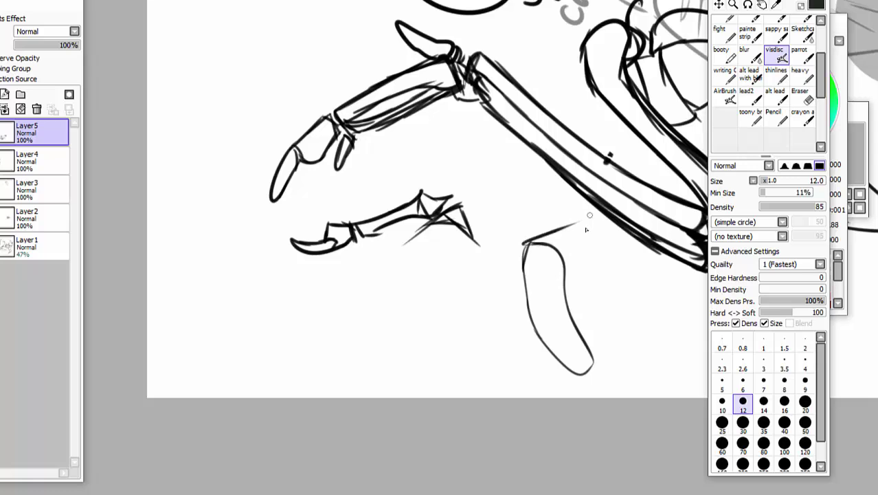
{"action": "left_click_drag", "start_coordinate": [563, 265], "coordinate": [594, 247]}
{"action": "mouse_move", "coordinate": [526, 267]}
{"action": "left_mouse_down"}
{"action": "mouse_move", "coordinate": [553, 316]}
{"action": "mouse_move", "coordinate": [581, 310]}
{"action": "left_mouse_up"}
{"action": "mouse_move", "coordinate": [575, 273]}
{"action": "left_mouse_down"}
{"action": "mouse_move", "coordinate": [585, 316]}
{"action": "mouse_move", "coordinate": [606, 342]}
{"action": "left_mouse_up"}
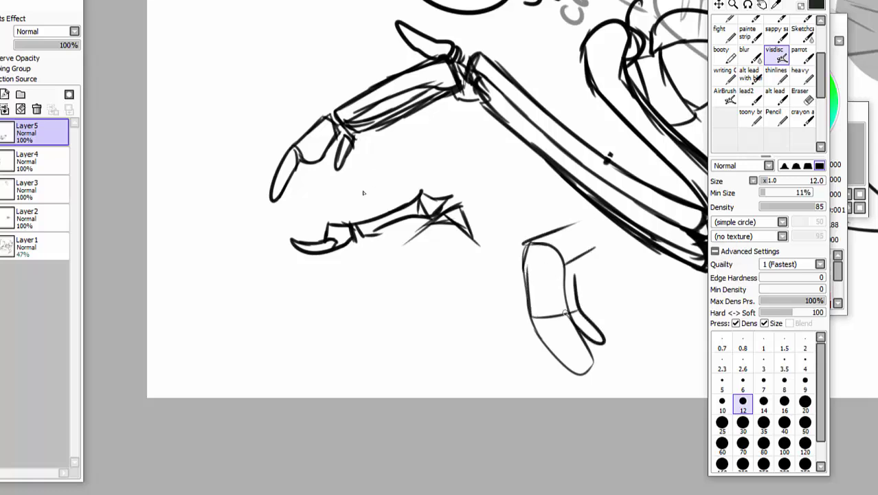
{"action": "mouse_move", "coordinate": [570, 312]}
{"action": "left_mouse_down"}
{"action": "mouse_move", "coordinate": [603, 380]}
{"action": "mouse_move", "coordinate": [595, 385]}
{"action": "mouse_move", "coordinate": [528, 312]}
{"action": "mouse_move", "coordinate": [525, 274]}
{"action": "mouse_move", "coordinate": [577, 284]}
{"action": "left_mouse_up"}
{"action": "mouse_move", "coordinate": [512, 277]}
{"action": "left_mouse_down"}
{"action": "mouse_move", "coordinate": [474, 272]}
{"action": "mouse_move", "coordinate": [462, 382]}
{"action": "mouse_move", "coordinate": [478, 349]}
{"action": "mouse_move", "coordinate": [501, 338]}
{"action": "mouse_move", "coordinate": [522, 278]}
{"action": "left_mouse_up"}
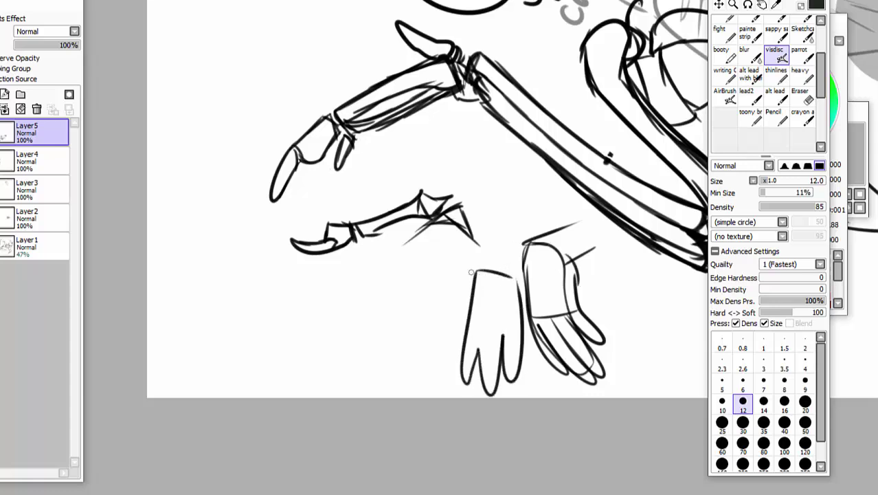
{"action": "mouse_move", "coordinate": [461, 269]}
{"action": "left_mouse_down"}
{"action": "mouse_move", "coordinate": [435, 377]}
{"action": "mouse_move", "coordinate": [459, 390]}
{"action": "mouse_move", "coordinate": [465, 372]}
{"action": "left_mouse_up"}
{"action": "left_click_drag", "start_coordinate": [461, 272], "coordinate": [518, 235]}
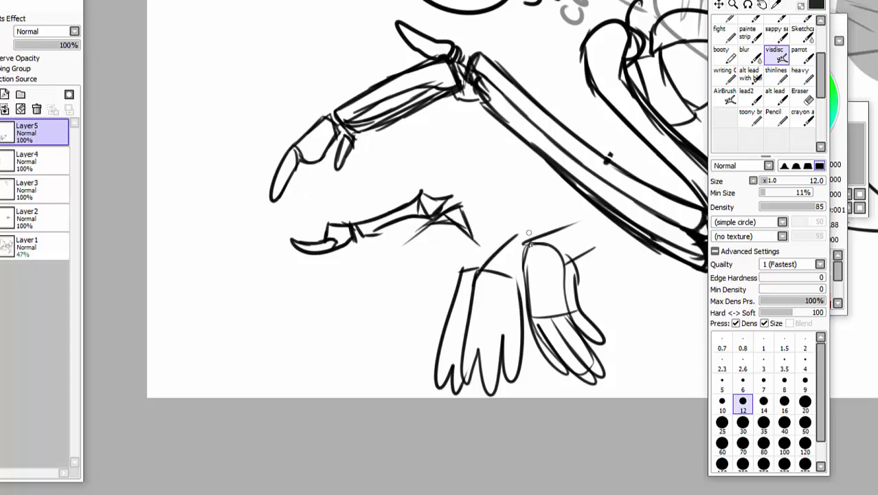
{"action": "left_click_drag", "start_coordinate": [521, 298], "coordinate": [544, 261]}
{"action": "left_click_drag", "start_coordinate": [458, 271], "coordinate": [502, 230]}
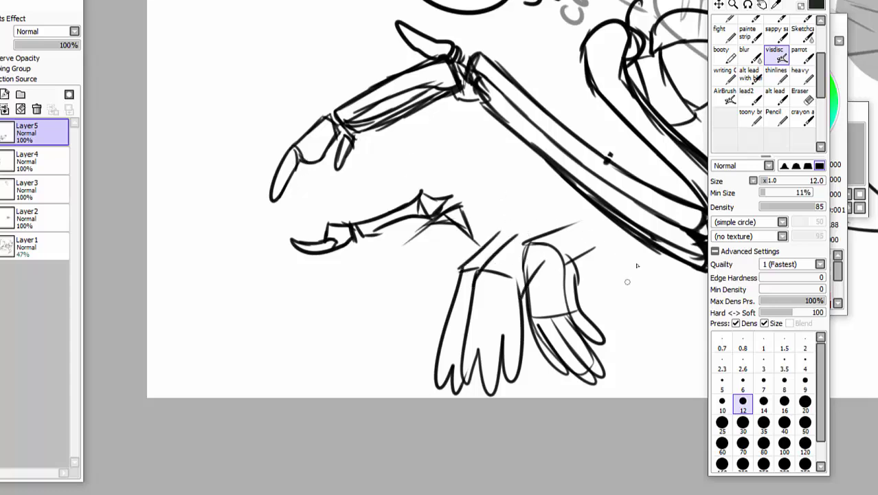
{"action": "mouse_move", "coordinate": [629, 263]}
{"action": "left_mouse_down"}
{"action": "mouse_move", "coordinate": [640, 299]}
{"action": "mouse_move", "coordinate": [658, 308]}
{"action": "mouse_move", "coordinate": [665, 396]}
{"action": "left_mouse_up"}
{"action": "mouse_move", "coordinate": [650, 331]}
{"action": "left_mouse_down"}
{"action": "mouse_move", "coordinate": [642, 355]}
{"action": "mouse_move", "coordinate": [637, 325]}
{"action": "left_mouse_up"}
{"action": "left_click_drag", "start_coordinate": [635, 332], "coordinate": [639, 298]}
{"action": "mouse_move", "coordinate": [599, 267]}
{"action": "left_mouse_down"}
{"action": "mouse_move", "coordinate": [620, 344]}
{"action": "mouse_move", "coordinate": [627, 318]}
{"action": "mouse_move", "coordinate": [603, 264]}
{"action": "mouse_move", "coordinate": [627, 247]}
{"action": "mouse_move", "coordinate": [638, 280]}
{"action": "left_mouse_up"}
{"action": "key", "text": "ctrl+z"}
{"action": "key", "text": "ctrl+z"}
{"action": "key", "text": "ctrl+z"}
{"action": "key", "text": "ctrl+z"}
{"action": "key", "text": "ctrl+z"}
{"action": "key", "text": "ctrl+z"}
{"action": "key", "text": "ctrl+z"}
{"action": "key", "text": "ctrl+z"}
{"action": "key", "text": "ctrl+z"}
{"action": "key", "text": "ctrl+z"}
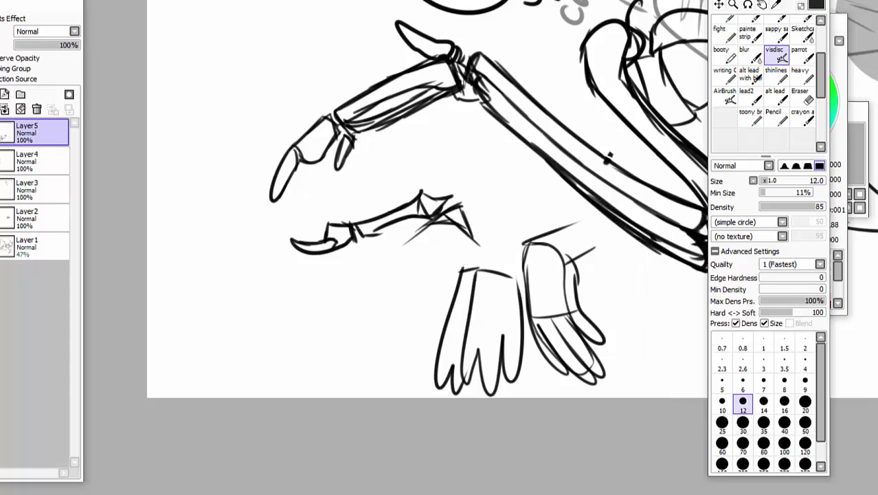
{"action": "key", "text": "ctrl+z"}
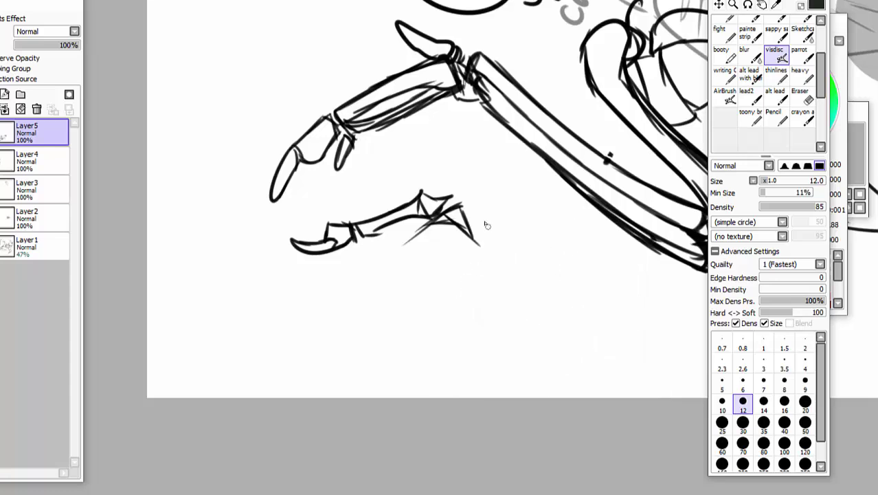
Add forearm guide lines behind the clawed hand's wrist and draw the long palm bones of the second and third digits
{"action": "mouse_move", "coordinate": [465, 202]}
{"action": "left_mouse_down"}
{"action": "mouse_move", "coordinate": [491, 230]}
{"action": "mouse_move", "coordinate": [480, 247]}
{"action": "mouse_move", "coordinate": [498, 254]}
{"action": "mouse_move", "coordinate": [539, 237]}
{"action": "left_mouse_up"}
{"action": "left_click_drag", "start_coordinate": [482, 250], "coordinate": [553, 275]}
{"action": "mouse_move", "coordinate": [404, 242]}
{"action": "left_mouse_down"}
{"action": "mouse_move", "coordinate": [439, 217]}
{"action": "mouse_move", "coordinate": [447, 225]}
{"action": "mouse_move", "coordinate": [395, 268]}
{"action": "left_mouse_up"}
{"action": "left_click_drag", "start_coordinate": [437, 216], "coordinate": [382, 257]}
{"action": "mouse_move", "coordinate": [383, 256]}
{"action": "left_mouse_down"}
{"action": "mouse_move", "coordinate": [394, 268]}
{"action": "mouse_move", "coordinate": [378, 276]}
{"action": "left_mouse_up"}
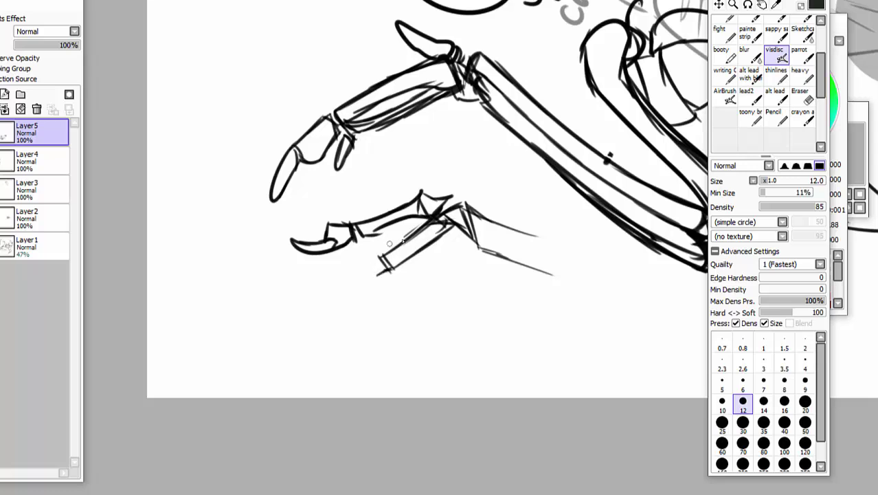
{"action": "mouse_move", "coordinate": [479, 248]}
{"action": "left_mouse_down"}
{"action": "mouse_move", "coordinate": [449, 224]}
{"action": "mouse_move", "coordinate": [440, 255]}
{"action": "mouse_move", "coordinate": [410, 287]}
{"action": "mouse_move", "coordinate": [401, 276]}
{"action": "left_mouse_up"}
{"action": "left_click_drag", "start_coordinate": [407, 289], "coordinate": [399, 277]}
Extend the second and third digits with segmented finger bones and curved claws
{"action": "mouse_move", "coordinate": [426, 241]}
{"action": "left_mouse_down"}
{"action": "mouse_move", "coordinate": [393, 274]}
{"action": "mouse_move", "coordinate": [342, 293]}
{"action": "left_mouse_up"}
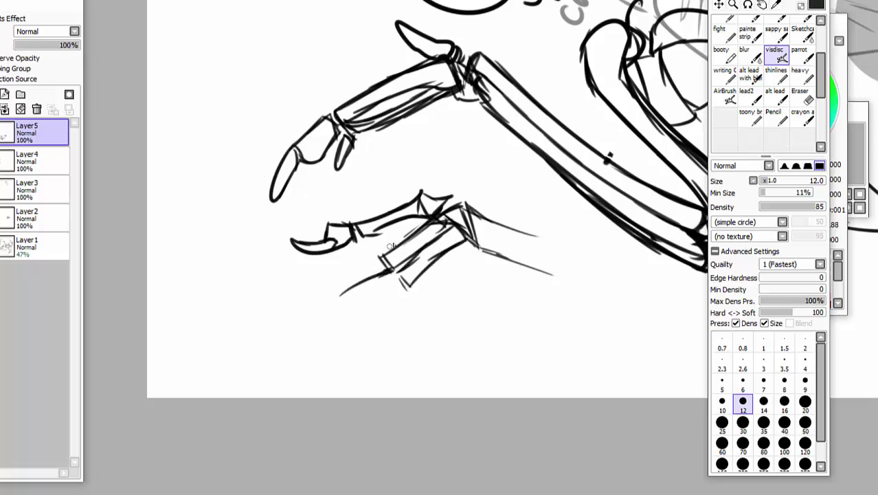
{"action": "mouse_move", "coordinate": [395, 247]}
{"action": "left_mouse_down"}
{"action": "mouse_move", "coordinate": [334, 286]}
{"action": "mouse_move", "coordinate": [344, 297]}
{"action": "mouse_move", "coordinate": [297, 295]}
{"action": "mouse_move", "coordinate": [293, 311]}
{"action": "mouse_move", "coordinate": [365, 281]}
{"action": "left_mouse_up"}
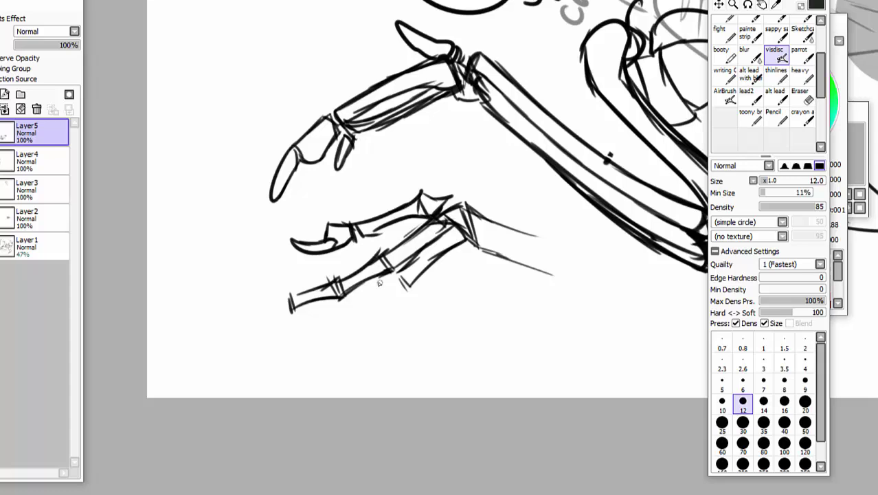
{"action": "mouse_move", "coordinate": [313, 289]}
{"action": "left_mouse_down"}
{"action": "mouse_move", "coordinate": [287, 296]}
{"action": "mouse_move", "coordinate": [287, 315]}
{"action": "left_mouse_up"}
{"action": "mouse_move", "coordinate": [282, 291]}
{"action": "left_mouse_down"}
{"action": "mouse_move", "coordinate": [280, 313]}
{"action": "mouse_move", "coordinate": [227, 295]}
{"action": "mouse_move", "coordinate": [287, 295]}
{"action": "left_mouse_up"}
{"action": "left_click_drag", "start_coordinate": [412, 281], "coordinate": [371, 299]}
{"action": "left_click_drag", "start_coordinate": [400, 264], "coordinate": [347, 298]}
{"action": "mouse_move", "coordinate": [398, 287]}
{"action": "left_mouse_down"}
{"action": "mouse_move", "coordinate": [311, 326]}
{"action": "mouse_move", "coordinate": [294, 315]}
{"action": "mouse_move", "coordinate": [272, 338]}
{"action": "mouse_move", "coordinate": [248, 329]}
{"action": "mouse_move", "coordinate": [305, 327]}
{"action": "mouse_move", "coordinate": [258, 334]}
{"action": "mouse_move", "coordinate": [299, 318]}
{"action": "mouse_move", "coordinate": [310, 327]}
{"action": "left_mouse_up"}
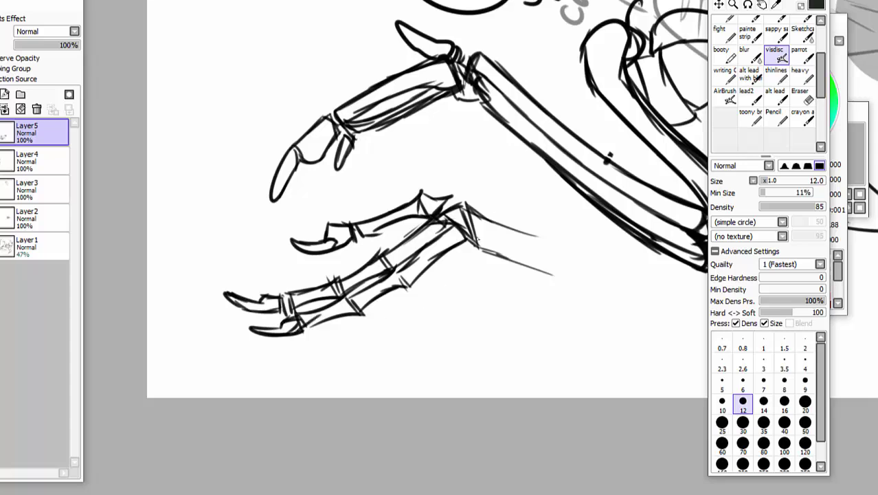
Draw the two long forearm bones behind the clawed hand and mark off their far end with short cross strokes
{"action": "left_click_drag", "start_coordinate": [469, 239], "coordinate": [571, 285]}
{"action": "mouse_move", "coordinate": [467, 207]}
{"action": "left_mouse_down"}
{"action": "mouse_move", "coordinate": [471, 221]}
{"action": "mouse_move", "coordinate": [638, 272]}
{"action": "left_mouse_up"}
{"action": "left_click_drag", "start_coordinate": [482, 227], "coordinate": [614, 280]}
{"action": "mouse_move", "coordinate": [450, 202]}
{"action": "left_mouse_down"}
{"action": "mouse_move", "coordinate": [471, 233]}
{"action": "mouse_move", "coordinate": [548, 265]}
{"action": "left_mouse_up"}
{"action": "left_click_drag", "start_coordinate": [485, 245], "coordinate": [595, 295]}
{"action": "left_click_drag", "start_coordinate": [542, 263], "coordinate": [655, 314]}
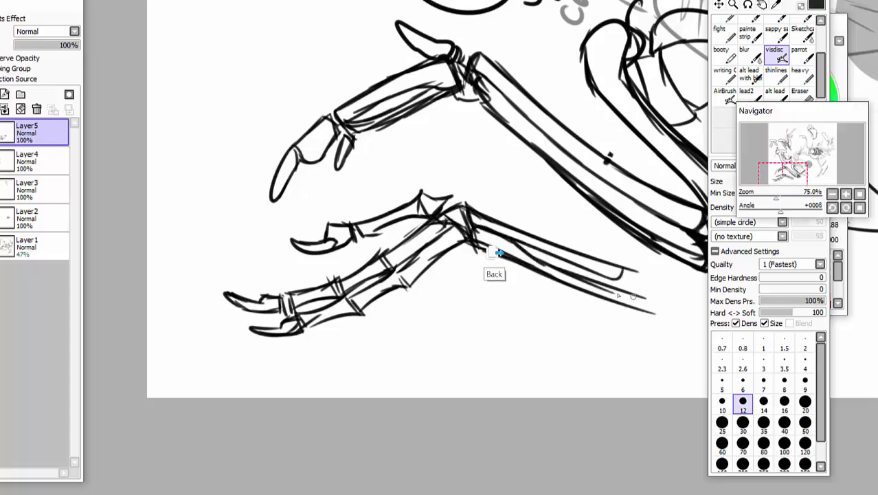
{"action": "mouse_move", "coordinate": [626, 251]}
{"action": "left_mouse_down"}
{"action": "mouse_move", "coordinate": [600, 309]}
{"action": "mouse_move", "coordinate": [613, 316]}
{"action": "left_mouse_up"}
{"action": "left_click_drag", "start_coordinate": [636, 273], "coordinate": [615, 319]}
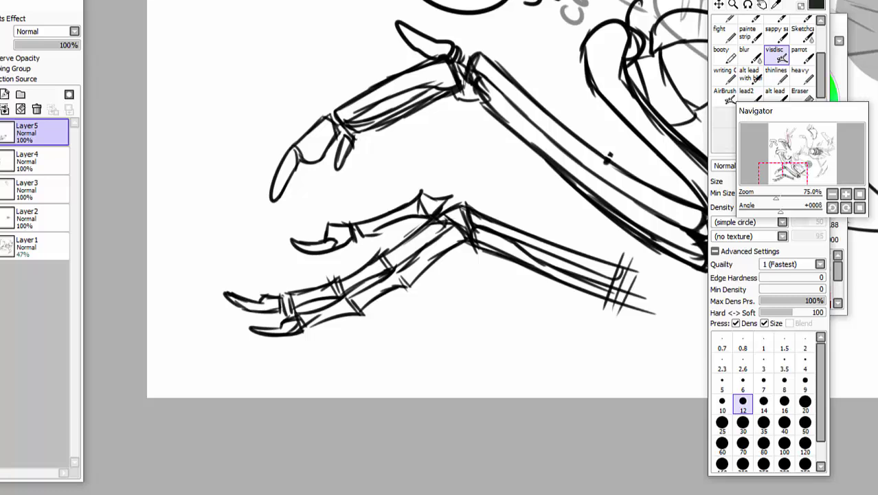
Sketch a segmented outer fifth digit with a pointed tip hanging from the wrist of the clawed hand
{"action": "mouse_move", "coordinate": [475, 248]}
{"action": "left_mouse_down"}
{"action": "mouse_move", "coordinate": [465, 268]}
{"action": "mouse_move", "coordinate": [441, 257]}
{"action": "mouse_move", "coordinate": [449, 292]}
{"action": "left_mouse_up"}
{"action": "mouse_move", "coordinate": [463, 235]}
{"action": "left_mouse_down"}
{"action": "mouse_move", "coordinate": [439, 281]}
{"action": "mouse_move", "coordinate": [442, 299]}
{"action": "mouse_move", "coordinate": [422, 296]}
{"action": "mouse_move", "coordinate": [443, 301]}
{"action": "mouse_move", "coordinate": [417, 335]}
{"action": "left_mouse_up"}
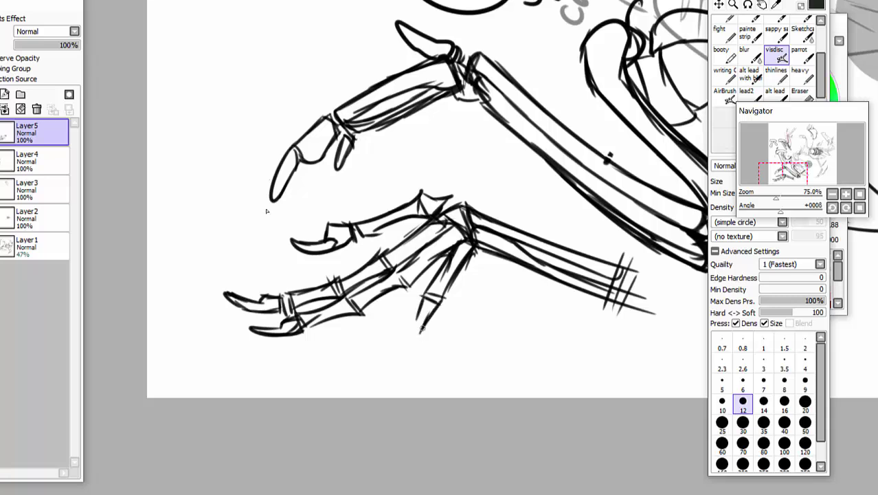
{"action": "mouse_move", "coordinate": [423, 296]}
{"action": "left_mouse_down"}
{"action": "mouse_move", "coordinate": [400, 375]}
{"action": "mouse_move", "coordinate": [417, 342]}
{"action": "mouse_move", "coordinate": [410, 351]}
{"action": "left_mouse_up"}
{"action": "left_click_drag", "start_coordinate": [410, 324], "coordinate": [425, 320]}
{"action": "left_click_drag", "start_coordinate": [484, 247], "coordinate": [462, 298]}
{"action": "left_click_drag", "start_coordinate": [461, 268], "coordinate": [451, 304]}
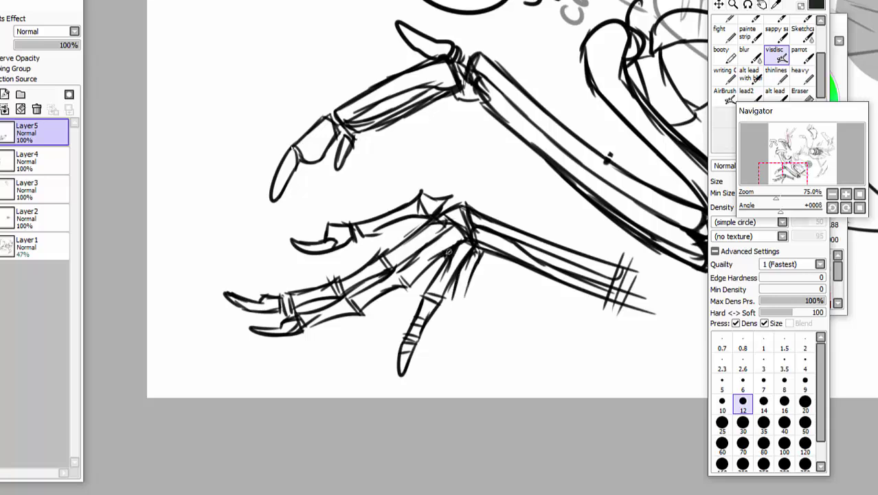
Sketch a segmented fourth digit between the third and outermost digits
{"action": "mouse_move", "coordinate": [450, 252]}
{"action": "left_mouse_down"}
{"action": "mouse_move", "coordinate": [399, 310]}
{"action": "mouse_move", "coordinate": [403, 289]}
{"action": "left_mouse_up"}
{"action": "mouse_move", "coordinate": [386, 297]}
{"action": "left_mouse_down"}
{"action": "mouse_move", "coordinate": [398, 306]}
{"action": "mouse_move", "coordinate": [376, 330]}
{"action": "mouse_move", "coordinate": [363, 327]}
{"action": "mouse_move", "coordinate": [350, 364]}
{"action": "mouse_move", "coordinate": [378, 332]}
{"action": "mouse_move", "coordinate": [371, 343]}
{"action": "left_mouse_up"}
{"action": "left_click_drag", "start_coordinate": [370, 348], "coordinate": [401, 313]}
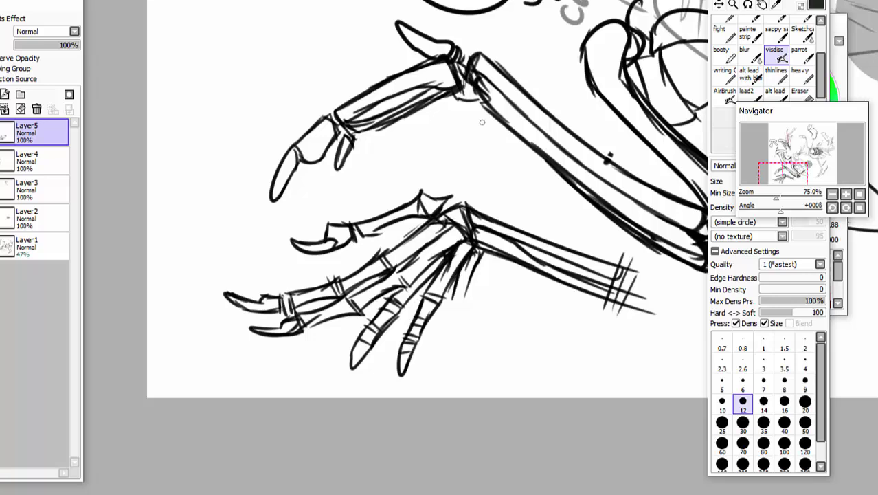
Add a new layer above the skeleton sketch and bring up the colour wheel
{"action": "left_click", "coordinate": [4, 94]}
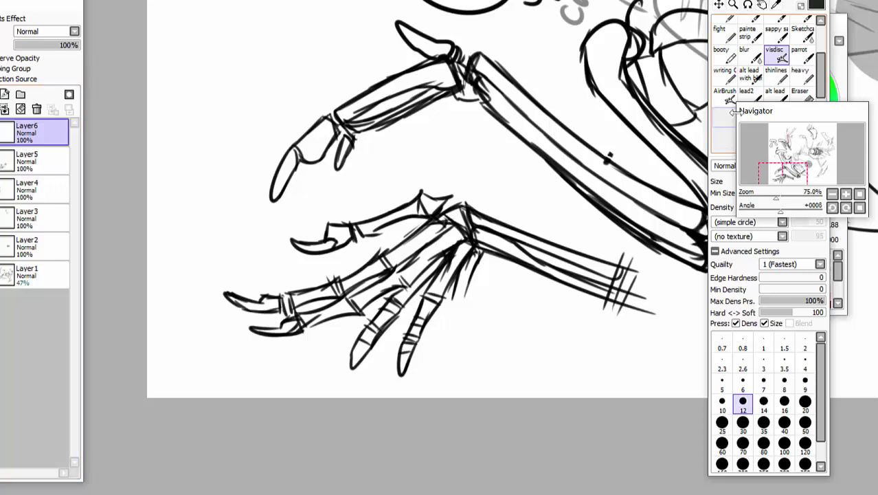
{"action": "left_click", "coordinate": [837, 25]}
{"action": "left_click", "coordinate": [776, 92]}
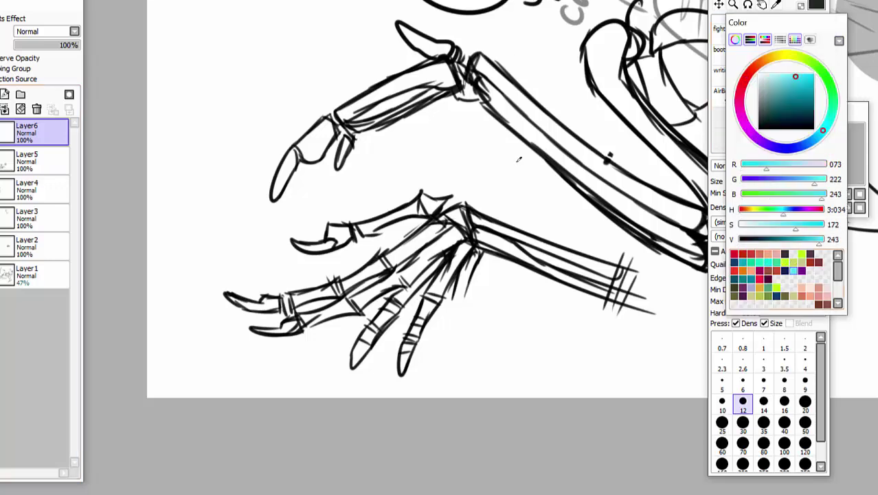
{"action": "left_click", "coordinate": [784, 261]}
{"action": "mouse_move", "coordinate": [355, 285]}
{"action": "left_mouse_down"}
{"action": "mouse_move", "coordinate": [382, 297]}
{"action": "mouse_move", "coordinate": [370, 281]}
{"action": "left_mouse_up"}
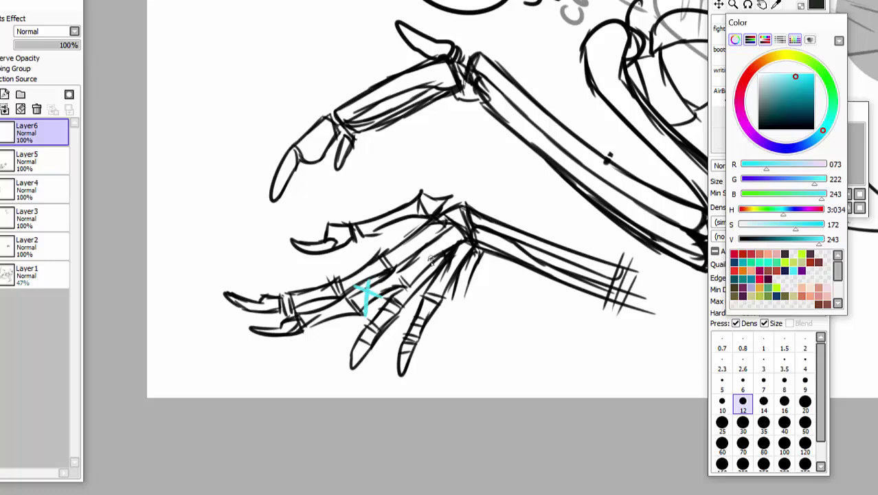
{"action": "mouse_move", "coordinate": [402, 323]}
{"action": "left_mouse_down"}
{"action": "mouse_move", "coordinate": [445, 310]}
{"action": "mouse_move", "coordinate": [416, 300]}
{"action": "left_mouse_up"}
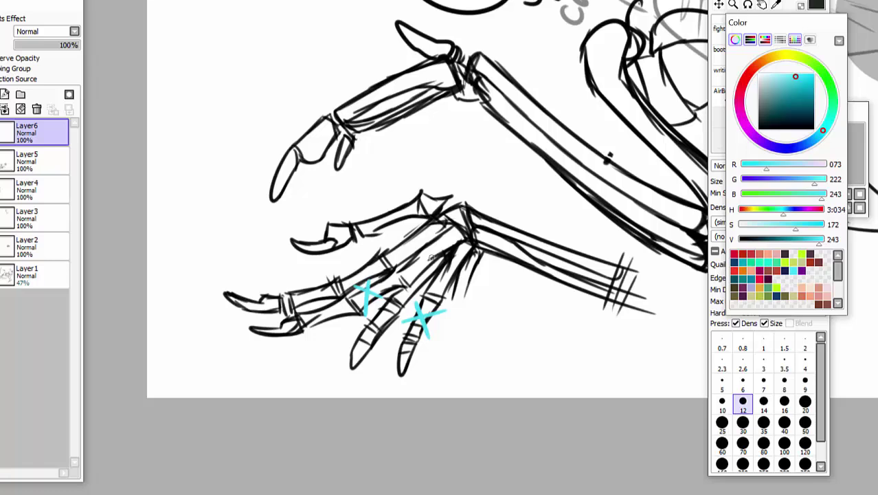
{"action": "key", "text": "ctrl+z"}
{"action": "key", "text": "ctrl+z"}
{"action": "key", "text": "ctrl+z"}
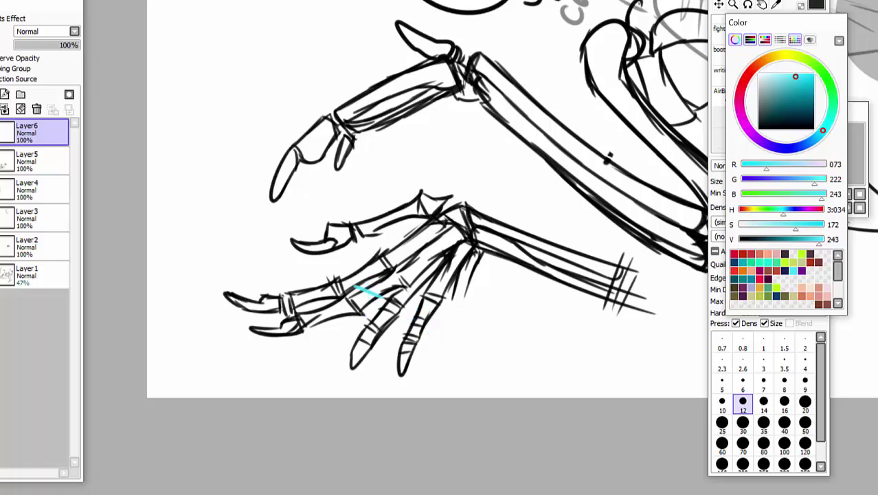
{"action": "key", "text": "ctrl+z"}
Cross out the fourth and fifth digits in purple and draw an orange curve around their tips
{"action": "left_click", "coordinate": [772, 146]}
{"action": "left_click_drag", "start_coordinate": [393, 335], "coordinate": [459, 328]}
{"action": "left_click_drag", "start_coordinate": [411, 301], "coordinate": [417, 358]}
{"action": "left_click_drag", "start_coordinate": [347, 289], "coordinate": [386, 305]}
{"action": "left_click_drag", "start_coordinate": [368, 273], "coordinate": [365, 319]}
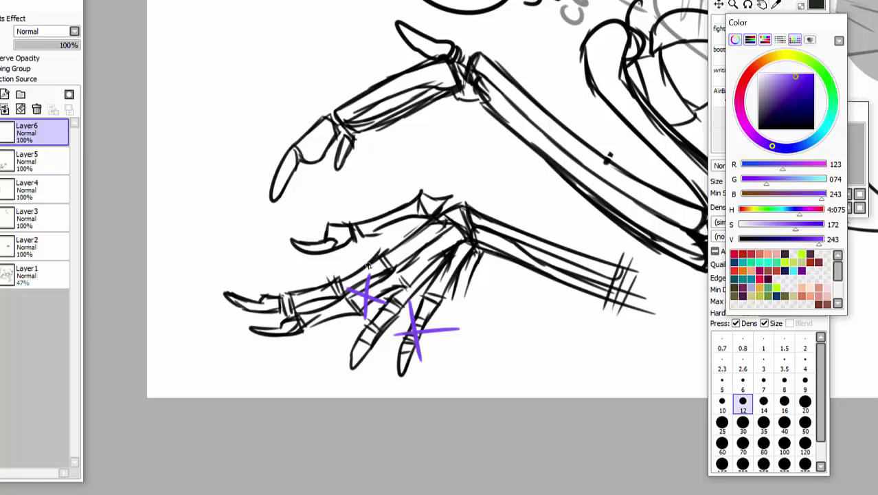
{"action": "left_click", "coordinate": [755, 66]}
{"action": "mouse_move", "coordinate": [342, 311]}
{"action": "left_mouse_down"}
{"action": "mouse_move", "coordinate": [405, 367]}
{"action": "mouse_move", "coordinate": [463, 339]}
{"action": "left_mouse_up"}
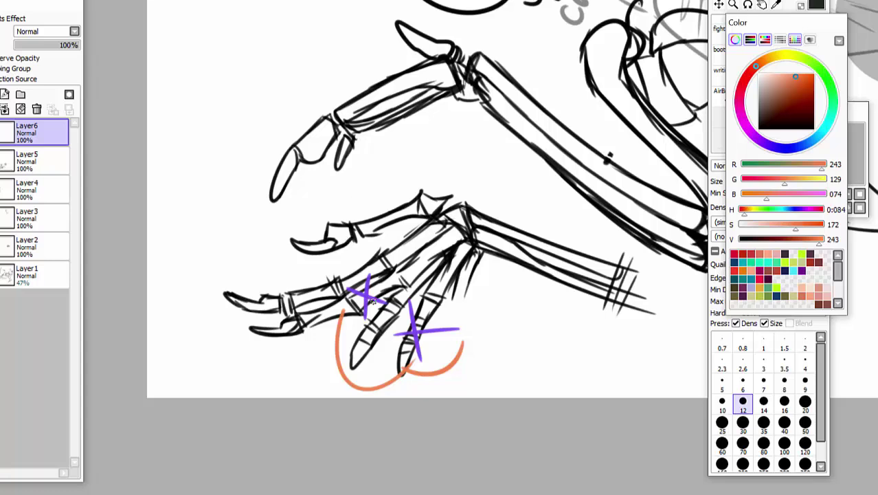
Delete the top layer holding the purple crosses and orange curve over the clawed hand
{"action": "left_click_drag", "start_coordinate": [375, 306], "coordinate": [399, 335]}
{"action": "left_click", "coordinate": [37, 110]}
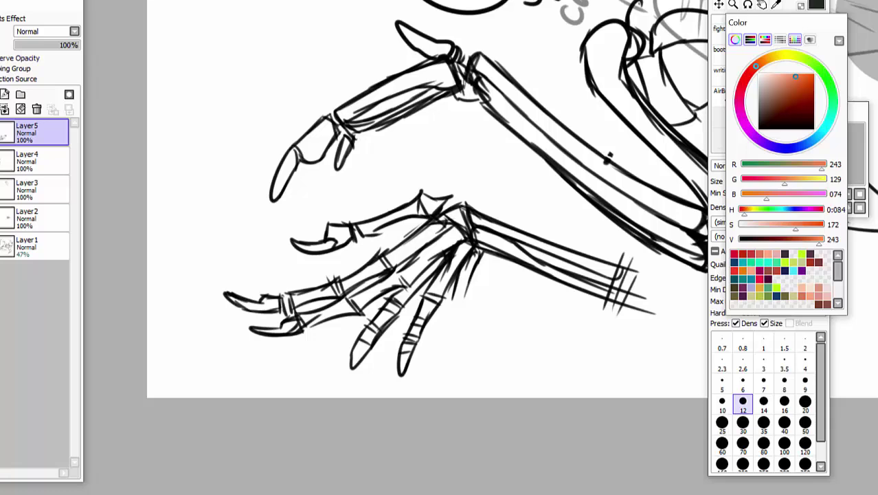
{"action": "scroll", "coordinate": [424, 246], "scroll_direction": "down", "scroll_amount": 2}
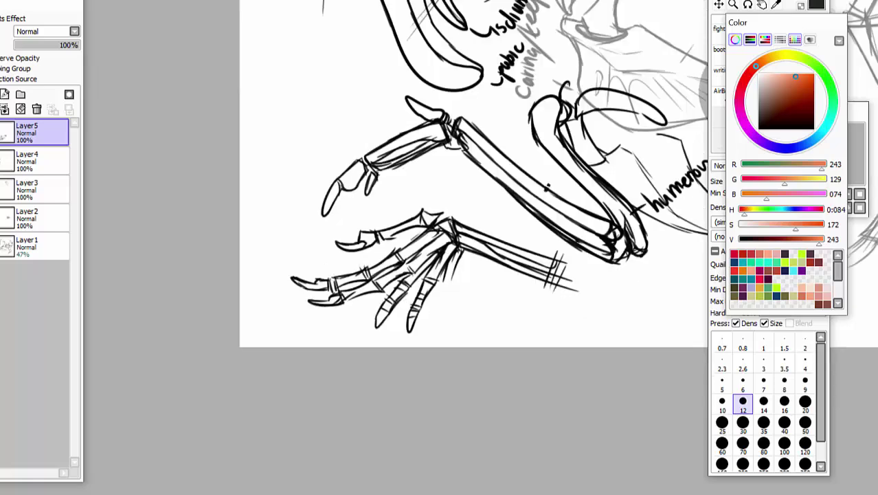
{"action": "scroll", "coordinate": [608, 158], "scroll_direction": "up", "scroll_amount": 3}
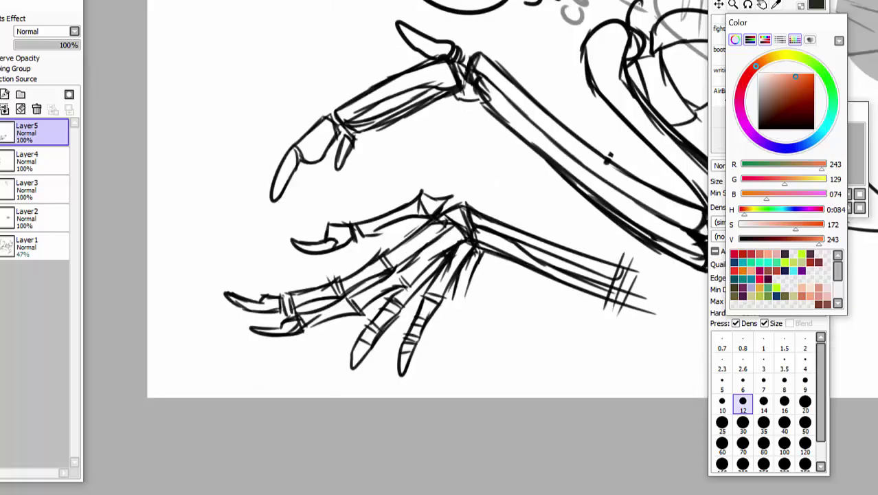
Change the drawing colour from orange to black
{"action": "left_click_drag", "start_coordinate": [762, 1], "coordinate": [764, 20]}
{"action": "left_click", "coordinate": [777, 23]}
{"action": "left_click_drag", "start_coordinate": [776, 23], "coordinate": [778, 15]}
{"action": "left_click", "coordinate": [774, 102]}
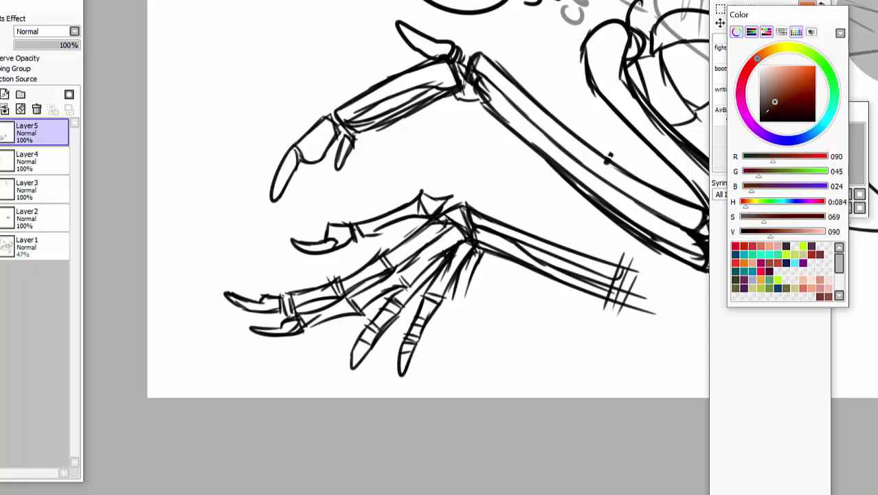
{"action": "left_click_drag", "start_coordinate": [768, 110], "coordinate": [759, 122]}
{"action": "left_click_drag", "start_coordinate": [416, 493], "coordinate": [437, 492]}
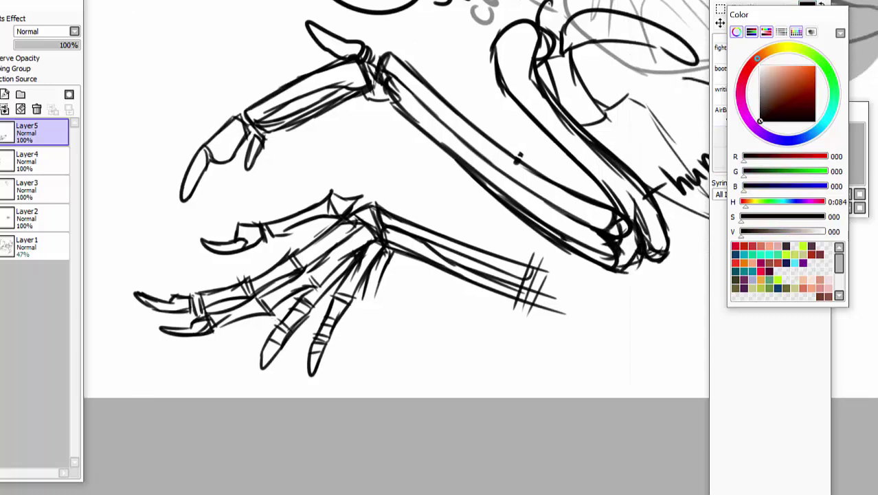
Add a new layer above the hand sketch and set up the visdisc brush in black
{"action": "left_click", "coordinate": [0, 95]}
{"action": "left_click", "coordinate": [404, 299]}
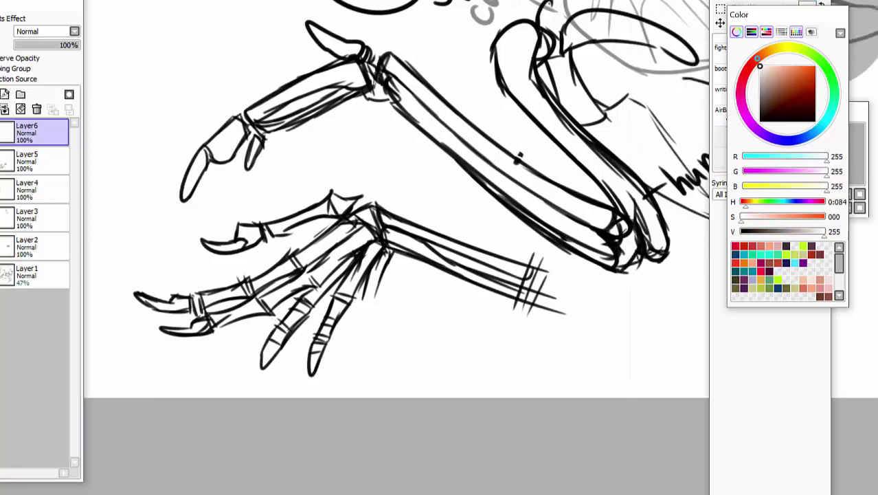
{"action": "key", "text": "x"}
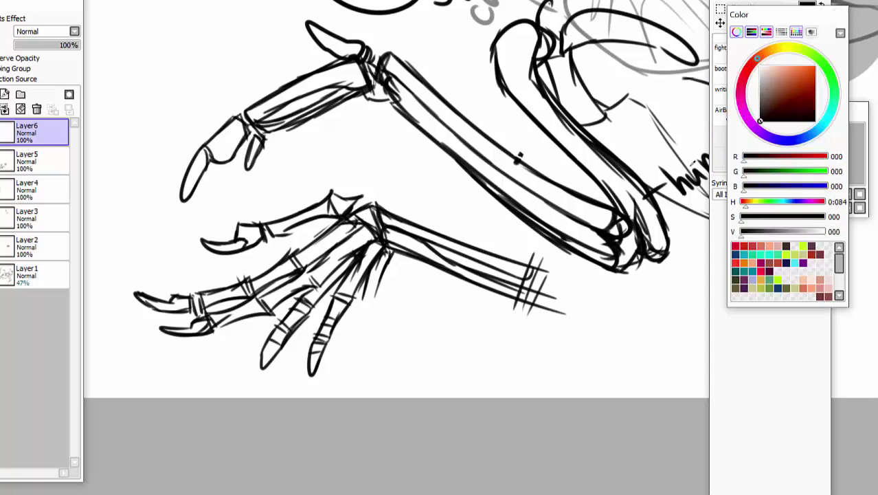
{"action": "key", "text": "x"}
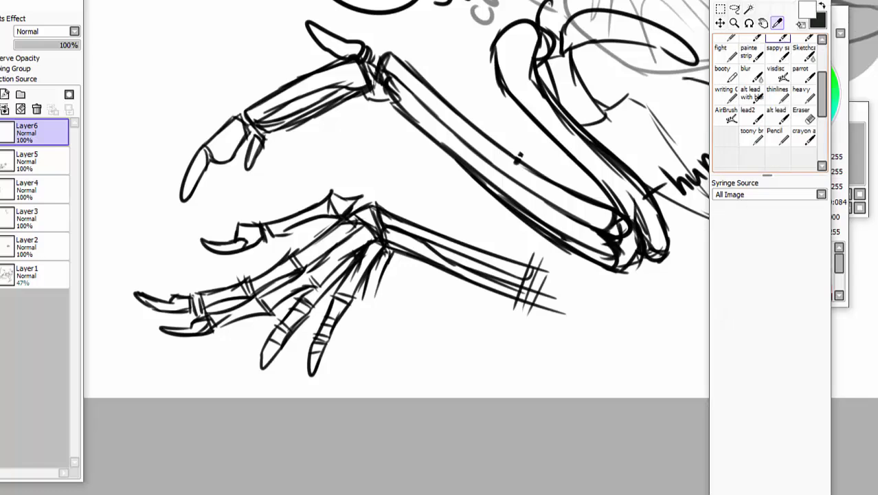
{"action": "left_click", "coordinate": [761, 119]}
{"action": "left_click_drag", "start_coordinate": [761, 119], "coordinate": [759, 122]}
{"action": "left_click", "coordinate": [720, 68]}
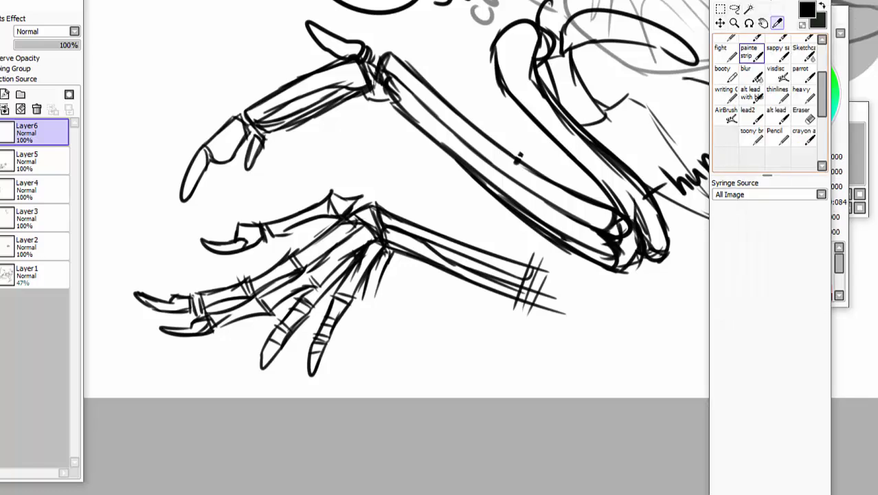
{"action": "left_click", "coordinate": [774, 77]}
Sketch a small fleshy hand outline with rounded fingers and a wrist beneath the clawed hand's forearm
{"action": "mouse_move", "coordinate": [406, 327]}
{"action": "left_mouse_down"}
{"action": "mouse_move", "coordinate": [442, 316]}
{"action": "mouse_move", "coordinate": [410, 319]}
{"action": "mouse_move", "coordinate": [389, 354]}
{"action": "mouse_move", "coordinate": [395, 374]}
{"action": "mouse_move", "coordinate": [386, 375]}
{"action": "mouse_move", "coordinate": [397, 355]}
{"action": "mouse_move", "coordinate": [395, 372]}
{"action": "mouse_move", "coordinate": [419, 357]}
{"action": "mouse_move", "coordinate": [450, 381]}
{"action": "mouse_move", "coordinate": [436, 362]}
{"action": "mouse_move", "coordinate": [443, 369]}
{"action": "mouse_move", "coordinate": [445, 354]}
{"action": "mouse_move", "coordinate": [505, 375]}
{"action": "mouse_move", "coordinate": [477, 364]}
{"action": "mouse_move", "coordinate": [496, 365]}
{"action": "mouse_move", "coordinate": [483, 350]}
{"action": "mouse_move", "coordinate": [518, 353]}
{"action": "mouse_move", "coordinate": [501, 344]}
{"action": "mouse_move", "coordinate": [515, 340]}
{"action": "mouse_move", "coordinate": [440, 316]}
{"action": "left_mouse_up"}
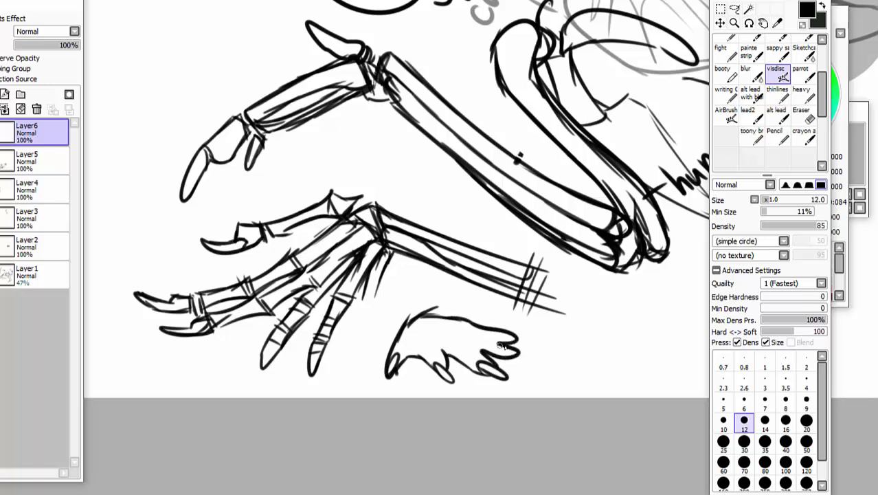
{"action": "mouse_move", "coordinate": [505, 338]}
{"action": "left_mouse_down"}
{"action": "mouse_move", "coordinate": [480, 337]}
{"action": "mouse_move", "coordinate": [464, 352]}
{"action": "left_mouse_up"}
{"action": "left_click_drag", "start_coordinate": [417, 282], "coordinate": [399, 330]}
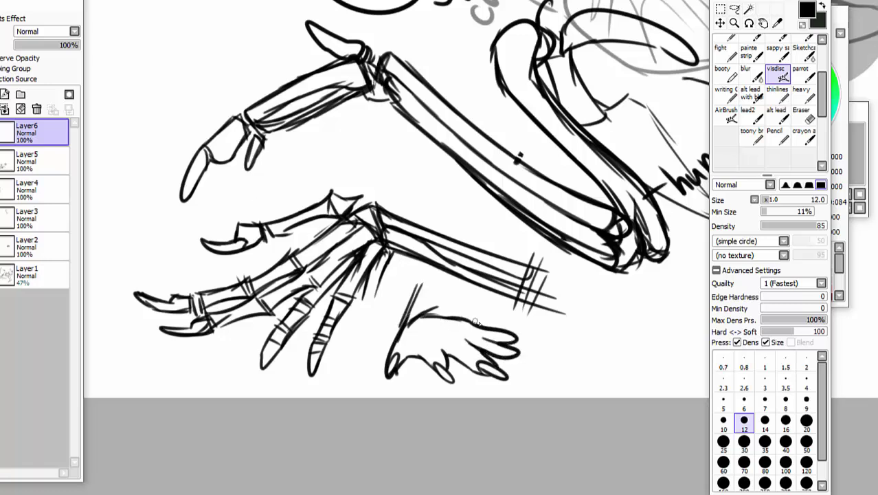
{"action": "mouse_move", "coordinate": [476, 320]}
{"action": "left_mouse_down"}
{"action": "mouse_move", "coordinate": [412, 304]}
{"action": "mouse_move", "coordinate": [471, 313]}
{"action": "mouse_move", "coordinate": [475, 291]}
{"action": "left_mouse_up"}
{"action": "left_click_drag", "start_coordinate": [395, 343], "coordinate": [423, 272]}
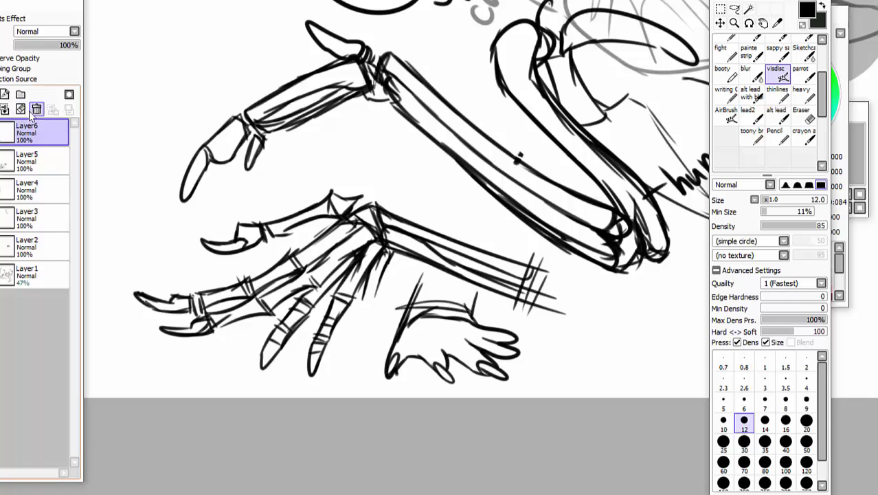
Try to save the drawing as a SAI file named "session work bones/processes"
{"action": "key", "text": "Page_Down"}
{"action": "key", "text": "Page_Down"}
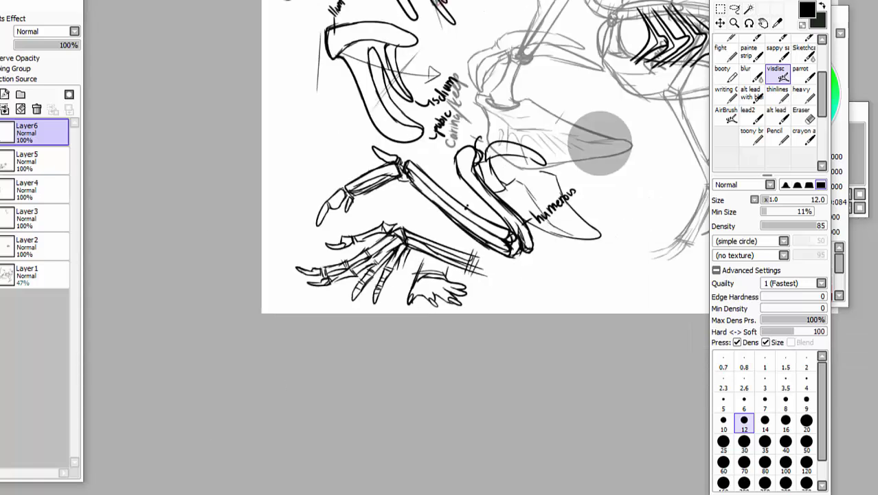
{"action": "left_click", "coordinate": [0, 0]}
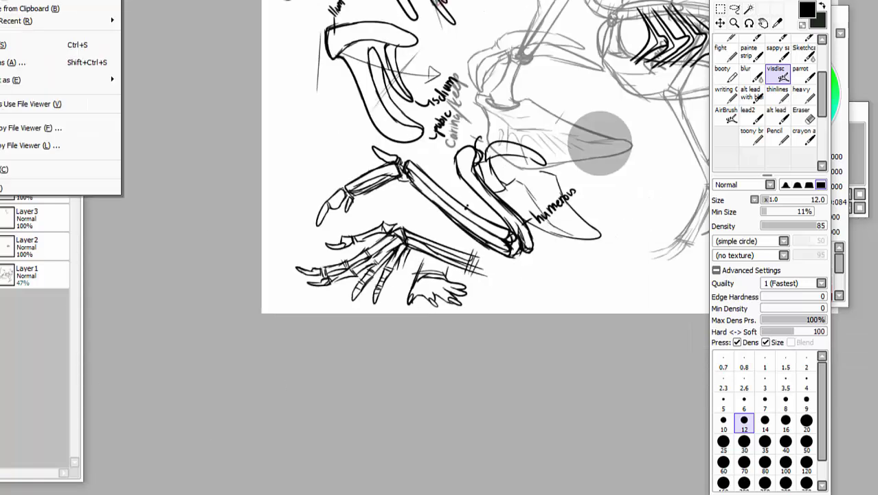
{"action": "left_click", "coordinate": [24, 65]}
{"action": "type", "text": "ses"}
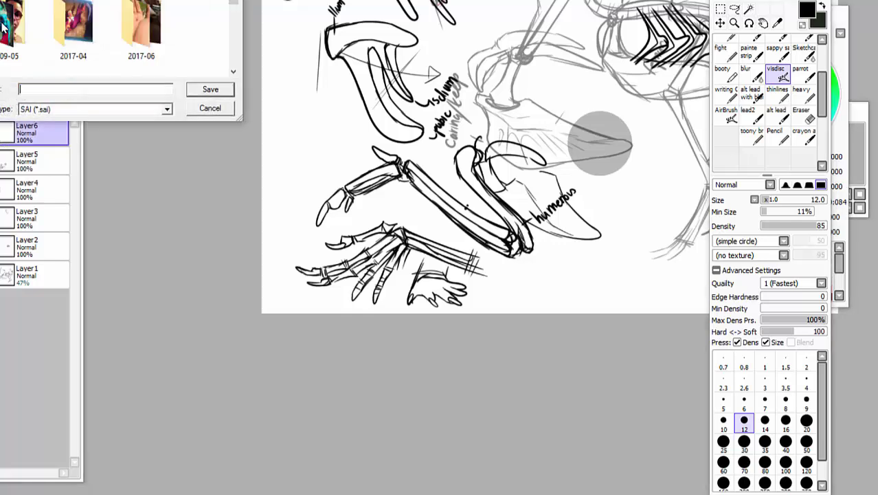
{"action": "type", "text": "sion work bo"}
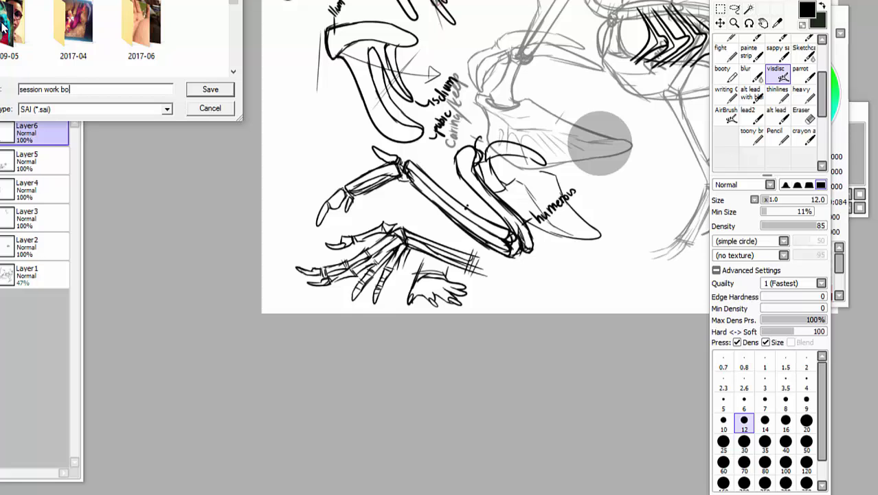
{"action": "type", "text": "nes/processes"}
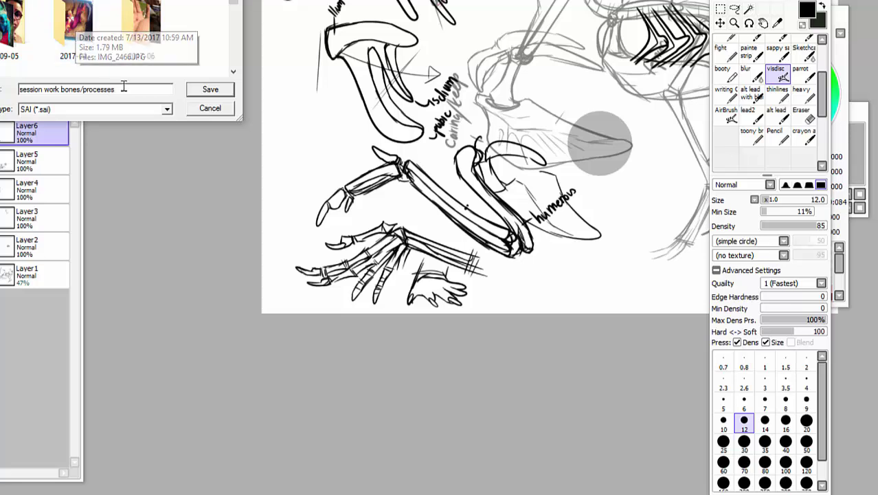
{"action": "left_click", "coordinate": [210, 89]}
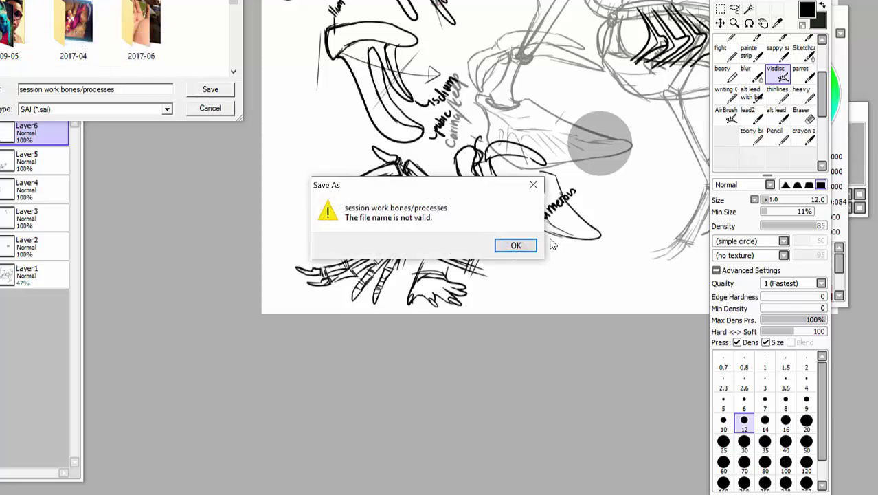
{"action": "left_click", "coordinate": [514, 245]}
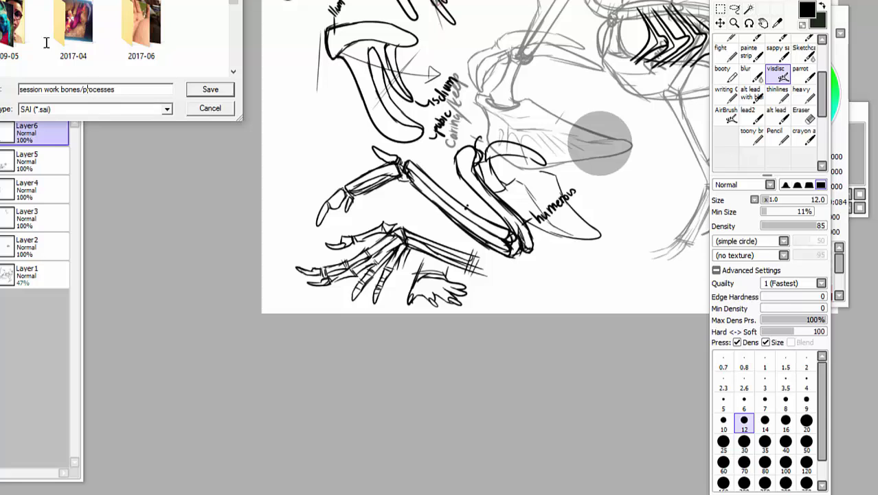
Replace the slash in the file name with a hyphen and save the drawing
{"action": "left_click", "coordinate": [81, 89]}
{"action": "key", "text": "BackSpace"}
{"action": "type", "text": "-"}
{"action": "left_click", "coordinate": [199, 94]}
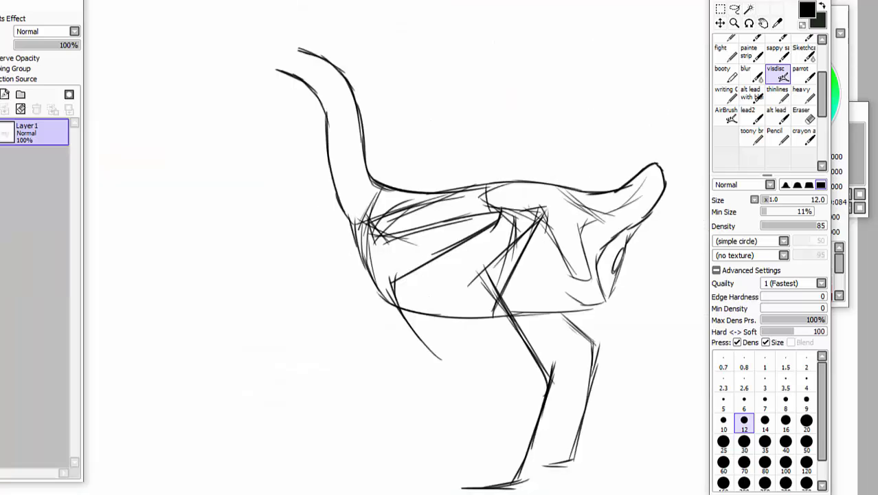
Sketch the wing's hand bones hanging from the wrist, with a small thumb and a pointed tip
{"action": "mouse_move", "coordinate": [385, 286]}
{"action": "left_mouse_down"}
{"action": "mouse_move", "coordinate": [407, 290]}
{"action": "mouse_move", "coordinate": [410, 332]}
{"action": "left_mouse_up"}
{"action": "mouse_move", "coordinate": [383, 287]}
{"action": "left_mouse_down"}
{"action": "mouse_move", "coordinate": [426, 355]}
{"action": "mouse_move", "coordinate": [444, 364]}
{"action": "left_mouse_up"}
{"action": "left_click_drag", "start_coordinate": [444, 364], "coordinate": [445, 358]}
{"action": "left_click_drag", "start_coordinate": [415, 349], "coordinate": [426, 334]}
{"action": "mouse_move", "coordinate": [390, 302]}
{"action": "left_mouse_down"}
{"action": "mouse_move", "coordinate": [395, 317]}
{"action": "mouse_move", "coordinate": [443, 341]}
{"action": "mouse_move", "coordinate": [388, 321]}
{"action": "mouse_move", "coordinate": [429, 342]}
{"action": "left_mouse_up"}
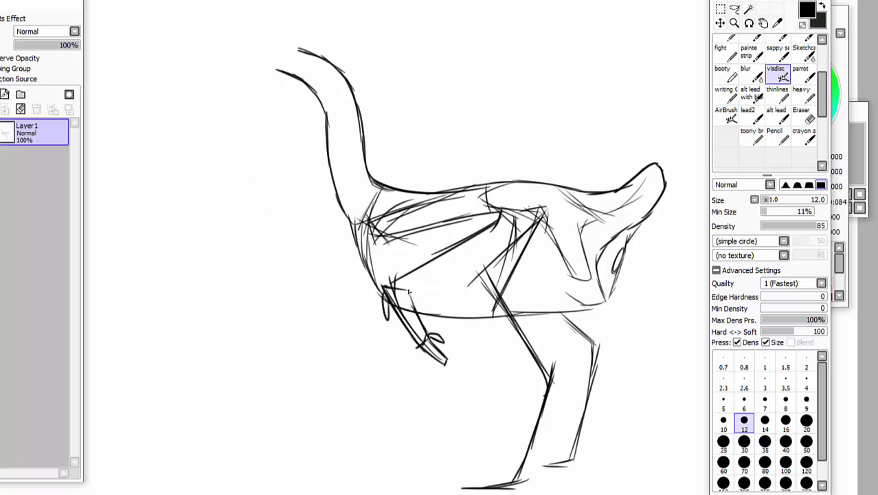
{"action": "left_click_drag", "start_coordinate": [398, 284], "coordinate": [414, 306]}
Reinforce the folded wing's forearm and upper arm bones and the shoulder blade with doubled lines
{"action": "mouse_move", "coordinate": [382, 282]}
{"action": "left_mouse_down"}
{"action": "mouse_move", "coordinate": [415, 284]}
{"action": "mouse_move", "coordinate": [461, 259]}
{"action": "mouse_move", "coordinate": [486, 220]}
{"action": "left_mouse_up"}
{"action": "left_click_drag", "start_coordinate": [430, 272], "coordinate": [516, 210]}
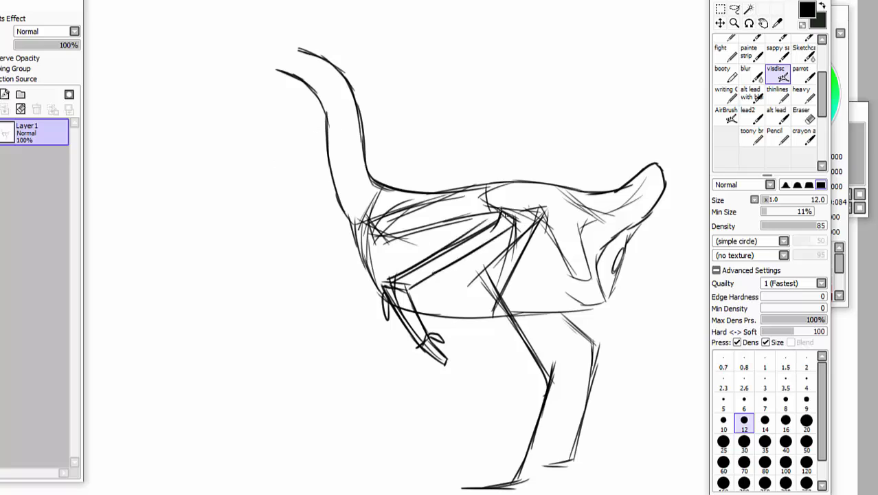
{"action": "mouse_move", "coordinate": [481, 233]}
{"action": "left_mouse_down"}
{"action": "mouse_move", "coordinate": [508, 203]}
{"action": "mouse_move", "coordinate": [467, 232]}
{"action": "mouse_move", "coordinate": [379, 244]}
{"action": "mouse_move", "coordinate": [381, 213]}
{"action": "mouse_move", "coordinate": [496, 211]}
{"action": "mouse_move", "coordinate": [415, 228]}
{"action": "mouse_move", "coordinate": [410, 212]}
{"action": "left_mouse_up"}
{"action": "left_click_drag", "start_coordinate": [400, 223], "coordinate": [497, 176]}
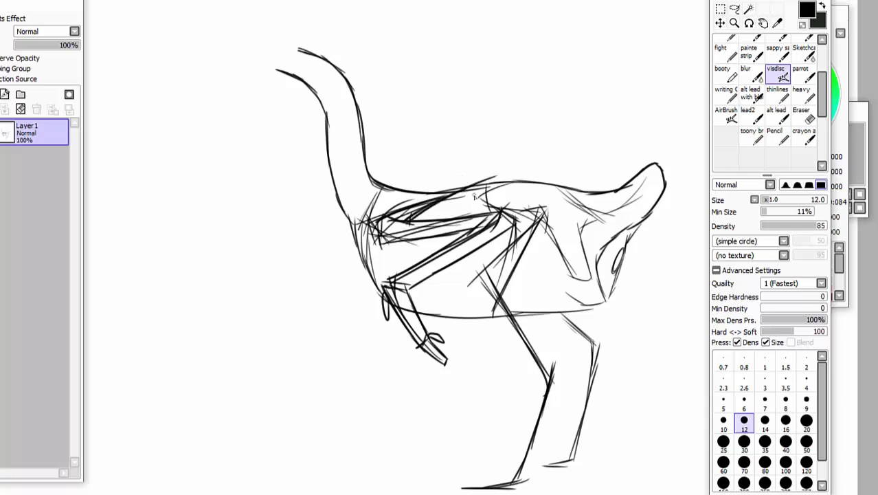
Sketch the bird's head with a blunt beak and a round eye socket, reworking the snout and jaw lines
{"action": "mouse_move", "coordinate": [299, 50]}
{"action": "left_mouse_down"}
{"action": "mouse_move", "coordinate": [318, 88]}
{"action": "mouse_move", "coordinate": [250, 79]}
{"action": "mouse_move", "coordinate": [267, 58]}
{"action": "mouse_move", "coordinate": [320, 64]}
{"action": "left_mouse_up"}
{"action": "left_click_drag", "start_coordinate": [260, 82], "coordinate": [316, 93]}
{"action": "left_click_drag", "start_coordinate": [284, 87], "coordinate": [334, 115]}
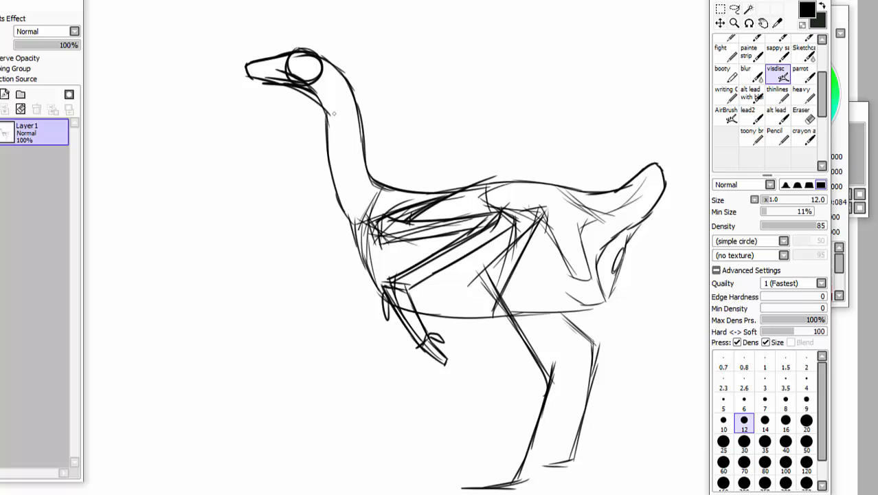
{"action": "key", "text": "ctrl+z"}
{"action": "key", "text": "ctrl+z"}
{"action": "mouse_move", "coordinate": [279, 85]}
{"action": "left_mouse_down"}
{"action": "mouse_move", "coordinate": [242, 62]}
{"action": "mouse_move", "coordinate": [315, 51]}
{"action": "left_mouse_up"}
Erase the eye circle and the inner construction lines from the bird's head
{"action": "double_click", "coordinate": [801, 114]}
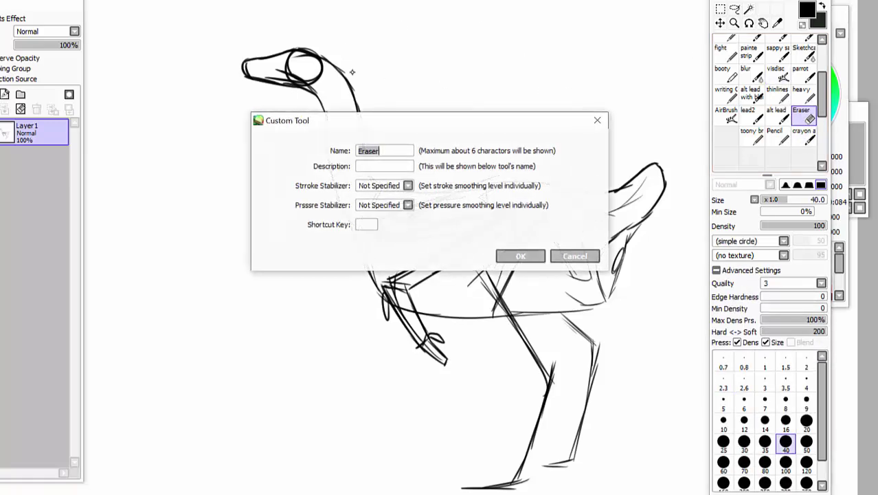
{"action": "left_click", "coordinate": [574, 255]}
{"action": "mouse_move", "coordinate": [277, 71]}
{"action": "left_mouse_down"}
{"action": "mouse_move", "coordinate": [306, 81]}
{"action": "mouse_move", "coordinate": [281, 67]}
{"action": "mouse_move", "coordinate": [312, 69]}
{"action": "mouse_move", "coordinate": [297, 61]}
{"action": "mouse_move", "coordinate": [324, 80]}
{"action": "left_mouse_up"}
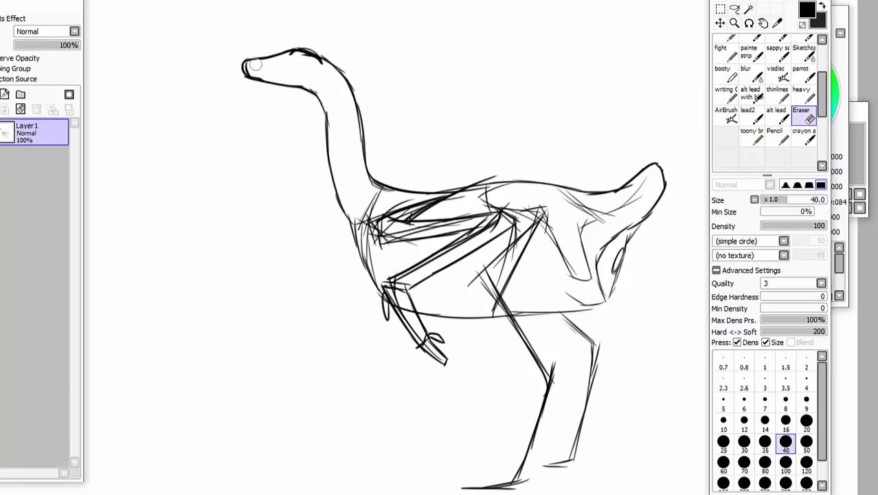
Draw the jaw line and back of the head, and thicken the neck outline down to the breast
{"action": "left_click", "coordinate": [776, 73]}
{"action": "mouse_move", "coordinate": [246, 76]}
{"action": "left_mouse_down"}
{"action": "mouse_move", "coordinate": [309, 84]}
{"action": "mouse_move", "coordinate": [324, 75]}
{"action": "left_mouse_up"}
{"action": "mouse_move", "coordinate": [326, 64]}
{"action": "left_mouse_down"}
{"action": "mouse_move", "coordinate": [305, 86]}
{"action": "mouse_move", "coordinate": [323, 122]}
{"action": "left_mouse_up"}
{"action": "mouse_move", "coordinate": [292, 86]}
{"action": "left_mouse_down"}
{"action": "mouse_move", "coordinate": [317, 104]}
{"action": "mouse_move", "coordinate": [349, 232]}
{"action": "left_mouse_up"}
{"action": "left_click_drag", "start_coordinate": [332, 202], "coordinate": [381, 296]}
{"action": "left_click_drag", "start_coordinate": [386, 189], "coordinate": [346, 86]}
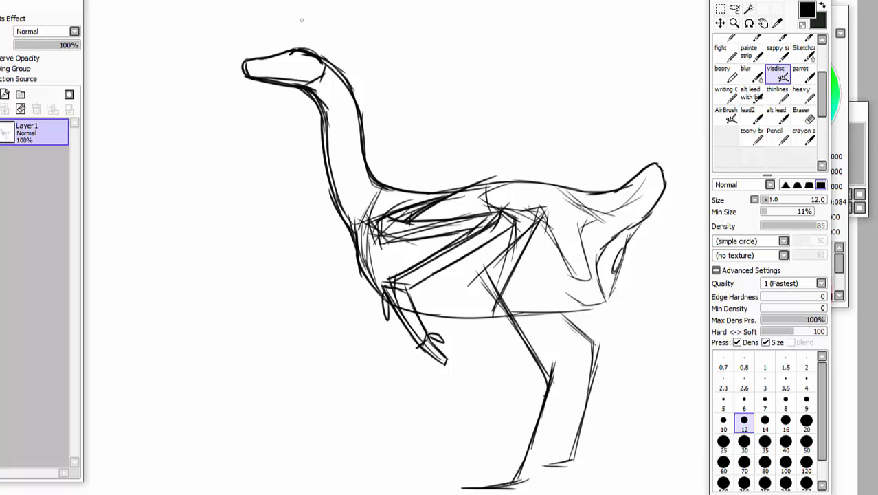
Fade the bird sketch layer to 42% opacity and add a new layer above it
{"action": "left_click_drag", "start_coordinate": [50, 43], "coordinate": [42, 45]}
{"action": "left_click", "coordinate": [5, 94]}
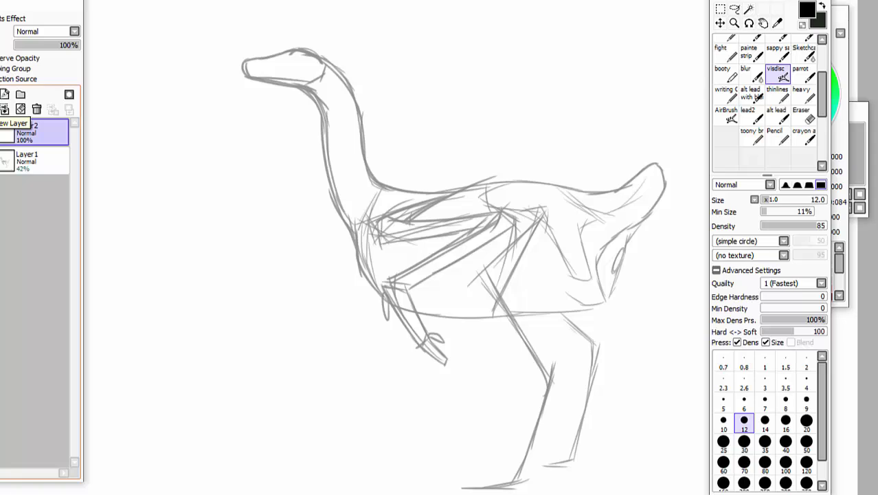
Outline the breast and belly in black, with curved strokes marking the chest muscle's rear edge
{"action": "mouse_move", "coordinate": [383, 216]}
{"action": "left_mouse_down"}
{"action": "mouse_move", "coordinate": [359, 273]}
{"action": "mouse_move", "coordinate": [411, 257]}
{"action": "left_mouse_up"}
{"action": "mouse_move", "coordinate": [402, 227]}
{"action": "left_mouse_down"}
{"action": "mouse_move", "coordinate": [429, 270]}
{"action": "mouse_move", "coordinate": [483, 304]}
{"action": "left_mouse_up"}
{"action": "mouse_move", "coordinate": [382, 217]}
{"action": "left_mouse_down"}
{"action": "mouse_move", "coordinate": [374, 294]}
{"action": "mouse_move", "coordinate": [485, 319]}
{"action": "mouse_move", "coordinate": [517, 317]}
{"action": "mouse_move", "coordinate": [446, 265]}
{"action": "mouse_move", "coordinate": [413, 222]}
{"action": "left_mouse_up"}
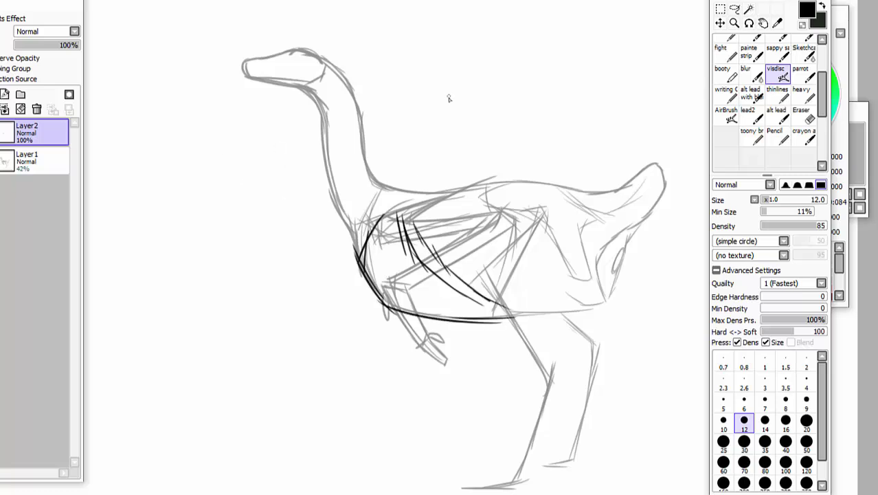
Draw the front edge of the thigh, the knee and the upper part of the lower leg
{"action": "left_click_drag", "start_coordinate": [506, 212], "coordinate": [476, 274]}
{"action": "mouse_move", "coordinate": [500, 194]}
{"action": "left_mouse_down"}
{"action": "mouse_move", "coordinate": [484, 240]}
{"action": "mouse_move", "coordinate": [498, 217]}
{"action": "left_mouse_up"}
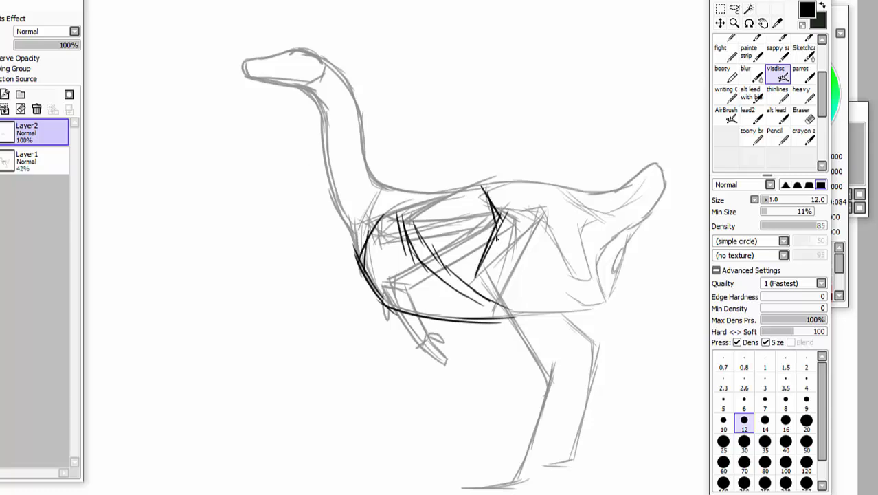
{"action": "mouse_move", "coordinate": [503, 208]}
{"action": "left_mouse_down"}
{"action": "mouse_move", "coordinate": [474, 302]}
{"action": "mouse_move", "coordinate": [540, 367]}
{"action": "left_mouse_up"}
{"action": "left_click_drag", "start_coordinate": [516, 321], "coordinate": [544, 366]}
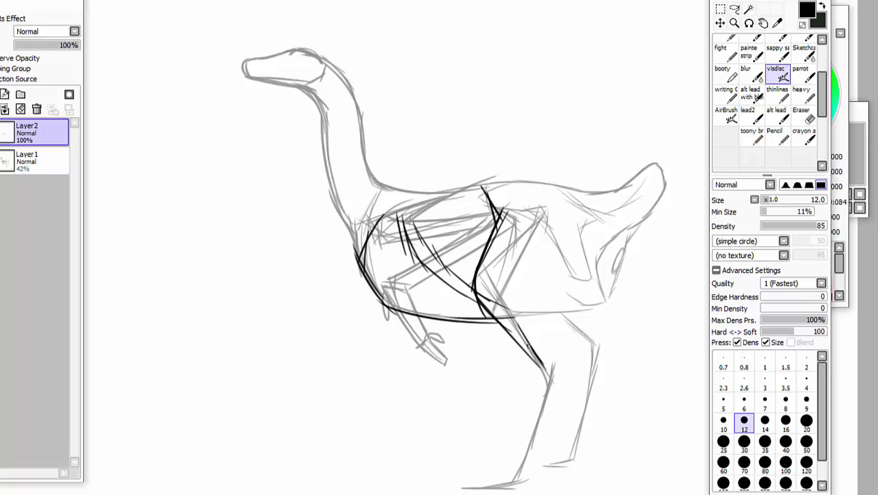
{"action": "mouse_move", "coordinate": [521, 338]}
{"action": "left_mouse_down"}
{"action": "mouse_move", "coordinate": [504, 294]}
{"action": "mouse_move", "coordinate": [525, 257]}
{"action": "left_mouse_up"}
{"action": "left_click_drag", "start_coordinate": [502, 291], "coordinate": [533, 248]}
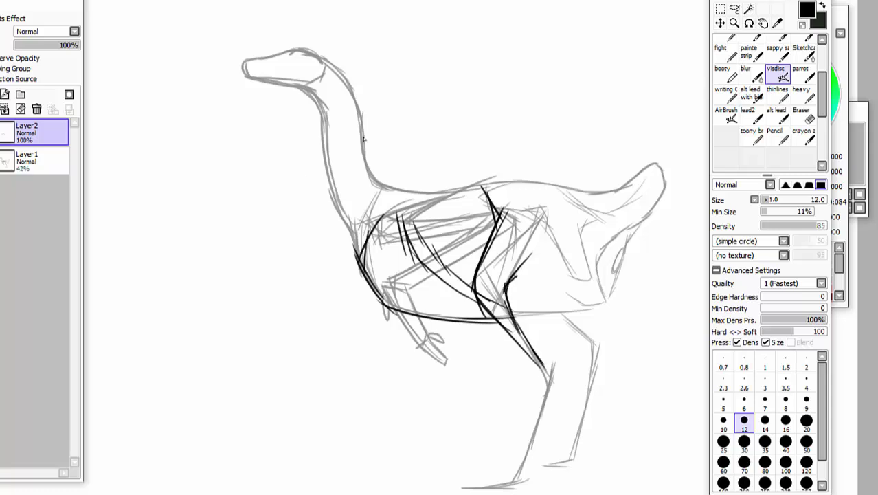
Outline the hip and rump muscle as a broad arch narrowing from the tail base toward the knee
{"action": "left_click_drag", "start_coordinate": [511, 278], "coordinate": [610, 204]}
{"action": "mouse_move", "coordinate": [481, 187]}
{"action": "left_mouse_down"}
{"action": "mouse_move", "coordinate": [523, 176]}
{"action": "mouse_move", "coordinate": [610, 206]}
{"action": "left_mouse_up"}
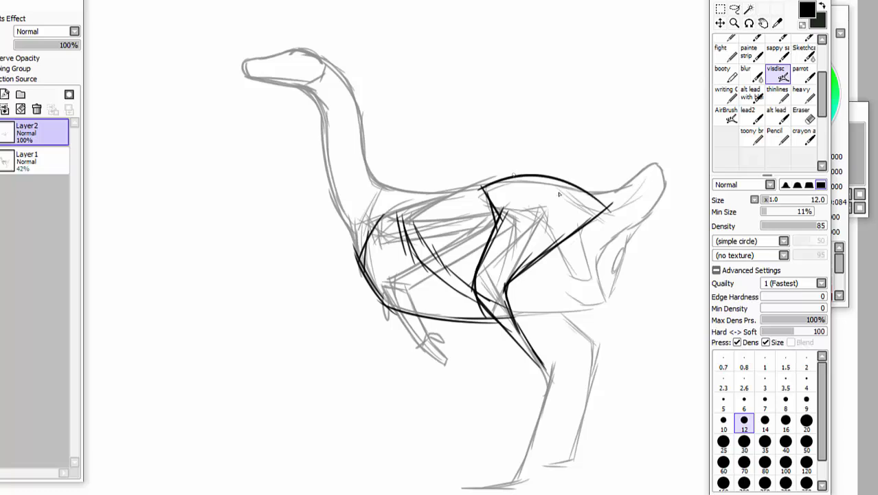
{"action": "mouse_move", "coordinate": [522, 177]}
{"action": "left_mouse_down"}
{"action": "mouse_move", "coordinate": [578, 204]}
{"action": "mouse_move", "coordinate": [584, 222]}
{"action": "mouse_move", "coordinate": [562, 175]}
{"action": "left_mouse_up"}
{"action": "mouse_move", "coordinate": [595, 218]}
{"action": "left_mouse_down"}
{"action": "mouse_move", "coordinate": [599, 240]}
{"action": "mouse_move", "coordinate": [560, 260]}
{"action": "mouse_move", "coordinate": [590, 229]}
{"action": "left_mouse_up"}
{"action": "mouse_move", "coordinate": [586, 247]}
{"action": "left_mouse_down"}
{"action": "mouse_move", "coordinate": [507, 291]}
{"action": "mouse_move", "coordinate": [515, 330]}
{"action": "left_mouse_up"}
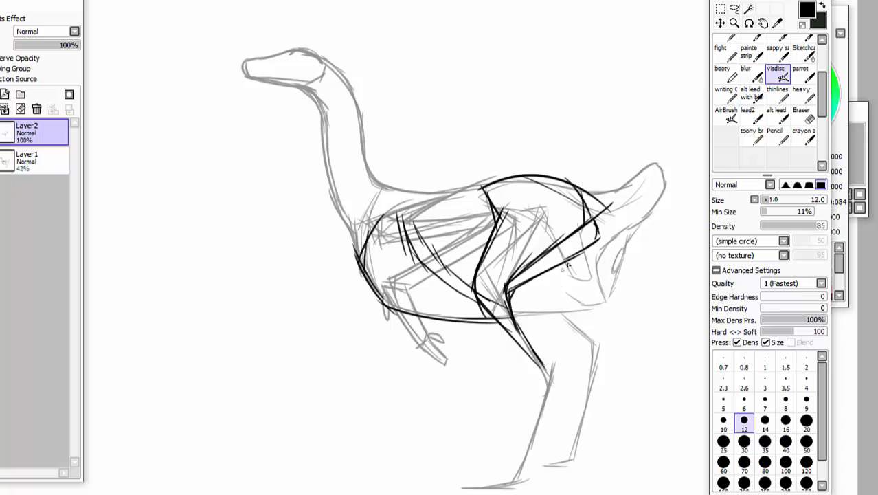
Add hamstring strokes behind the thigh and draw the calf and tendon lines down to the ankle
{"action": "mouse_move", "coordinate": [577, 250]}
{"action": "left_mouse_down"}
{"action": "mouse_move", "coordinate": [539, 301]}
{"action": "mouse_move", "coordinate": [534, 325]}
{"action": "left_mouse_up"}
{"action": "left_click_drag", "start_coordinate": [559, 264], "coordinate": [542, 315]}
{"action": "mouse_move", "coordinate": [525, 352]}
{"action": "left_mouse_down"}
{"action": "mouse_move", "coordinate": [547, 385]}
{"action": "mouse_move", "coordinate": [547, 404]}
{"action": "left_mouse_up"}
{"action": "left_click_drag", "start_coordinate": [561, 371], "coordinate": [560, 378]}
{"action": "left_click_drag", "start_coordinate": [547, 345], "coordinate": [559, 364]}
{"action": "left_click_drag", "start_coordinate": [537, 317], "coordinate": [552, 361]}
{"action": "left_click_drag", "start_coordinate": [511, 309], "coordinate": [535, 339]}
{"action": "scroll", "coordinate": [547, 236], "scroll_direction": "down", "scroll_amount": 5}
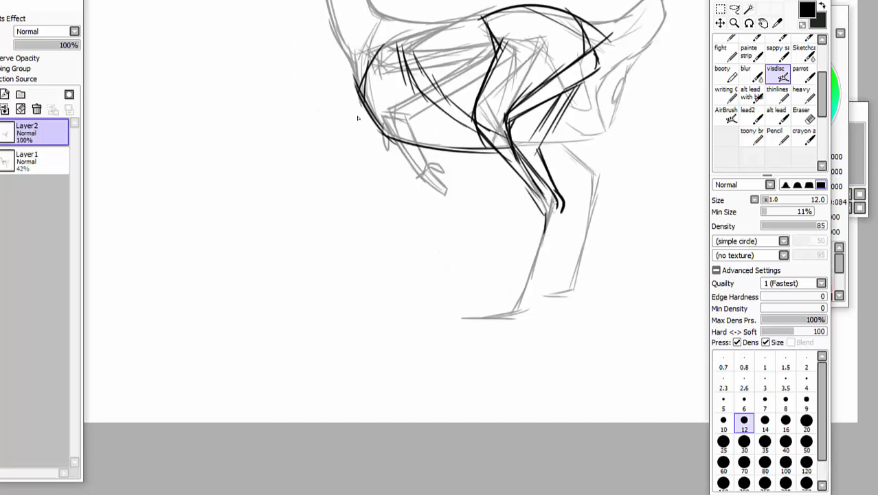
Outline the near leg's shank and ankle in black, tapering down both sides to the top of the foot
{"action": "left_click_drag", "start_coordinate": [556, 204], "coordinate": [542, 271]}
{"action": "left_click_drag", "start_coordinate": [555, 221], "coordinate": [530, 307]}
{"action": "left_click_drag", "start_coordinate": [532, 303], "coordinate": [515, 314]}
{"action": "mouse_move", "coordinate": [539, 195]}
{"action": "left_mouse_down"}
{"action": "mouse_move", "coordinate": [529, 248]}
{"action": "mouse_move", "coordinate": [487, 316]}
{"action": "left_mouse_up"}
{"action": "left_click_drag", "start_coordinate": [524, 177], "coordinate": [536, 202]}
{"action": "left_click_drag", "start_coordinate": [503, 157], "coordinate": [537, 209]}
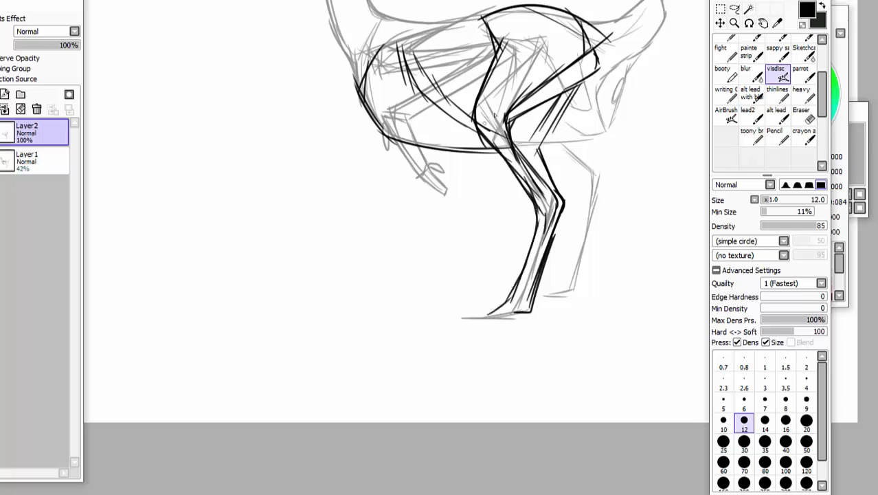
Add curved calf muscle strokes below the near knee, running down the back of the lower leg toward the ankle
{"action": "mouse_move", "coordinate": [536, 143]}
{"action": "left_mouse_down"}
{"action": "mouse_move", "coordinate": [544, 158]}
{"action": "mouse_move", "coordinate": [540, 135]}
{"action": "mouse_move", "coordinate": [558, 103]}
{"action": "left_mouse_up"}
{"action": "mouse_move", "coordinate": [553, 185]}
{"action": "left_mouse_down"}
{"action": "mouse_move", "coordinate": [513, 118]}
{"action": "mouse_move", "coordinate": [541, 158]}
{"action": "left_mouse_up"}
{"action": "left_click_drag", "start_coordinate": [509, 128], "coordinate": [526, 155]}
{"action": "left_click_drag", "start_coordinate": [526, 114], "coordinate": [547, 148]}
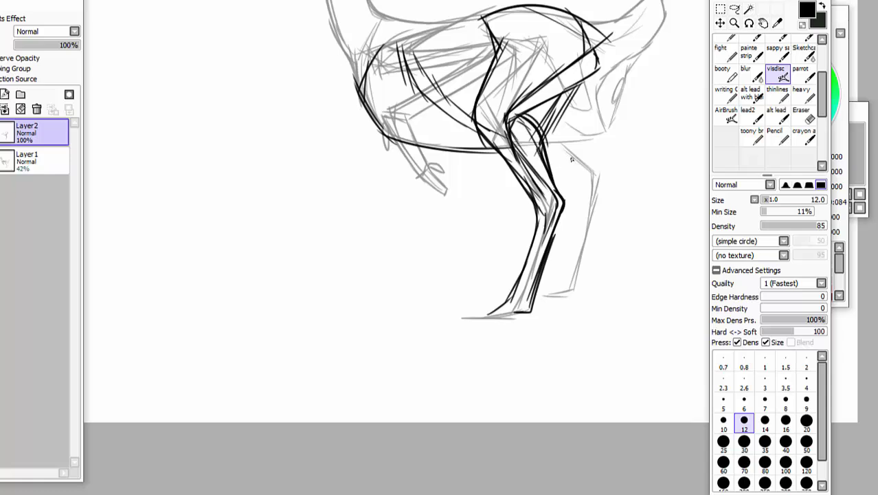
{"action": "left_click_drag", "start_coordinate": [527, 175], "coordinate": [548, 226]}
Draw the far leg behind the near one, from its thigh line through the ankle down to the foot
{"action": "mouse_move", "coordinate": [543, 142]}
{"action": "left_mouse_down"}
{"action": "mouse_move", "coordinate": [597, 140]}
{"action": "mouse_move", "coordinate": [597, 186]}
{"action": "left_mouse_up"}
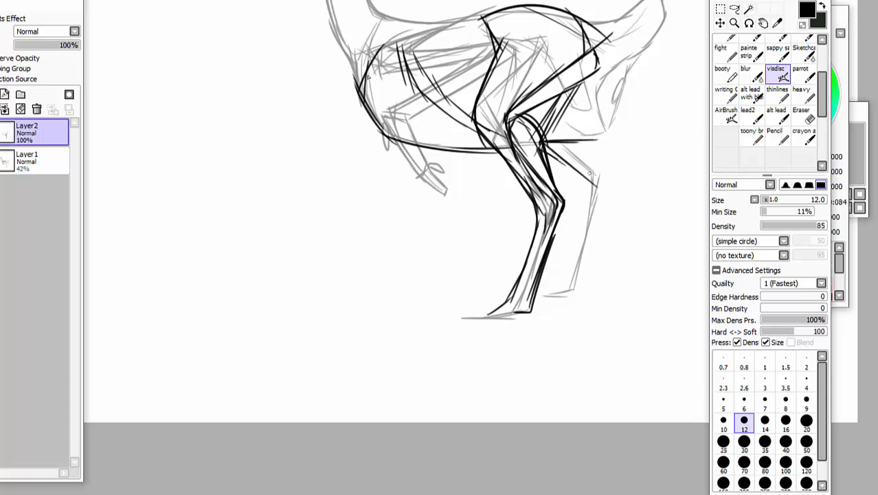
{"action": "left_click_drag", "start_coordinate": [571, 141], "coordinate": [594, 161]}
{"action": "mouse_move", "coordinate": [577, 142]}
{"action": "left_mouse_down"}
{"action": "mouse_move", "coordinate": [614, 173]}
{"action": "mouse_move", "coordinate": [609, 196]}
{"action": "left_mouse_up"}
{"action": "left_click_drag", "start_coordinate": [573, 156], "coordinate": [585, 215]}
{"action": "left_click_drag", "start_coordinate": [614, 175], "coordinate": [569, 293]}
{"action": "left_click_drag", "start_coordinate": [584, 177], "coordinate": [552, 291]}
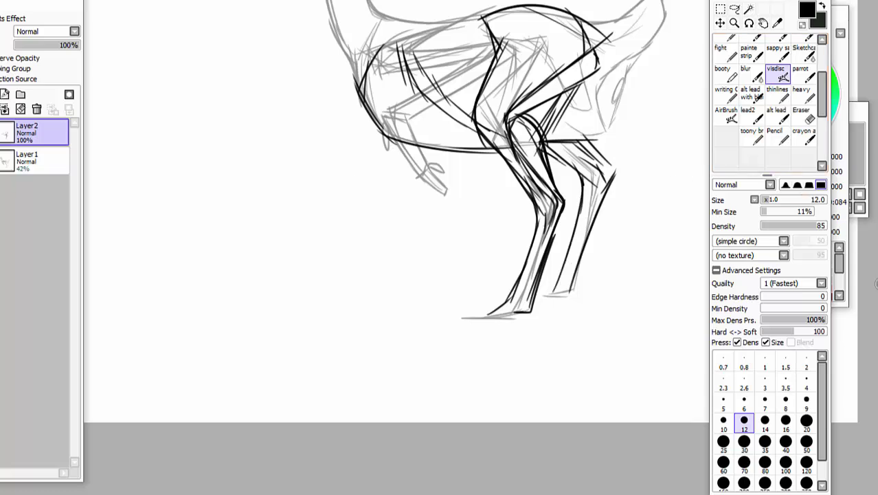
{"action": "scroll", "coordinate": [575, 150], "scroll_direction": "up", "scroll_amount": 2}
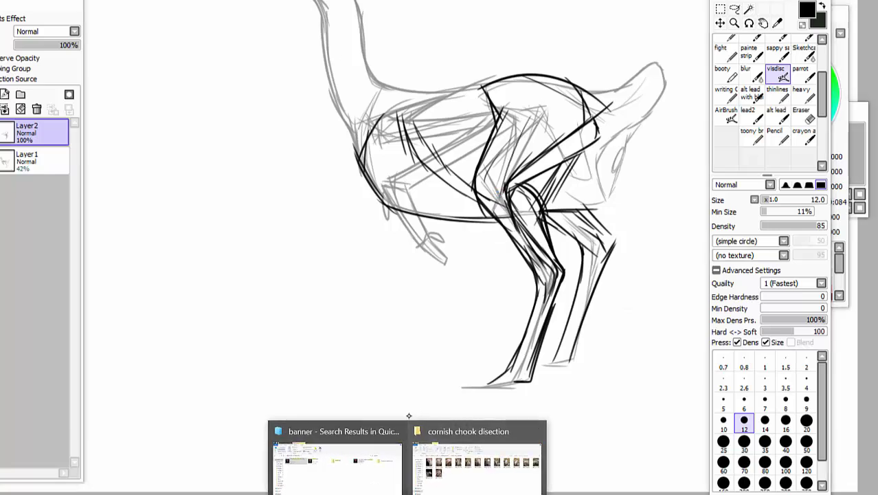
Open the photo IMG_2704.JPG from the cornish chook disection folder and capture the area showing the leg
{"action": "mouse_move", "coordinate": [477, 486]}
{"action": "left_click", "coordinate": [427, 489]}
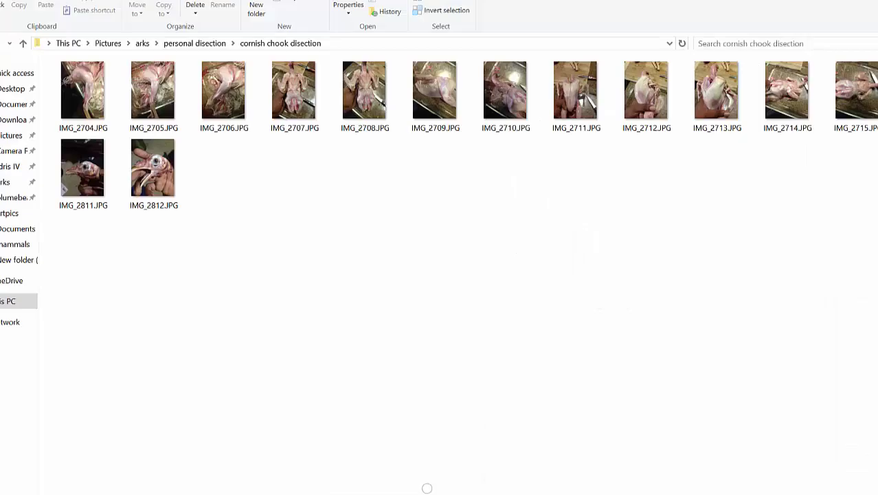
{"action": "left_click", "coordinate": [106, 108]}
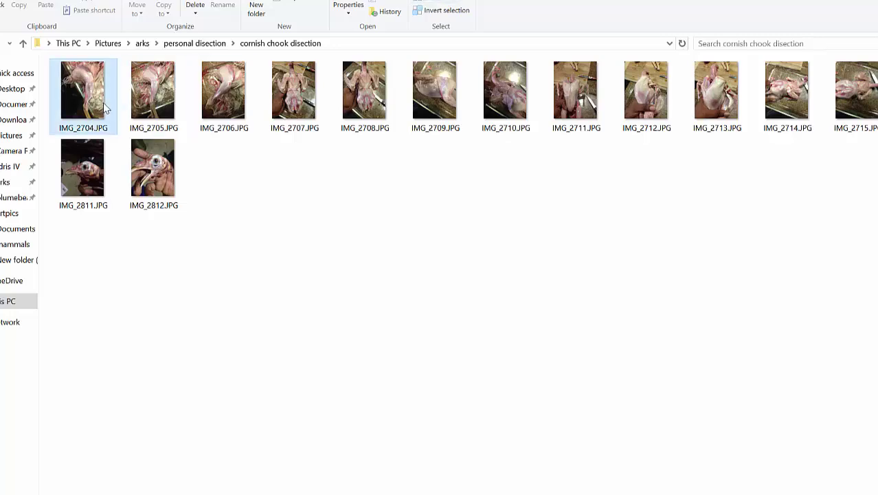
{"action": "double_click", "coordinate": [106, 103]}
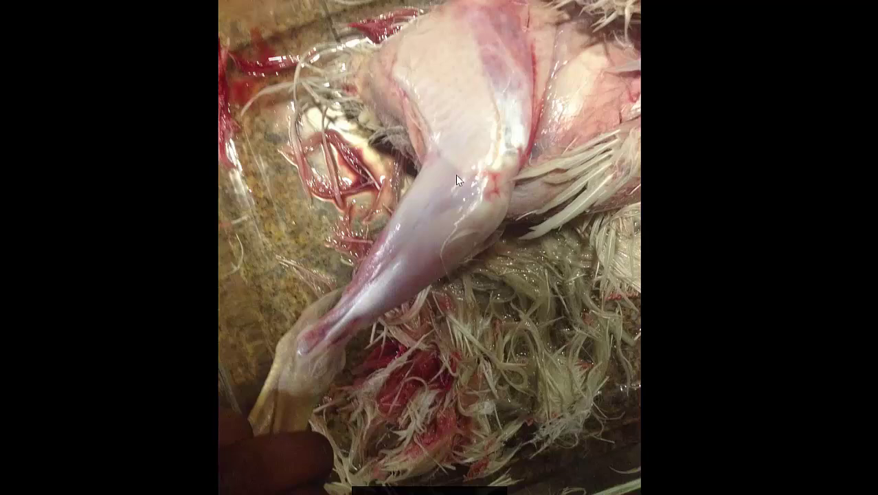
{"action": "left_click_drag", "start_coordinate": [280, 2], "coordinate": [574, 473]}
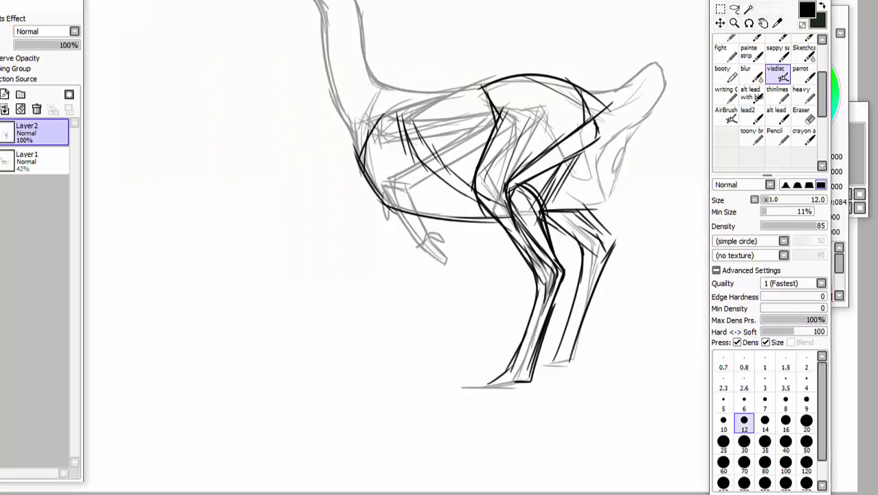
Paste the captured leg photo as a new layer and move it to the blank canvas in front of the bird
{"action": "left_click", "coordinate": [8, 1]}
{"action": "left_click", "coordinate": [51, 40]}
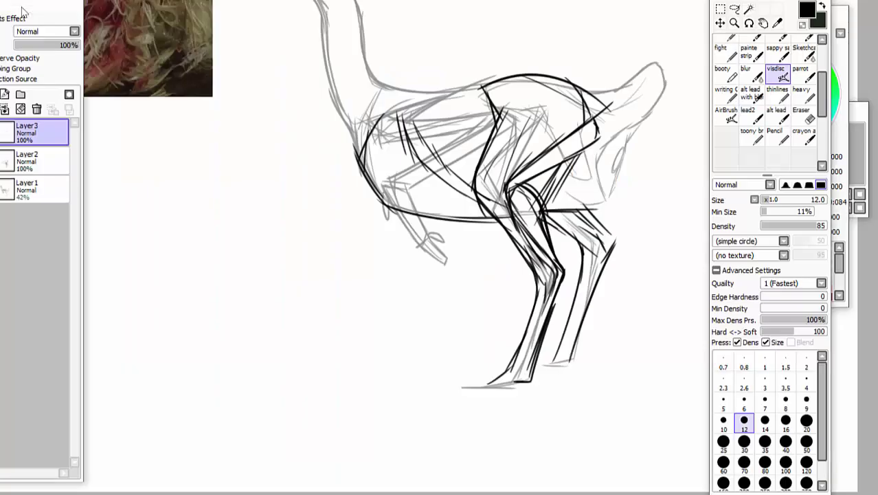
{"action": "left_click", "coordinate": [720, 22]}
{"action": "left_click_drag", "start_coordinate": [216, 74], "coordinate": [358, 387]}
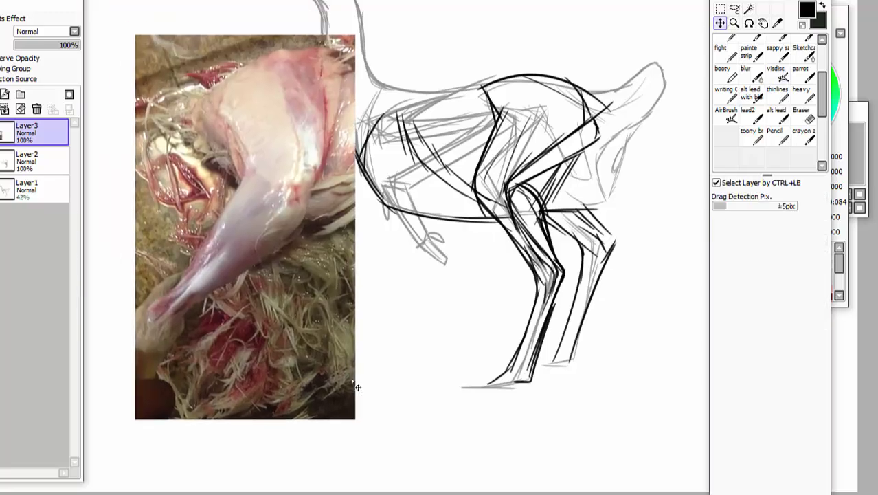
Fade the photo layer to 45% opacity and add an empty layer above it for tracing
{"action": "left_click_drag", "start_coordinate": [53, 44], "coordinate": [44, 45]}
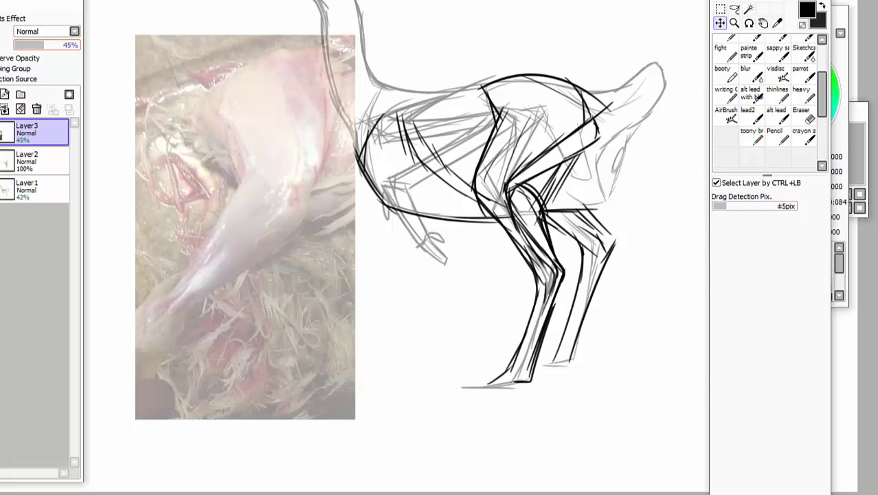
{"action": "left_click", "coordinate": [2, 94]}
{"action": "key", "text": "Left"}
{"action": "key", "text": "Left"}
{"action": "key", "text": "Left"}
{"action": "key", "text": "Left"}
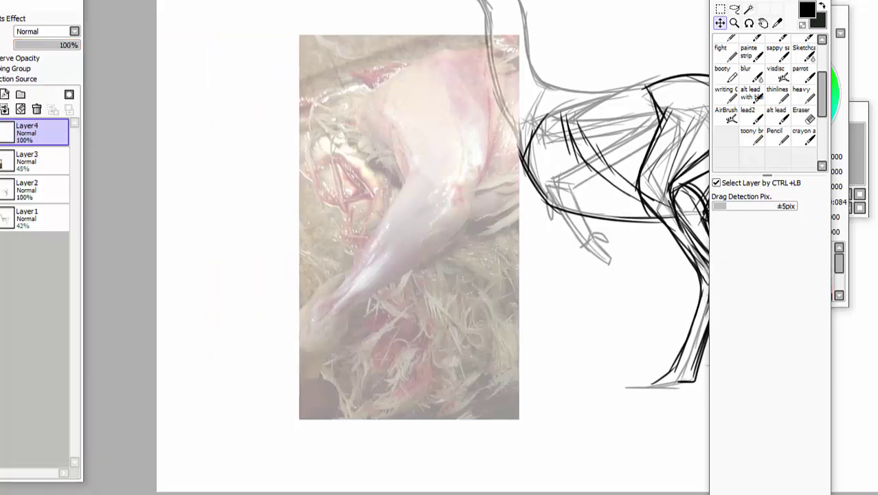
{"action": "key", "text": "Page_Up"}
{"action": "key", "text": "Page_Up"}
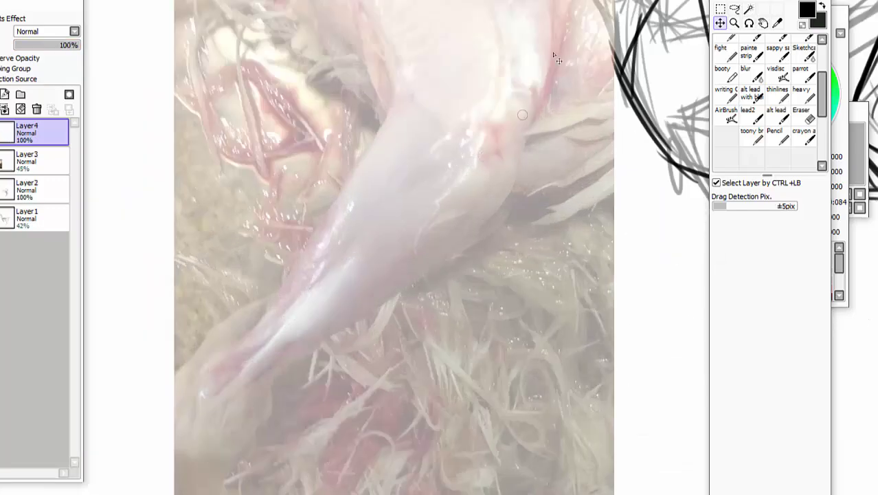
With the visdisc brush, circle the kneecap on the photo and trace the lower leg bone from knee to ankle
{"action": "left_click", "coordinate": [775, 72]}
{"action": "mouse_move", "coordinate": [500, 121]}
{"action": "left_mouse_down"}
{"action": "mouse_move", "coordinate": [523, 127]}
{"action": "mouse_move", "coordinate": [505, 115]}
{"action": "left_mouse_up"}
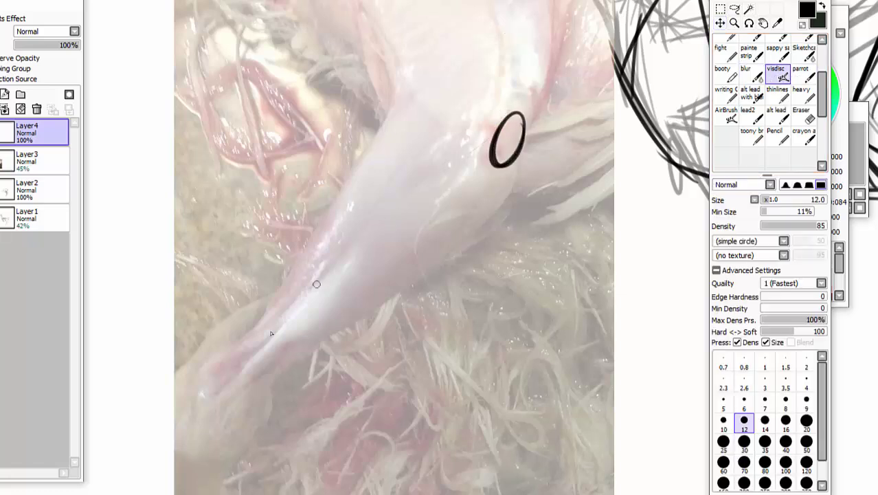
{"action": "mouse_move", "coordinate": [218, 382]}
{"action": "left_mouse_down"}
{"action": "mouse_move", "coordinate": [215, 423]}
{"action": "mouse_move", "coordinate": [321, 282]}
{"action": "mouse_move", "coordinate": [395, 209]}
{"action": "left_mouse_up"}
{"action": "left_click_drag", "start_coordinate": [337, 275], "coordinate": [464, 143]}
{"action": "left_click_drag", "start_coordinate": [439, 167], "coordinate": [478, 130]}
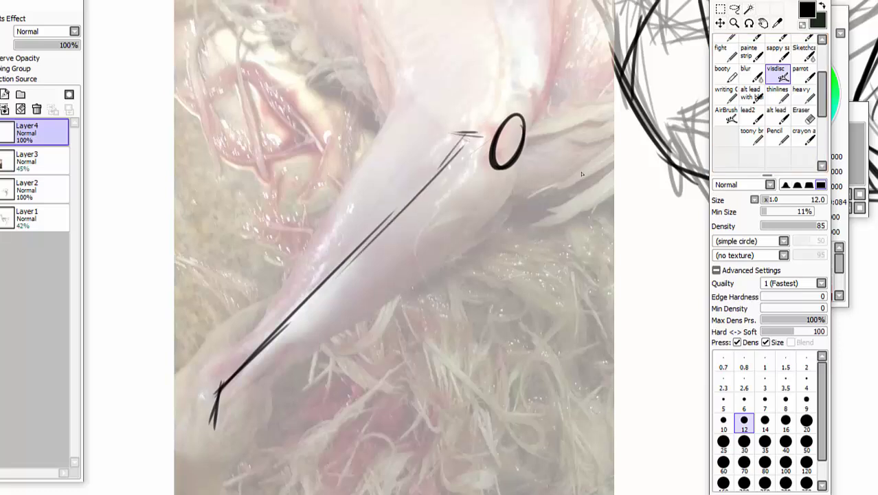
{"action": "scroll", "coordinate": [441, 247], "scroll_direction": "up", "scroll_amount": 4}
{"action": "left_click_drag", "start_coordinate": [708, 84], "coordinate": [500, 220]}
{"action": "left_click_drag", "start_coordinate": [475, 280], "coordinate": [437, 103]}
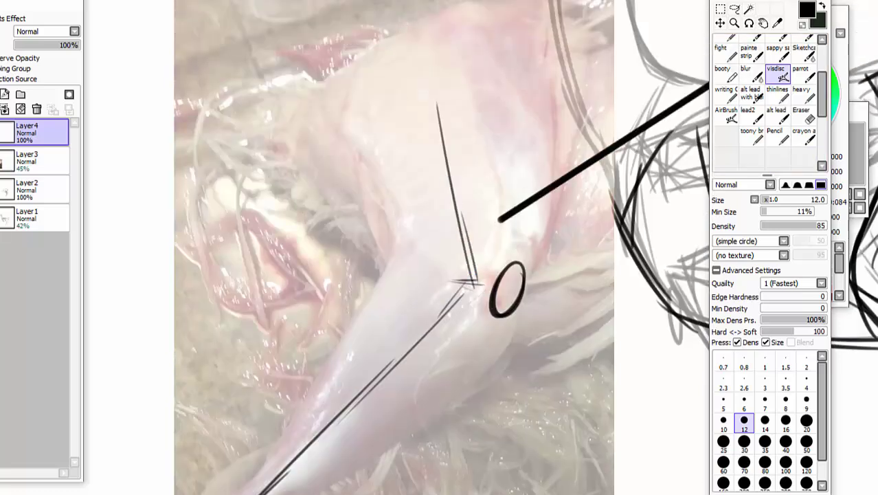
{"action": "key", "text": "ctrl+z"}
{"action": "key", "text": "ctrl+z"}
{"action": "key", "text": "ctrl+z"}
Draw the thigh bone line up from the knee and outline the fan-shaped thigh muscle, tapering past the kneecap onto the shin
{"action": "left_click_drag", "start_coordinate": [472, 278], "coordinate": [405, 30]}
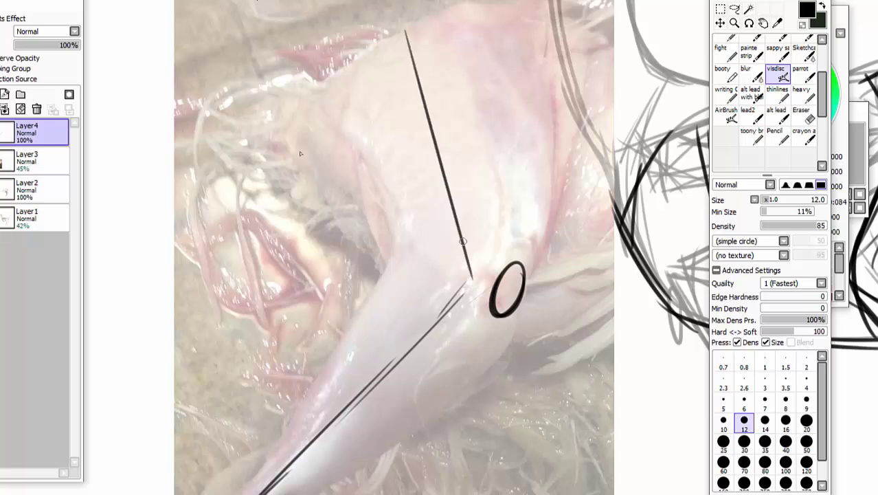
{"action": "mouse_move", "coordinate": [462, 240]}
{"action": "left_mouse_down"}
{"action": "mouse_move", "coordinate": [406, 40]}
{"action": "mouse_move", "coordinate": [337, 117]}
{"action": "mouse_move", "coordinate": [462, 241]}
{"action": "mouse_move", "coordinate": [489, 294]}
{"action": "mouse_move", "coordinate": [555, 179]}
{"action": "mouse_move", "coordinate": [448, 24]}
{"action": "left_mouse_up"}
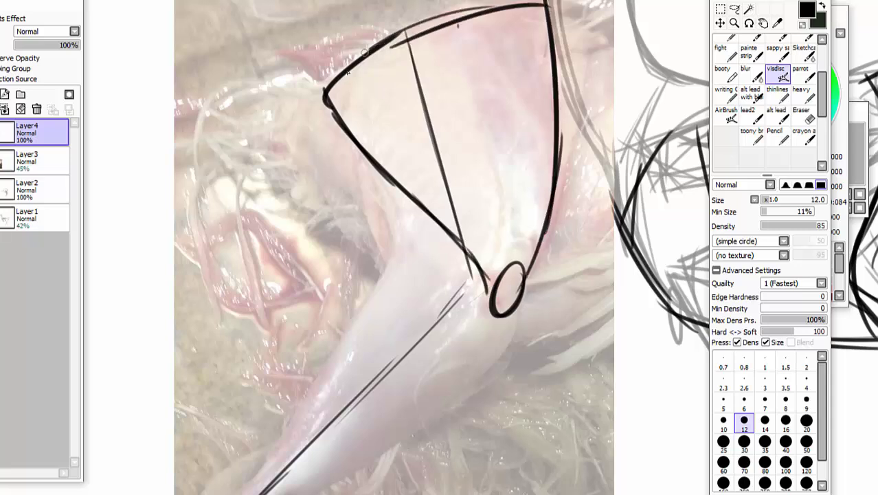
{"action": "scroll", "coordinate": [873, 285], "scroll_direction": "down", "scroll_amount": 3}
{"action": "scroll", "coordinate": [875, 286], "scroll_direction": "down", "scroll_amount": 1}
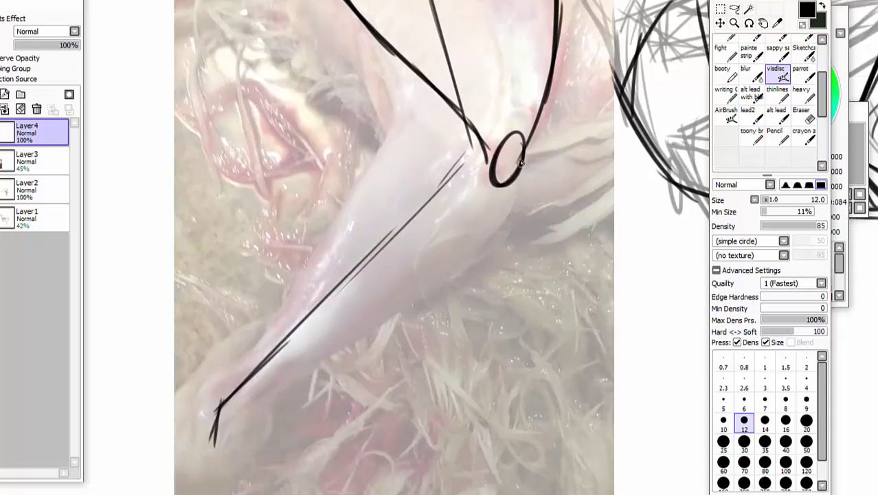
{"action": "left_click_drag", "start_coordinate": [523, 156], "coordinate": [460, 232]}
{"action": "left_click_drag", "start_coordinate": [486, 164], "coordinate": [466, 212]}
{"action": "mouse_move", "coordinate": [486, 147]}
{"action": "left_mouse_down"}
{"action": "mouse_move", "coordinate": [459, 232]}
{"action": "mouse_move", "coordinate": [543, 99]}
{"action": "left_mouse_up"}
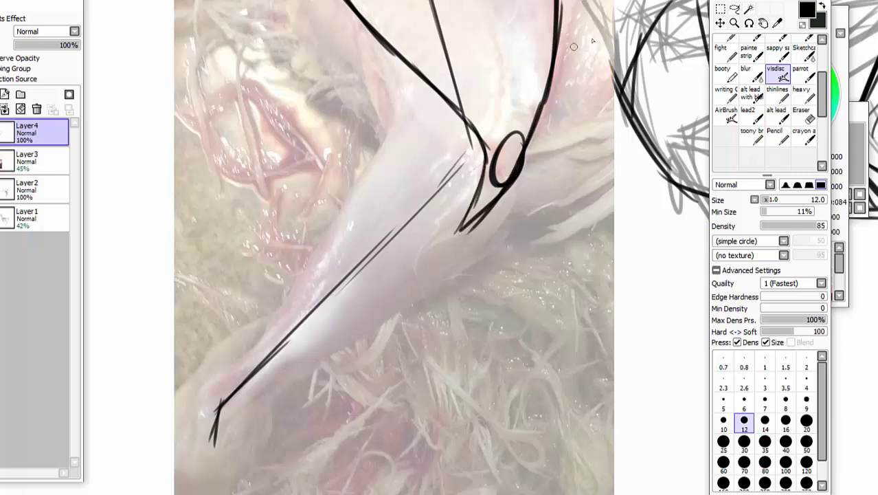
Mark the rear thigh edge and outline the calf muscle from behind the knee down to the tendons at the ankle
{"action": "scroll", "coordinate": [854, 278], "scroll_direction": "down", "scroll_amount": 1}
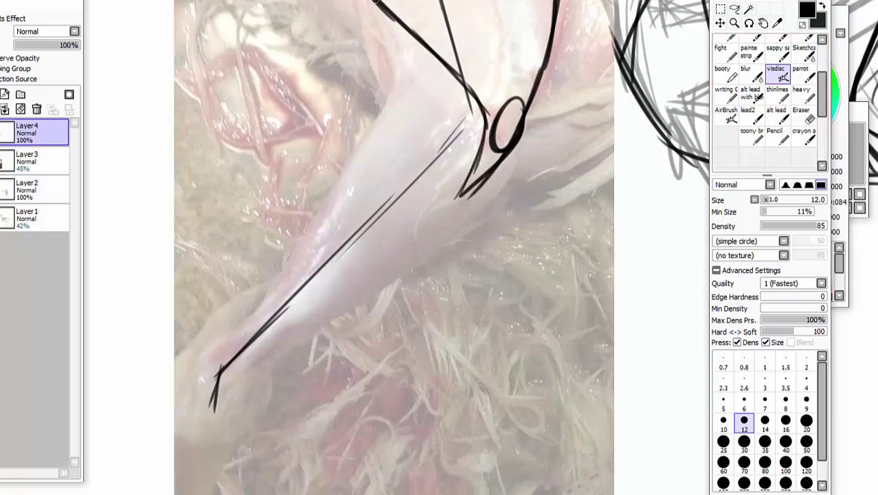
{"action": "mouse_move", "coordinate": [374, 2]}
{"action": "left_mouse_down"}
{"action": "mouse_move", "coordinate": [418, 92]}
{"action": "mouse_move", "coordinate": [479, 114]}
{"action": "mouse_move", "coordinate": [441, 118]}
{"action": "left_mouse_up"}
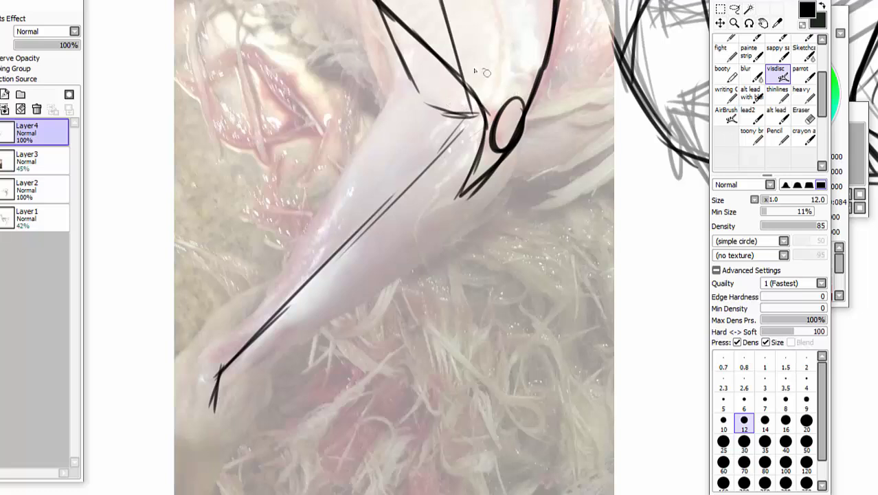
{"action": "mouse_move", "coordinate": [412, 75]}
{"action": "left_mouse_down"}
{"action": "mouse_move", "coordinate": [374, 115]}
{"action": "mouse_move", "coordinate": [320, 217]}
{"action": "mouse_move", "coordinate": [213, 347]}
{"action": "mouse_move", "coordinate": [192, 408]}
{"action": "left_mouse_up"}
{"action": "left_click_drag", "start_coordinate": [206, 357], "coordinate": [198, 406]}
{"action": "mouse_move", "coordinate": [478, 162]}
{"action": "left_mouse_down"}
{"action": "mouse_move", "coordinate": [446, 200]}
{"action": "mouse_move", "coordinate": [208, 375]}
{"action": "mouse_move", "coordinate": [202, 418]}
{"action": "left_mouse_up"}
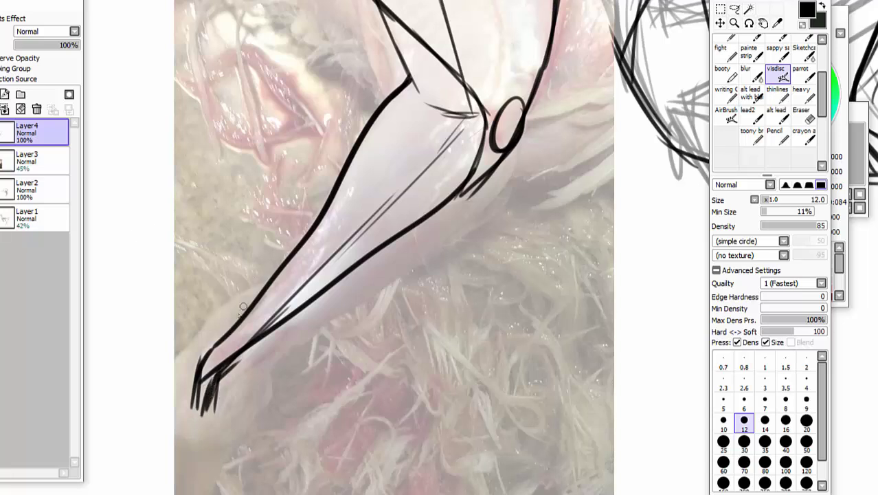
{"action": "left_click_drag", "start_coordinate": [213, 380], "coordinate": [230, 363]}
Draw the shin muscle's front edge from the kneecap to the ankle and a tendon line along the back of the ankle
{"action": "mouse_move", "coordinate": [520, 137]}
{"action": "left_mouse_down"}
{"action": "mouse_move", "coordinate": [474, 216]}
{"action": "mouse_move", "coordinate": [415, 250]}
{"action": "left_mouse_up"}
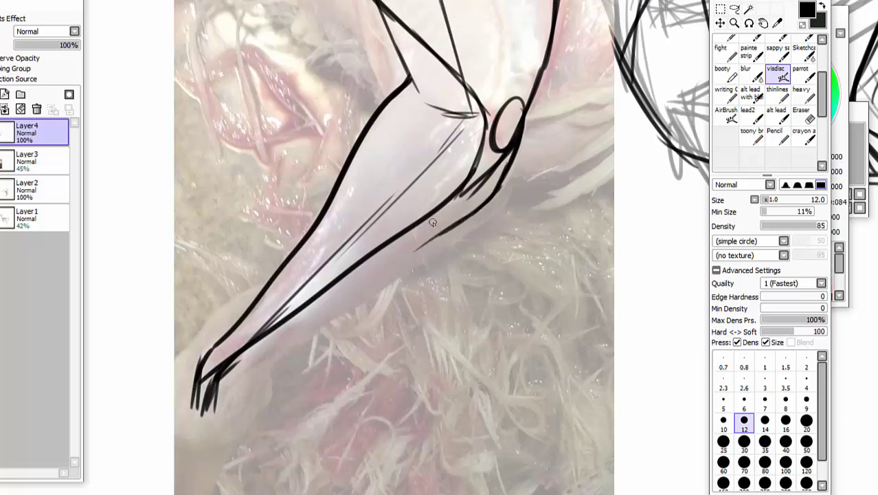
{"action": "mouse_move", "coordinate": [479, 204]}
{"action": "left_mouse_down"}
{"action": "mouse_move", "coordinate": [323, 309]}
{"action": "mouse_move", "coordinate": [265, 354]}
{"action": "mouse_move", "coordinate": [244, 385]}
{"action": "left_mouse_up"}
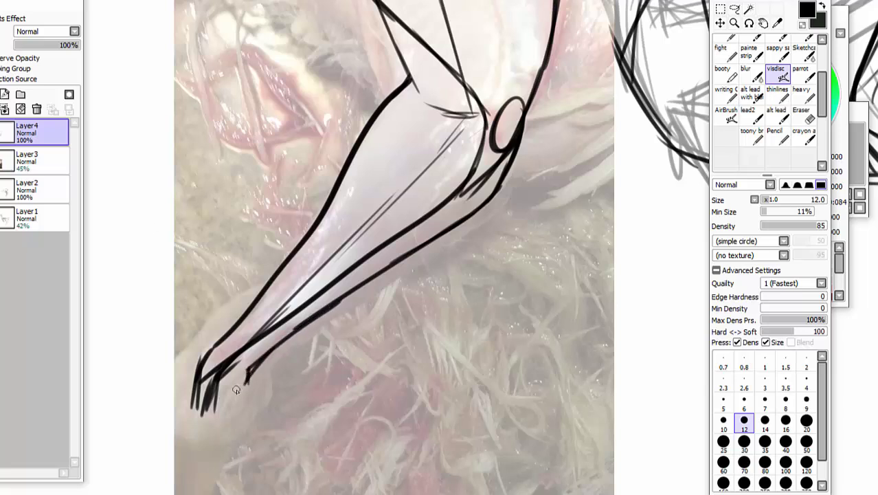
{"action": "mouse_move", "coordinate": [478, 125]}
{"action": "left_mouse_down"}
{"action": "mouse_move", "coordinate": [476, 160]}
{"action": "mouse_move", "coordinate": [450, 214]}
{"action": "left_mouse_up"}
{"action": "left_click_drag", "start_coordinate": [496, 163], "coordinate": [452, 212]}
{"action": "left_click_drag", "start_coordinate": [256, 362], "coordinate": [235, 402]}
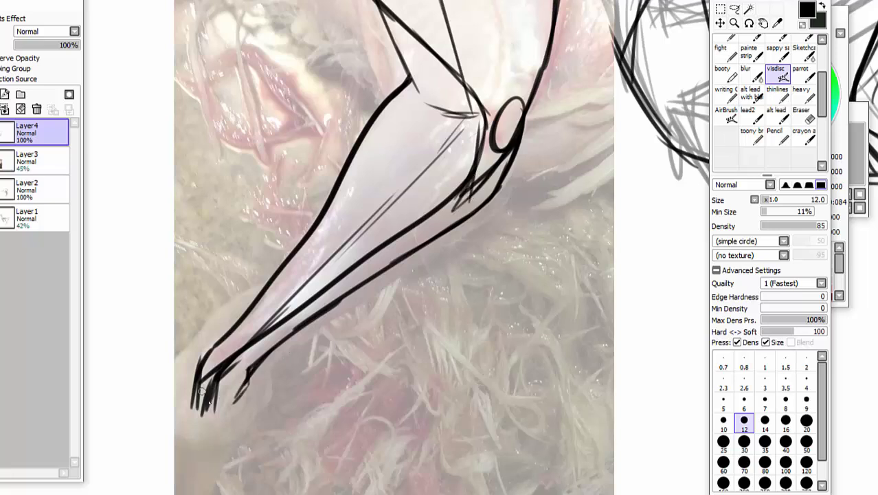
{"action": "left_click", "coordinate": [747, 241]}
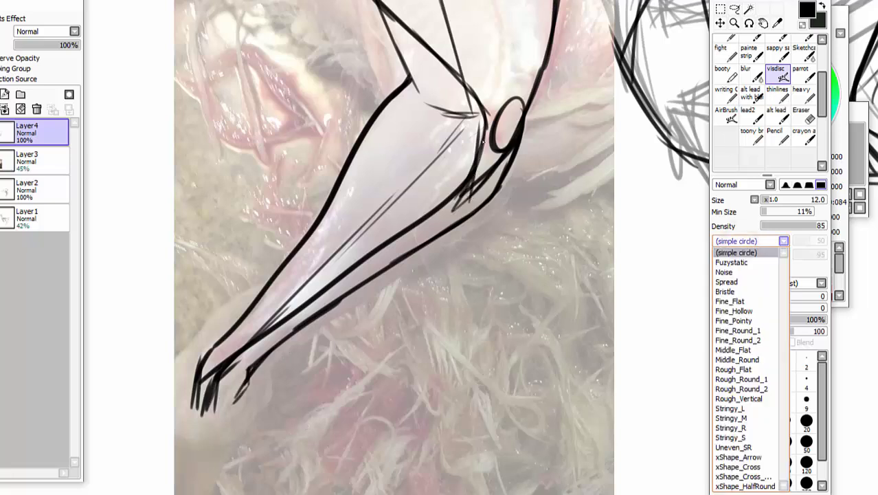
{"action": "left_click", "coordinate": [746, 251]}
{"action": "mouse_move", "coordinate": [294, 254]}
{"action": "left_mouse_down"}
{"action": "mouse_move", "coordinate": [205, 334]}
{"action": "mouse_move", "coordinate": [228, 311]}
{"action": "mouse_move", "coordinate": [175, 410]}
{"action": "left_mouse_up"}
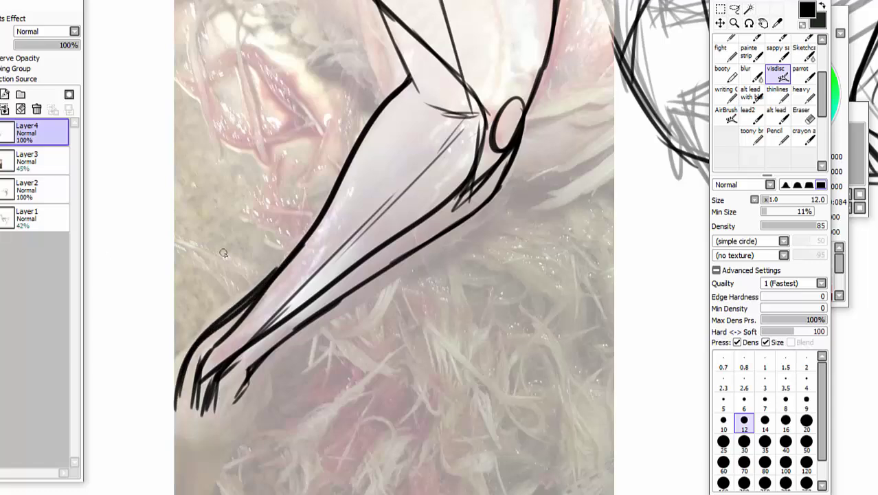
Outline the hamstring behind the thigh, from the back of the calf up to the hip muscle's rear corner, with short strokes there
{"action": "scroll", "coordinate": [223, 252], "scroll_direction": "up", "scroll_amount": 5}
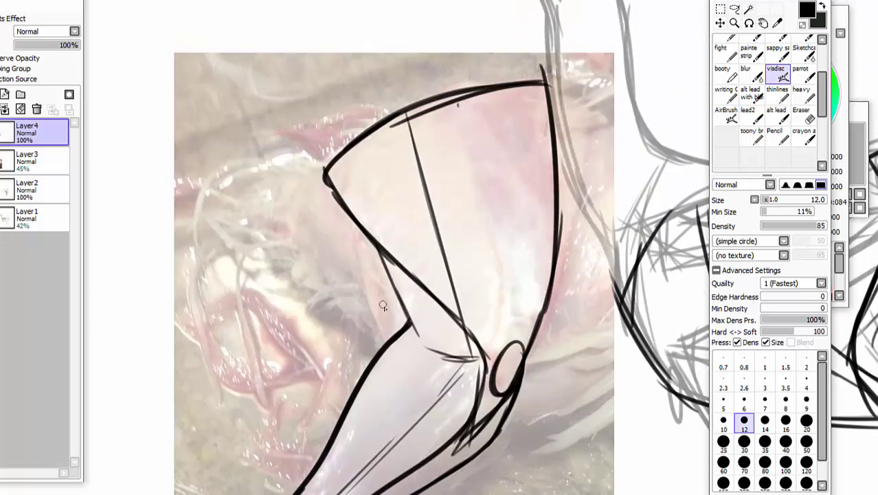
{"action": "left_click_drag", "start_coordinate": [402, 335], "coordinate": [360, 276]}
{"action": "mouse_move", "coordinate": [398, 329]}
{"action": "left_mouse_down"}
{"action": "mouse_move", "coordinate": [338, 225]}
{"action": "mouse_move", "coordinate": [340, 201]}
{"action": "left_mouse_up"}
{"action": "left_click_drag", "start_coordinate": [337, 224], "coordinate": [337, 193]}
{"action": "left_click_drag", "start_coordinate": [326, 206], "coordinate": [334, 180]}
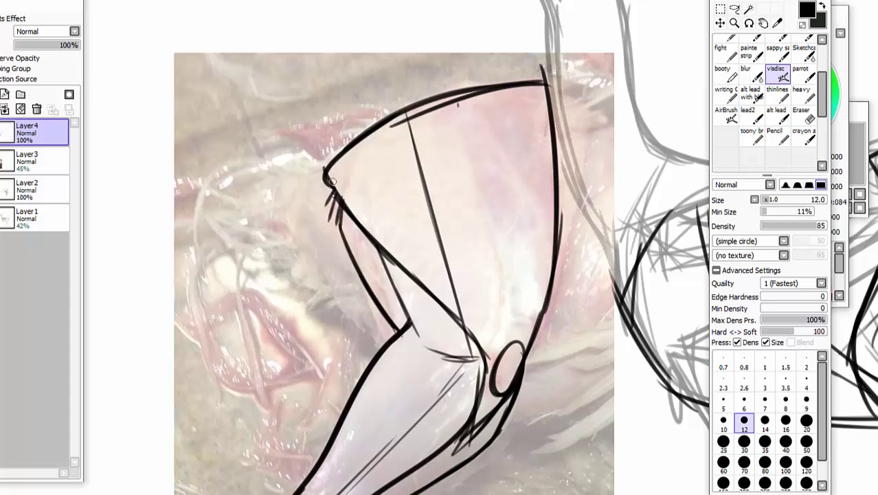
{"action": "left_click_drag", "start_coordinate": [337, 223], "coordinate": [334, 164]}
{"action": "left_click_drag", "start_coordinate": [347, 254], "coordinate": [325, 154]}
Draw curved dividing lines inside the front of the thigh, separating the muscles between the hip and the kneecap
{"action": "mouse_move", "coordinate": [518, 76]}
{"action": "left_mouse_down"}
{"action": "mouse_move", "coordinate": [547, 106]}
{"action": "mouse_move", "coordinate": [553, 131]}
{"action": "left_mouse_up"}
{"action": "mouse_move", "coordinate": [459, 77]}
{"action": "left_mouse_down"}
{"action": "mouse_move", "coordinate": [533, 204]}
{"action": "mouse_move", "coordinate": [551, 280]}
{"action": "left_mouse_up"}
{"action": "left_click_drag", "start_coordinate": [537, 315], "coordinate": [476, 132]}
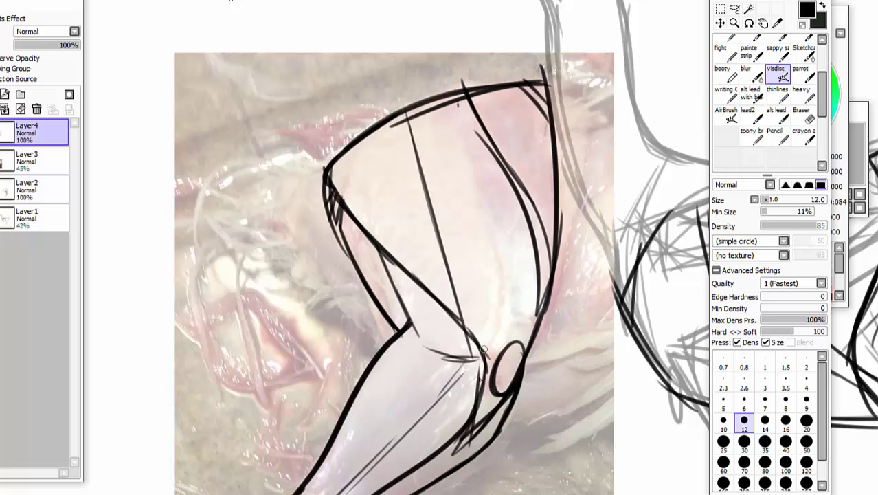
{"action": "mouse_move", "coordinate": [485, 374]}
{"action": "left_mouse_down"}
{"action": "mouse_move", "coordinate": [507, 276]}
{"action": "mouse_move", "coordinate": [450, 125]}
{"action": "left_mouse_up"}
{"action": "left_click_drag", "start_coordinate": [506, 259], "coordinate": [440, 92]}
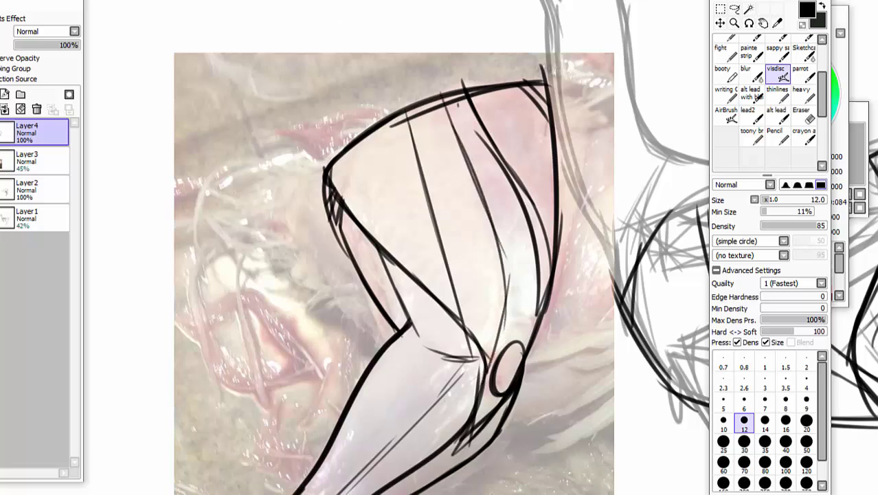
Erase the straight dividing line through the middle of the traced thigh with the Eraser
{"action": "scroll", "coordinate": [458, 104], "scroll_direction": "down", "scroll_amount": 2}
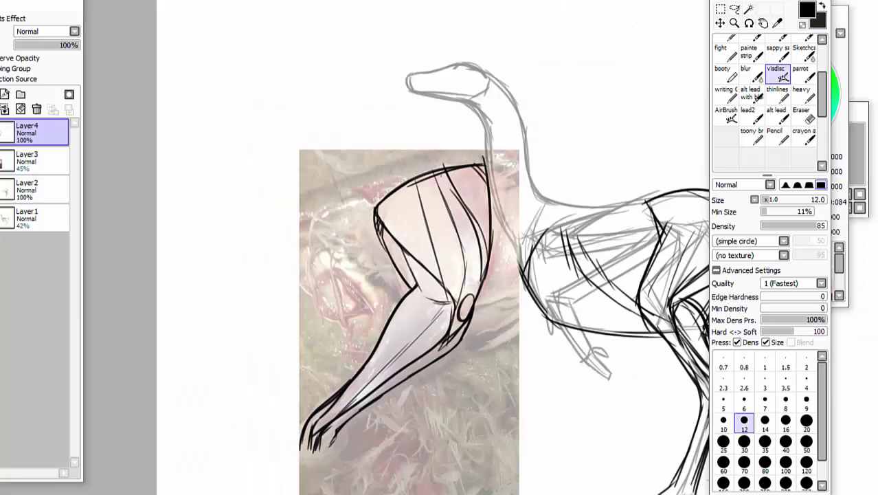
{"action": "double_click", "coordinate": [803, 135]}
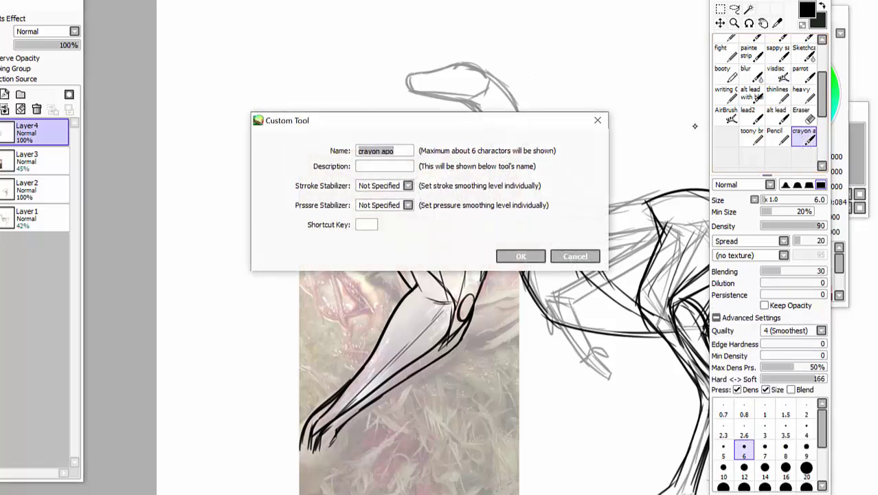
{"action": "key", "text": "Escape"}
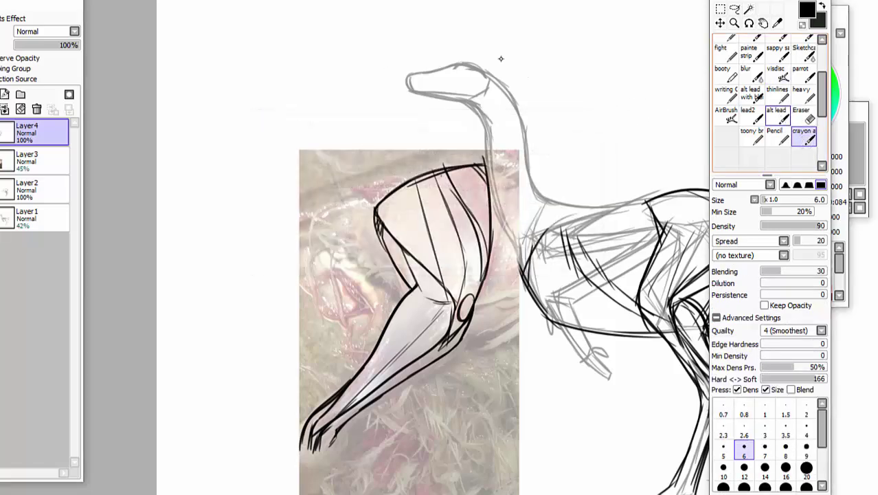
{"action": "left_click", "coordinate": [777, 117]}
{"action": "left_click", "coordinate": [820, 120]}
{"action": "scroll", "coordinate": [794, 93], "scroll_direction": "up", "scroll_amount": 3}
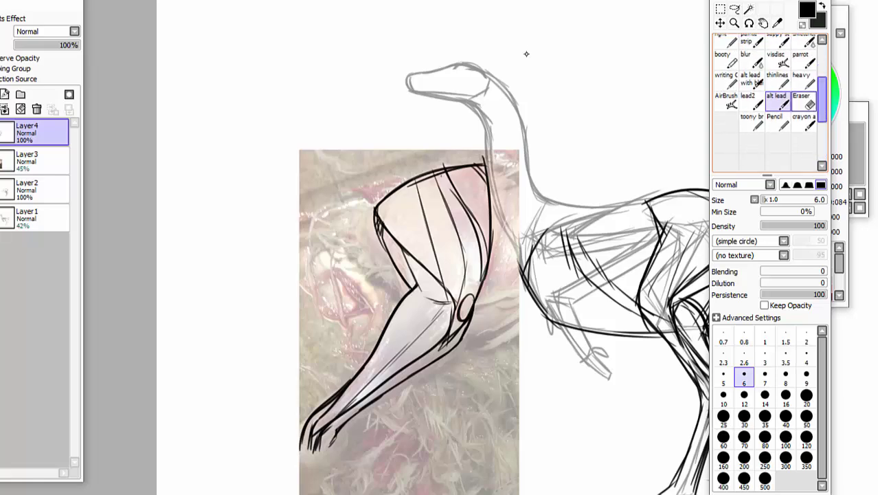
{"action": "double_click", "coordinate": [804, 99]}
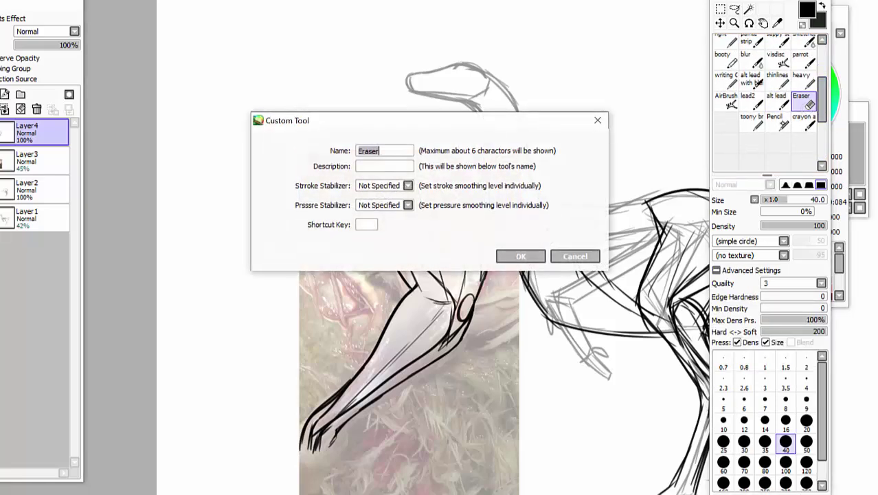
{"action": "left_click", "coordinate": [577, 254]}
{"action": "left_click_drag", "start_coordinate": [428, 242], "coordinate": [452, 285]}
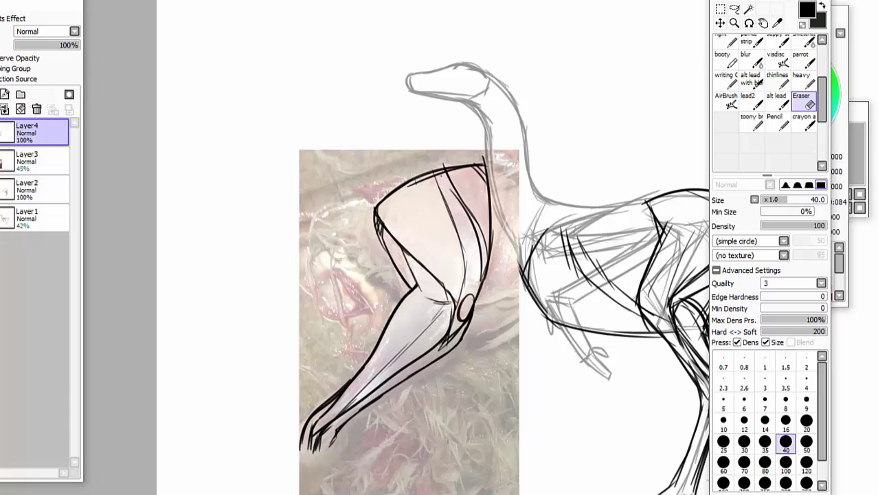
Add a new layer and draw the front and back contours of the foot bone continuing down from the traced ankle
{"action": "scroll", "coordinate": [581, 139], "scroll_direction": "down", "scroll_amount": 3}
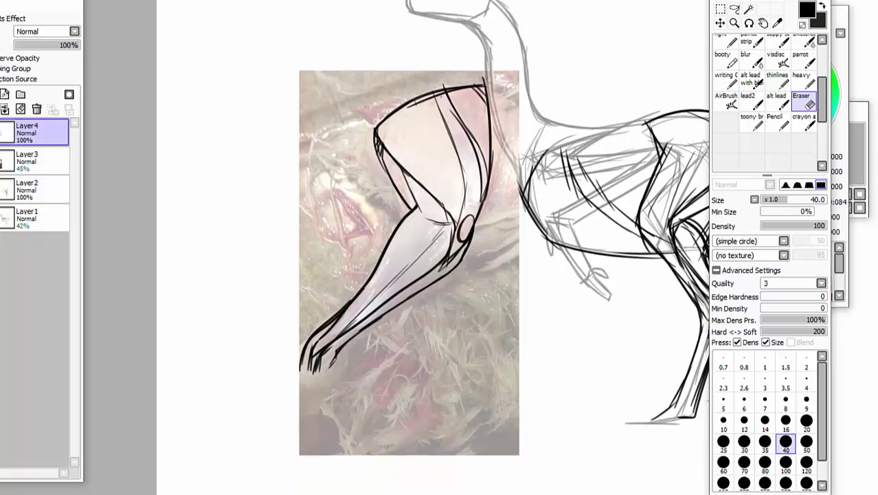
{"action": "left_click", "coordinate": [778, 61]}
{"action": "left_click", "coordinate": [4, 95]}
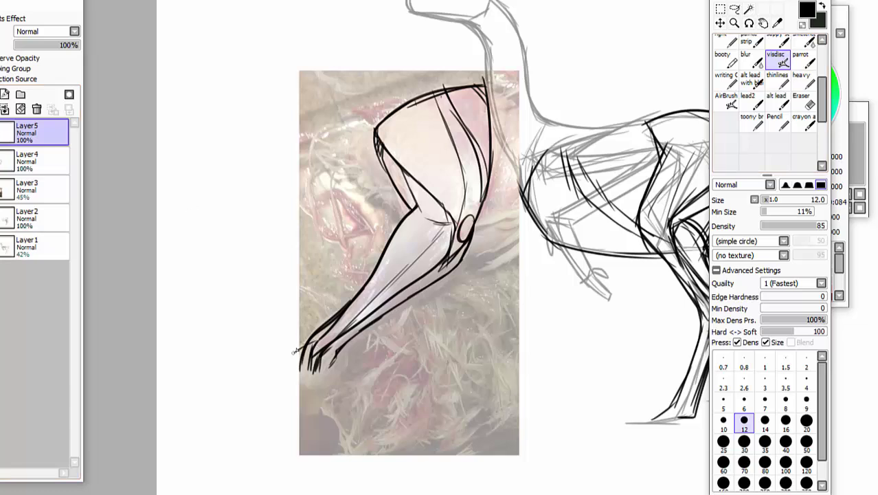
{"action": "mouse_move", "coordinate": [294, 351]}
{"action": "left_mouse_down"}
{"action": "mouse_move", "coordinate": [293, 394]}
{"action": "mouse_move", "coordinate": [303, 414]}
{"action": "left_mouse_up"}
{"action": "left_click_drag", "start_coordinate": [341, 360], "coordinate": [319, 420]}
Sketch an enlarged ankle joint beside the photo's lower edge, with both bone ends, a teardrop pad behind it and a small arrow
{"action": "mouse_move", "coordinate": [487, 288]}
{"action": "left_mouse_down"}
{"action": "mouse_move", "coordinate": [507, 326]}
{"action": "mouse_move", "coordinate": [537, 316]}
{"action": "mouse_move", "coordinate": [503, 278]}
{"action": "left_mouse_up"}
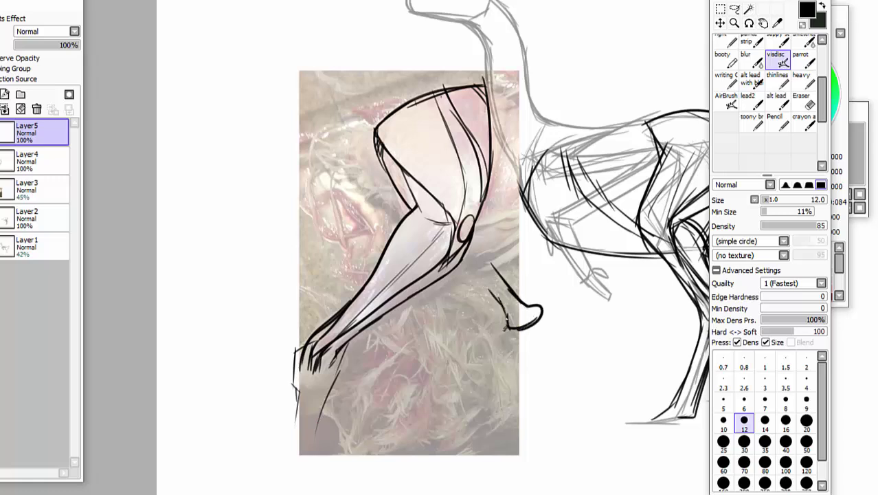
{"action": "left_click_drag", "start_coordinate": [506, 322], "coordinate": [482, 282]}
{"action": "left_click_drag", "start_coordinate": [505, 324], "coordinate": [519, 354]}
{"action": "left_click_drag", "start_coordinate": [546, 316], "coordinate": [534, 412]}
{"action": "left_click_drag", "start_coordinate": [508, 337], "coordinate": [519, 410]}
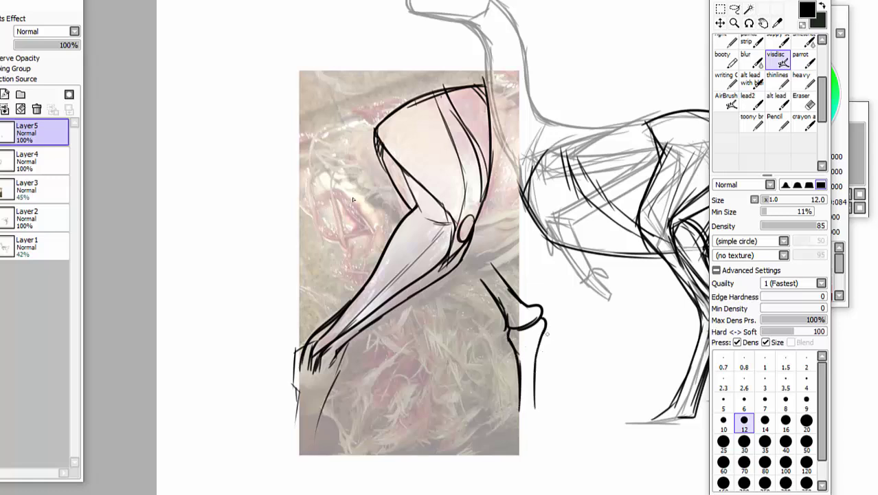
{"action": "mouse_move", "coordinate": [546, 320]}
{"action": "left_mouse_down"}
{"action": "mouse_move", "coordinate": [550, 386]}
{"action": "mouse_move", "coordinate": [538, 337]}
{"action": "mouse_move", "coordinate": [571, 337]}
{"action": "left_mouse_up"}
{"action": "mouse_move", "coordinate": [567, 328]}
{"action": "left_mouse_down"}
{"action": "mouse_move", "coordinate": [562, 343]}
{"action": "mouse_move", "coordinate": [568, 330]}
{"action": "left_mouse_up"}
Draw a second ankle joint beyond the arrow, with the shin bone, the lower bone's edges and the joint line between them
{"action": "left_click_drag", "start_coordinate": [560, 285], "coordinate": [581, 323]}
{"action": "mouse_move", "coordinate": [577, 276]}
{"action": "left_mouse_down"}
{"action": "mouse_move", "coordinate": [601, 337]}
{"action": "mouse_move", "coordinate": [585, 330]}
{"action": "left_mouse_up"}
{"action": "left_click_drag", "start_coordinate": [583, 322], "coordinate": [587, 385]}
{"action": "mouse_move", "coordinate": [615, 335]}
{"action": "left_mouse_down"}
{"action": "mouse_move", "coordinate": [625, 358]}
{"action": "mouse_move", "coordinate": [606, 374]}
{"action": "left_mouse_up"}
{"action": "left_click_drag", "start_coordinate": [611, 342], "coordinate": [599, 416]}
{"action": "mouse_move", "coordinate": [590, 339]}
{"action": "left_mouse_down"}
{"action": "mouse_move", "coordinate": [584, 416]}
{"action": "mouse_move", "coordinate": [551, 279]}
{"action": "mouse_move", "coordinate": [610, 308]}
{"action": "mouse_move", "coordinate": [595, 332]}
{"action": "mouse_move", "coordinate": [610, 327]}
{"action": "mouse_move", "coordinate": [607, 333]}
{"action": "left_mouse_up"}
Wrap tendon and skin contours around the front and back of the second ankle joint, from the shin down to the foot bone
{"action": "left_click_drag", "start_coordinate": [596, 281], "coordinate": [625, 318]}
{"action": "mouse_move", "coordinate": [614, 304]}
{"action": "left_mouse_down"}
{"action": "mouse_move", "coordinate": [623, 337]}
{"action": "mouse_move", "coordinate": [605, 427]}
{"action": "left_mouse_up"}
{"action": "left_click_drag", "start_coordinate": [584, 315], "coordinate": [568, 432]}
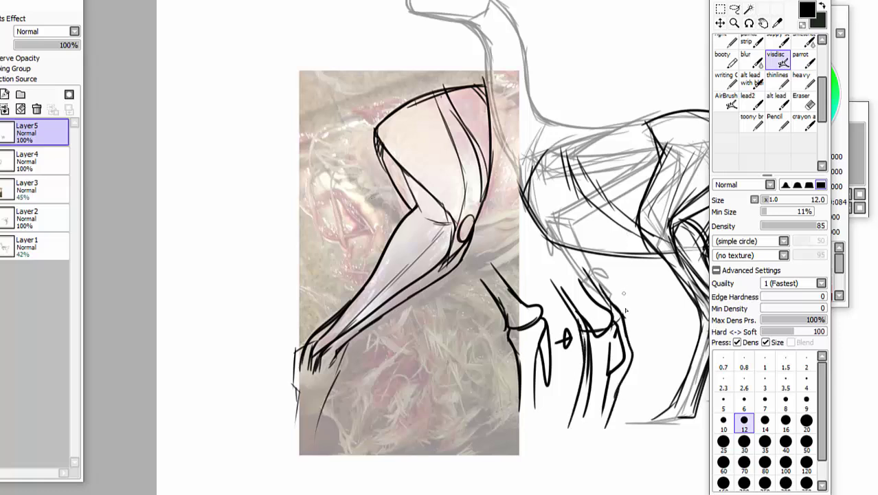
{"action": "left_click_drag", "start_coordinate": [535, 270], "coordinate": [580, 324]}
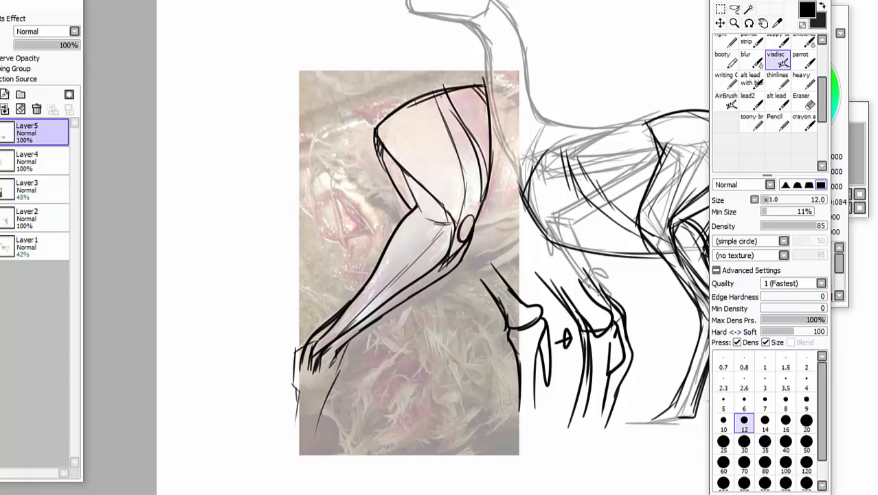
{"action": "left_click_drag", "start_coordinate": [562, 246], "coordinate": [611, 301]}
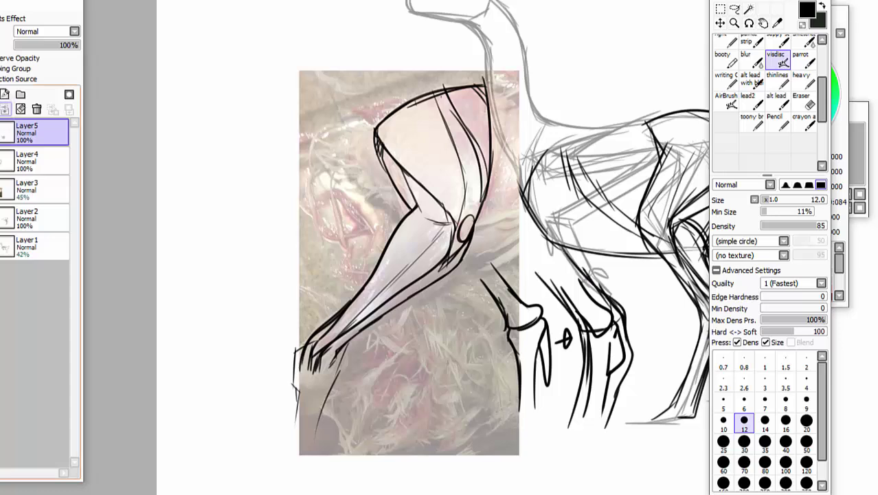
Merge the joint sketches down into the leg tracing layer and add a new empty layer above it
{"action": "left_click", "coordinate": [4, 109]}
{"action": "left_click", "coordinate": [1, 94]}
{"action": "key", "text": "Right"}
{"action": "key", "text": "Right"}
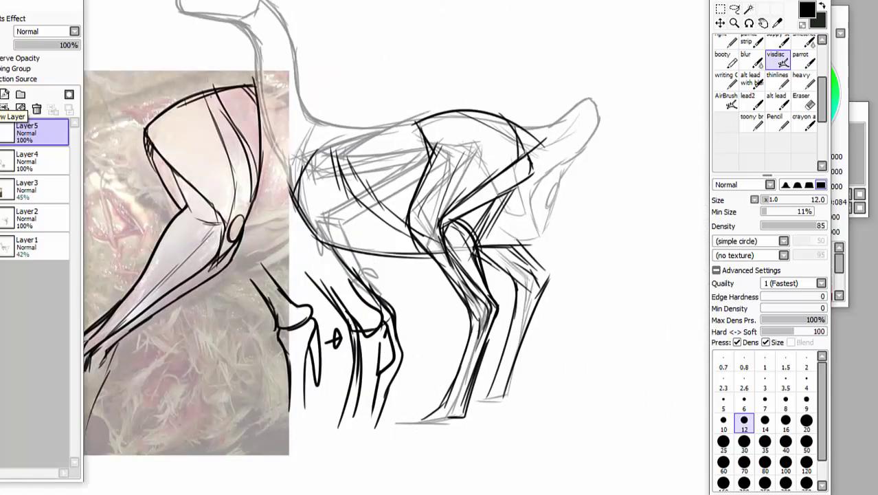
{"action": "key", "text": "Up"}
{"action": "key", "text": "Up"}
{"action": "scroll", "coordinate": [574, 121], "scroll_direction": "up", "scroll_amount": 1}
{"action": "key", "text": "w"}
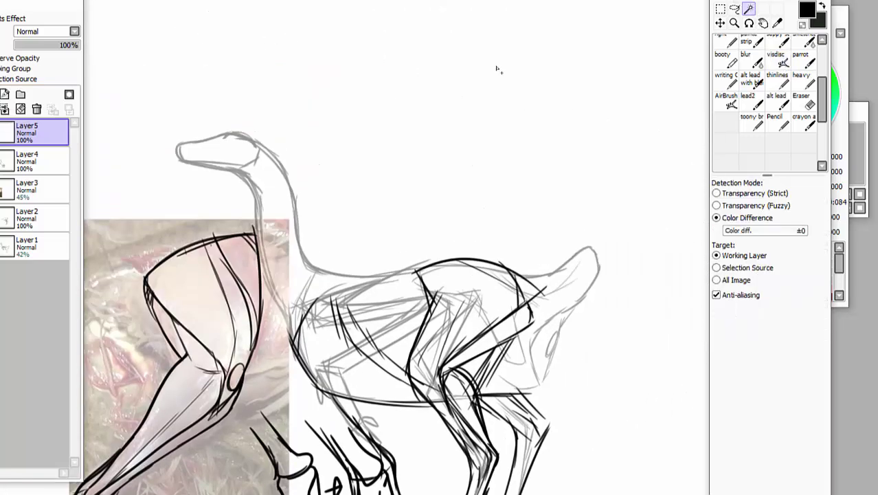
{"action": "left_click", "coordinate": [337, 9]}
{"action": "left_click", "coordinate": [143, 0]}
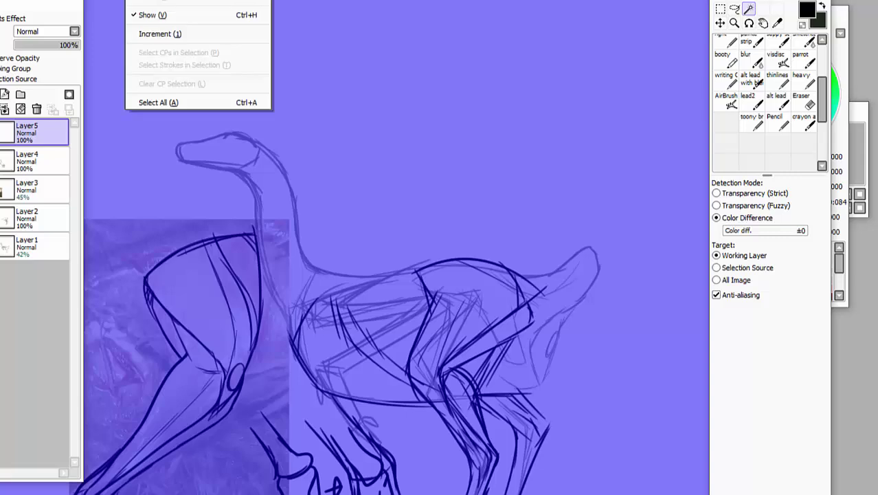
{"action": "left_click", "coordinate": [152, 0]}
{"action": "left_click", "coordinate": [778, 60]}
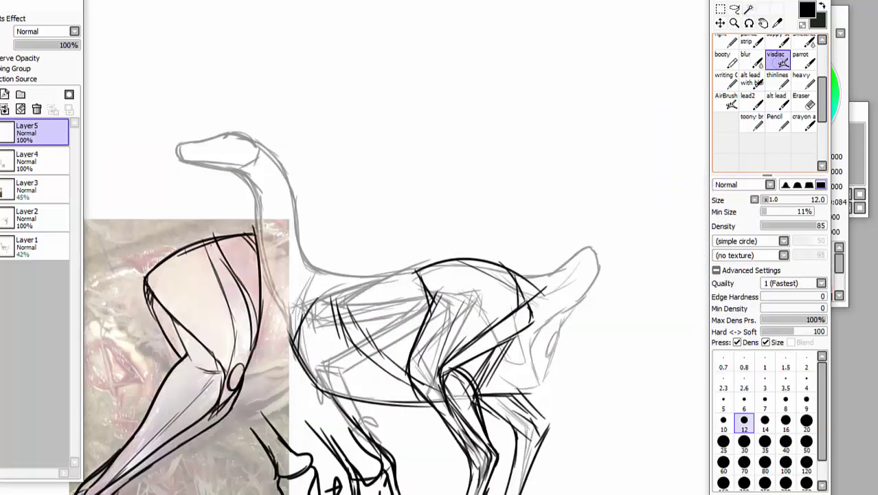
Sketch the wing's upper arm bone in the blank area above the bird's back, with the elbow and first forearm lines
{"action": "mouse_move", "coordinate": [434, 106]}
{"action": "left_mouse_down"}
{"action": "mouse_move", "coordinate": [458, 45]}
{"action": "mouse_move", "coordinate": [486, 32]}
{"action": "left_mouse_up"}
{"action": "mouse_move", "coordinate": [505, 43]}
{"action": "left_mouse_down"}
{"action": "mouse_move", "coordinate": [484, 58]}
{"action": "mouse_move", "coordinate": [434, 146]}
{"action": "left_mouse_up"}
{"action": "left_click_drag", "start_coordinate": [458, 47], "coordinate": [416, 147]}
{"action": "left_click_drag", "start_coordinate": [419, 130], "coordinate": [436, 146]}
{"action": "left_click_drag", "start_coordinate": [437, 153], "coordinate": [373, 184]}
{"action": "mouse_move", "coordinate": [421, 138]}
{"action": "left_mouse_down"}
{"action": "mouse_move", "coordinate": [324, 218]}
{"action": "mouse_move", "coordinate": [343, 217]}
{"action": "left_mouse_up"}
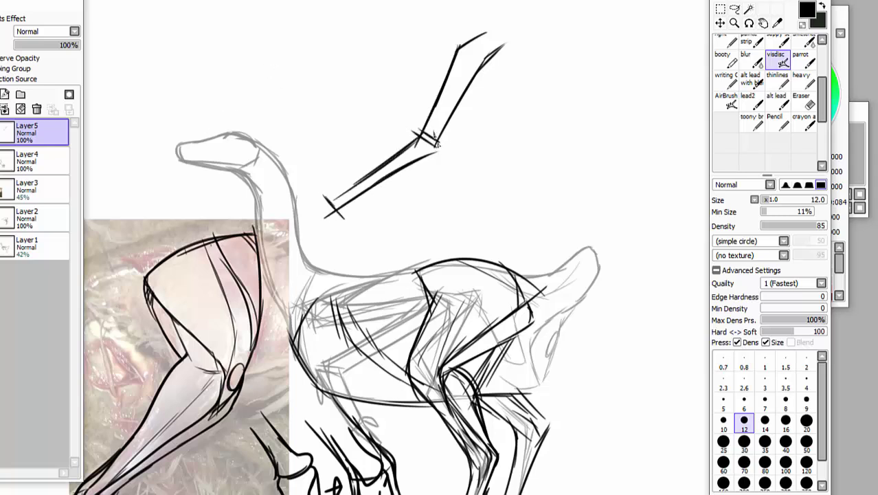
Extend the forearm bones to the wrist, draw the hand bone down from it and round off the shoulder end
{"action": "mouse_move", "coordinate": [440, 136]}
{"action": "left_mouse_down"}
{"action": "mouse_move", "coordinate": [429, 158]}
{"action": "mouse_move", "coordinate": [326, 228]}
{"action": "left_mouse_up"}
{"action": "left_click_drag", "start_coordinate": [425, 159], "coordinate": [301, 246]}
{"action": "mouse_move", "coordinate": [428, 122]}
{"action": "left_mouse_down"}
{"action": "mouse_move", "coordinate": [285, 232]}
{"action": "mouse_move", "coordinate": [299, 246]}
{"action": "left_mouse_up"}
{"action": "left_click_drag", "start_coordinate": [280, 231], "coordinate": [301, 250]}
{"action": "mouse_move", "coordinate": [425, 153]}
{"action": "left_mouse_down"}
{"action": "mouse_move", "coordinate": [289, 241]}
{"action": "mouse_move", "coordinate": [412, 164]}
{"action": "left_mouse_up"}
{"action": "left_click_drag", "start_coordinate": [273, 234], "coordinate": [299, 248]}
{"action": "mouse_move", "coordinate": [299, 249]}
{"action": "left_mouse_down"}
{"action": "mouse_move", "coordinate": [272, 234]}
{"action": "mouse_move", "coordinate": [242, 337]}
{"action": "mouse_move", "coordinate": [253, 336]}
{"action": "left_mouse_up"}
{"action": "left_click_drag", "start_coordinate": [486, 36], "coordinate": [499, 48]}
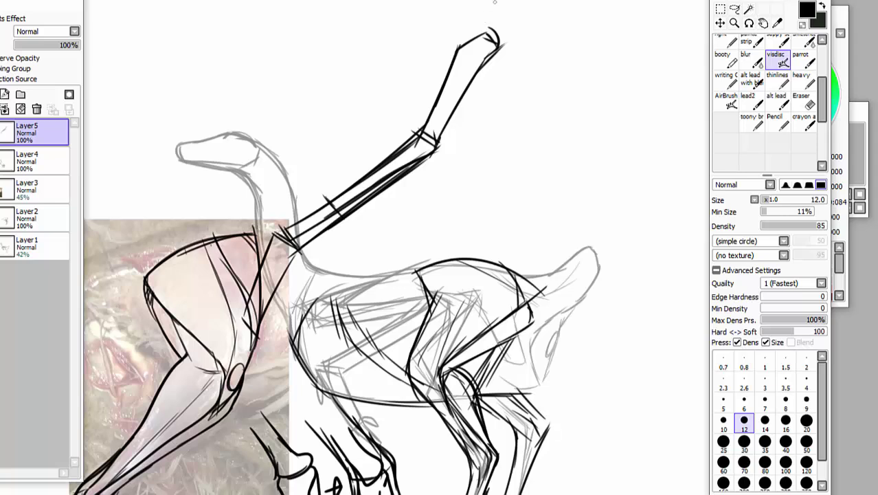
On a new layer, outline the wing membrane's front edge in dark green from the wrist up toward the shoulder
{"action": "left_click", "coordinate": [842, 17]}
{"action": "left_click", "coordinate": [827, 71]}
{"action": "left_click", "coordinate": [791, 94]}
{"action": "left_click", "coordinate": [790, 82]}
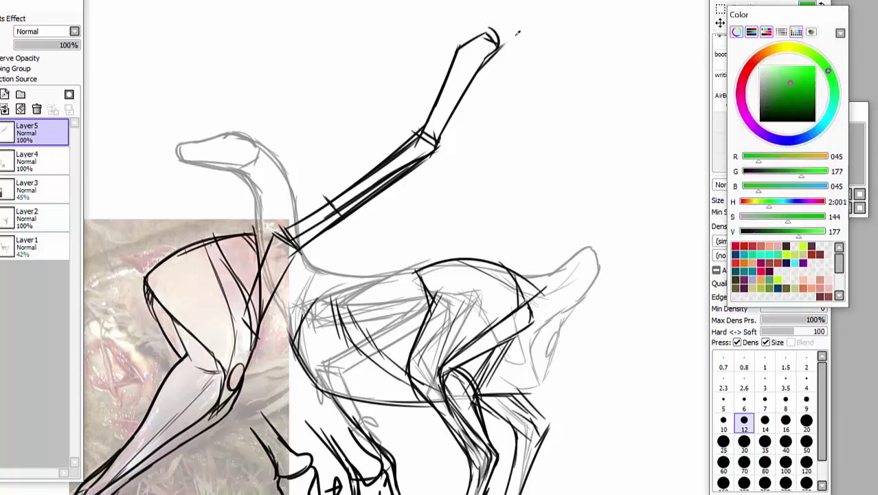
{"action": "left_click", "coordinate": [776, 101]}
{"action": "left_click", "coordinate": [5, 94]}
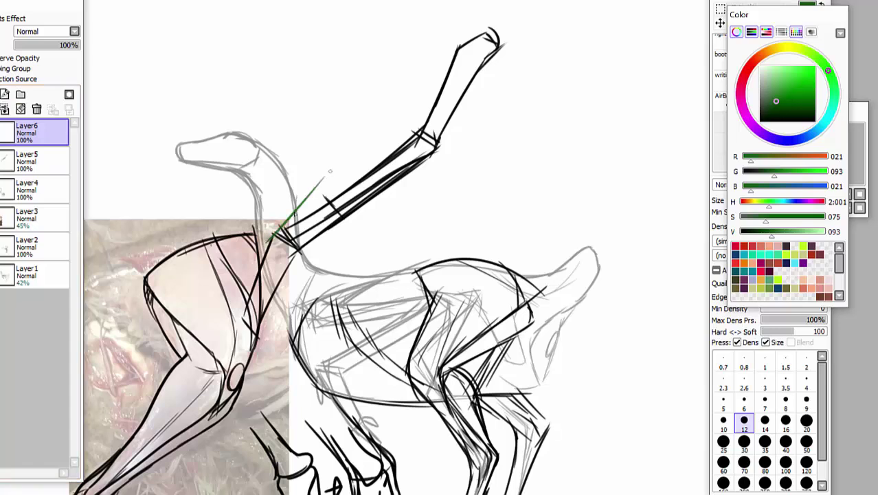
{"action": "left_click_drag", "start_coordinate": [276, 232], "coordinate": [415, 75]}
{"action": "left_click_drag", "start_coordinate": [374, 131], "coordinate": [431, 42]}
{"action": "left_click_drag", "start_coordinate": [274, 240], "coordinate": [363, 155]}
{"action": "left_click_drag", "start_coordinate": [318, 201], "coordinate": [422, 83]}
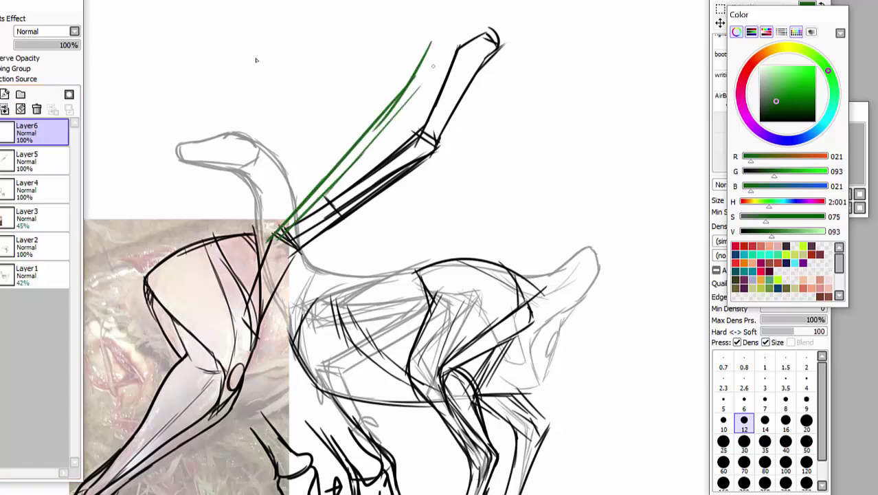
Connect the membrane to a dark green curve over the shoulder and draw the rear upper arm edge down behind the elbow
{"action": "left_click_drag", "start_coordinate": [403, 115], "coordinate": [439, 60]}
{"action": "left_click_drag", "start_coordinate": [418, 87], "coordinate": [447, 33]}
{"action": "left_click_drag", "start_coordinate": [437, 32], "coordinate": [462, 29]}
{"action": "mouse_move", "coordinate": [533, 60]}
{"action": "left_mouse_down"}
{"action": "mouse_move", "coordinate": [433, 157]}
{"action": "mouse_move", "coordinate": [432, 31]}
{"action": "left_mouse_up"}
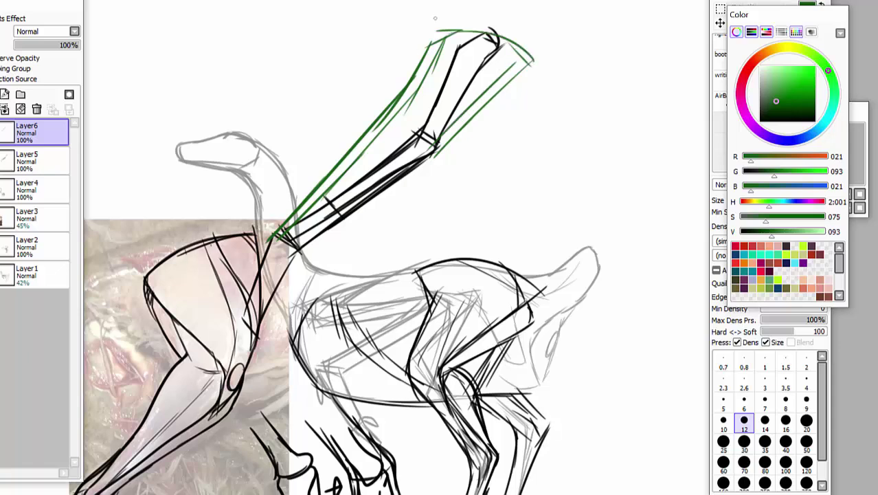
Add brighter green curves for the upper arm and forearm muscles inside the bend of the elbow
{"action": "left_click_drag", "start_coordinate": [776, 102], "coordinate": [792, 87]}
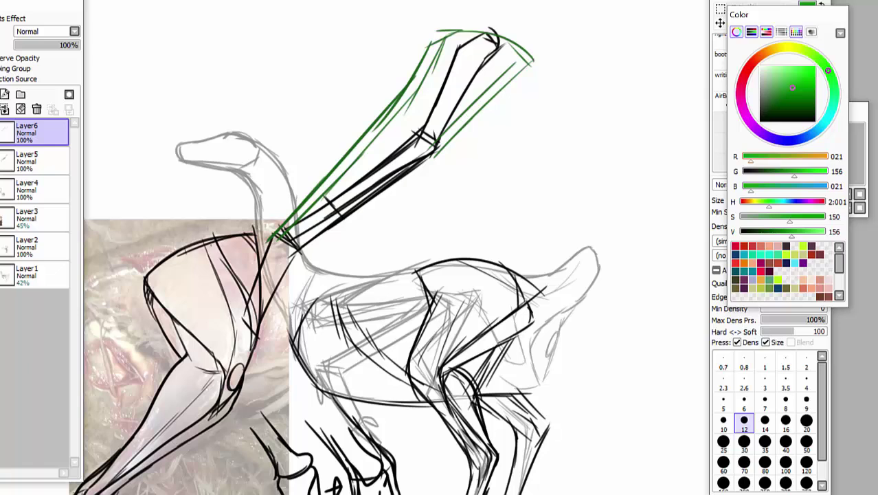
{"action": "left_click_drag", "start_coordinate": [409, 130], "coordinate": [372, 141]}
{"action": "left_click_drag", "start_coordinate": [406, 90], "coordinate": [417, 130]}
Draw a long black shoulder blade extending back from the shoulder joint on the wing bone layer
{"action": "left_click", "coordinate": [48, 162]}
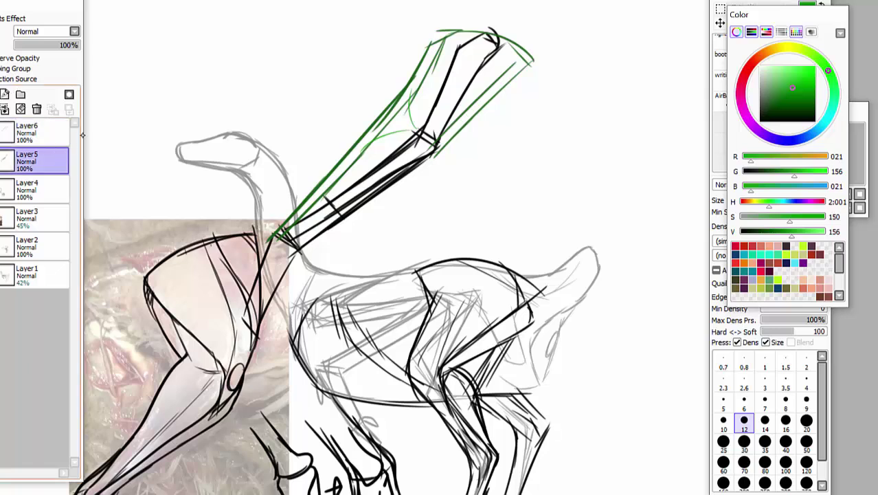
{"action": "left_click", "coordinate": [760, 121]}
{"action": "mouse_move", "coordinate": [493, 51]}
{"action": "left_mouse_down"}
{"action": "mouse_move", "coordinate": [491, 72]}
{"action": "mouse_move", "coordinate": [547, 83]}
{"action": "mouse_move", "coordinate": [470, 30]}
{"action": "mouse_move", "coordinate": [493, 57]}
{"action": "mouse_move", "coordinate": [532, 63]}
{"action": "mouse_move", "coordinate": [496, 22]}
{"action": "left_mouse_up"}
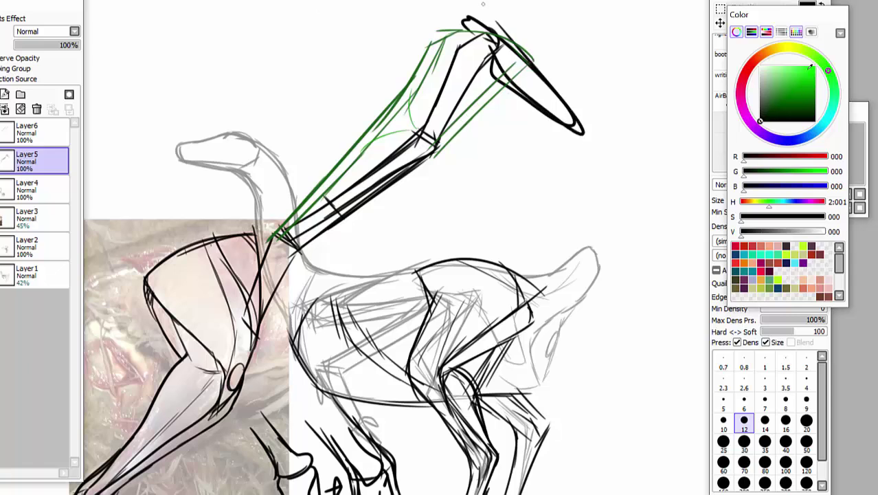
On the green muscle layer, outline a bright green muscle from the shoulder down to a squared end behind the elbow
{"action": "left_click_drag", "start_coordinate": [762, 101], "coordinate": [792, 77]}
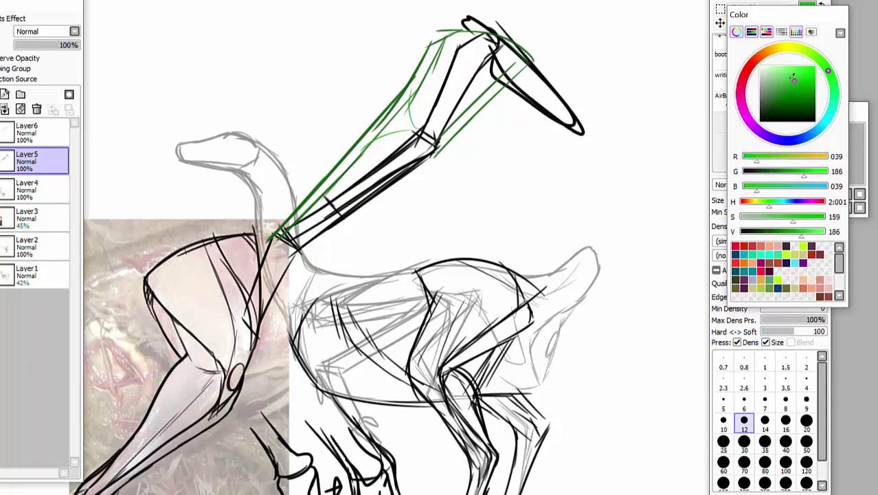
{"action": "left_click", "coordinate": [40, 133]}
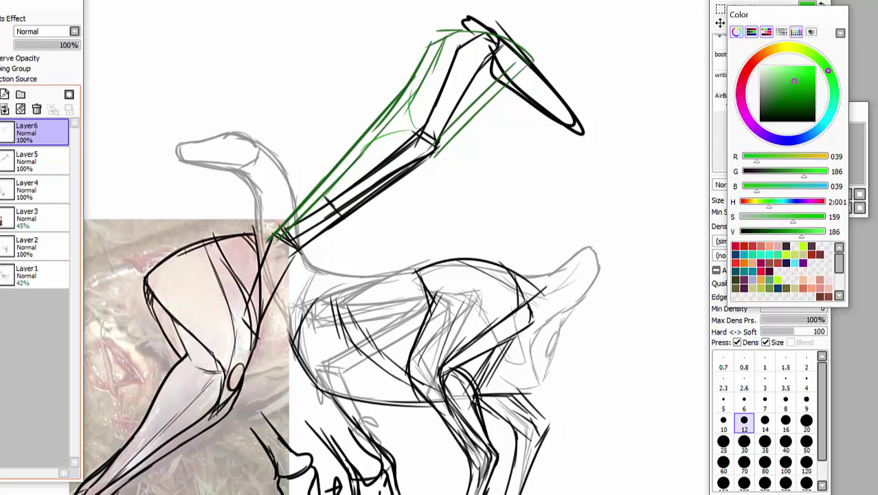
{"action": "mouse_move", "coordinate": [472, 35]}
{"action": "left_mouse_down"}
{"action": "mouse_move", "coordinate": [456, 141]}
{"action": "mouse_move", "coordinate": [443, 158]}
{"action": "left_mouse_up"}
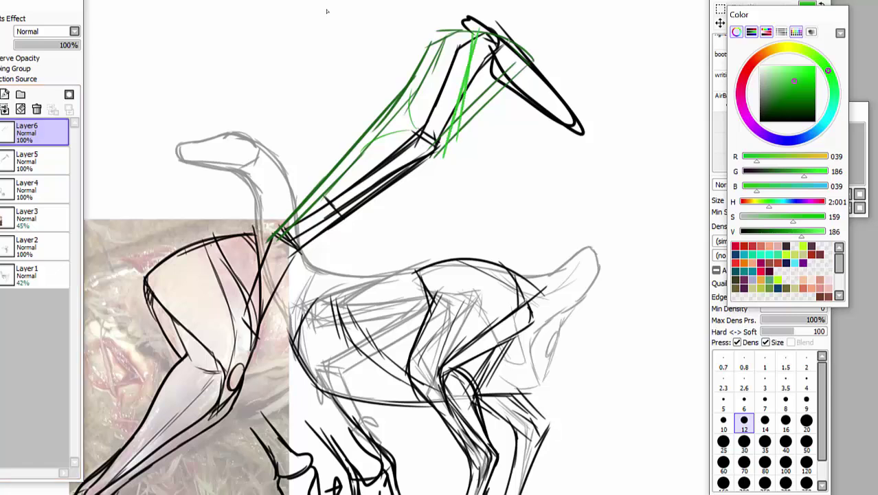
{"action": "left_click_drag", "start_coordinate": [508, 40], "coordinate": [462, 165]}
{"action": "left_click_drag", "start_coordinate": [492, 72], "coordinate": [461, 168]}
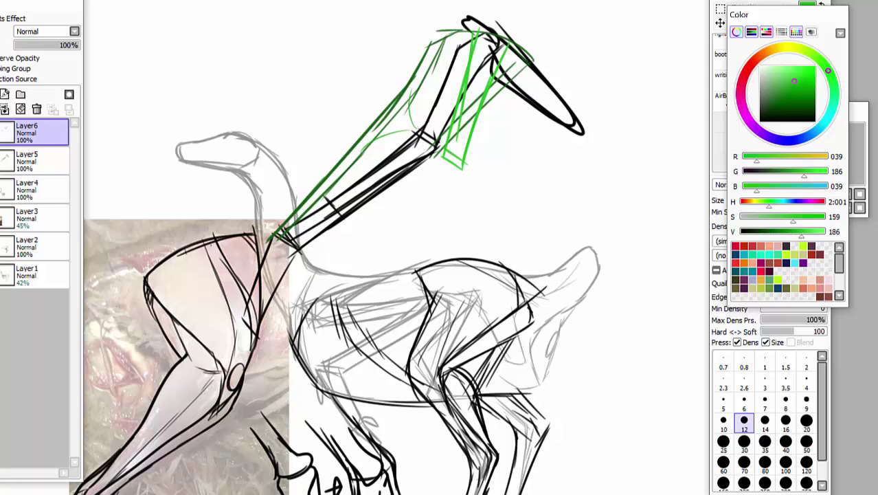
Paint a bright green and a dark green swatch dot in the blank area beside the wing sketch
{"action": "left_click_drag", "start_coordinate": [364, 1], "coordinate": [400, 47]}
{"action": "key", "text": "super+Up"}
{"action": "left_click_drag", "start_coordinate": [769, 103], "coordinate": [766, 105]}
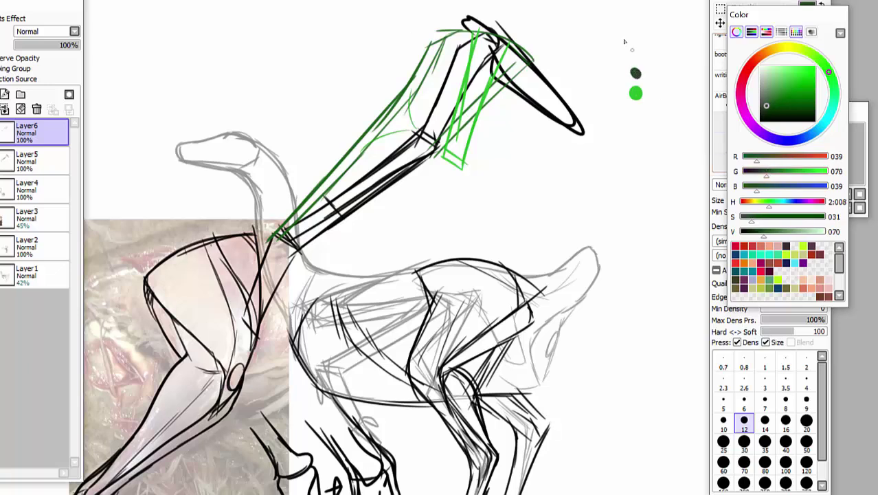
Delete the layer holding the black wing bones and make the green muscle layer active
{"action": "left_click", "coordinate": [35, 161]}
{"action": "left_click", "coordinate": [37, 108]}
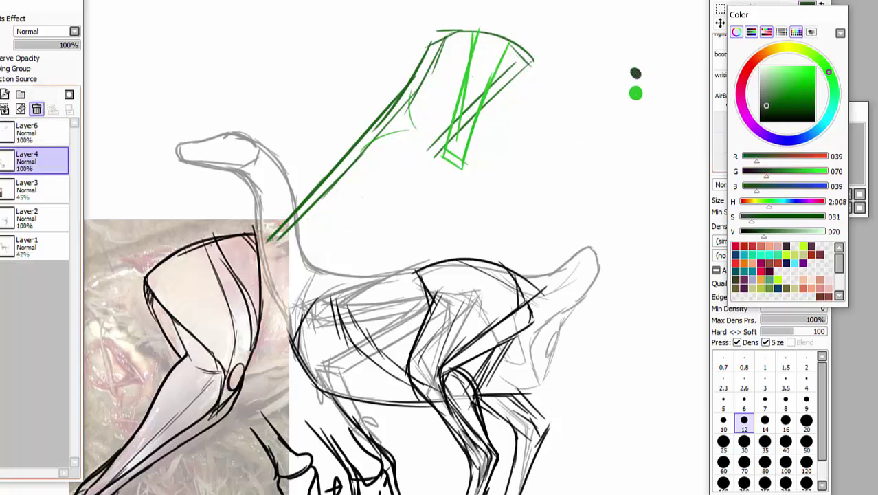
{"action": "left_click", "coordinate": [28, 130]}
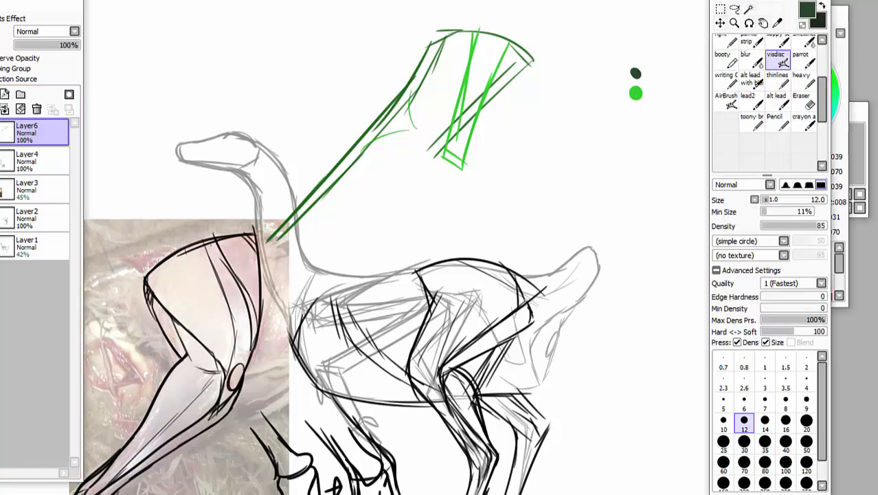
Lasso around the green muscle sketch above the bird, clear it from its layer and drop the selection
{"action": "left_click", "coordinate": [748, 9]}
{"action": "double_click", "coordinate": [735, 9]}
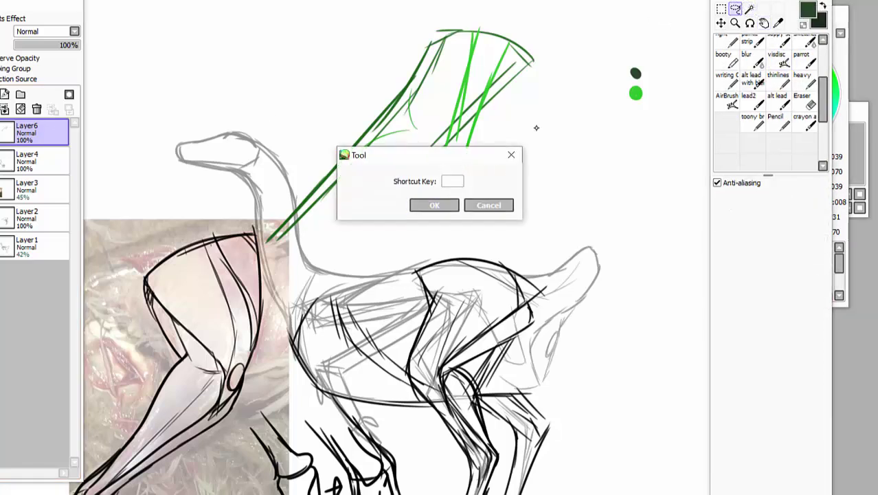
{"action": "left_click", "coordinate": [491, 204]}
{"action": "mouse_move", "coordinate": [457, 222]}
{"action": "left_mouse_down"}
{"action": "mouse_move", "coordinate": [234, 215]}
{"action": "mouse_move", "coordinate": [471, 220]}
{"action": "left_mouse_up"}
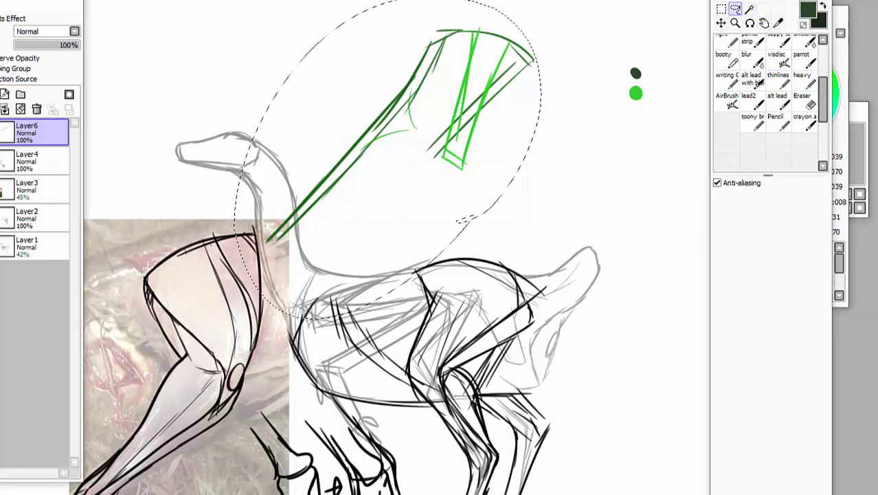
{"action": "left_click", "coordinate": [12, 1]}
{"action": "left_click", "coordinate": [28, 28]}
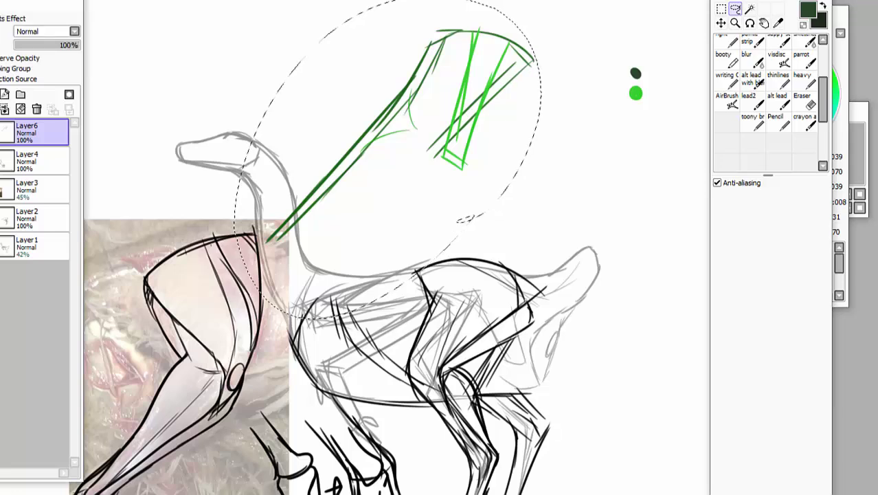
{"action": "left_click", "coordinate": [13, 1]}
{"action": "left_click", "coordinate": [26, 13]}
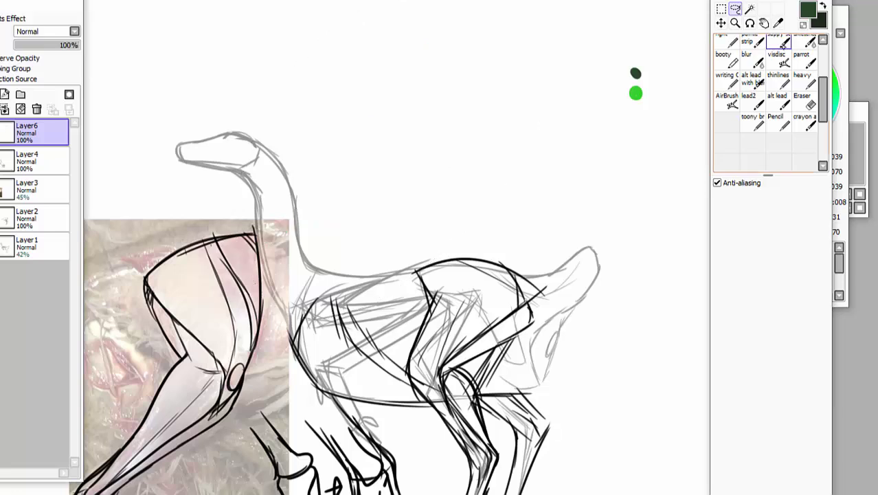
Add a new layer above the cleared one and set up the visdisc brush with black
{"action": "left_click", "coordinate": [778, 79]}
{"action": "left_click", "coordinate": [4, 94]}
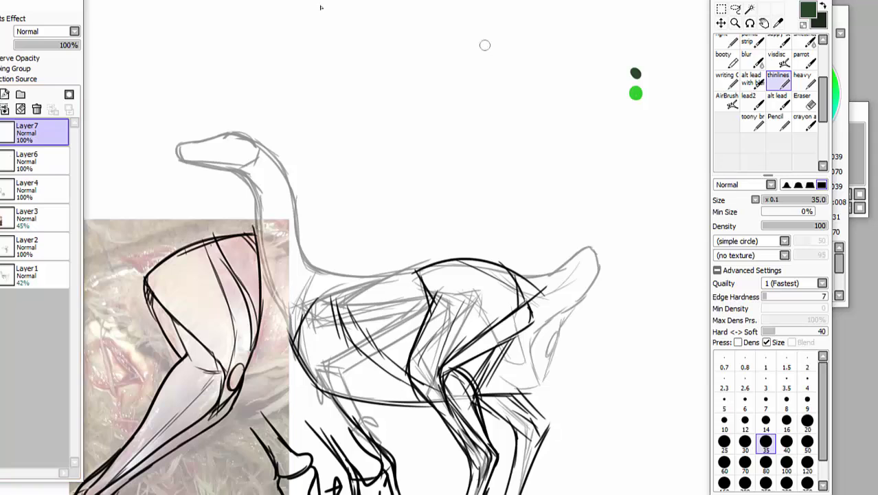
{"action": "left_click_drag", "start_coordinate": [496, 37], "coordinate": [462, 43]}
{"action": "key", "text": "ctrl+z"}
{"action": "left_click", "coordinate": [835, 28]}
{"action": "left_click_drag", "start_coordinate": [768, 115], "coordinate": [743, 128]}
{"action": "left_click", "coordinate": [759, 4]}
{"action": "left_click", "coordinate": [780, 62]}
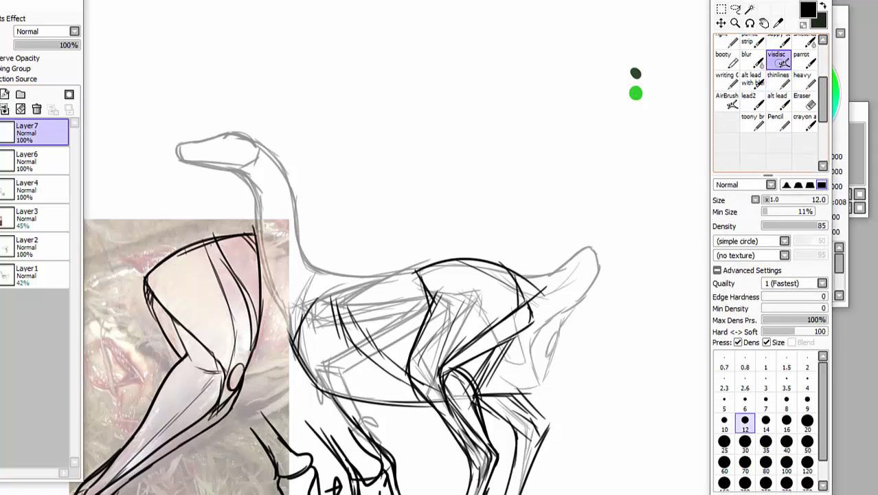
Draw the long upright black forearm bone of the raised wing above the bird's back
{"action": "left_click_drag", "start_coordinate": [506, 58], "coordinate": [534, 52]}
{"action": "left_click_drag", "start_coordinate": [505, 53], "coordinate": [514, 118]}
{"action": "left_click_drag", "start_coordinate": [543, 51], "coordinate": [524, 112]}
{"action": "left_click_drag", "start_coordinate": [542, 53], "coordinate": [528, 171]}
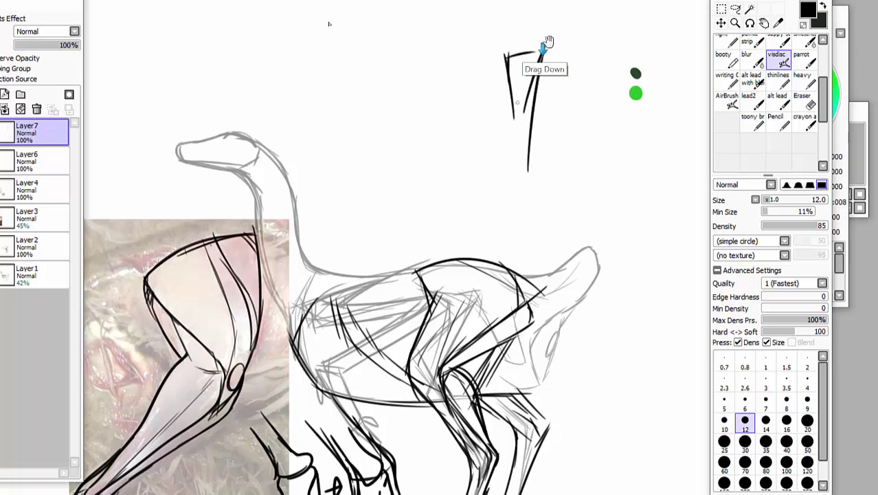
{"action": "mouse_move", "coordinate": [508, 54]}
{"action": "left_mouse_down"}
{"action": "mouse_move", "coordinate": [503, 221]}
{"action": "mouse_move", "coordinate": [531, 203]}
{"action": "left_mouse_up"}
{"action": "left_click_drag", "start_coordinate": [537, 114], "coordinate": [529, 206]}
{"action": "left_click_drag", "start_coordinate": [526, 153], "coordinate": [524, 230]}
{"action": "left_click_drag", "start_coordinate": [533, 114], "coordinate": [522, 228]}
{"action": "left_click_drag", "start_coordinate": [537, 66], "coordinate": [534, 108]}
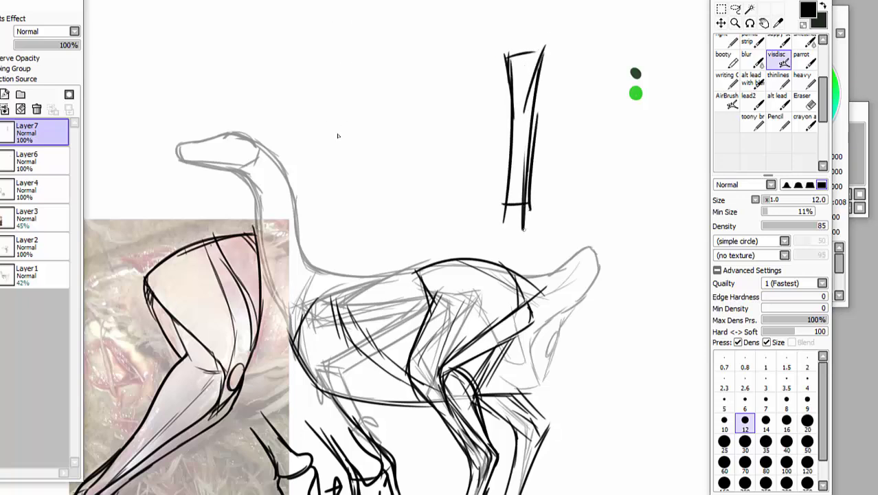
Draw the black upper arm bone from the elbow to the shoulder, with a bone edge running down from the shoulder joint
{"action": "mouse_move", "coordinate": [523, 201]}
{"action": "left_mouse_down"}
{"action": "mouse_move", "coordinate": [510, 229]}
{"action": "mouse_move", "coordinate": [445, 218]}
{"action": "left_mouse_up"}
{"action": "left_click_drag", "start_coordinate": [529, 224], "coordinate": [357, 259]}
{"action": "left_click_drag", "start_coordinate": [504, 203], "coordinate": [329, 257]}
{"action": "left_click_drag", "start_coordinate": [343, 239], "coordinate": [347, 267]}
{"action": "left_click_drag", "start_coordinate": [426, 243], "coordinate": [340, 269]}
{"action": "mouse_move", "coordinate": [389, 250]}
{"action": "left_mouse_down"}
{"action": "mouse_move", "coordinate": [336, 273]}
{"action": "mouse_move", "coordinate": [347, 271]}
{"action": "mouse_move", "coordinate": [311, 309]}
{"action": "mouse_move", "coordinate": [308, 342]}
{"action": "left_mouse_up"}
{"action": "left_click_drag", "start_coordinate": [331, 295], "coordinate": [312, 341]}
{"action": "mouse_move", "coordinate": [454, 11]}
{"action": "left_mouse_down"}
{"action": "mouse_move", "coordinate": [436, 126]}
{"action": "mouse_move", "coordinate": [364, 165]}
{"action": "left_mouse_up"}
{"action": "mouse_move", "coordinate": [445, 108]}
{"action": "left_mouse_down"}
{"action": "mouse_move", "coordinate": [277, 216]}
{"action": "mouse_move", "coordinate": [254, 271]}
{"action": "left_mouse_up"}
{"action": "left_click_drag", "start_coordinate": [270, 224], "coordinate": [240, 303]}
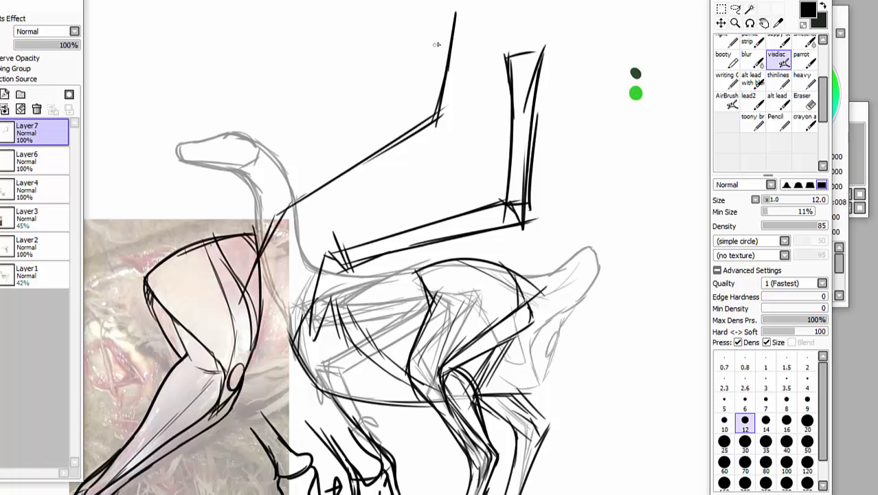
{"action": "mouse_move", "coordinate": [446, 17]}
{"action": "left_mouse_down"}
{"action": "mouse_move", "coordinate": [412, 81]}
{"action": "mouse_move", "coordinate": [262, 233]}
{"action": "left_mouse_up"}
{"action": "mouse_move", "coordinate": [264, 232]}
{"action": "left_mouse_down"}
{"action": "mouse_move", "coordinate": [215, 390]}
{"action": "mouse_move", "coordinate": [490, 68]}
{"action": "mouse_move", "coordinate": [467, 31]}
{"action": "left_mouse_up"}
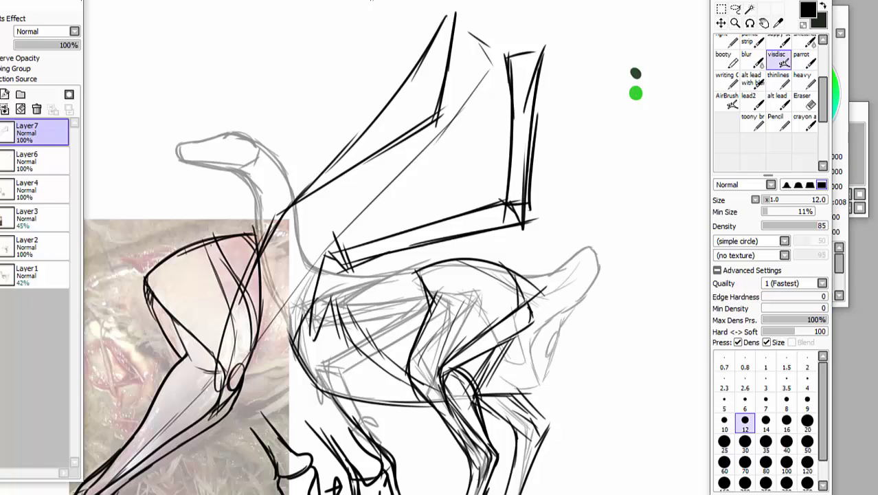
{"action": "key", "text": "ctrl+z"}
{"action": "key", "text": "ctrl+z"}
{"action": "key", "text": "ctrl+z"}
{"action": "key", "text": "ctrl+z"}
{"action": "key", "text": "ctrl+z"}
{"action": "key", "text": "ctrl+z"}
{"action": "key", "text": "ctrl+z"}
{"action": "key", "text": "ctrl+z"}
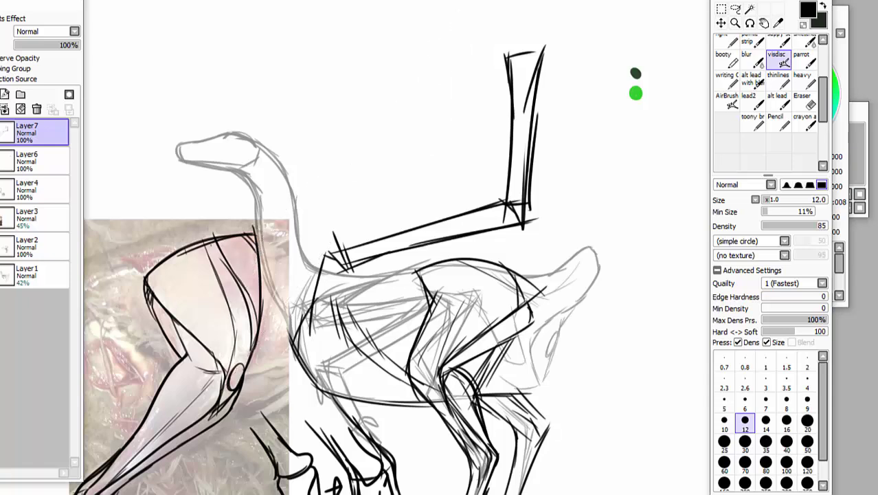
Complete the bone running down from the shoulder into the chest and draw a tapering hand bone outward from the wrist
{"action": "left_click_drag", "start_coordinate": [348, 266], "coordinate": [324, 332]}
{"action": "mouse_move", "coordinate": [331, 310]}
{"action": "left_mouse_down"}
{"action": "mouse_move", "coordinate": [319, 365]}
{"action": "mouse_move", "coordinate": [312, 303]}
{"action": "left_mouse_up"}
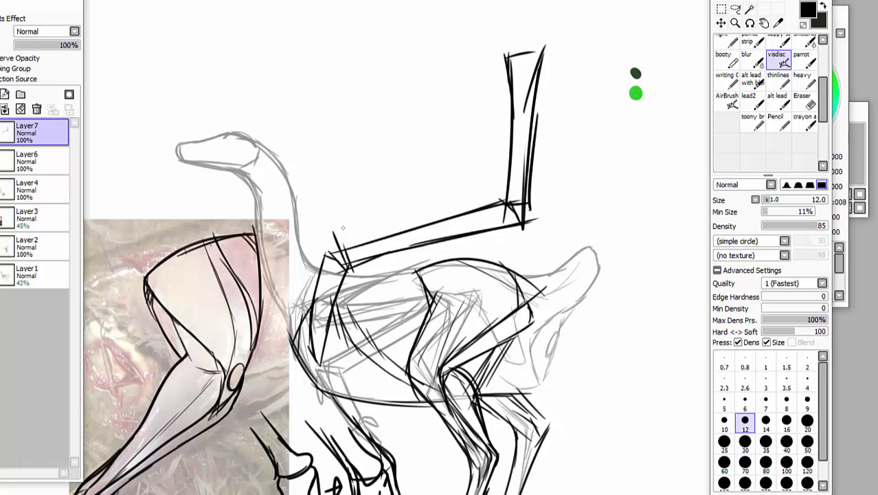
{"action": "mouse_move", "coordinate": [523, 56]}
{"action": "left_mouse_down"}
{"action": "mouse_move", "coordinate": [533, 33]}
{"action": "mouse_move", "coordinate": [583, 69]}
{"action": "mouse_move", "coordinate": [625, 121]}
{"action": "left_mouse_up"}
{"action": "left_click_drag", "start_coordinate": [571, 62], "coordinate": [597, 89]}
{"action": "left_click_drag", "start_coordinate": [539, 40], "coordinate": [621, 117]}
Sample the bright green swatch and sketch the curved skin band stretching from the wrist to the shoulder
{"action": "left_click", "coordinate": [778, 23]}
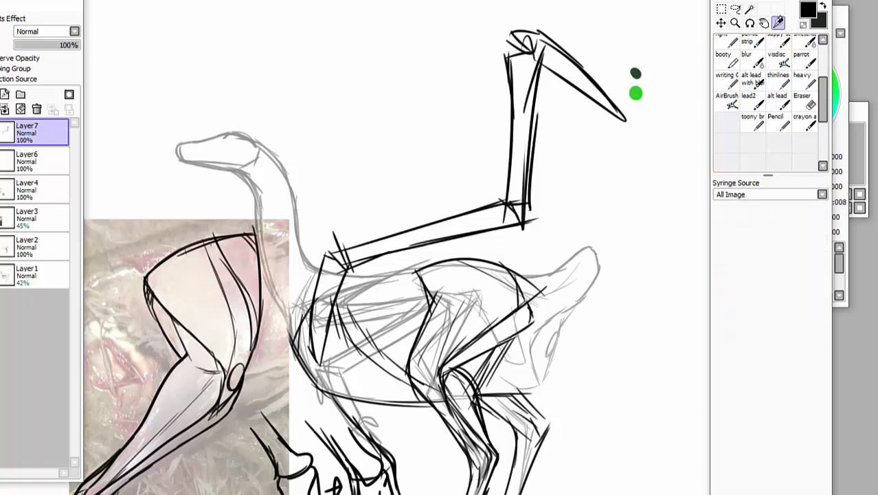
{"action": "left_click", "coordinate": [636, 91]}
{"action": "left_click", "coordinate": [779, 79]}
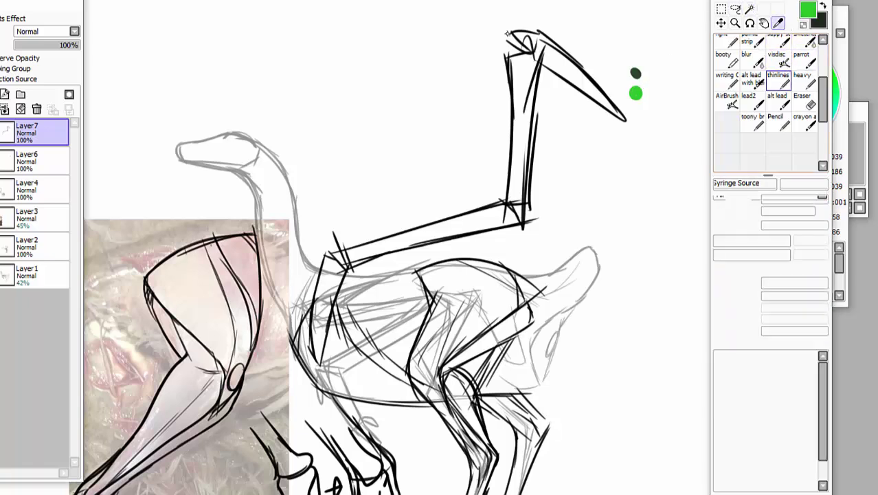
{"action": "left_click_drag", "start_coordinate": [504, 38], "coordinate": [471, 116]}
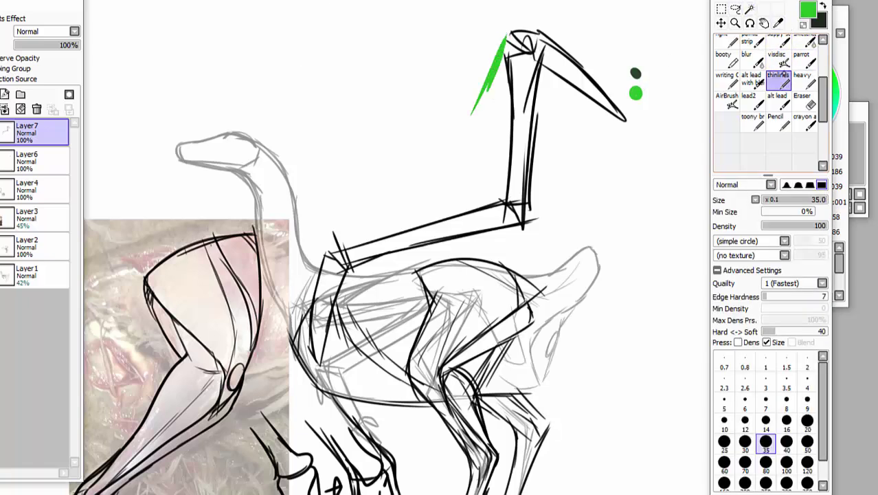
{"action": "left_click", "coordinate": [749, 58]}
{"action": "mouse_move", "coordinate": [505, 39]}
{"action": "left_mouse_down"}
{"action": "mouse_move", "coordinate": [442, 155]}
{"action": "mouse_move", "coordinate": [362, 229]}
{"action": "mouse_move", "coordinate": [332, 243]}
{"action": "left_mouse_up"}
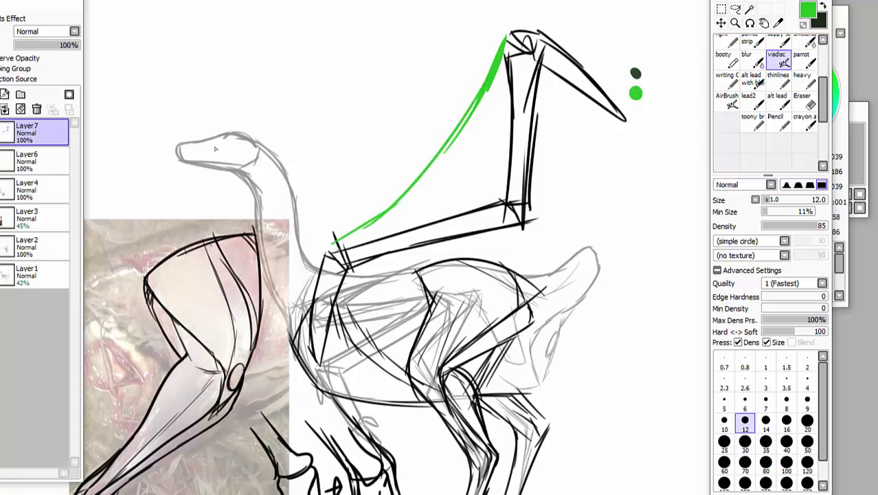
{"action": "left_click_drag", "start_coordinate": [410, 201], "coordinate": [336, 250]}
{"action": "left_click_drag", "start_coordinate": [374, 226], "coordinate": [496, 70]}
{"action": "left_click_drag", "start_coordinate": [382, 203], "coordinate": [327, 257]}
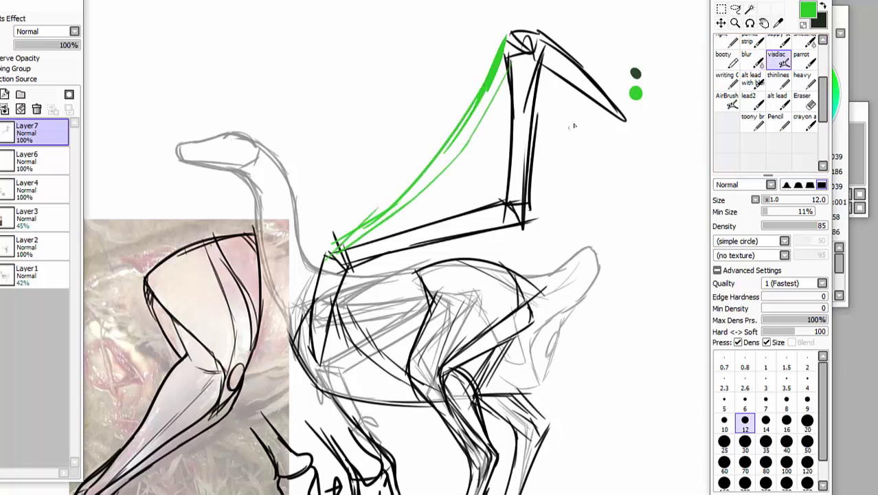
Sketch bright green bands from the elbow to the hand bone and from the upper arm down to the body
{"action": "mouse_move", "coordinate": [533, 217]}
{"action": "left_mouse_down"}
{"action": "mouse_move", "coordinate": [588, 121]}
{"action": "mouse_move", "coordinate": [590, 82]}
{"action": "left_mouse_up"}
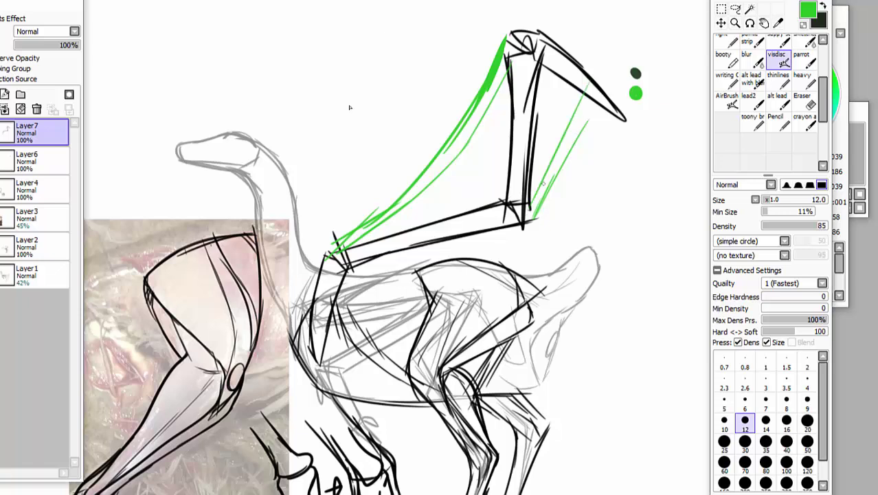
{"action": "left_click_drag", "start_coordinate": [560, 164], "coordinate": [611, 110]}
{"action": "left_click_drag", "start_coordinate": [357, 278], "coordinate": [320, 318]}
{"action": "left_click_drag", "start_coordinate": [398, 251], "coordinate": [327, 320]}
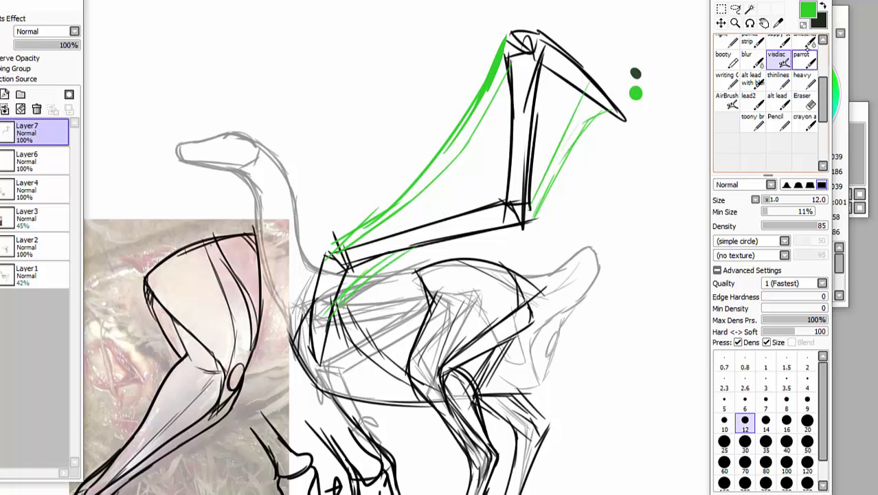
Sample the dark green swatch and outline a muscle along the front of the forearm with the visdisc brush
{"action": "left_click", "coordinate": [778, 23]}
{"action": "left_click", "coordinate": [635, 73]}
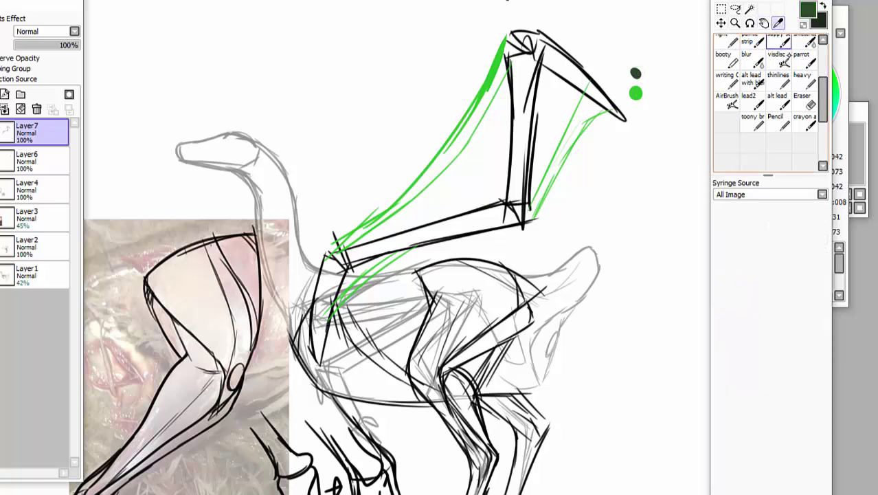
{"action": "left_click", "coordinate": [777, 58]}
{"action": "double_click", "coordinate": [777, 59]}
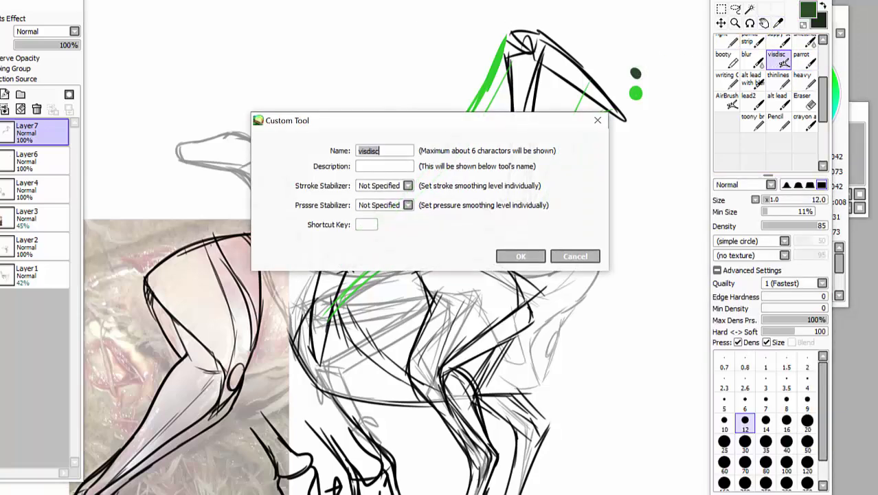
{"action": "key", "text": "Return"}
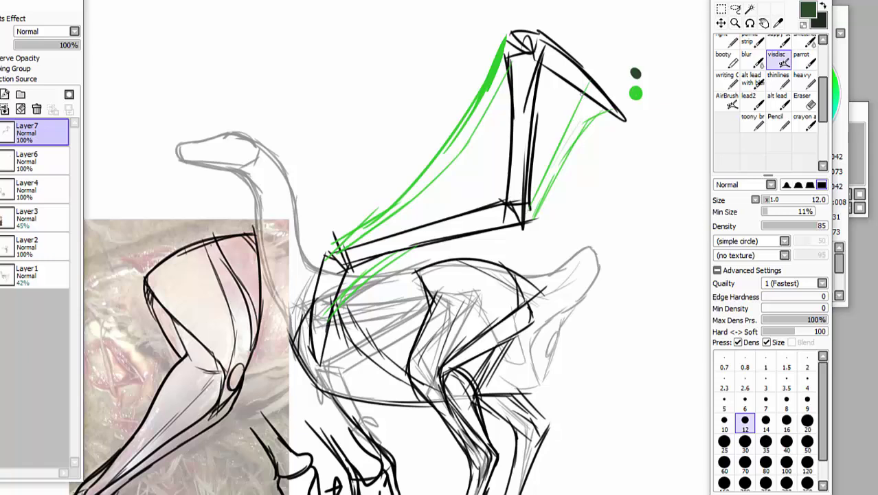
{"action": "mouse_move", "coordinate": [476, 204]}
{"action": "left_mouse_down"}
{"action": "mouse_move", "coordinate": [484, 180]}
{"action": "mouse_move", "coordinate": [490, 206]}
{"action": "mouse_move", "coordinate": [480, 165]}
{"action": "mouse_move", "coordinate": [497, 50]}
{"action": "mouse_move", "coordinate": [515, 35]}
{"action": "mouse_move", "coordinate": [508, 110]}
{"action": "mouse_move", "coordinate": [529, 63]}
{"action": "mouse_move", "coordinate": [496, 137]}
{"action": "left_mouse_up"}
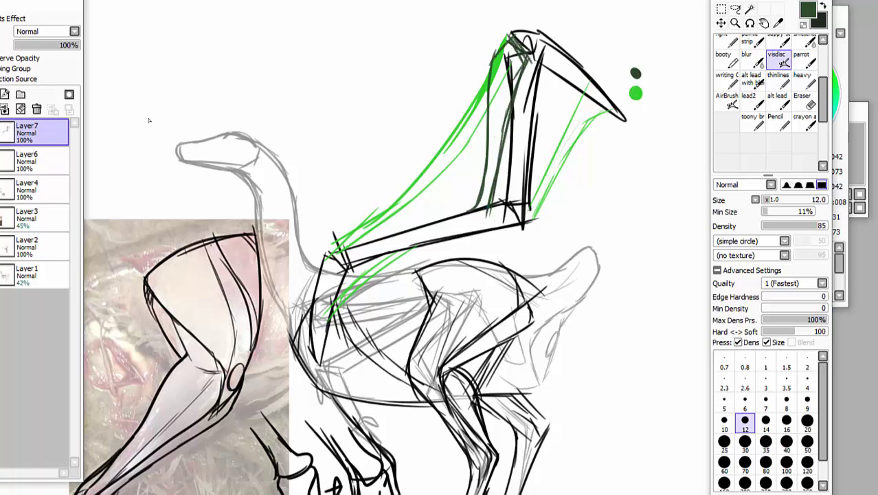
Add dark green muscle lines over and behind the forearm bone, from wrist to elbow, on the wing bone layer
{"action": "left_click", "coordinate": [34, 161]}
{"action": "left_click", "coordinate": [31, 132]}
{"action": "left_click_drag", "start_coordinate": [527, 70], "coordinate": [529, 194]}
{"action": "mouse_move", "coordinate": [525, 69]}
{"action": "left_mouse_down"}
{"action": "mouse_move", "coordinate": [532, 215]}
{"action": "mouse_move", "coordinate": [544, 217]}
{"action": "mouse_move", "coordinate": [539, 143]}
{"action": "left_mouse_up"}
{"action": "left_click_drag", "start_coordinate": [542, 219], "coordinate": [540, 59]}
{"action": "left_click_drag", "start_coordinate": [523, 92], "coordinate": [520, 145]}
{"action": "mouse_move", "coordinate": [520, 59]}
{"action": "left_mouse_down"}
{"action": "mouse_move", "coordinate": [522, 211]}
{"action": "mouse_move", "coordinate": [497, 226]}
{"action": "left_mouse_up"}
Fade the wing layer to 65% and, on a new layer, trace the forearm muscles in dark green plus a short squiggle above the hand
{"action": "left_click_drag", "start_coordinate": [47, 46], "coordinate": [47, 45]}
{"action": "left_click", "coordinate": [5, 95]}
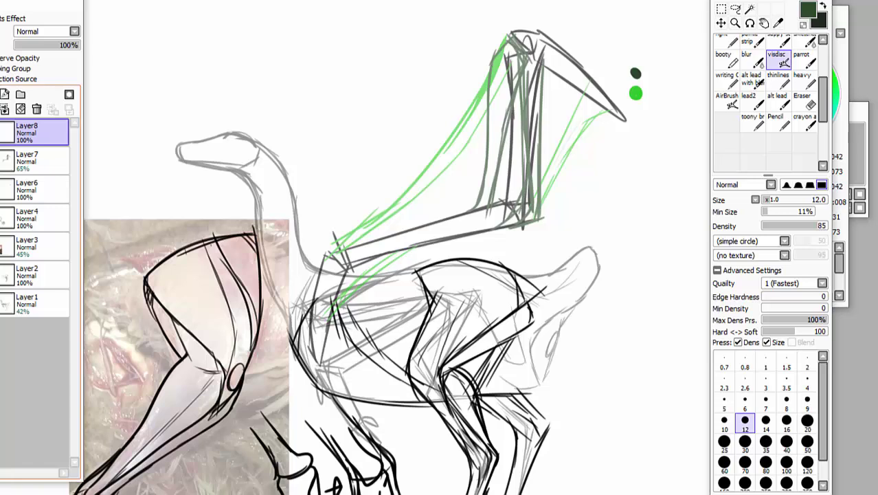
{"action": "left_click_drag", "start_coordinate": [530, 60], "coordinate": [492, 184]}
{"action": "left_click_drag", "start_coordinate": [494, 126], "coordinate": [471, 217]}
{"action": "left_click_drag", "start_coordinate": [502, 33], "coordinate": [488, 129]}
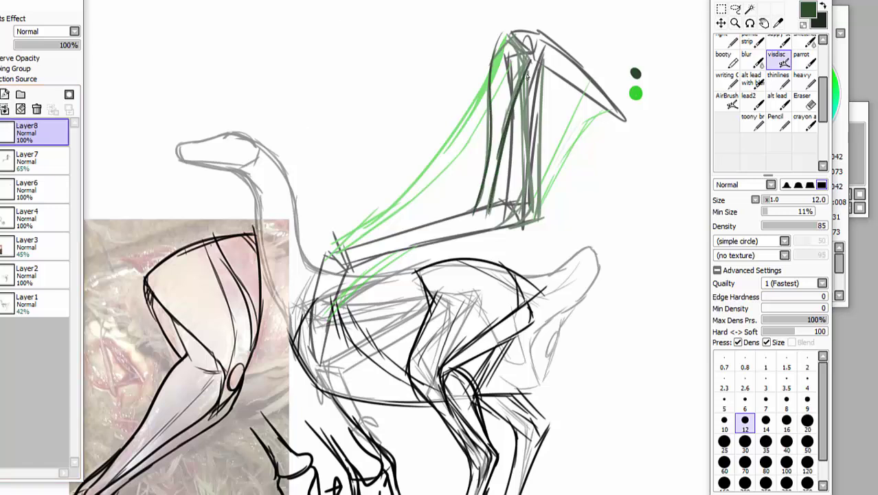
{"action": "mouse_move", "coordinate": [526, 72]}
{"action": "left_mouse_down"}
{"action": "mouse_move", "coordinate": [526, 180]}
{"action": "mouse_move", "coordinate": [517, 218]}
{"action": "mouse_move", "coordinate": [506, 224]}
{"action": "left_mouse_up"}
{"action": "mouse_move", "coordinate": [533, 224]}
{"action": "left_mouse_down"}
{"action": "mouse_move", "coordinate": [542, 212]}
{"action": "mouse_move", "coordinate": [544, 46]}
{"action": "mouse_move", "coordinate": [519, 225]}
{"action": "left_mouse_up"}
{"action": "left_click_drag", "start_coordinate": [516, 223], "coordinate": [534, 220]}
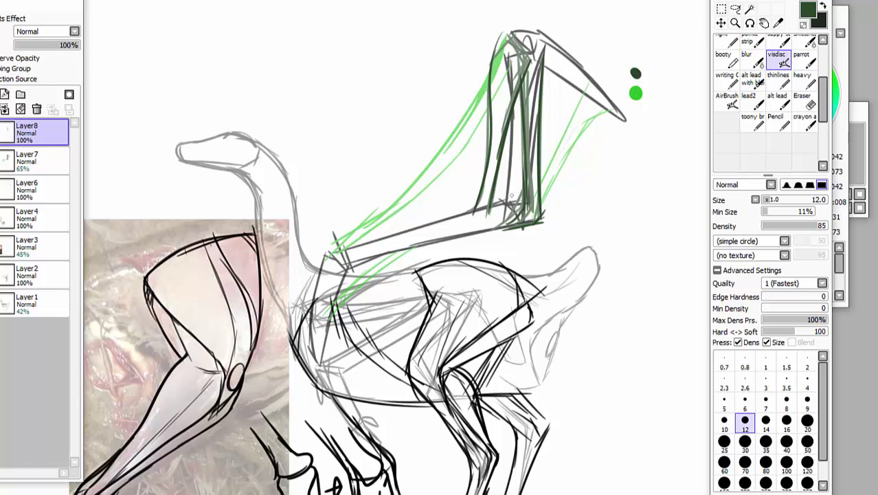
{"action": "left_click_drag", "start_coordinate": [574, 38], "coordinate": [625, 8]}
{"action": "left_click", "coordinate": [753, 122]}
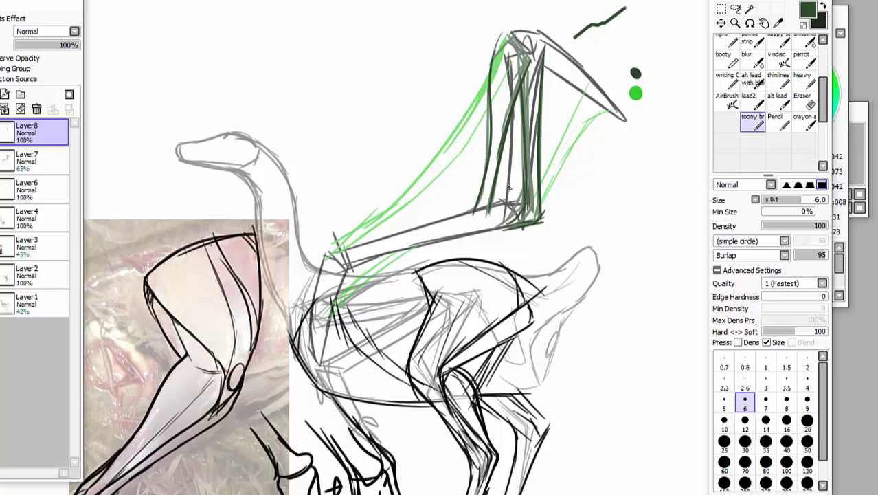
{"action": "key", "text": "n"}
{"action": "left_click_drag", "start_coordinate": [527, 204], "coordinate": [519, 208]}
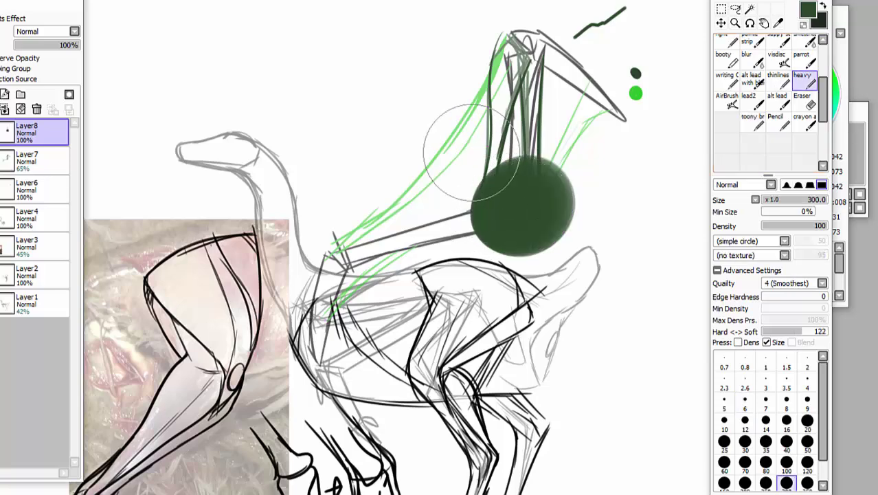
{"action": "key", "text": "ctrl+z"}
{"action": "double_click", "coordinate": [778, 79]}
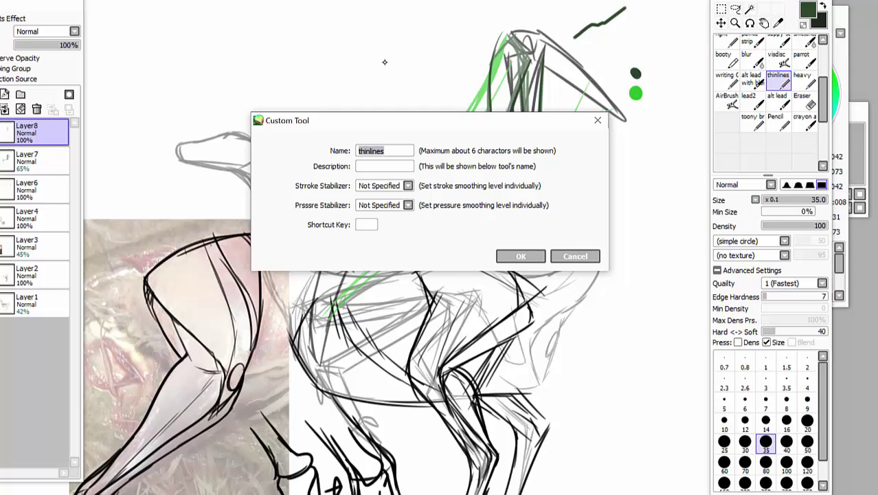
{"action": "key", "text": "Escape"}
{"action": "left_click", "coordinate": [778, 60]}
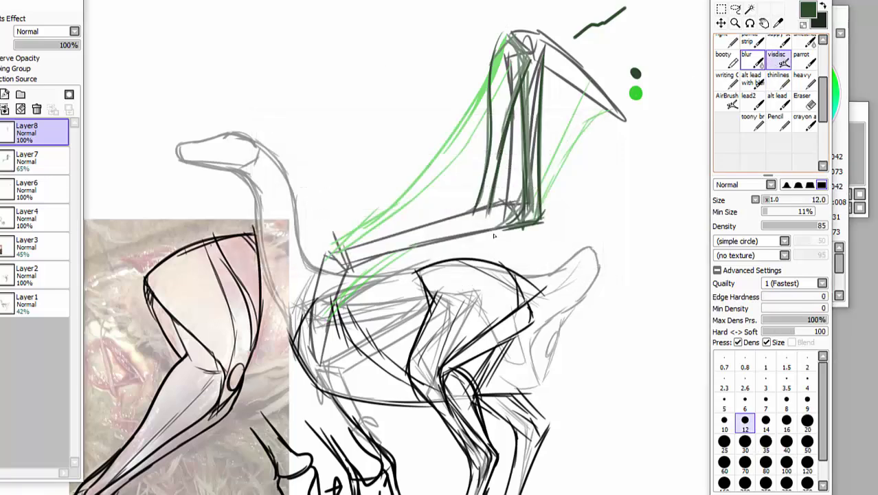
Draw dark green muscles along the upper and lower sides of the upper arm bone, from the elbow to the shoulder
{"action": "mouse_move", "coordinate": [506, 223]}
{"action": "left_mouse_down"}
{"action": "mouse_move", "coordinate": [524, 208]}
{"action": "mouse_move", "coordinate": [480, 198]}
{"action": "mouse_move", "coordinate": [343, 250]}
{"action": "mouse_move", "coordinate": [444, 225]}
{"action": "left_mouse_up"}
{"action": "mouse_move", "coordinate": [359, 250]}
{"action": "left_mouse_down"}
{"action": "mouse_move", "coordinate": [522, 221]}
{"action": "mouse_move", "coordinate": [368, 239]}
{"action": "left_mouse_up"}
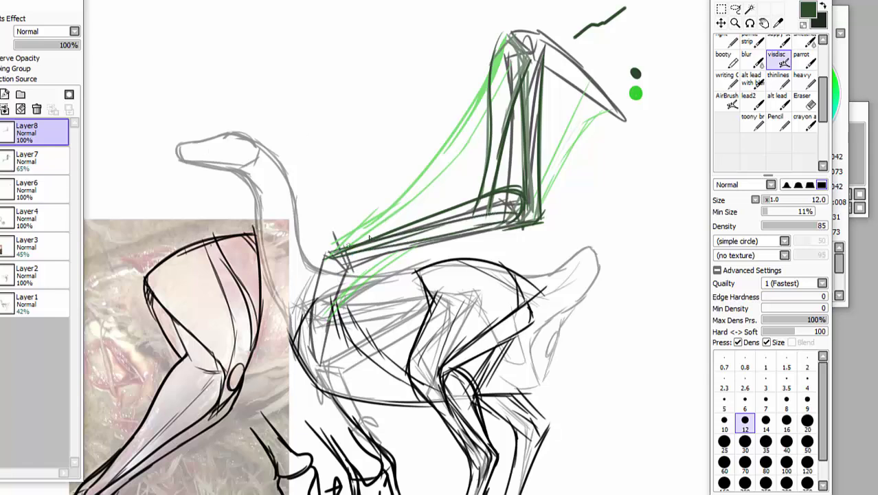
{"action": "mouse_move", "coordinate": [470, 206]}
{"action": "left_mouse_down"}
{"action": "mouse_move", "coordinate": [324, 253]}
{"action": "mouse_move", "coordinate": [315, 282]}
{"action": "left_mouse_up"}
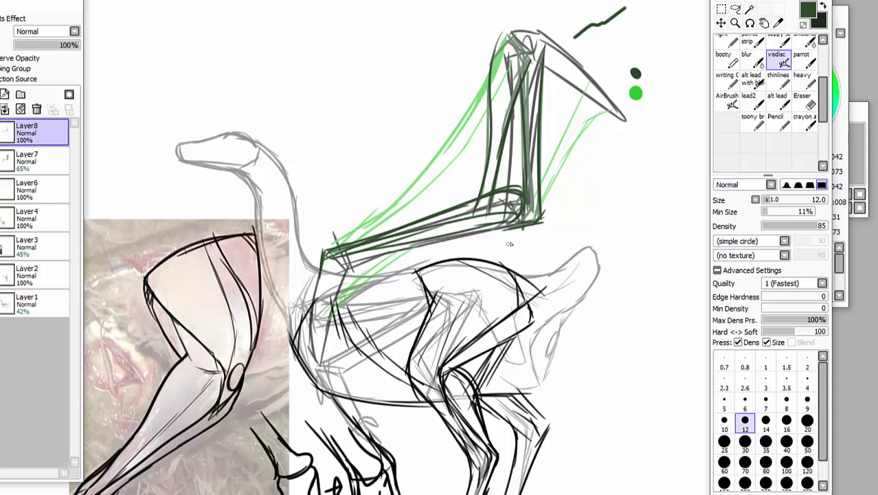
{"action": "mouse_move", "coordinate": [529, 239]}
{"action": "left_mouse_down"}
{"action": "mouse_move", "coordinate": [406, 261]}
{"action": "mouse_move", "coordinate": [334, 288]}
{"action": "mouse_move", "coordinate": [405, 255]}
{"action": "mouse_move", "coordinate": [526, 220]}
{"action": "left_mouse_up"}
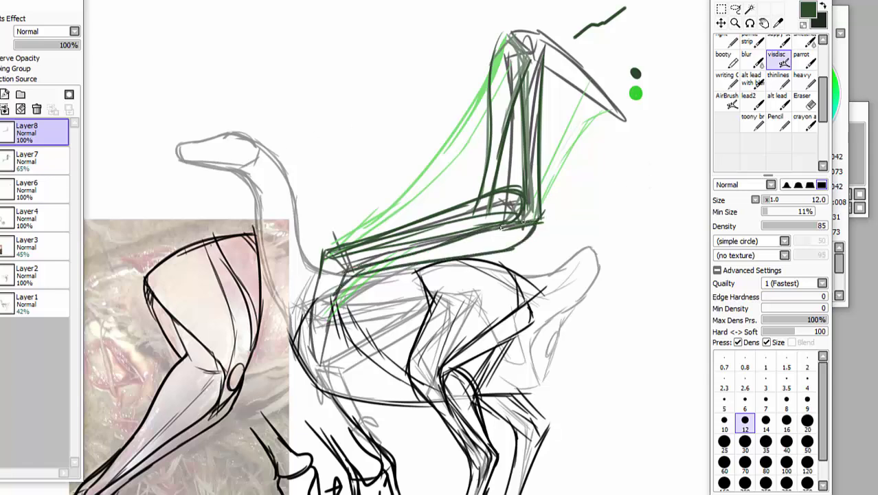
{"action": "left_click_drag", "start_coordinate": [334, 268], "coordinate": [415, 241]}
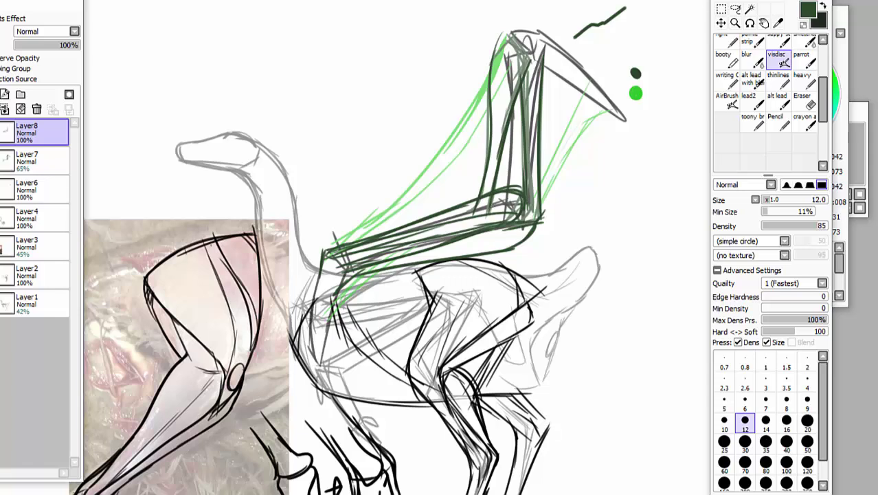
Add dark green muscle lines running from the back of the forearm to the hand, and along the hand's upper edge
{"action": "left_click_drag", "start_coordinate": [539, 161], "coordinate": [596, 81]}
{"action": "left_click_drag", "start_coordinate": [533, 119], "coordinate": [570, 78]}
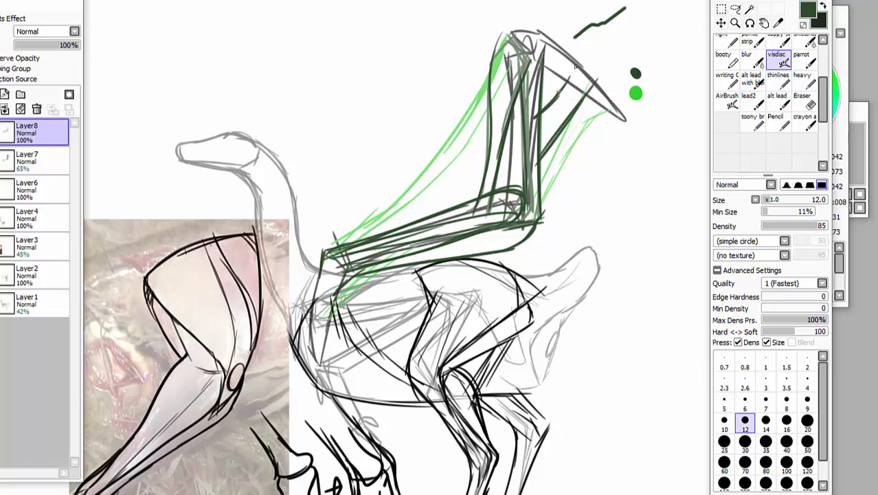
{"action": "left_click_drag", "start_coordinate": [578, 44], "coordinate": [556, 92]}
{"action": "left_click_drag", "start_coordinate": [620, 85], "coordinate": [583, 105]}
{"action": "left_click_drag", "start_coordinate": [573, 46], "coordinate": [623, 94]}
{"action": "left_click_drag", "start_coordinate": [575, 41], "coordinate": [624, 89]}
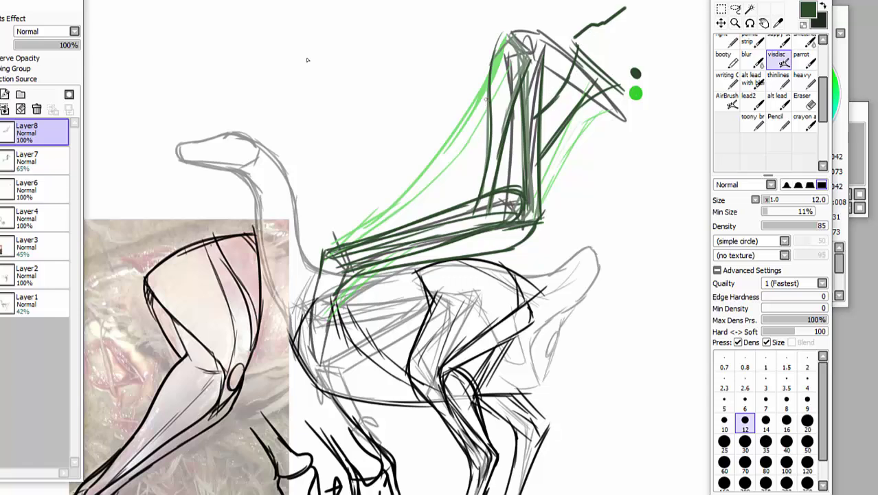
{"action": "left_click_drag", "start_coordinate": [489, 54], "coordinate": [468, 105]}
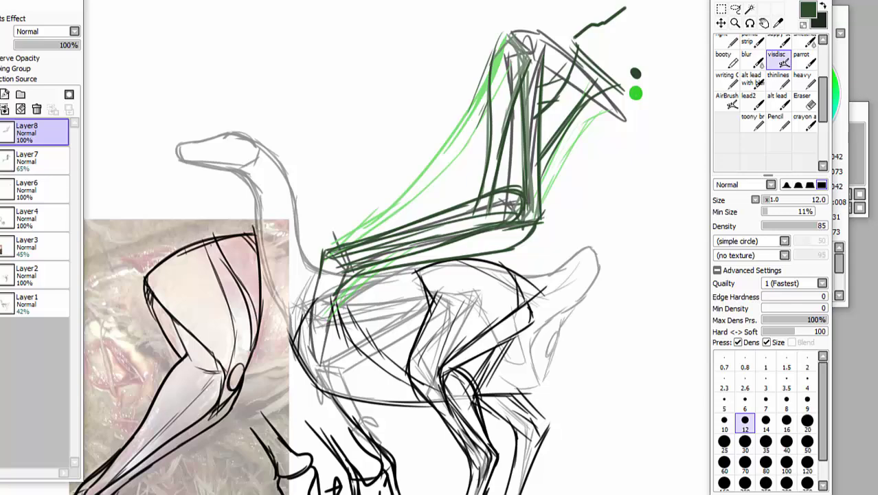
Merge the two wing muscle layers, Layer8 and Layer7, down into Layer6
{"action": "scroll", "coordinate": [601, 153], "scroll_direction": "down", "scroll_amount": 2}
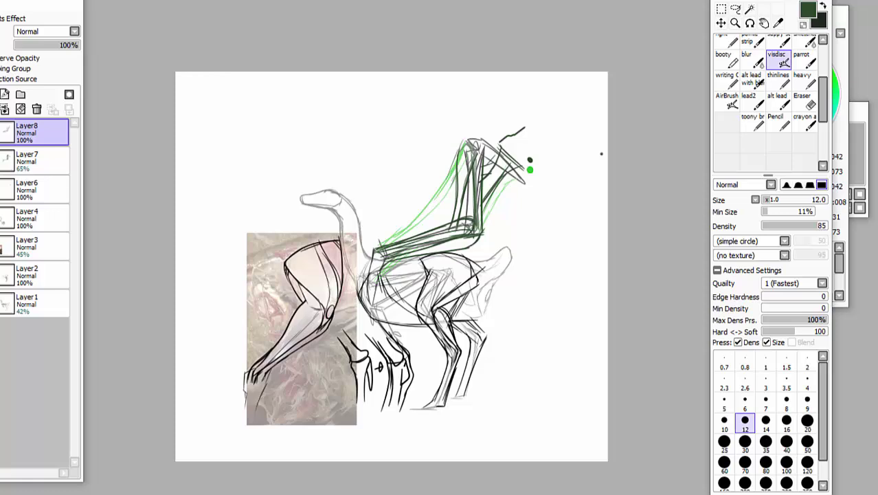
{"action": "left_click", "coordinate": [5, 109]}
{"action": "left_click", "coordinate": [4, 109]}
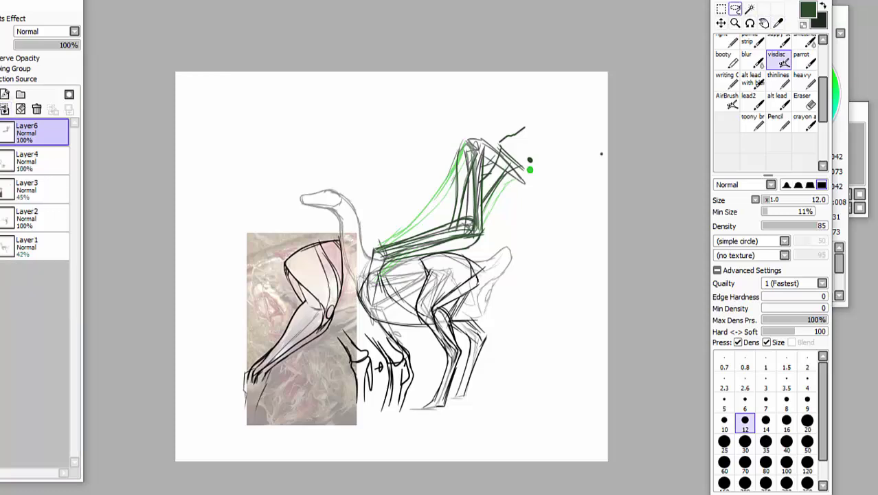
Lasso and cut the stray squiggle above the hand and the stray dot beside it, and move the wing to the canvas's upper right corner
{"action": "left_click", "coordinate": [735, 9]}
{"action": "mouse_move", "coordinate": [509, 143]}
{"action": "left_mouse_down"}
{"action": "mouse_move", "coordinate": [492, 119]}
{"action": "mouse_move", "coordinate": [513, 153]}
{"action": "mouse_move", "coordinate": [535, 134]}
{"action": "mouse_move", "coordinate": [496, 135]}
{"action": "left_mouse_up"}
{"action": "left_click", "coordinate": [558, 114]}
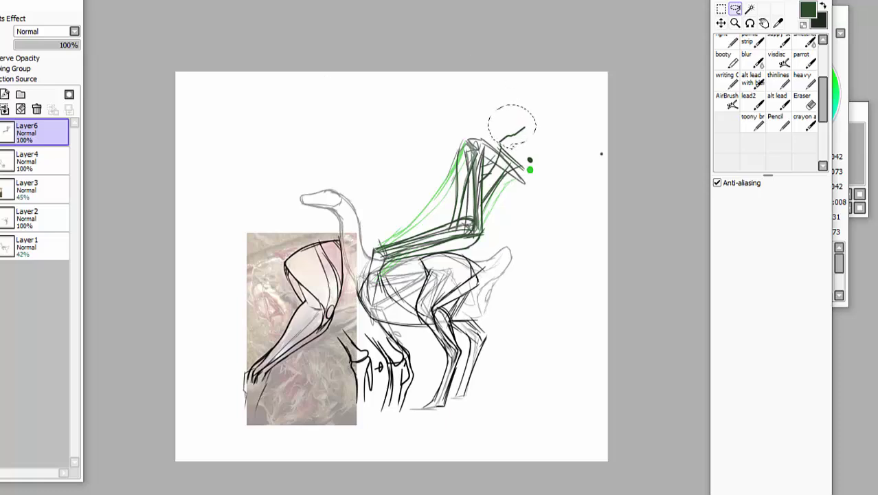
{"action": "key", "text": "ctrl+x"}
{"action": "key", "text": "ctrl+d"}
{"action": "mouse_move", "coordinate": [596, 180]}
{"action": "left_mouse_down"}
{"action": "mouse_move", "coordinate": [587, 120]}
{"action": "mouse_move", "coordinate": [612, 185]}
{"action": "left_mouse_up"}
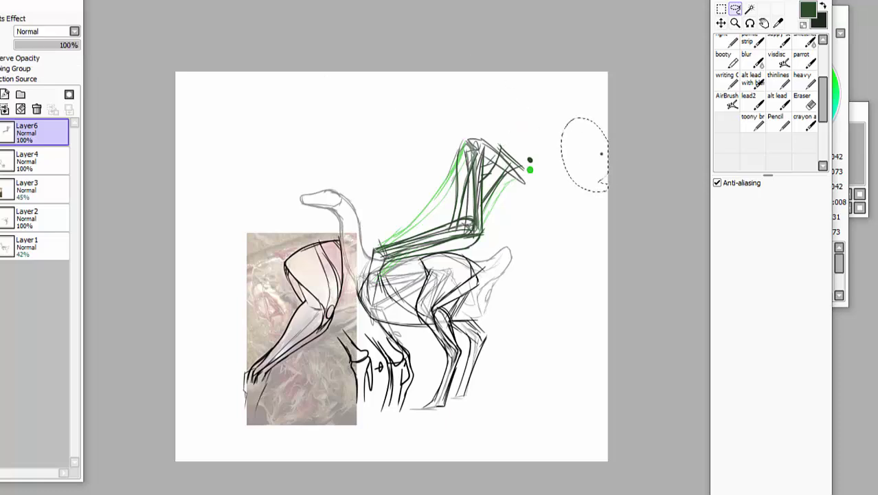
{"action": "key", "text": "ctrl+x"}
{"action": "left_click", "coordinate": [721, 23]}
{"action": "mouse_move", "coordinate": [559, 213]}
{"action": "left_mouse_down"}
{"action": "mouse_move", "coordinate": [613, 172]}
{"action": "mouse_move", "coordinate": [615, 154]}
{"action": "left_mouse_up"}
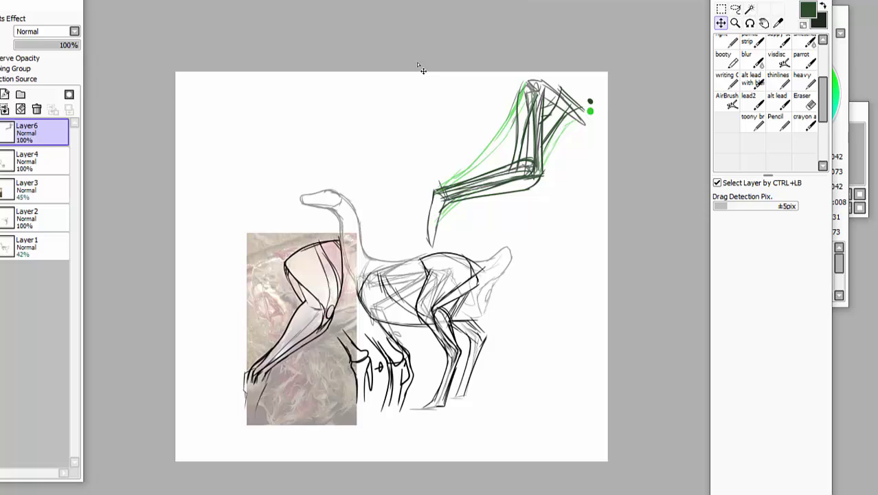
Add a new layer and draw a dark green construction circle for a bird skull with the visdisc brush in the empty area above the bird
{"action": "left_click", "coordinate": [2, 94]}
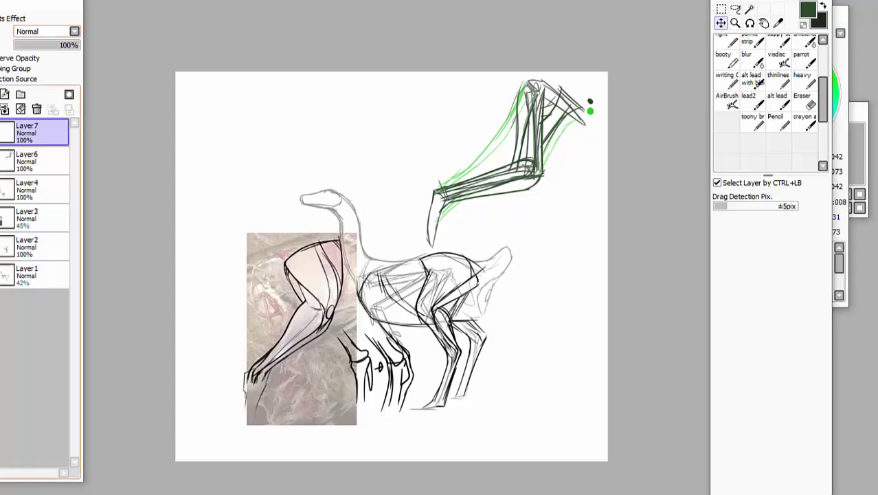
{"action": "left_click", "coordinate": [776, 58]}
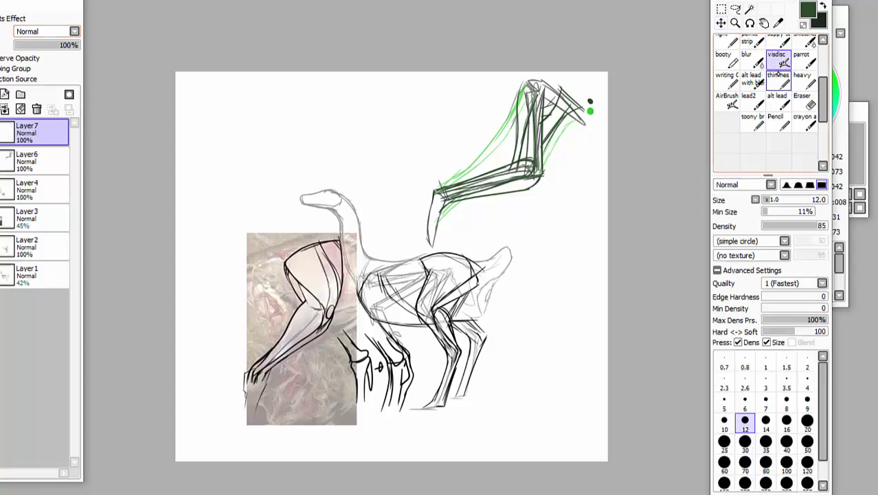
{"action": "scroll", "coordinate": [424, 244], "scroll_direction": "up", "scroll_amount": 4}
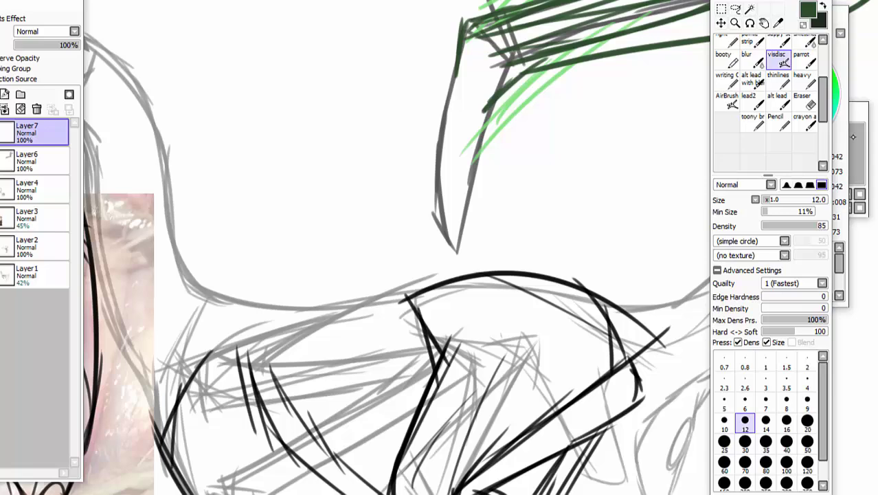
{"action": "left_click_drag", "start_coordinate": [850, 142], "coordinate": [828, 133]}
{"action": "scroll", "coordinate": [437, 323], "scroll_direction": "up", "scroll_amount": 5}
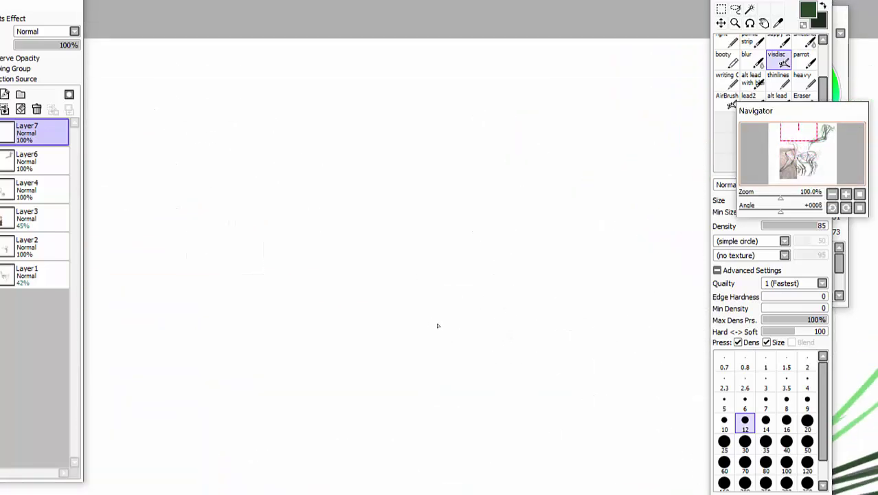
{"action": "mouse_move", "coordinate": [377, 187]}
{"action": "left_mouse_down"}
{"action": "mouse_move", "coordinate": [353, 273]}
{"action": "mouse_move", "coordinate": [399, 343]}
{"action": "mouse_move", "coordinate": [514, 294]}
{"action": "left_mouse_up"}
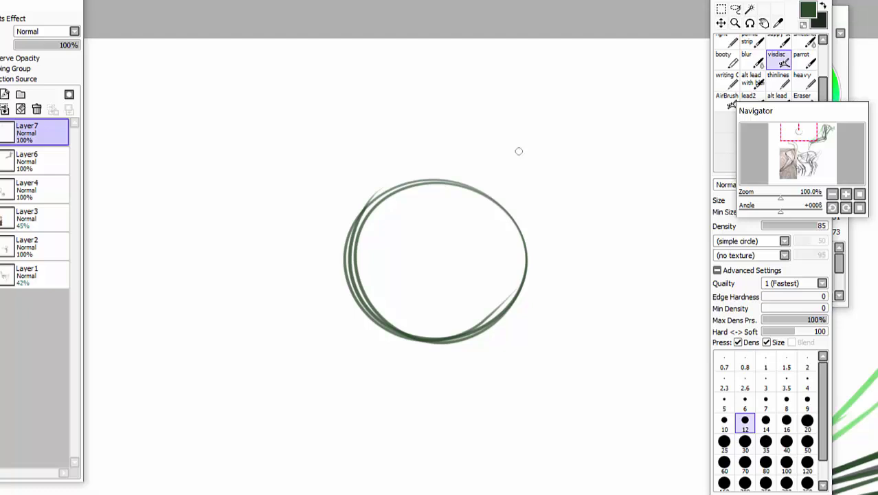
Draw the upper beak and lower jaw extending forward from the skull circle, and mark the hinge at the beak's upper base
{"action": "mouse_move", "coordinate": [405, 182]}
{"action": "left_mouse_down"}
{"action": "mouse_move", "coordinate": [327, 221]}
{"action": "mouse_move", "coordinate": [237, 246]}
{"action": "left_mouse_up"}
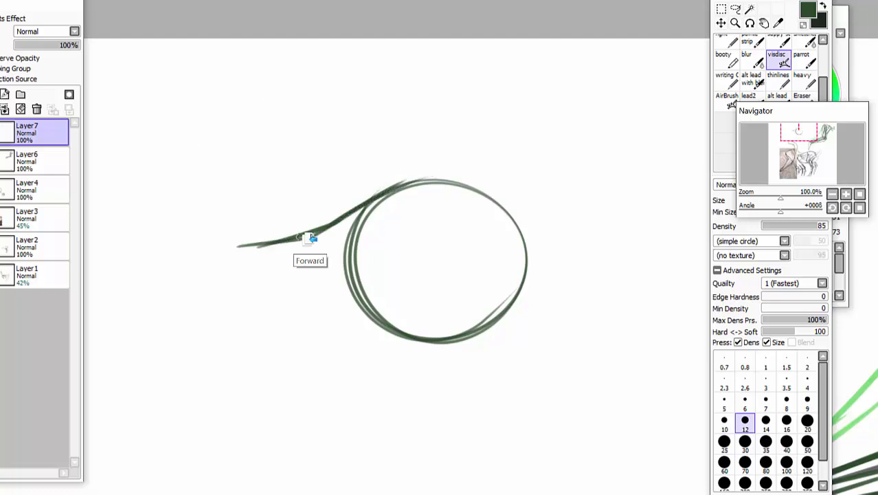
{"action": "mouse_move", "coordinate": [311, 237]}
{"action": "left_mouse_down"}
{"action": "mouse_move", "coordinate": [217, 249]}
{"action": "mouse_move", "coordinate": [122, 299]}
{"action": "mouse_move", "coordinate": [119, 323]}
{"action": "mouse_move", "coordinate": [311, 331]}
{"action": "mouse_move", "coordinate": [443, 357]}
{"action": "mouse_move", "coordinate": [473, 352]}
{"action": "left_mouse_up"}
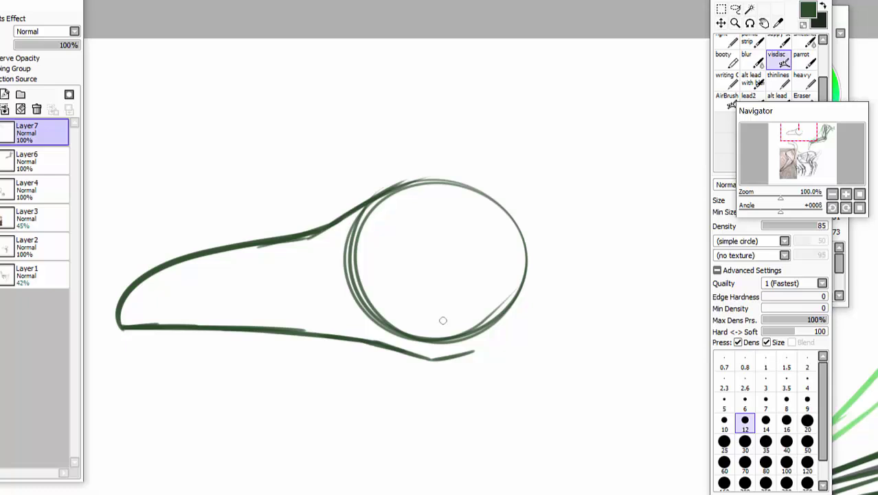
{"action": "left_click_drag", "start_coordinate": [121, 321], "coordinate": [238, 307]}
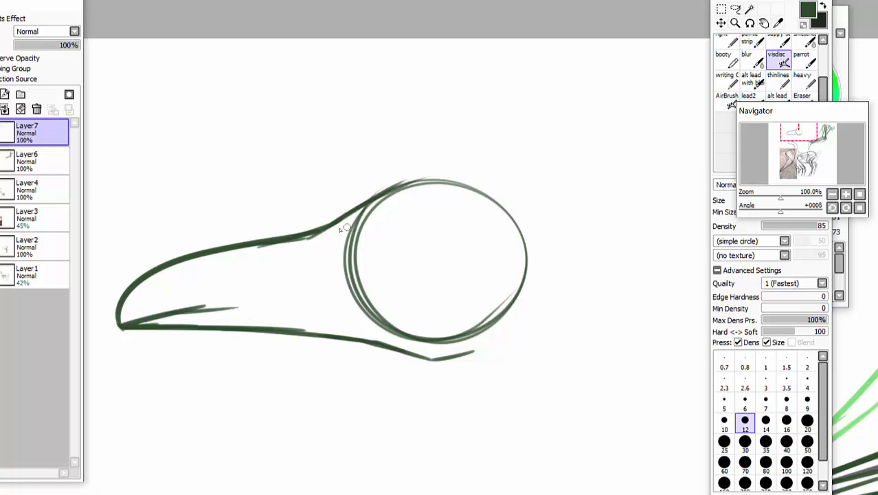
{"action": "mouse_move", "coordinate": [308, 240]}
{"action": "left_mouse_down"}
{"action": "mouse_move", "coordinate": [321, 258]}
{"action": "mouse_move", "coordinate": [315, 199]}
{"action": "left_mouse_up"}
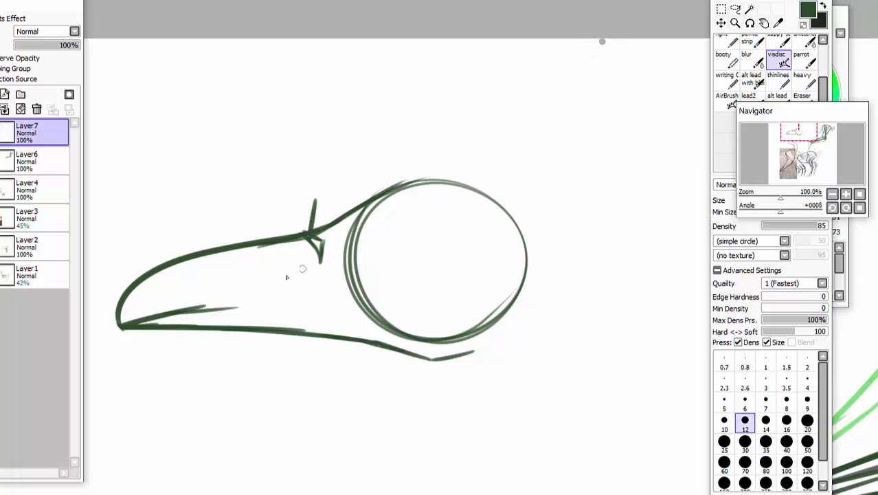
Draw the beak's rear edge and a slender cheek bar running back across the skull circle, with a small bone above its rear end
{"action": "left_click_drag", "start_coordinate": [232, 304], "coordinate": [367, 305]}
{"action": "left_click_drag", "start_coordinate": [314, 304], "coordinate": [417, 324]}
{"action": "left_click_drag", "start_coordinate": [325, 294], "coordinate": [446, 318]}
{"action": "mouse_move", "coordinate": [431, 316]}
{"action": "left_mouse_down"}
{"action": "mouse_move", "coordinate": [465, 312]}
{"action": "mouse_move", "coordinate": [448, 327]}
{"action": "left_mouse_up"}
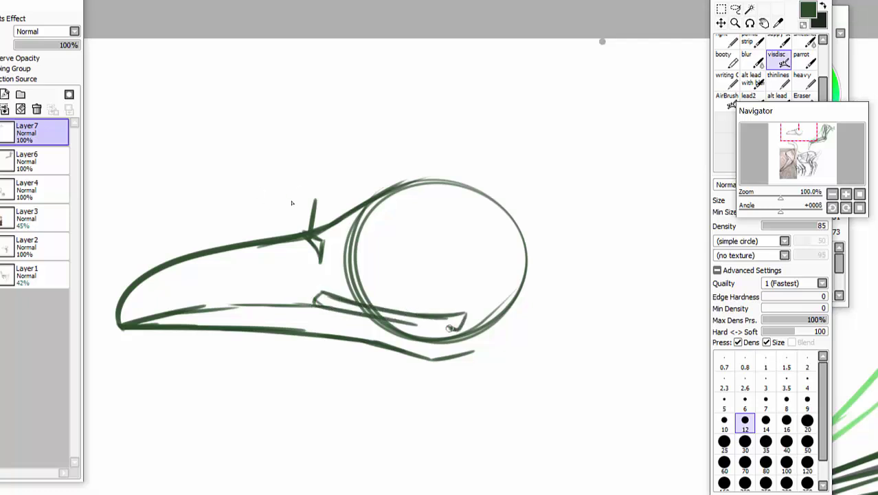
{"action": "left_click_drag", "start_coordinate": [395, 319], "coordinate": [458, 329]}
{"action": "mouse_move", "coordinate": [206, 305]}
{"action": "left_mouse_down"}
{"action": "mouse_move", "coordinate": [306, 301]}
{"action": "mouse_move", "coordinate": [325, 256]}
{"action": "left_mouse_up"}
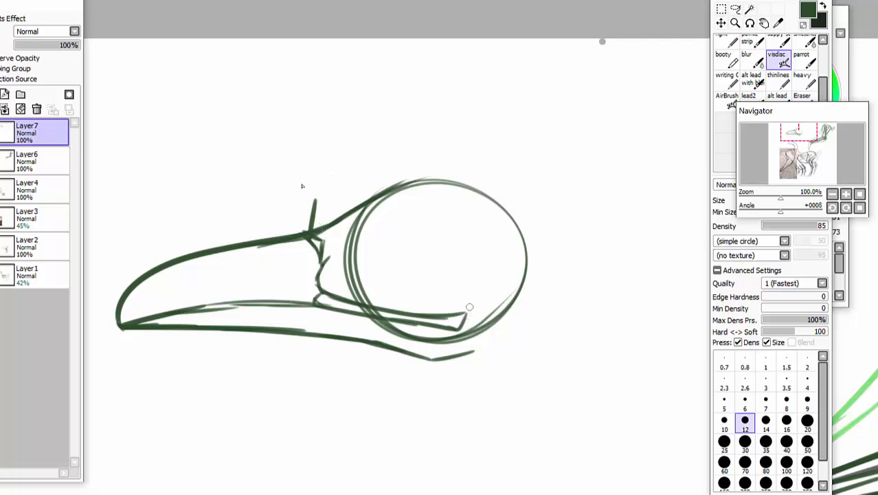
{"action": "left_click_drag", "start_coordinate": [471, 305], "coordinate": [428, 302]}
{"action": "left_click_drag", "start_coordinate": [428, 303], "coordinate": [447, 310]}
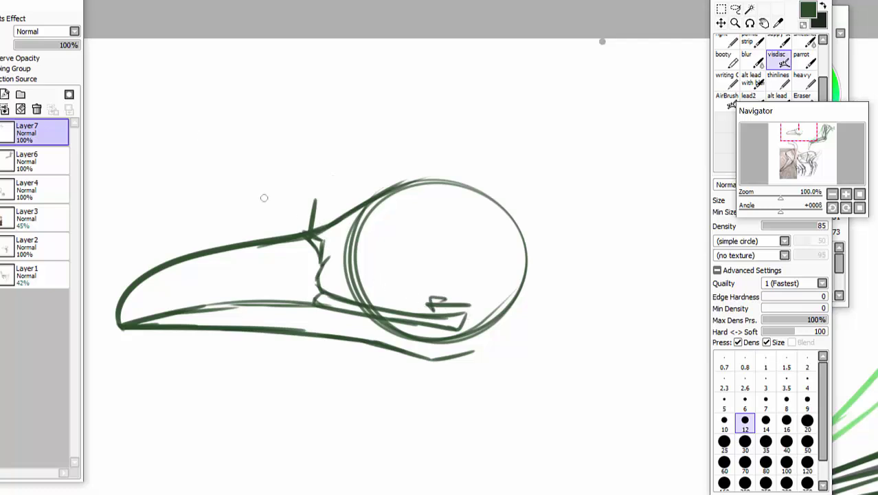
Sketch the upper beak in a raised position on a new layer, and delete that layer
{"action": "left_click", "coordinate": [4, 94]}
{"action": "left_click_drag", "start_coordinate": [314, 232], "coordinate": [205, 191]}
{"action": "mouse_move", "coordinate": [263, 213]}
{"action": "left_mouse_down"}
{"action": "mouse_move", "coordinate": [219, 197]}
{"action": "mouse_move", "coordinate": [137, 223]}
{"action": "mouse_move", "coordinate": [317, 304]}
{"action": "left_mouse_up"}
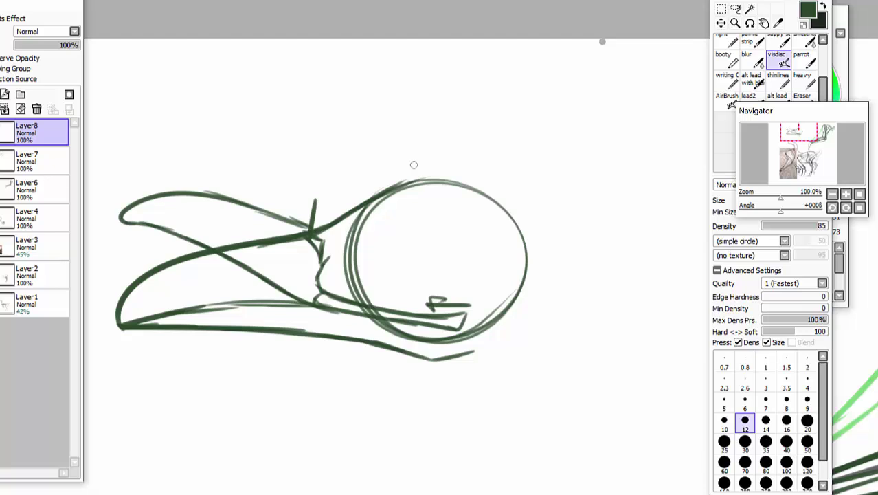
{"action": "left_click", "coordinate": [36, 108]}
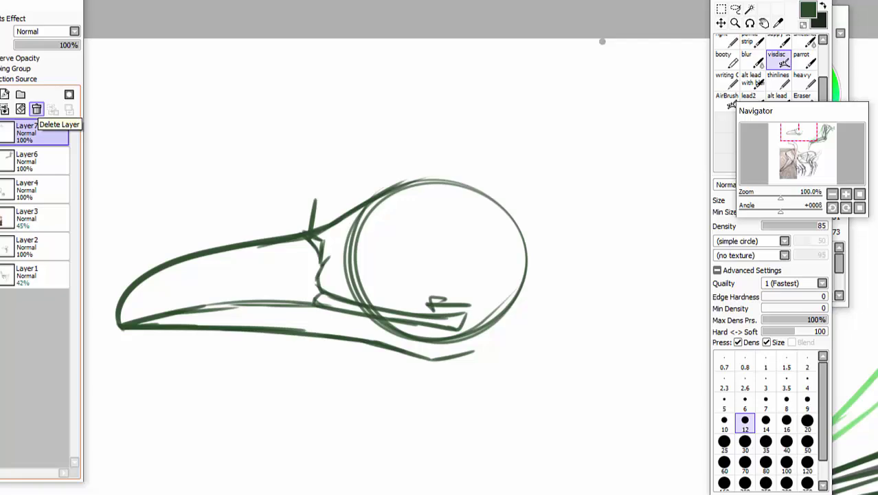
Draw the eye socket with its inner rim lines inside the skull circle, and outline the cranium and the rear of the lower jaw
{"action": "mouse_move", "coordinate": [773, 145]}
{"action": "left_mouse_down"}
{"action": "mouse_move", "coordinate": [805, 149]}
{"action": "mouse_move", "coordinate": [799, 134]}
{"action": "left_mouse_up"}
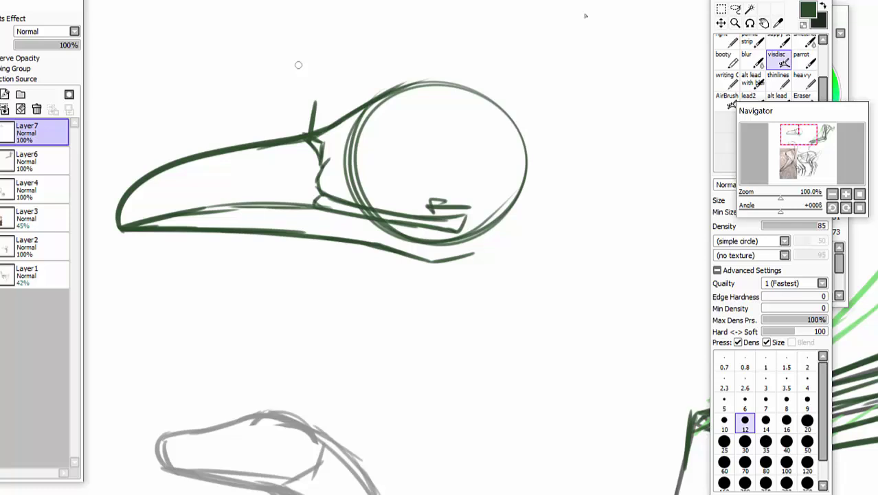
{"action": "mouse_move", "coordinate": [465, 214]}
{"action": "left_mouse_down"}
{"action": "mouse_move", "coordinate": [467, 186]}
{"action": "mouse_move", "coordinate": [483, 202]}
{"action": "mouse_move", "coordinate": [477, 215]}
{"action": "mouse_move", "coordinate": [465, 216]}
{"action": "mouse_move", "coordinate": [478, 160]}
{"action": "mouse_move", "coordinate": [471, 144]}
{"action": "mouse_move", "coordinate": [480, 149]}
{"action": "mouse_move", "coordinate": [456, 121]}
{"action": "mouse_move", "coordinate": [466, 129]}
{"action": "mouse_move", "coordinate": [473, 144]}
{"action": "mouse_move", "coordinate": [436, 111]}
{"action": "mouse_move", "coordinate": [412, 115]}
{"action": "mouse_move", "coordinate": [380, 160]}
{"action": "mouse_move", "coordinate": [384, 134]}
{"action": "mouse_move", "coordinate": [376, 149]}
{"action": "mouse_move", "coordinate": [383, 135]}
{"action": "mouse_move", "coordinate": [381, 182]}
{"action": "mouse_move", "coordinate": [381, 158]}
{"action": "mouse_move", "coordinate": [394, 201]}
{"action": "mouse_move", "coordinate": [383, 175]}
{"action": "mouse_move", "coordinate": [395, 198]}
{"action": "mouse_move", "coordinate": [462, 202]}
{"action": "left_mouse_up"}
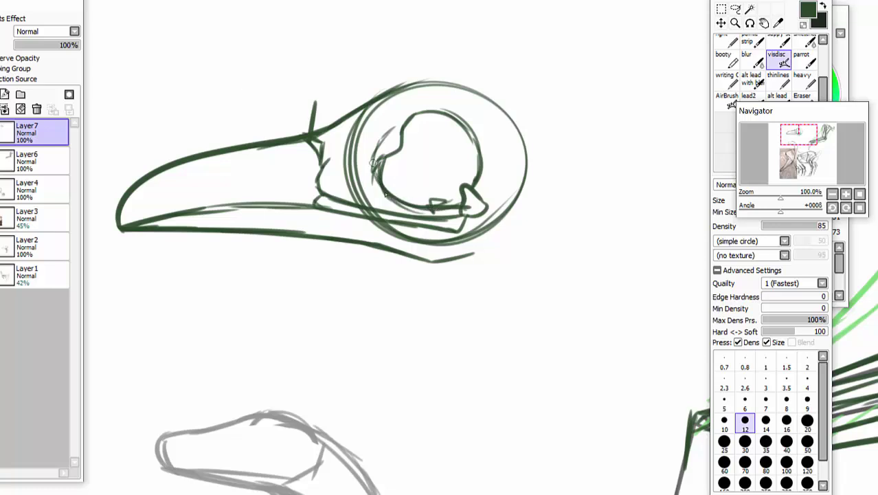
{"action": "mouse_move", "coordinate": [387, 196]}
{"action": "left_mouse_down"}
{"action": "mouse_move", "coordinate": [407, 206]}
{"action": "mouse_move", "coordinate": [378, 163]}
{"action": "mouse_move", "coordinate": [380, 128]}
{"action": "mouse_move", "coordinate": [410, 104]}
{"action": "mouse_move", "coordinate": [435, 100]}
{"action": "mouse_move", "coordinate": [464, 112]}
{"action": "mouse_move", "coordinate": [479, 131]}
{"action": "mouse_move", "coordinate": [482, 194]}
{"action": "left_mouse_up"}
{"action": "left_click_drag", "start_coordinate": [467, 123], "coordinate": [490, 180]}
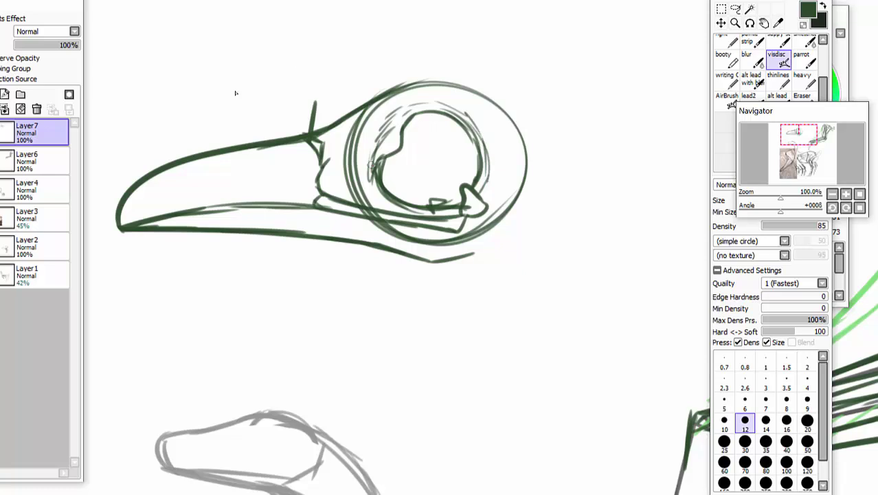
{"action": "mouse_move", "coordinate": [371, 164]}
{"action": "left_mouse_down"}
{"action": "mouse_move", "coordinate": [384, 199]}
{"action": "mouse_move", "coordinate": [378, 177]}
{"action": "mouse_move", "coordinate": [378, 191]}
{"action": "left_mouse_up"}
{"action": "mouse_move", "coordinate": [417, 134]}
{"action": "left_mouse_down"}
{"action": "mouse_move", "coordinate": [433, 119]}
{"action": "mouse_move", "coordinate": [467, 144]}
{"action": "left_mouse_up"}
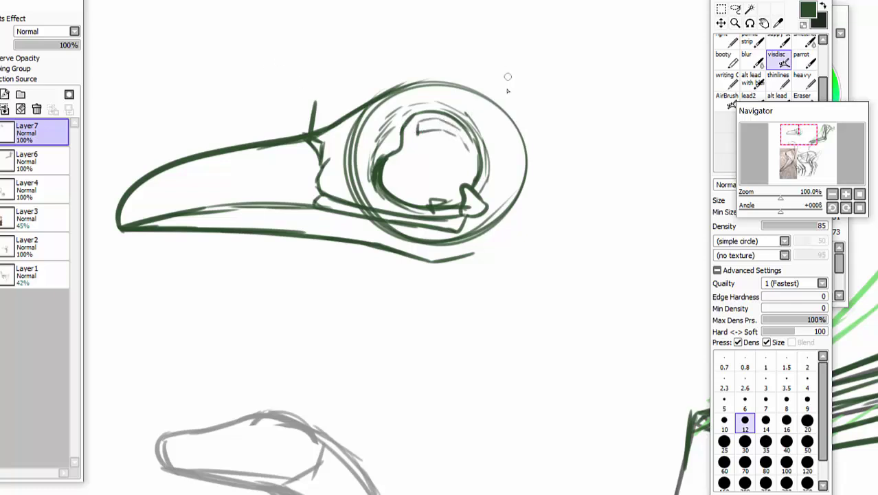
{"action": "mouse_move", "coordinate": [405, 256]}
{"action": "left_mouse_down"}
{"action": "mouse_move", "coordinate": [492, 239]}
{"action": "mouse_move", "coordinate": [468, 228]}
{"action": "mouse_move", "coordinate": [491, 234]}
{"action": "mouse_move", "coordinate": [554, 168]}
{"action": "mouse_move", "coordinate": [514, 107]}
{"action": "mouse_move", "coordinate": [453, 80]}
{"action": "mouse_move", "coordinate": [379, 96]}
{"action": "mouse_move", "coordinate": [459, 80]}
{"action": "left_mouse_up"}
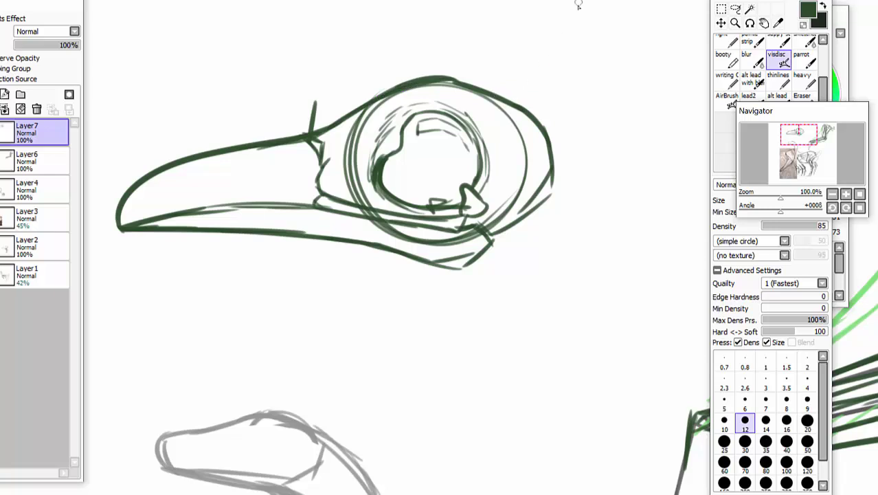
Close the IMG_2706.JPG photo and open IguanaSkullLabel.jpg from the arks folder in File Explorer
{"action": "mouse_move", "coordinate": [439, 494]}
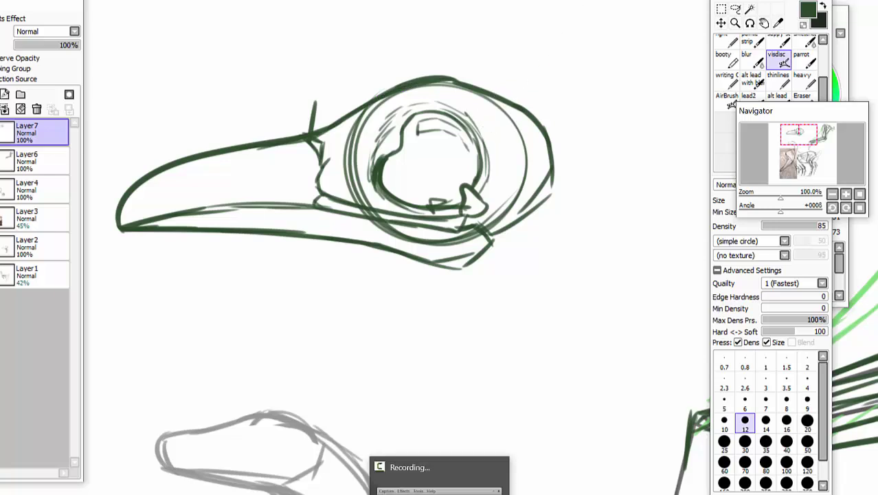
{"action": "mouse_move", "coordinate": [406, 494]}
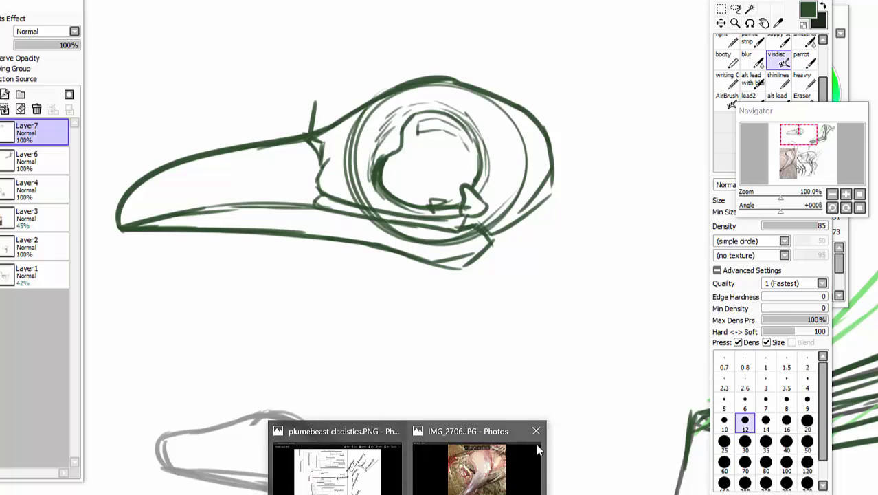
{"action": "left_click", "coordinate": [537, 430]}
{"action": "left_click", "coordinate": [467, 431]}
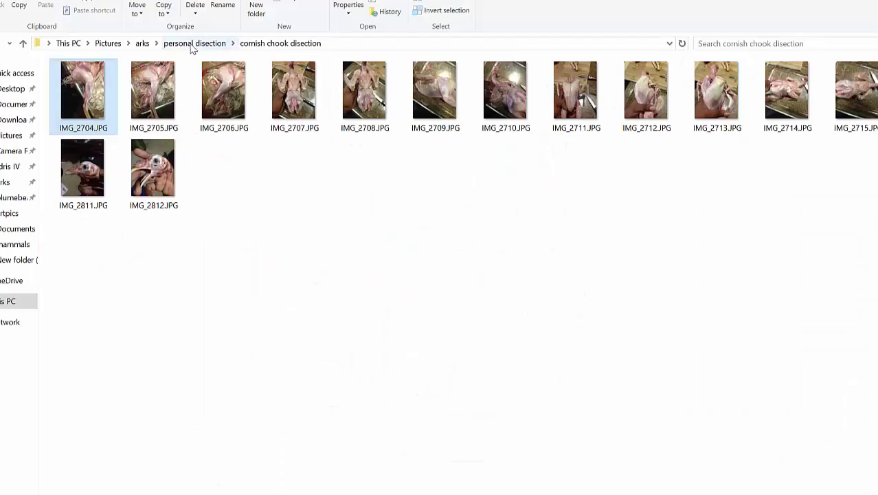
{"action": "left_click", "coordinate": [195, 43]}
{"action": "left_click", "coordinate": [142, 43]}
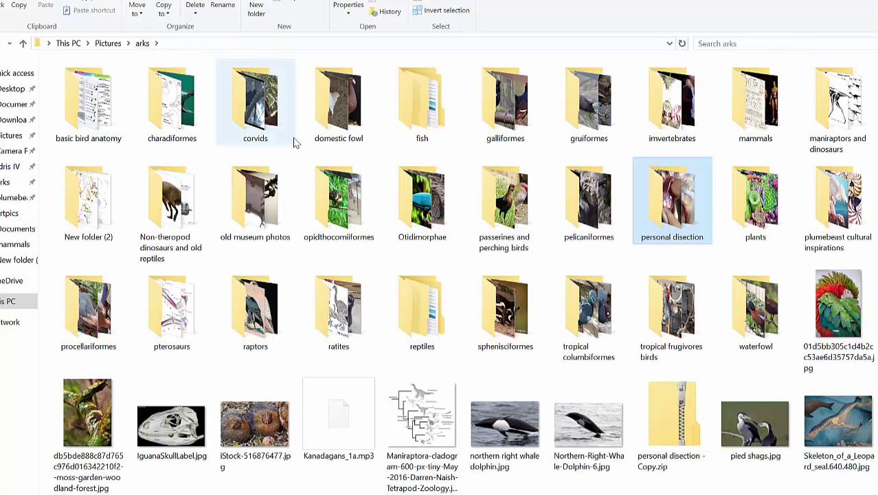
{"action": "double_click", "coordinate": [158, 426]}
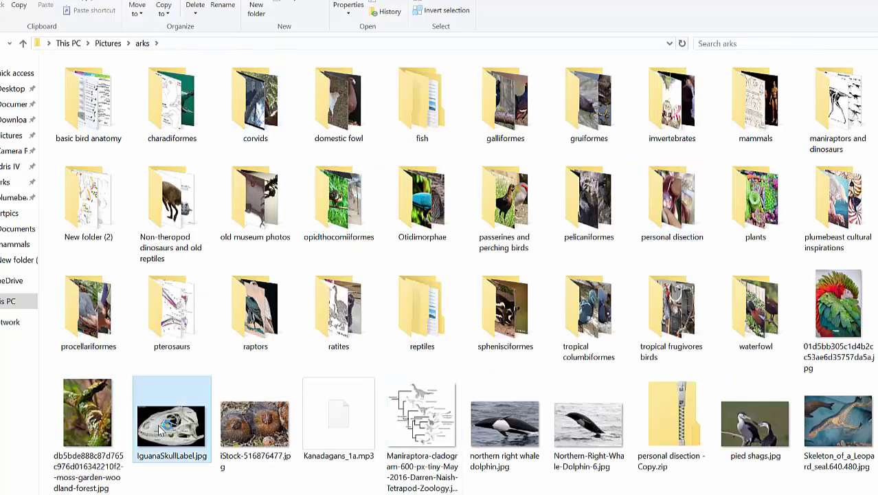